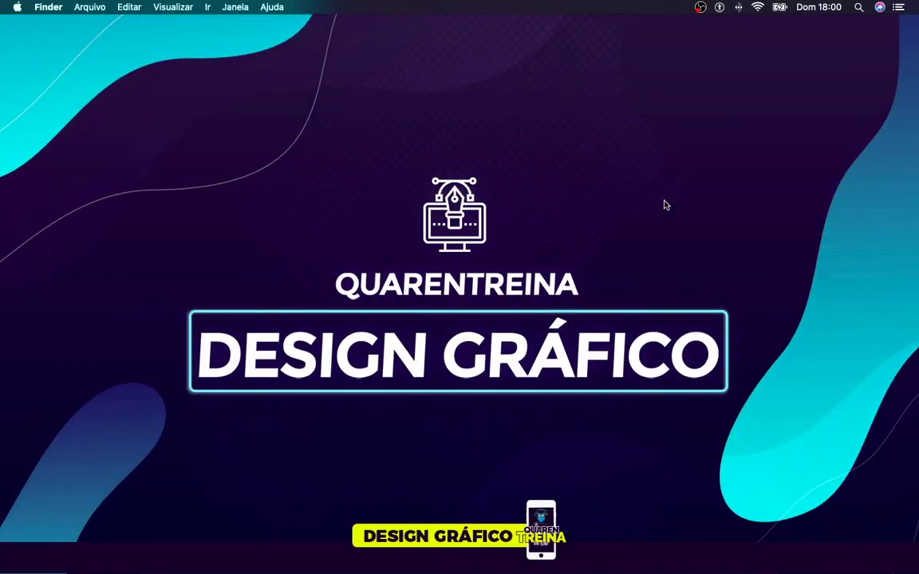
Step: Create a new white 3240 × 1080 px document at 299.72 ppi
click(665, 556)
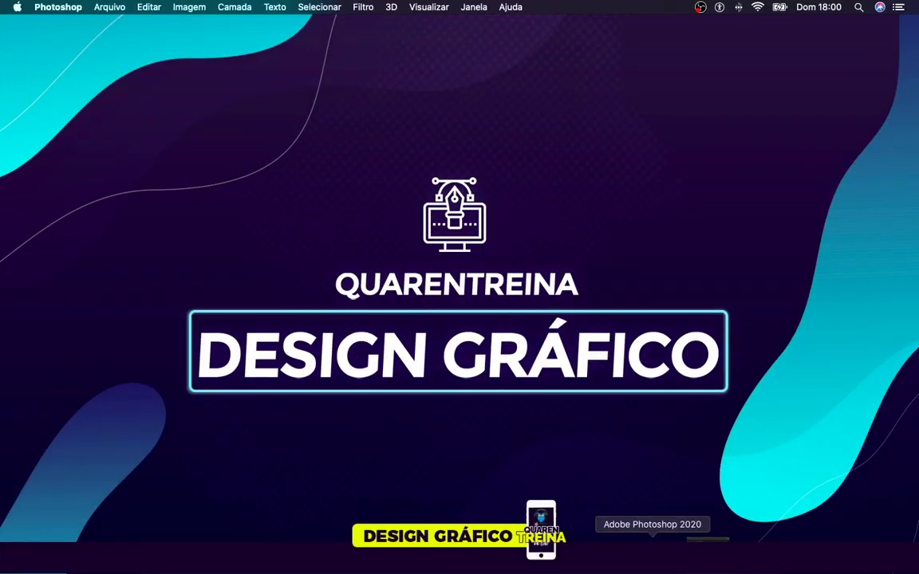
click(112, 7)
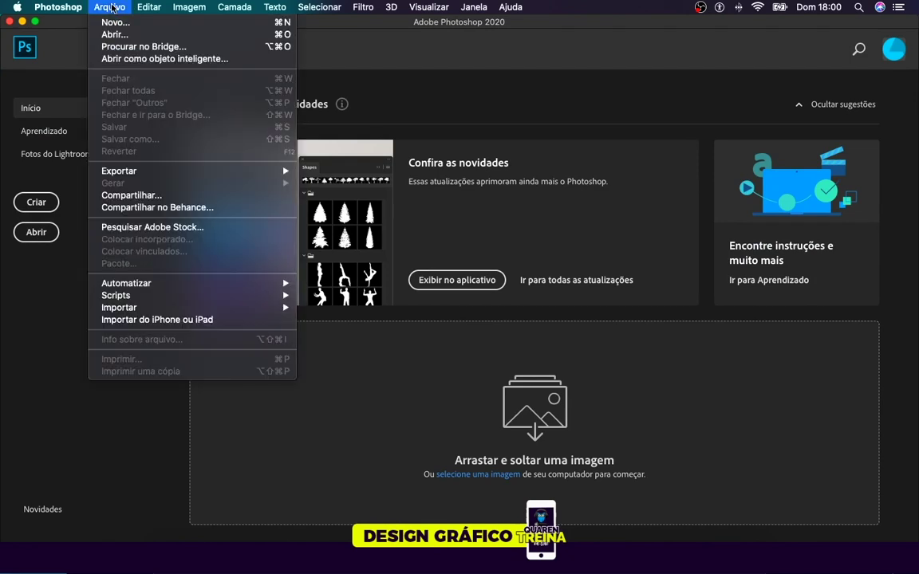
click(116, 22)
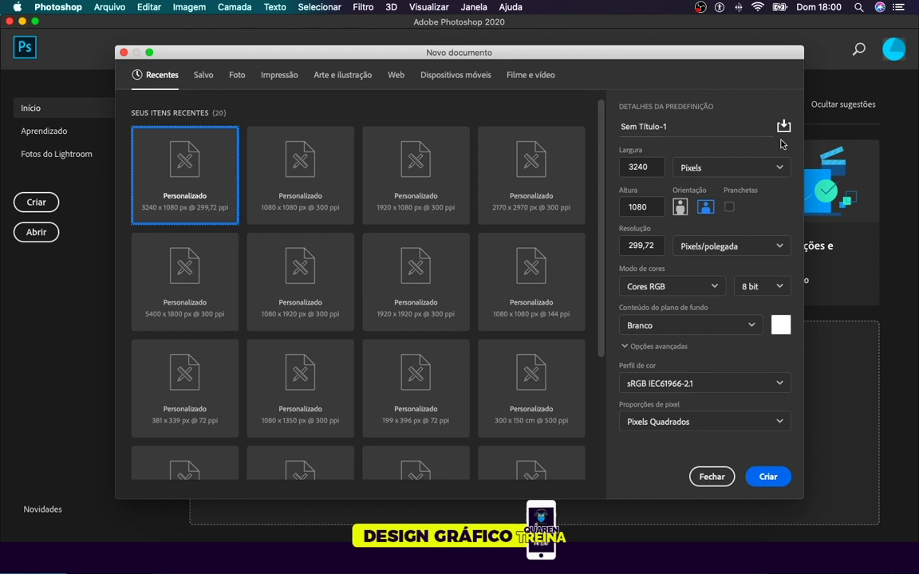
click(780, 478)
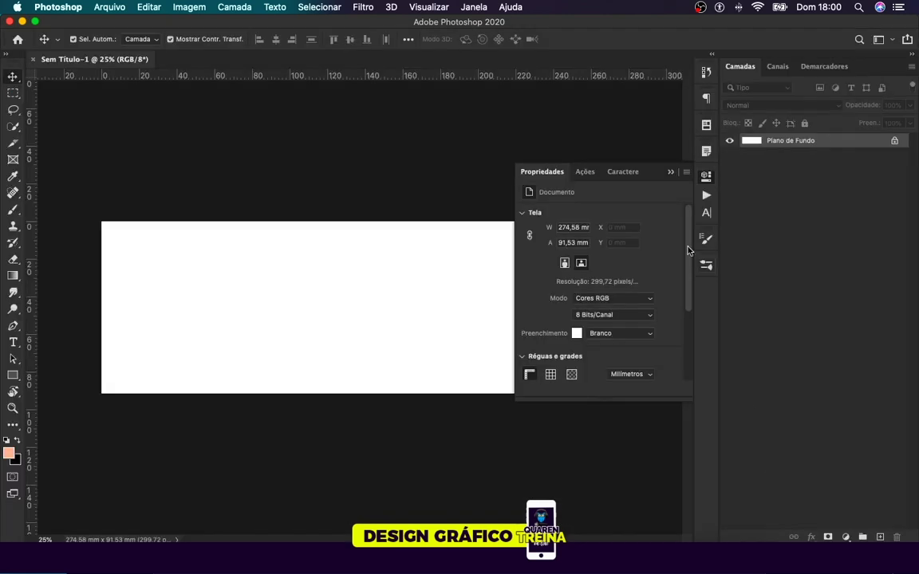
Step: Draw a dark blue rectangle at the canvas's top-left corner and size it to 1080 × 1080 px
click(452, 311)
key(super+plus)
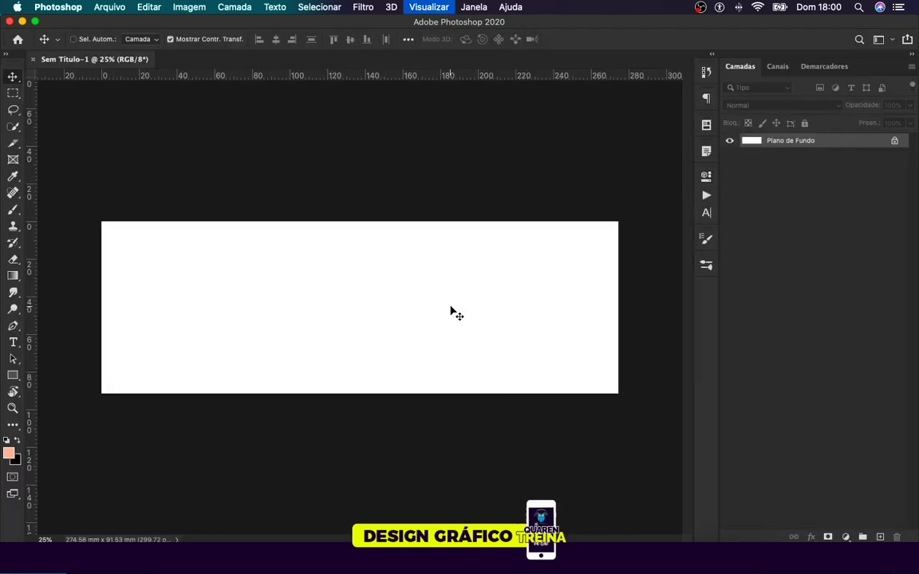
key(super+plus)
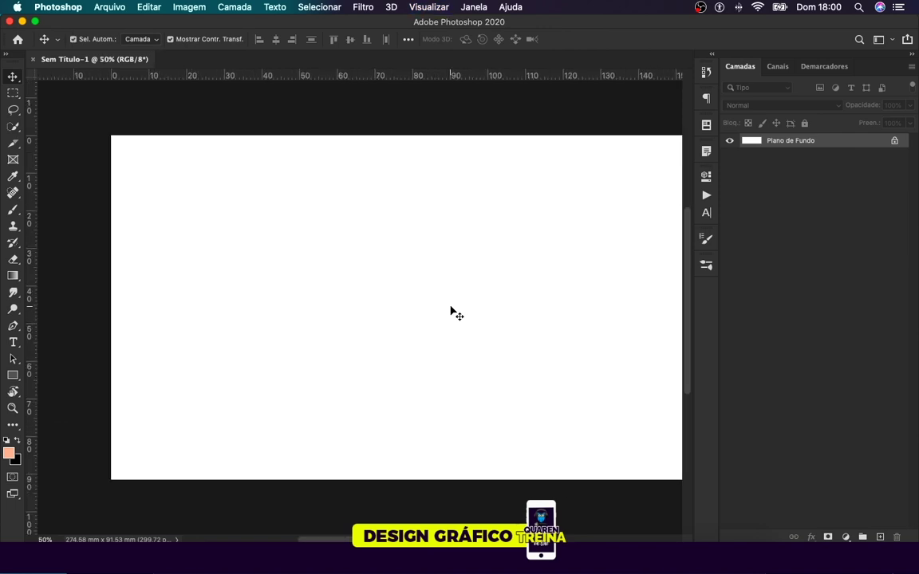
drag(13, 376, 49, 377)
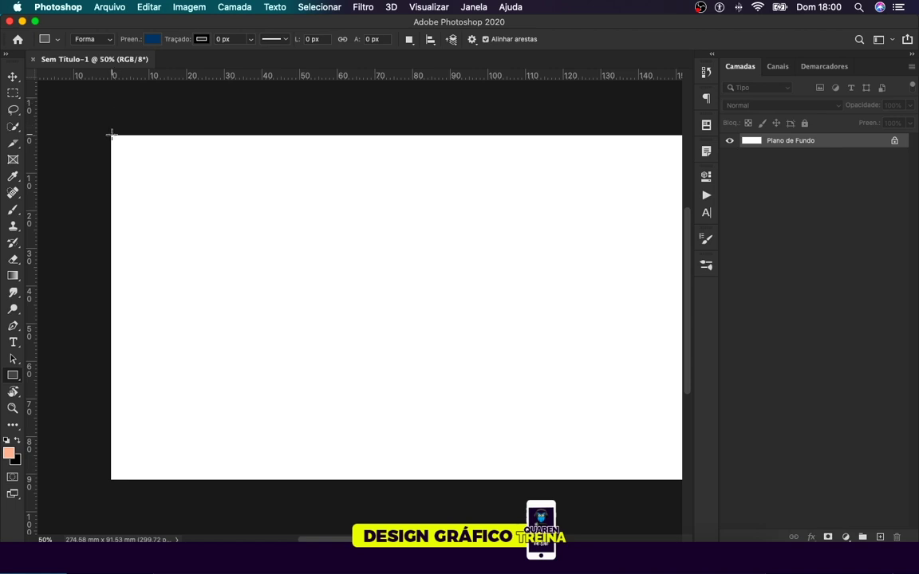
drag(112, 134, 488, 480)
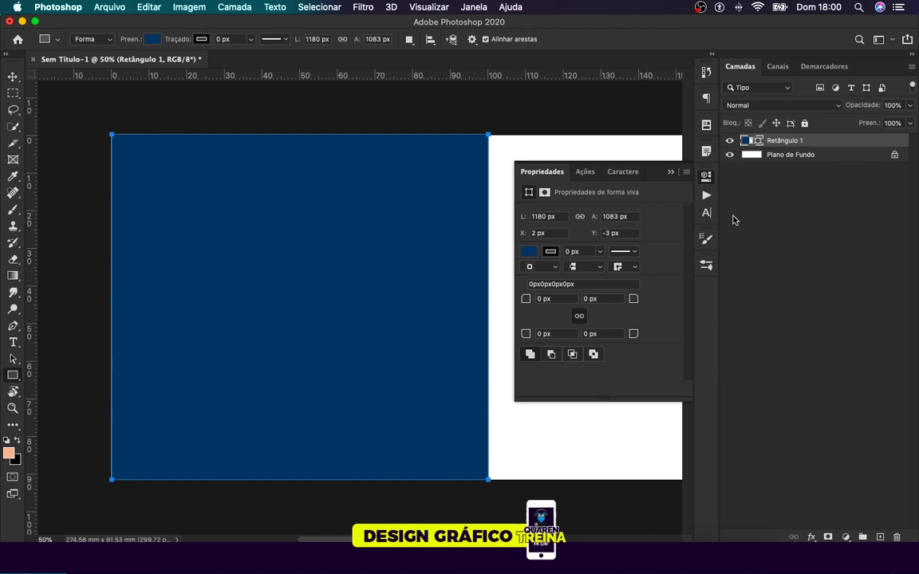
click(543, 215)
text(1)
click(622, 217)
text(10)
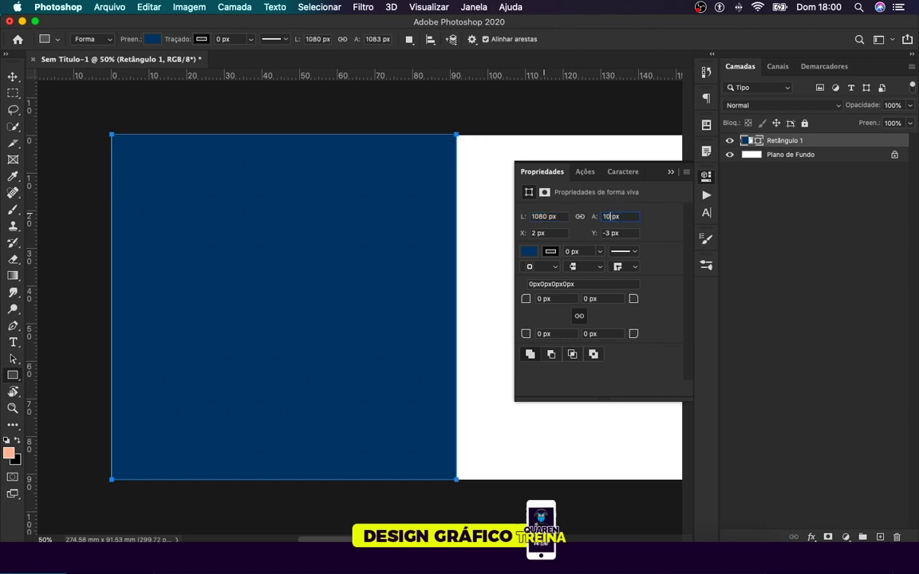
key(Return)
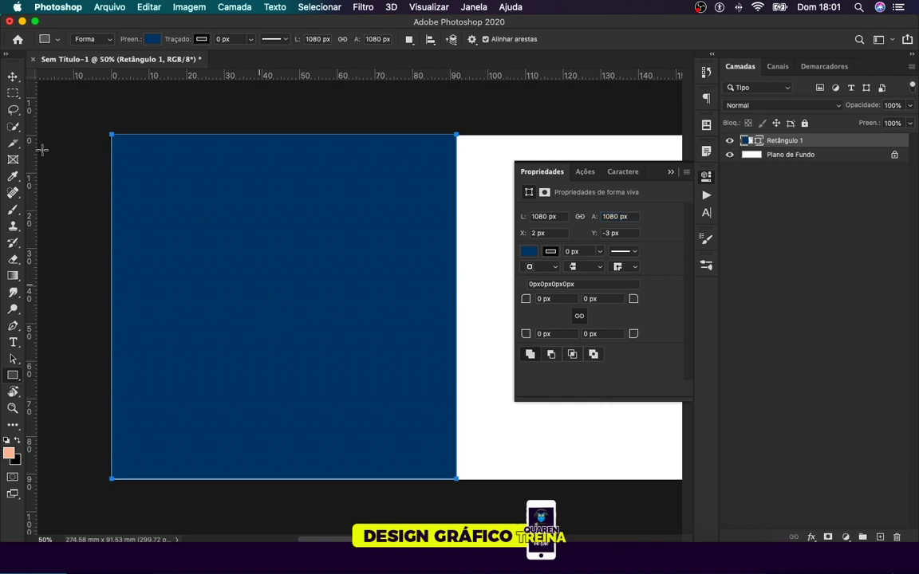
Step: Add a vertical guide along the blue square's right edge
click(11, 77)
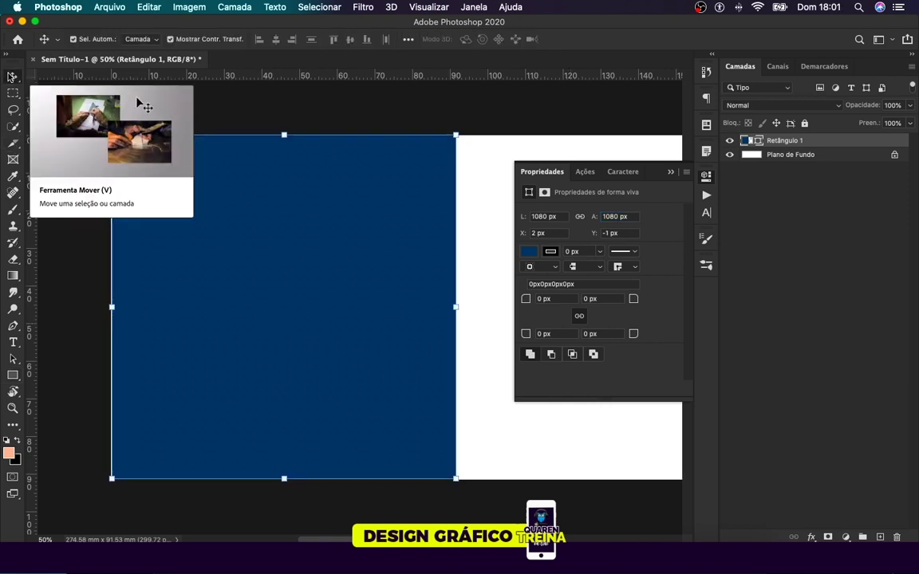
click(58, 276)
click(146, 281)
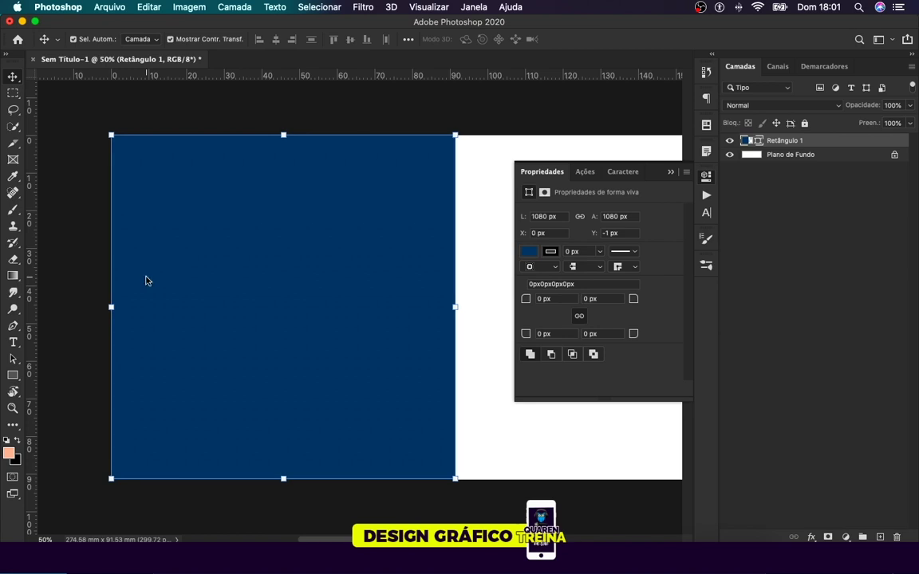
click(45, 236)
mouse_move(30, 249)
mouse_down()
mouse_move(472, 329)
mouse_move(456, 332)
mouse_up()
key(super+minus)
Step: Duplicate the blue square into the middle third and add a guide at its right edge (180 mm)
scroll(410, 311, right, 5)
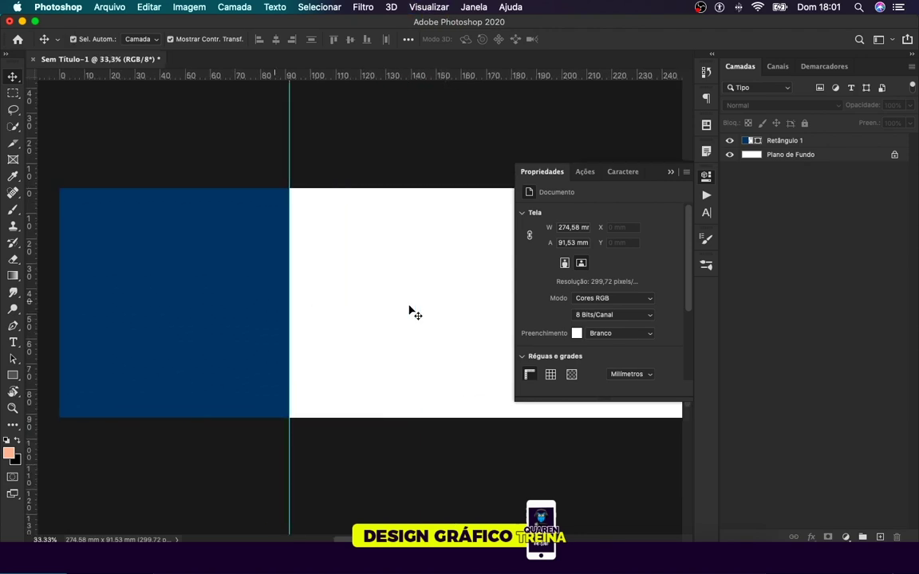
click(184, 294)
drag(183, 293, 406, 297)
click(500, 463)
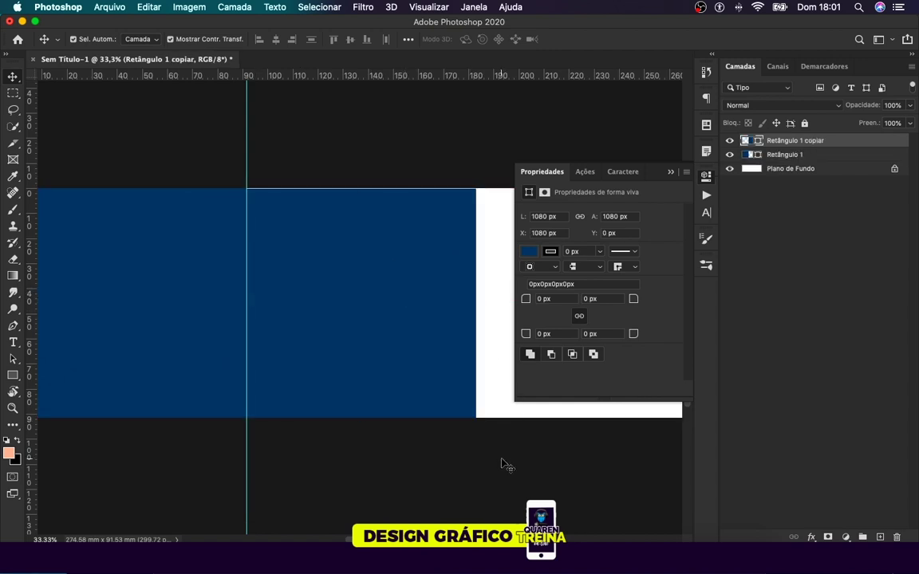
click(420, 296)
drag(418, 291, 418, 290)
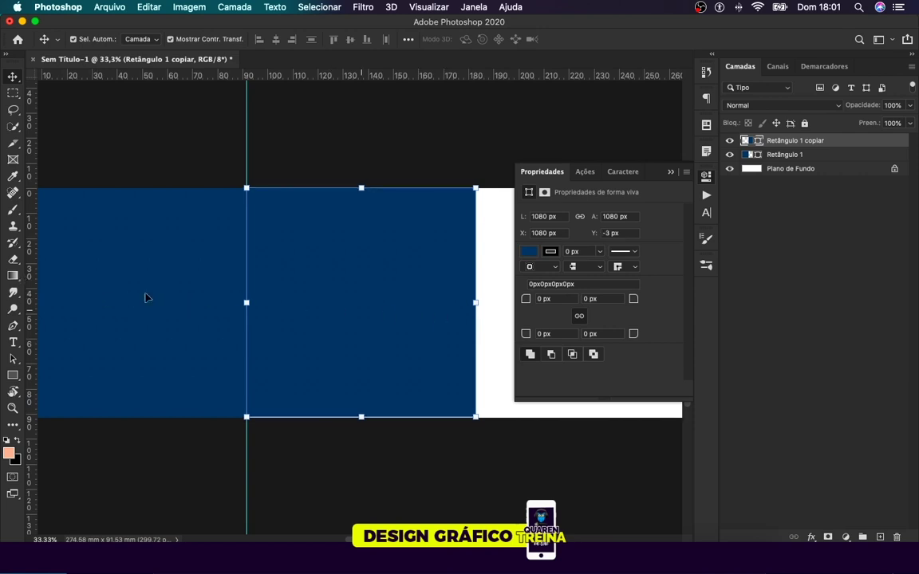
drag(34, 249, 476, 302)
key(Down)
key(Down)
key(Down)
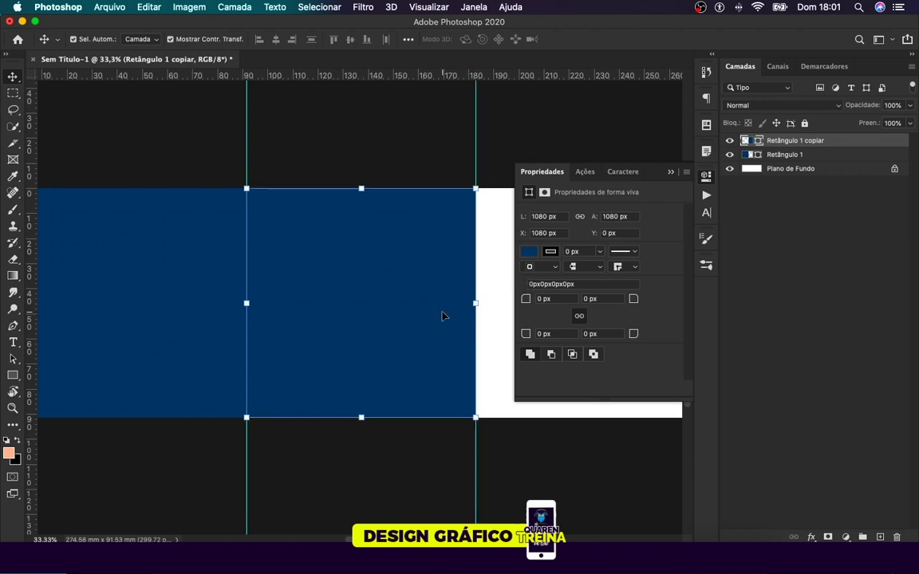
click(365, 150)
Step: Duplicate the square again so a third copy fills the right third of the canvas
scroll(404, 197, right, 5)
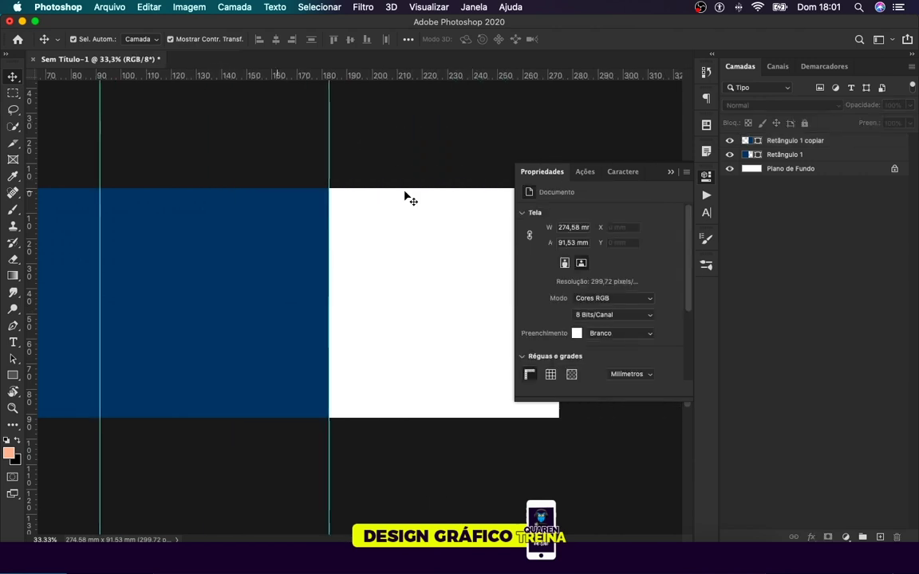
click(270, 263)
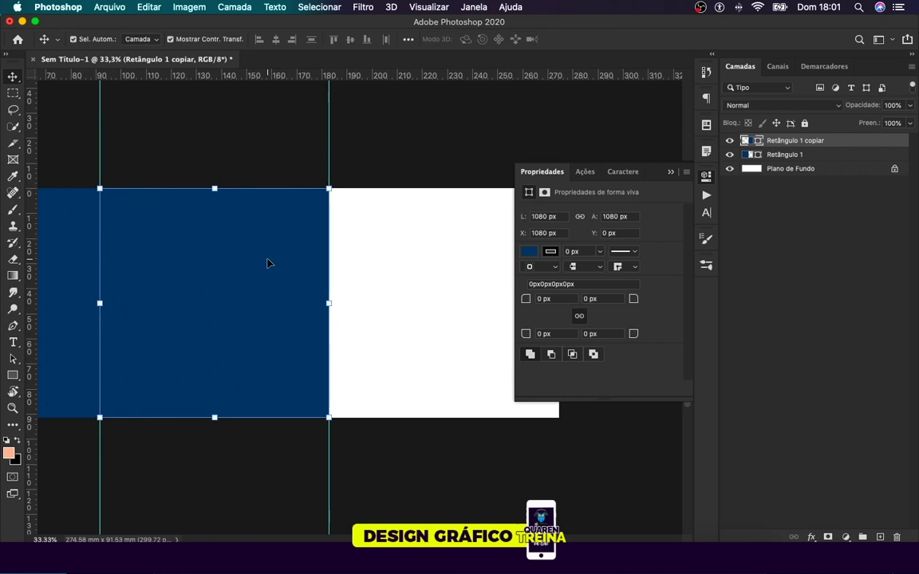
drag(303, 264, 473, 265)
click(416, 141)
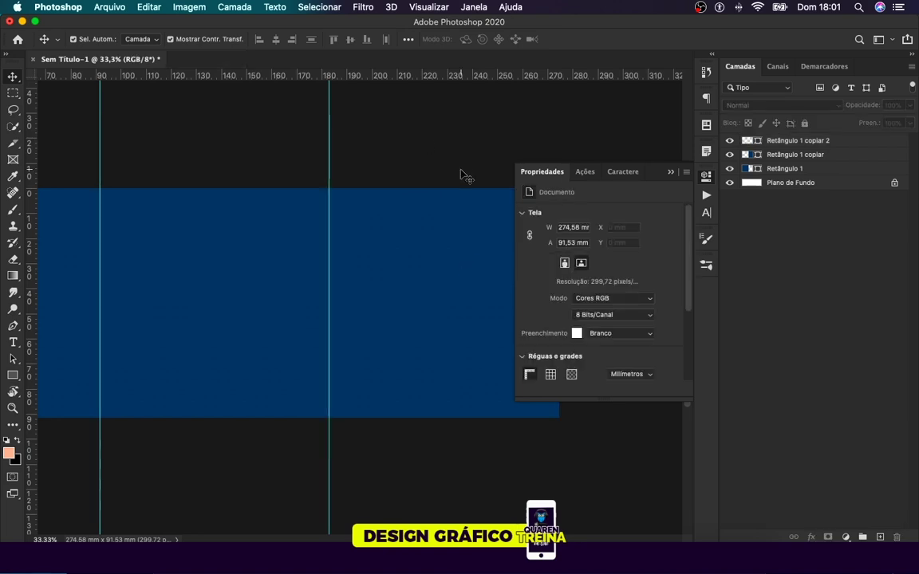
key(super+plus)
scroll(463, 174, left, 4)
scroll(423, 167, left, 3)
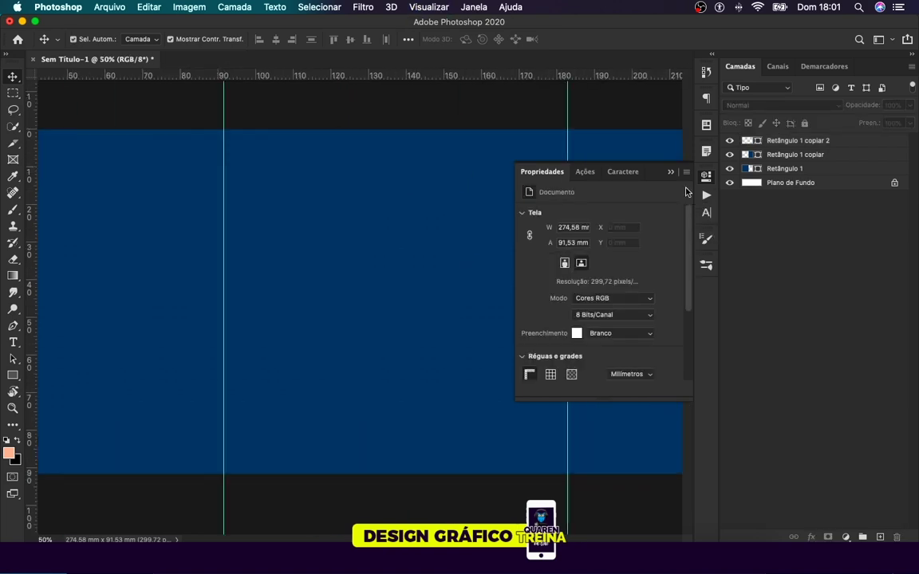
click(742, 276)
scroll(246, 291, left, 3)
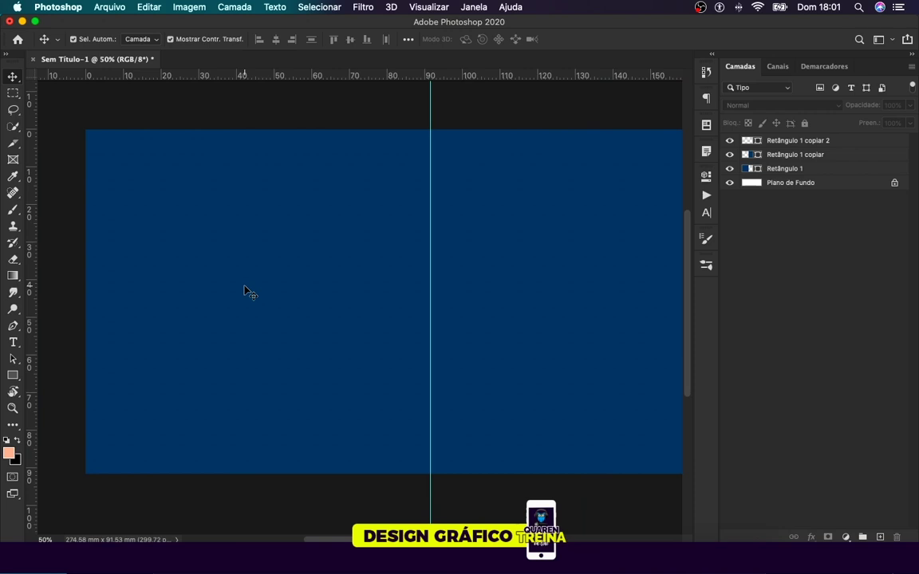
click(12, 143)
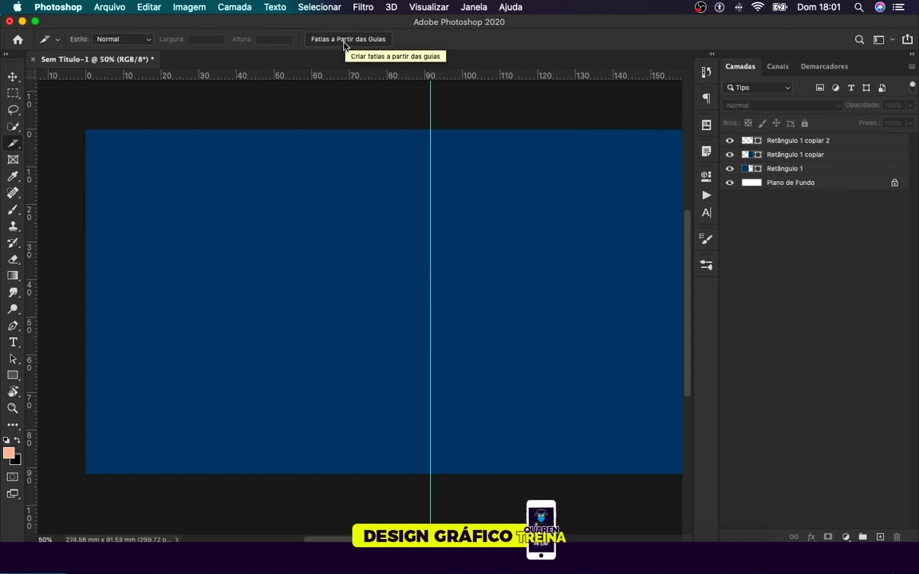
Step: Create three numbered slices from the guides and scroll across the canvas to check them
click(345, 40)
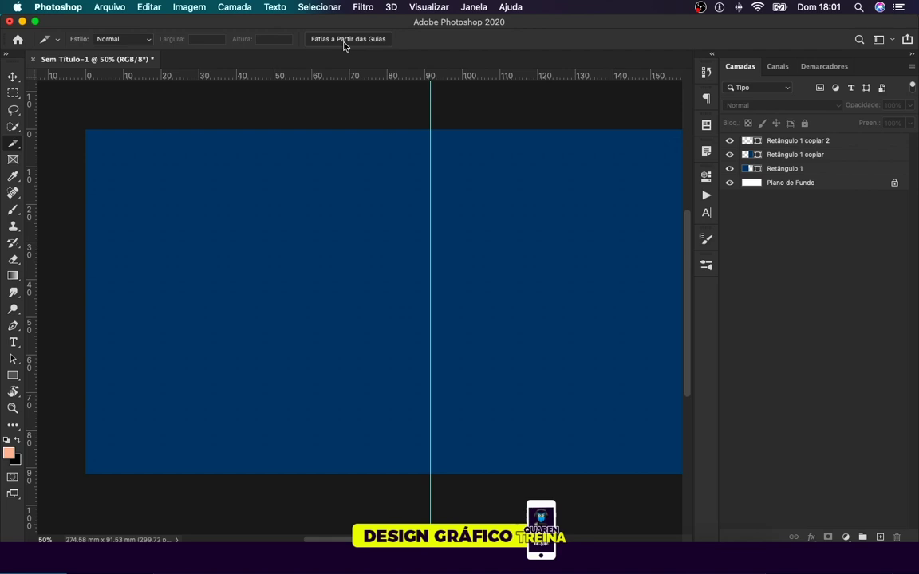
click(344, 40)
scroll(470, 248, right, 8)
scroll(472, 250, right, 1)
scroll(472, 250, right, 1)
scroll(472, 250, right, 1)
scroll(472, 250, right, 5)
scroll(473, 250, left, 7)
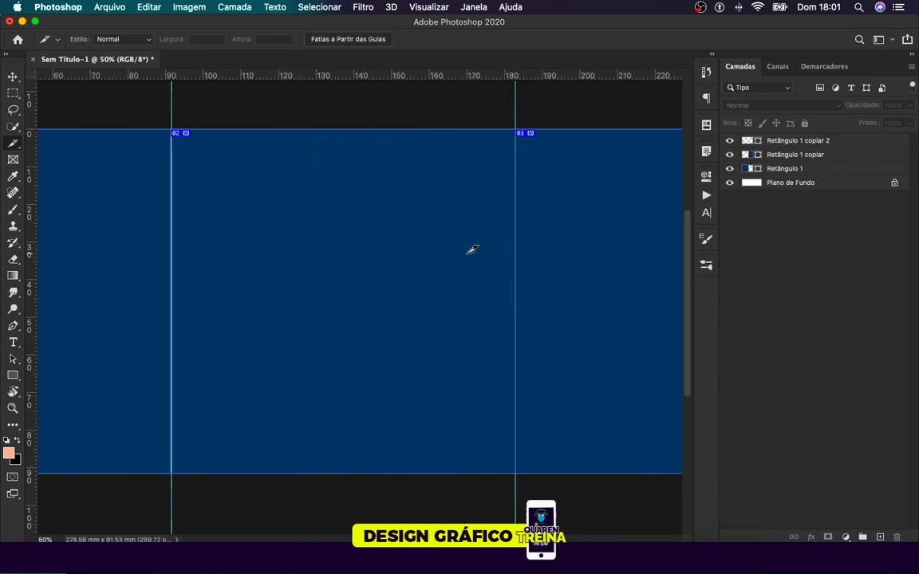
scroll(472, 249, left, 6)
scroll(473, 249, left, 1)
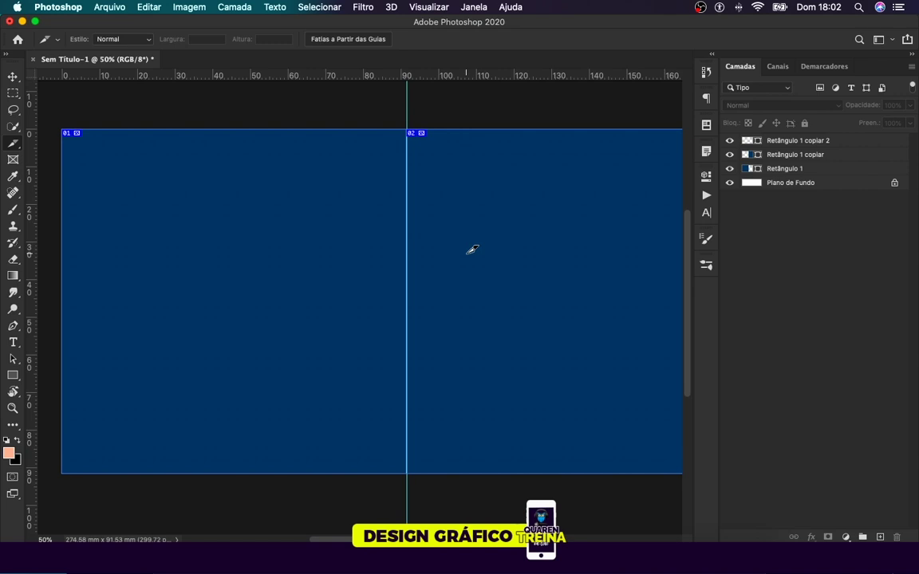
scroll(472, 249, right, 1)
scroll(473, 250, right, 5)
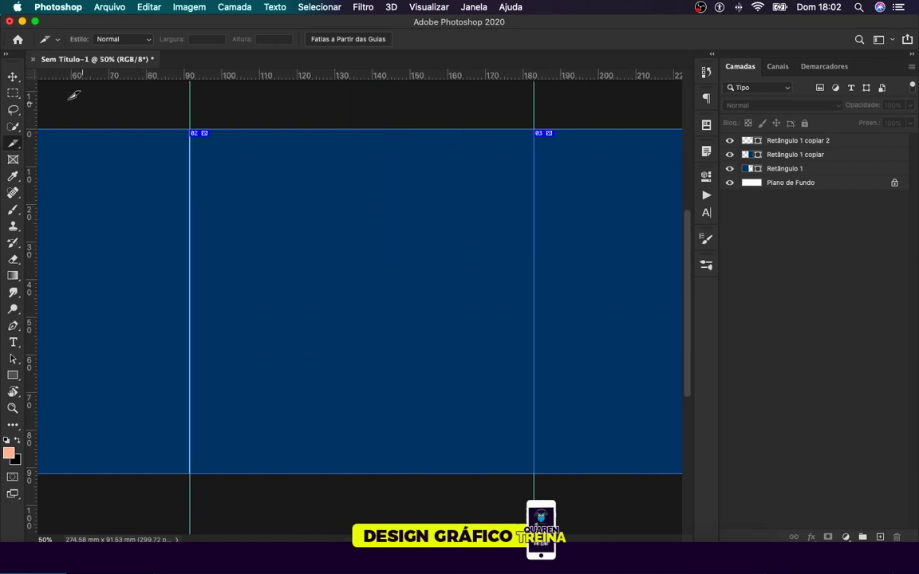
Step: Rename the middle square's layer GRUPO 02 and the first square's layer GRUPO 01
click(13, 77)
click(408, 233)
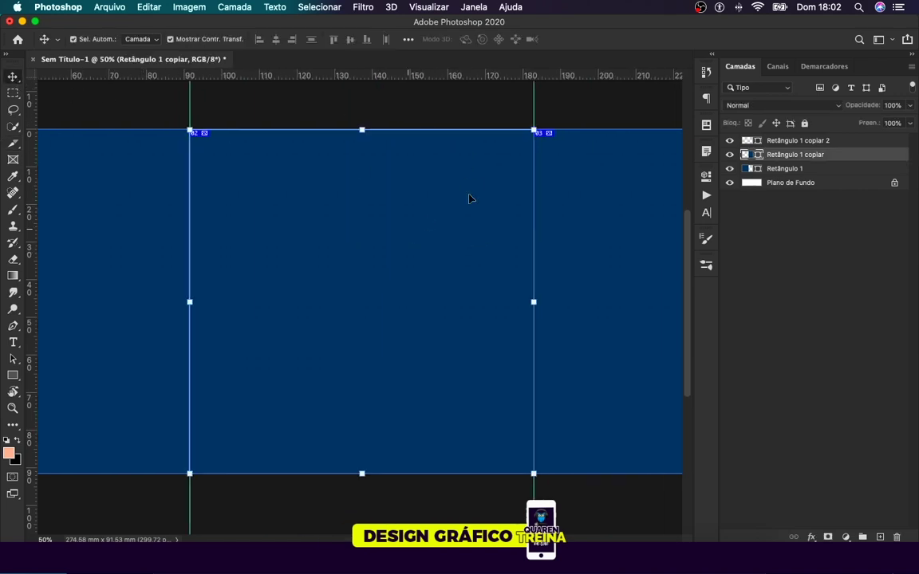
double_click(790, 154)
text(GRUPO 0)
text(2)
key(Return)
click(803, 171)
double_click(799, 170)
text(GR)
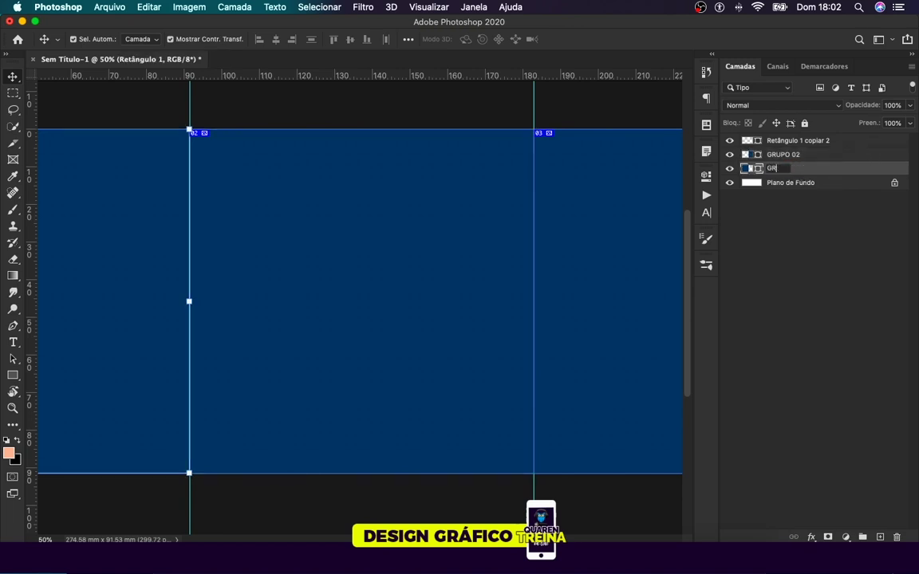
key(Return)
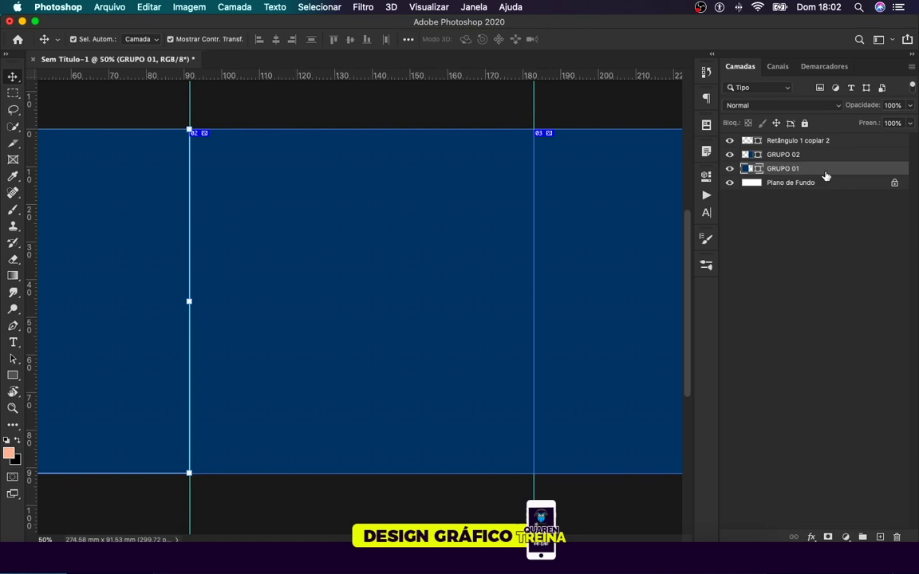
Step: Rename the top layer GRUPO 03 and move it to the bottom of the three
double_click(800, 141)
text(GRUPO 0)
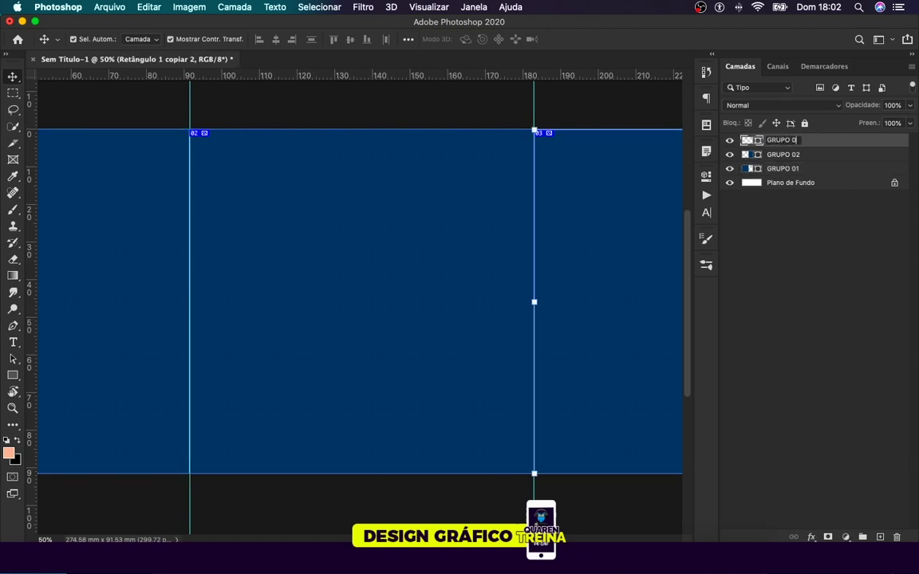
text(2)
key(Return)
double_click(797, 141)
text(GRUPO 03)
key(Return)
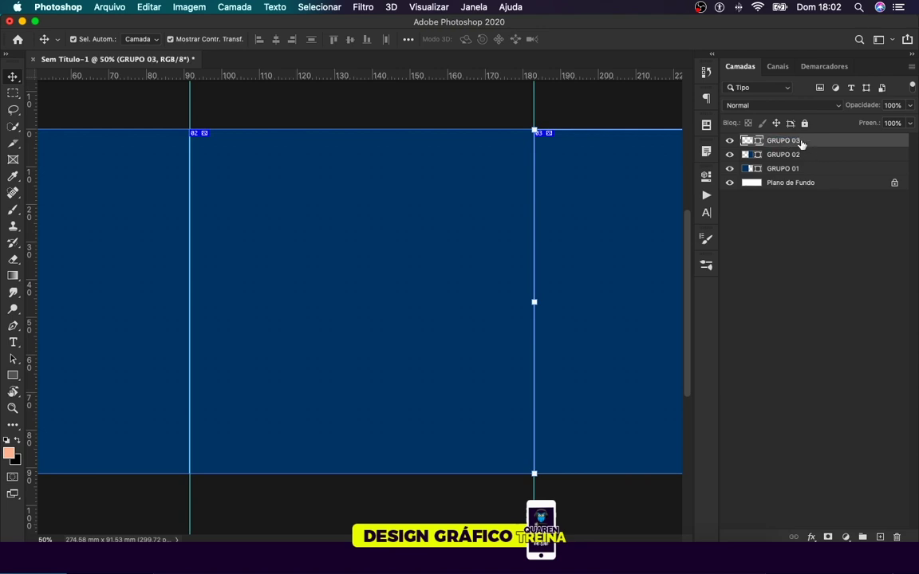
mouse_move(786, 169)
mouse_down()
mouse_move(814, 163)
mouse_move(786, 177)
mouse_up()
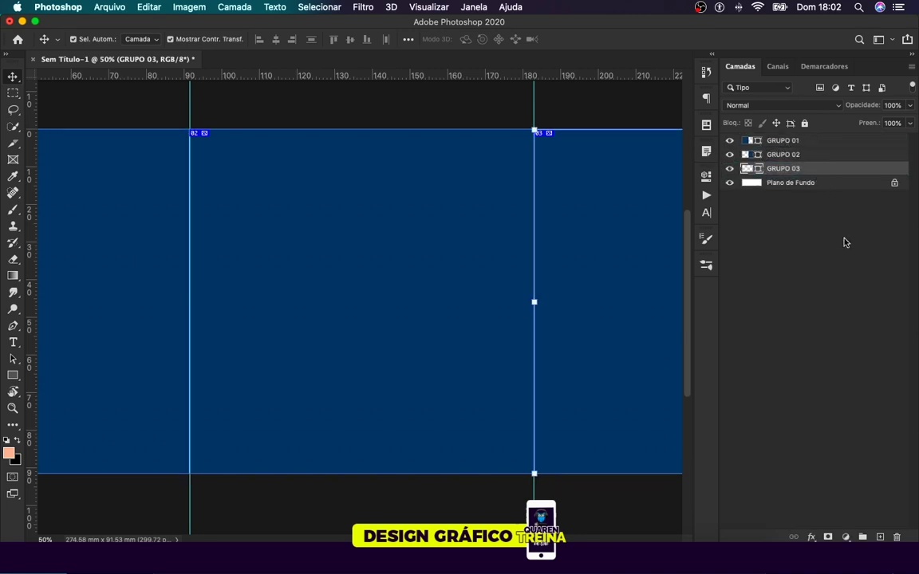
click(797, 239)
Step: Open GRUPO 02's layer style dialog, try a gradient overlay, then cancel it
key(ctrl+minus)
key(ctrl+minus)
key(ctrl+plus)
key(ctrl+plus)
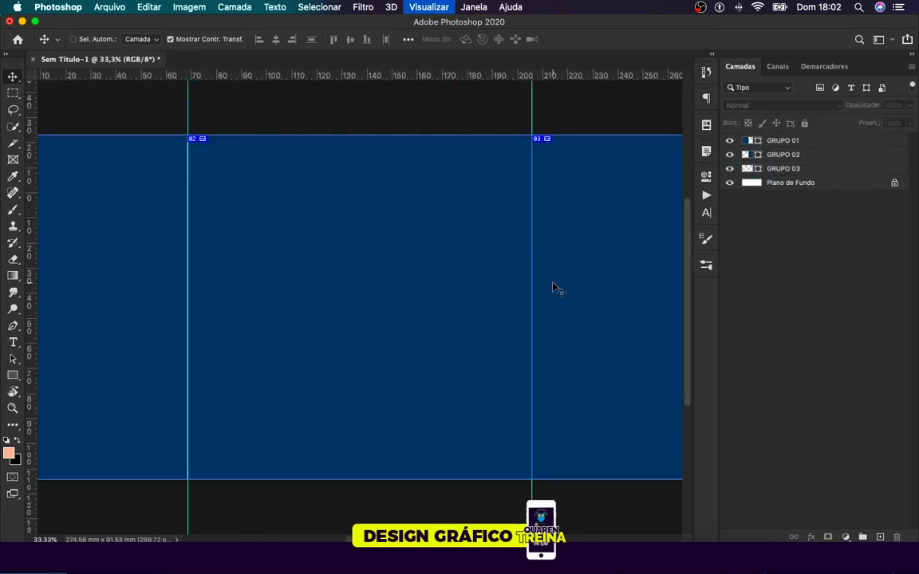
key(ctrl+plus)
key(ctrl+plus)
key(ctrl+minus)
key(ctrl+minus)
key(ctrl+minus)
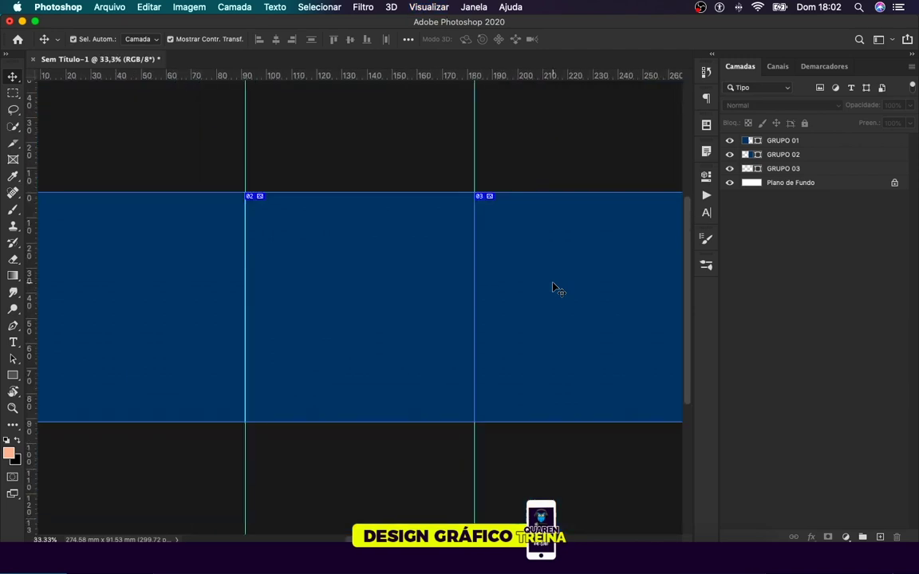
ctrl+click(351, 282)
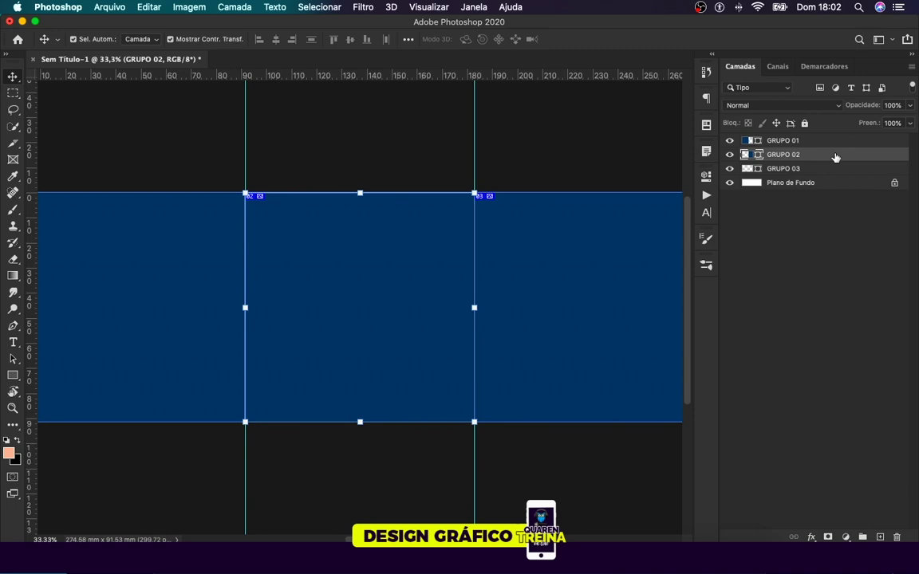
double_click(835, 156)
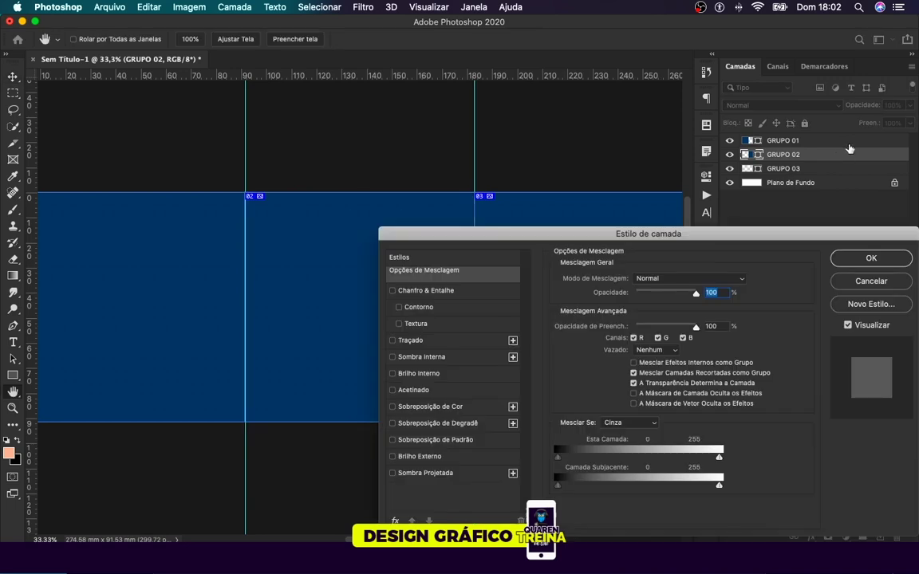
click(463, 430)
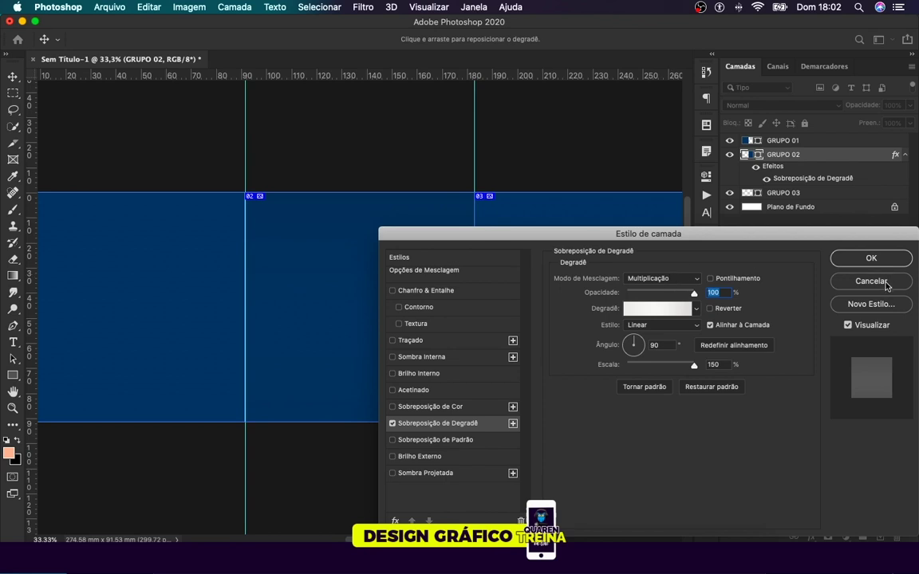
click(870, 281)
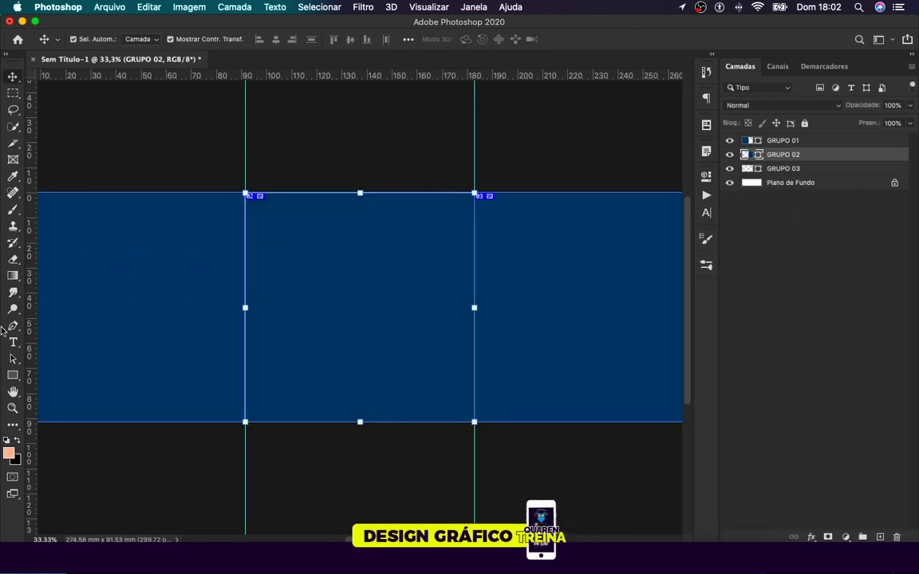
Step: Change the GRUPO 02 shape fill to white
click(12, 375)
click(149, 39)
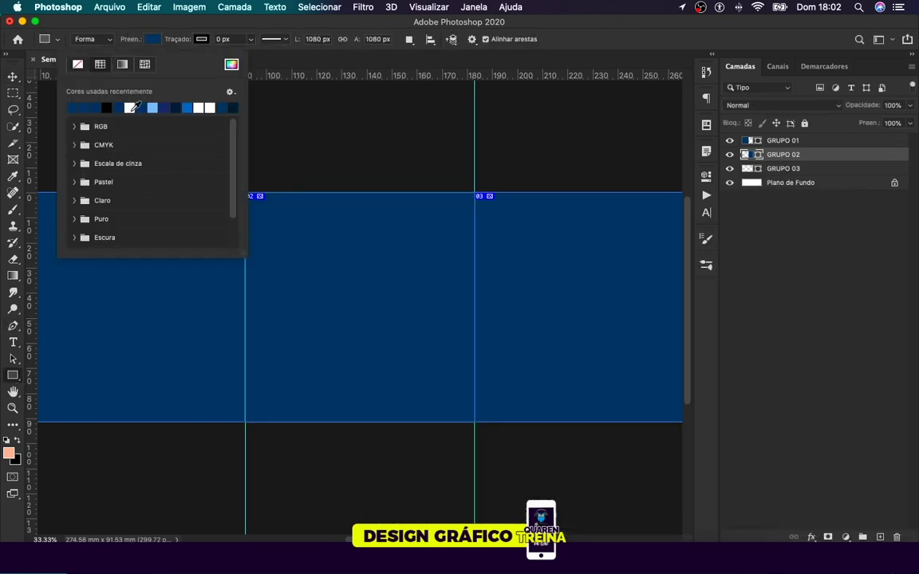
click(123, 95)
click(13, 77)
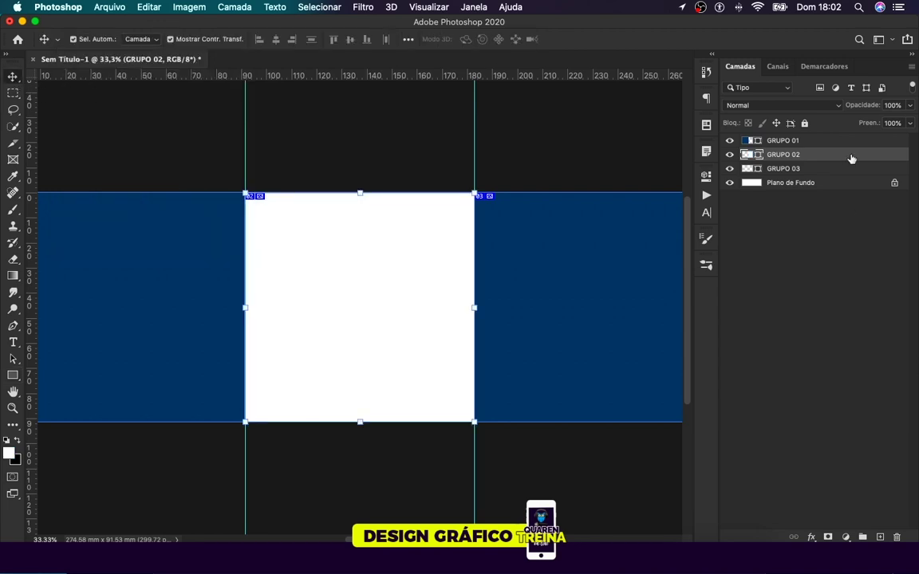
Step: Add a Multiply gradient overlay and a paper-texture pattern overlay to GRUPO 02
double_click(851, 156)
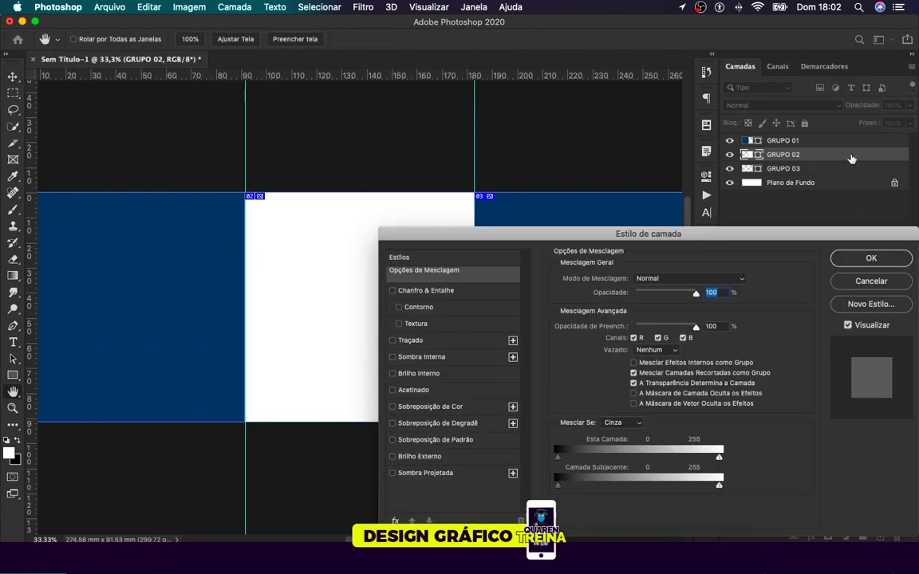
click(438, 424)
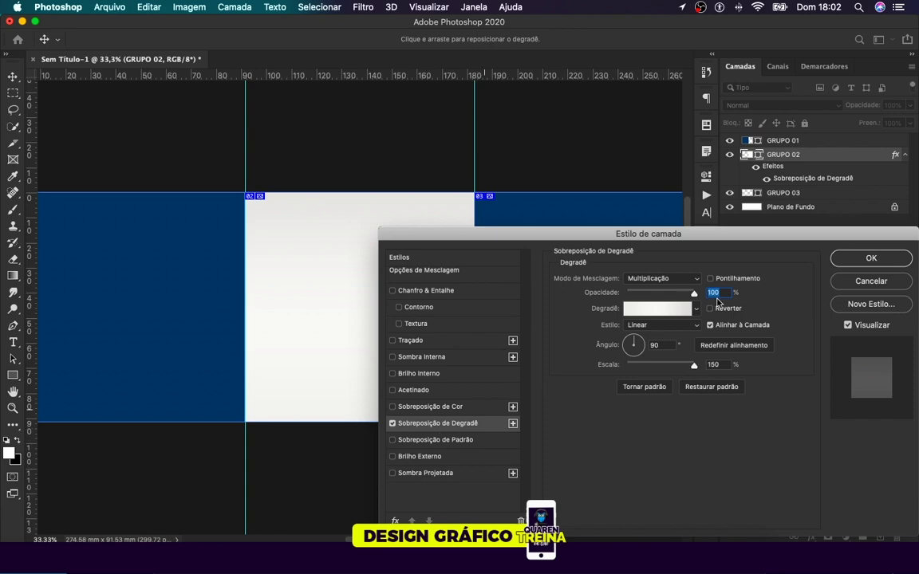
click(437, 440)
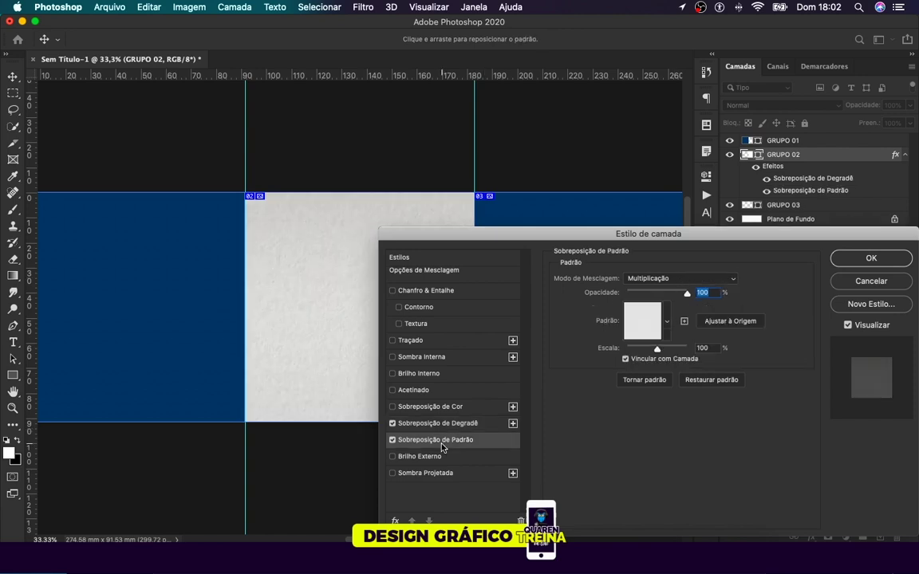
click(667, 322)
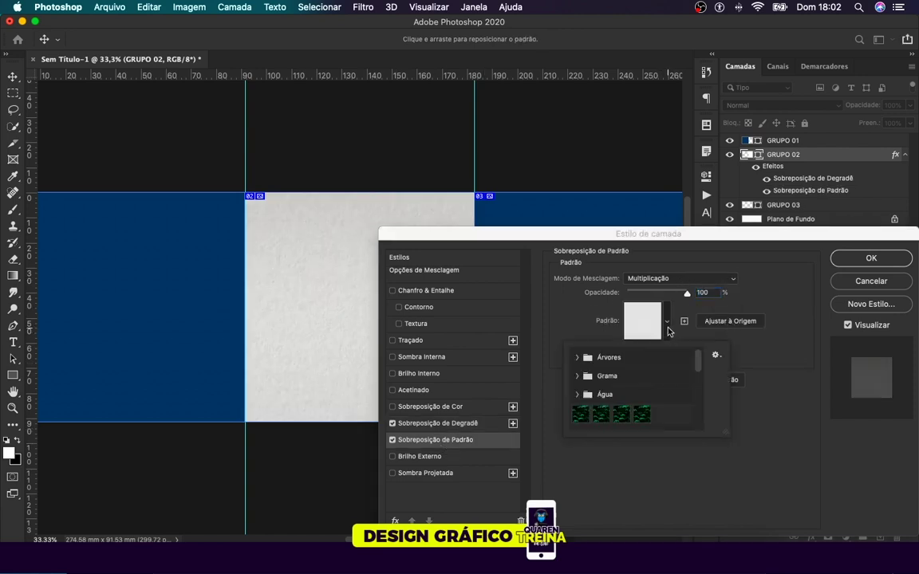
scroll(675, 353, down, 3)
scroll(682, 375, down, 3)
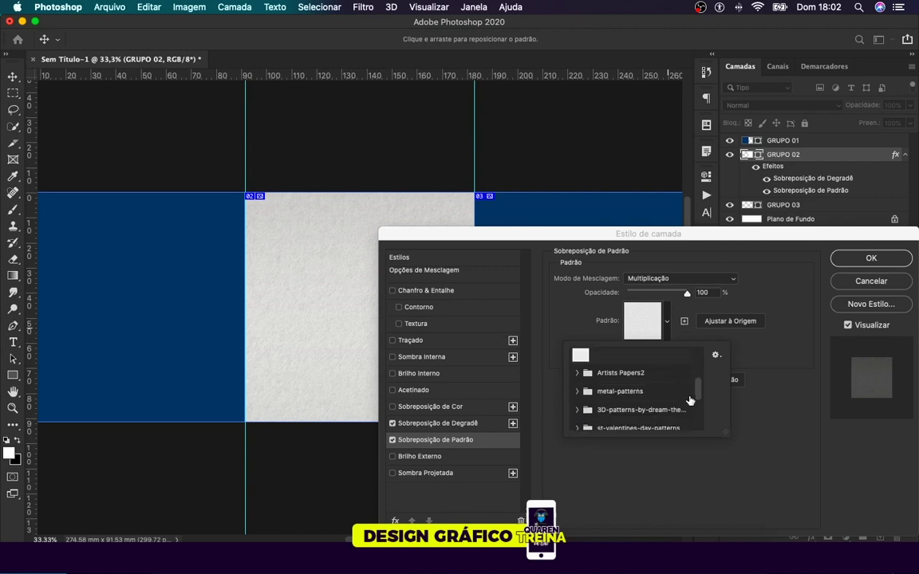
mouse_move(701, 392)
mouse_down()
mouse_move(701, 404)
mouse_move(702, 369)
mouse_up()
click(775, 296)
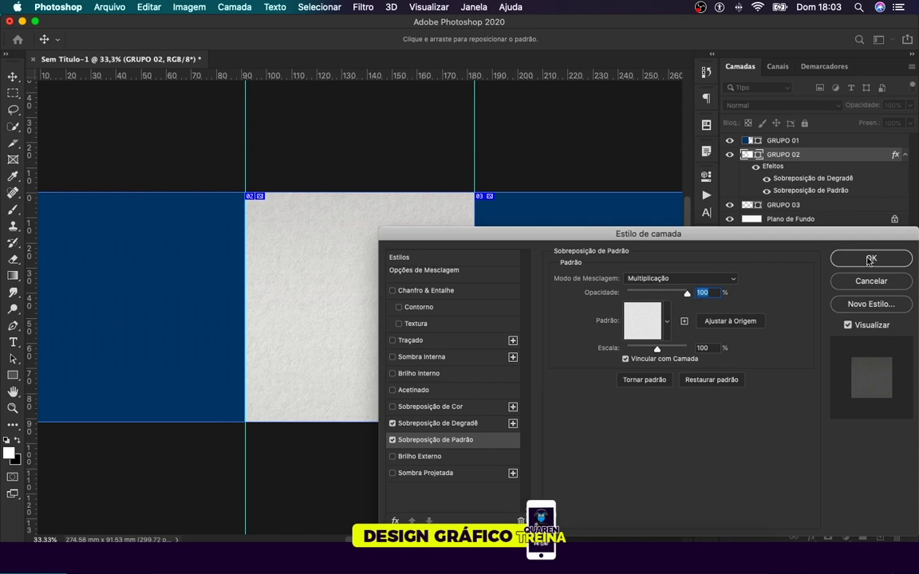
Step: Apply the layer effects, then put GRUPO 02 into a group named Flyer 02
key(Return)
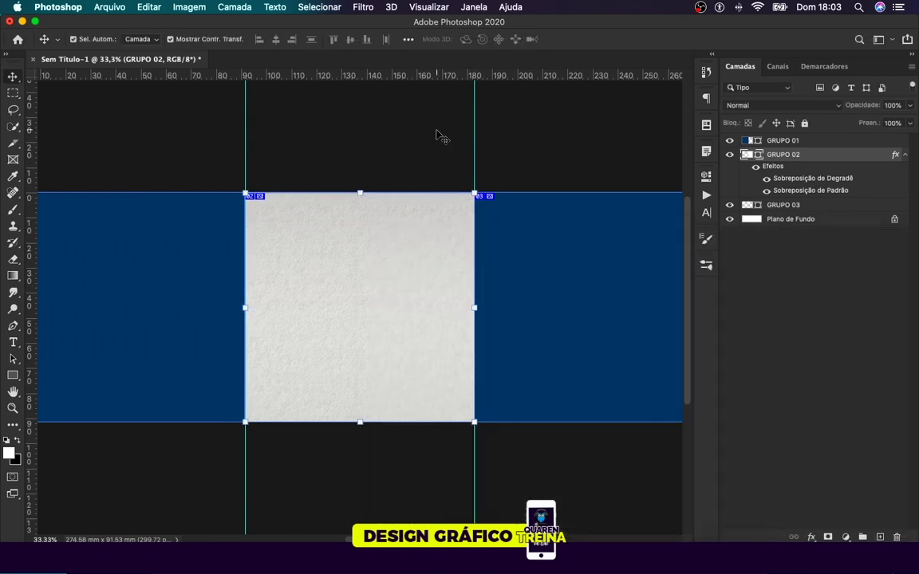
key(super+plus)
key(super+plus)
key(super+minus)
key(super+minus)
key(super+plus)
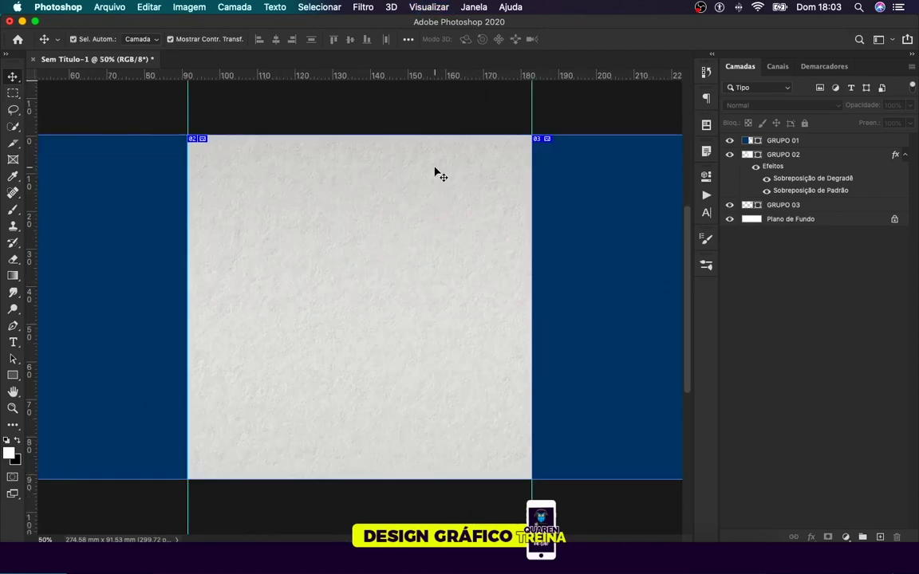
scroll(435, 174, left, 5)
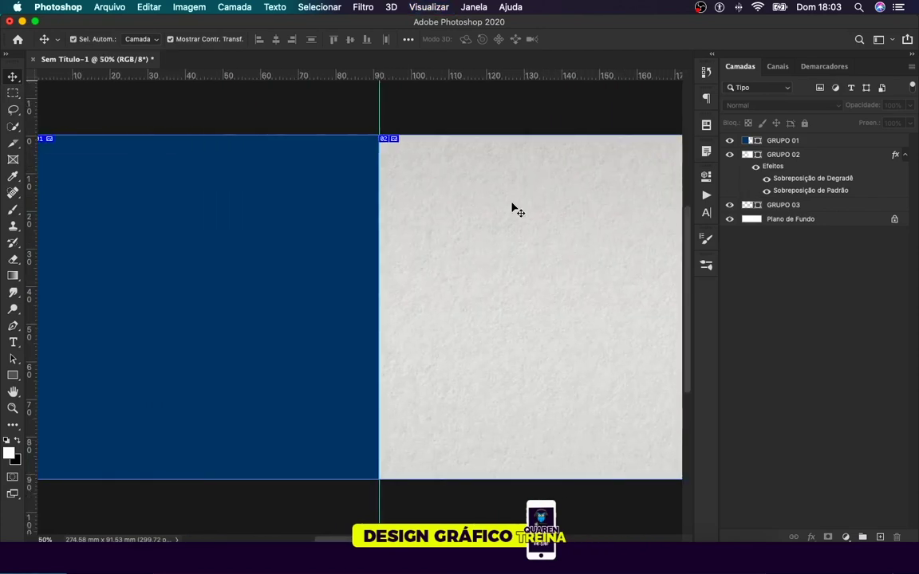
scroll(515, 209, right, 6)
click(797, 157)
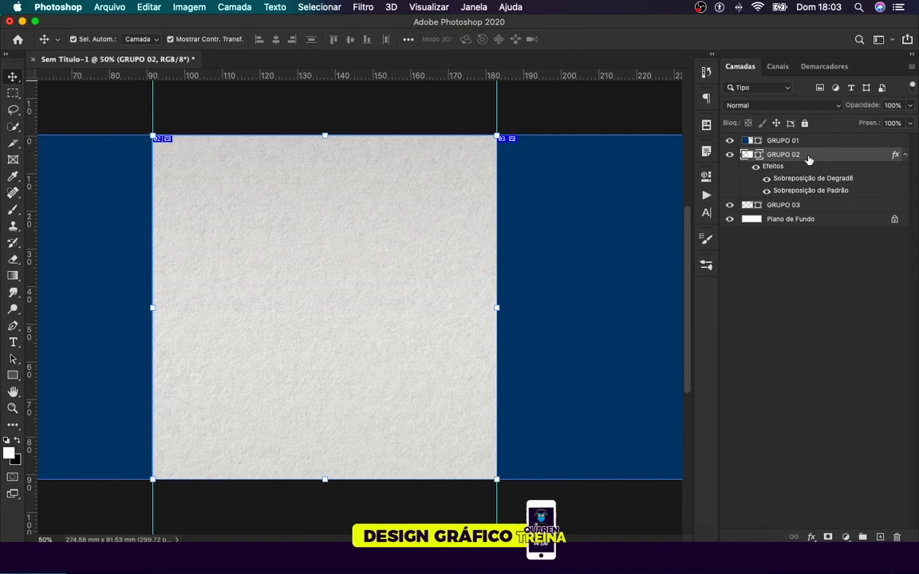
key(super+g)
double_click(786, 155)
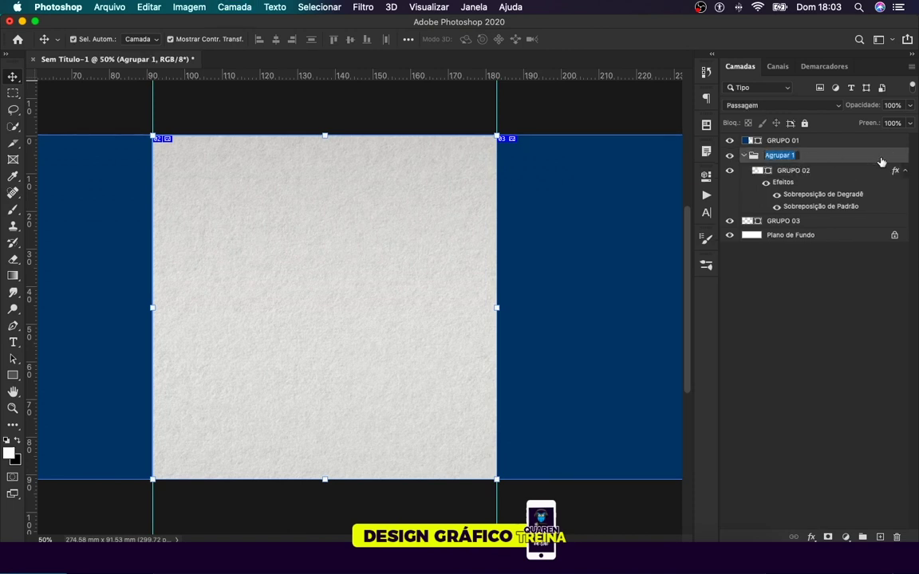
text(A)
key(BackSpace)
key(Return)
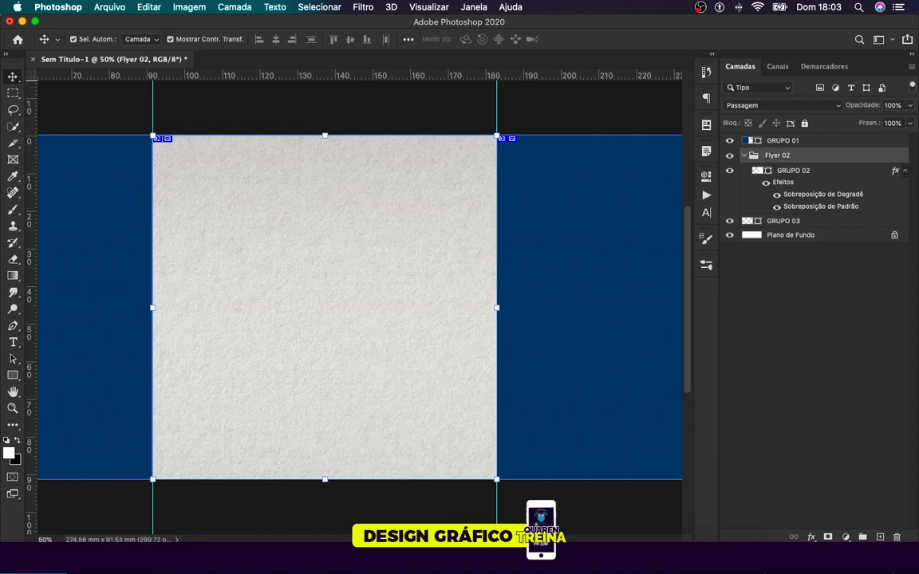
click(743, 155)
Step: Put GRUPO 01 into its own group named Flyer 01
click(804, 146)
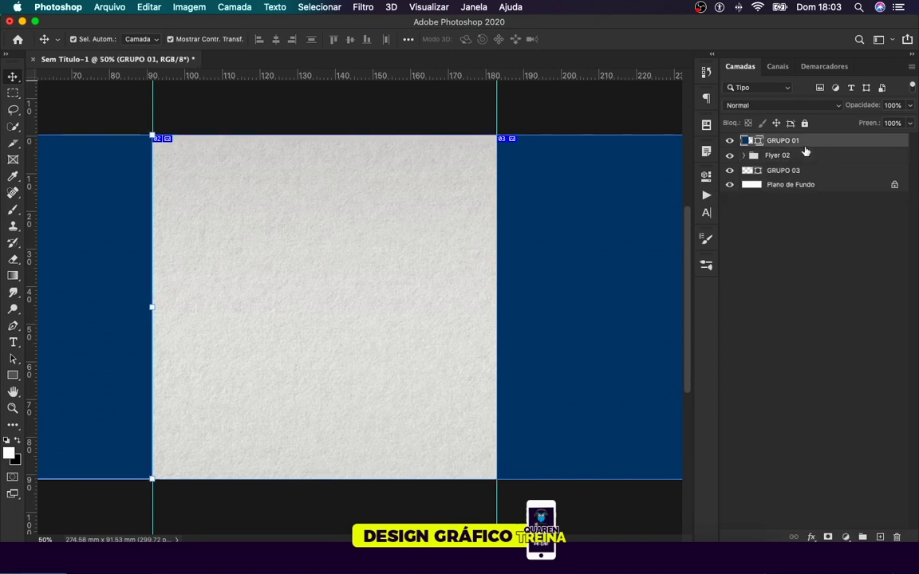
key(ctrl+j)
key(ctrl+z)
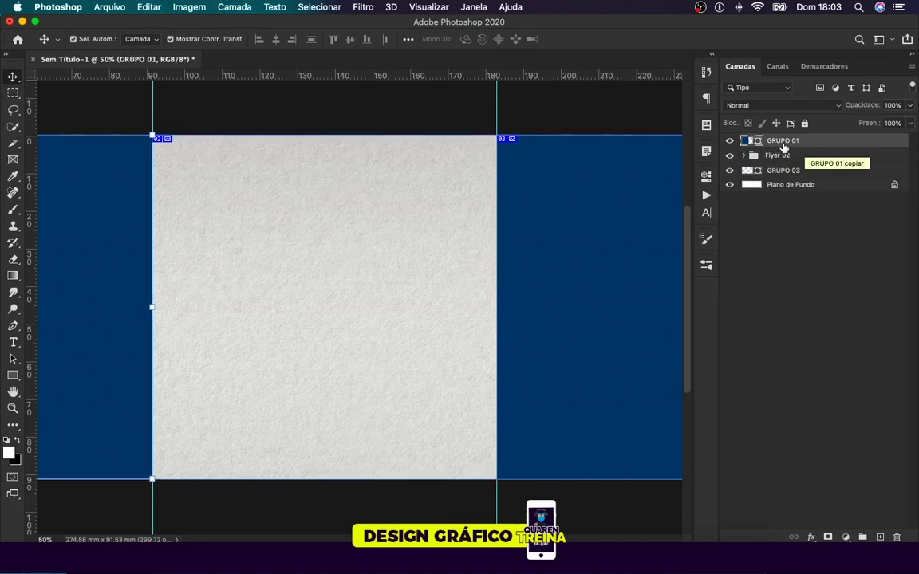
key(ctrl+g)
text(Flyer 01)
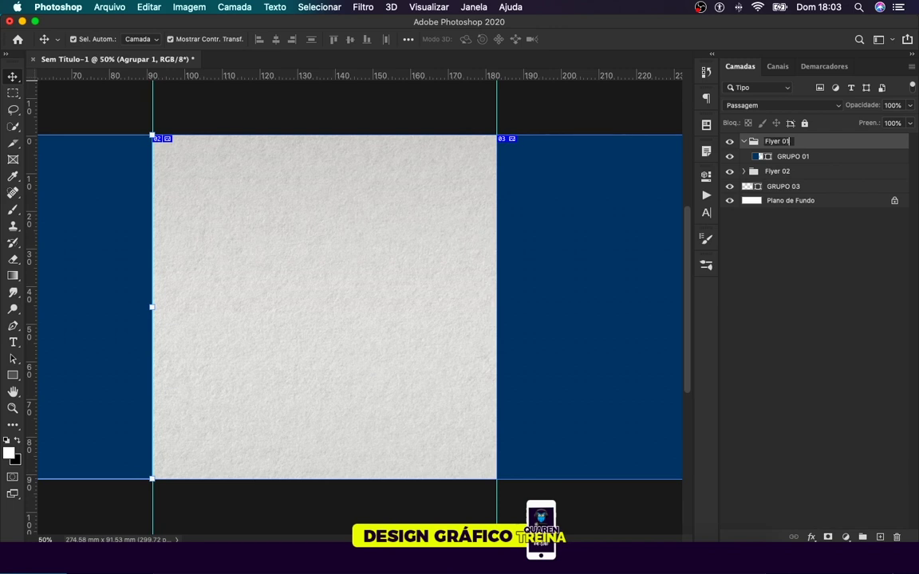
key(Return)
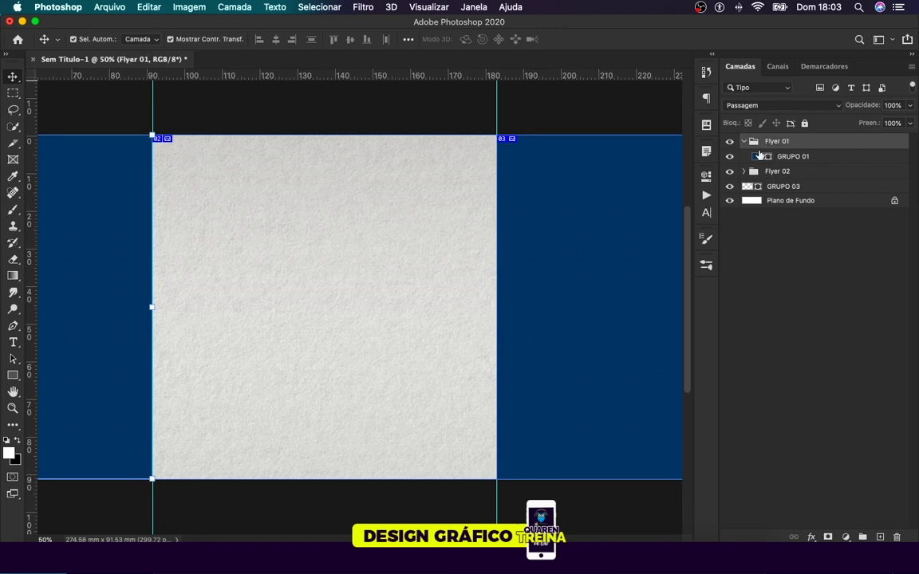
click(744, 141)
Step: Put GRUPO 03 into its own group named Flyer 03
click(788, 173)
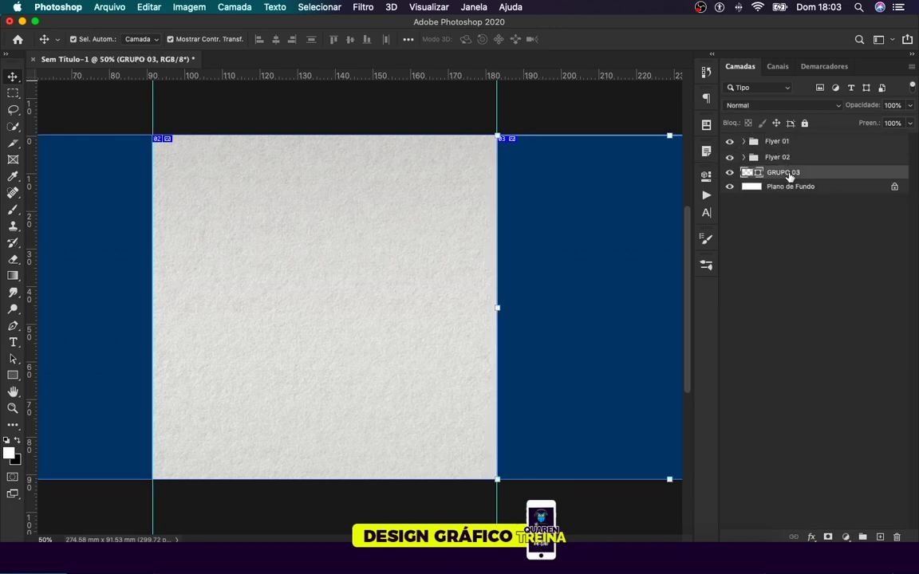
key(ctrl+g)
text(Flyer 03)
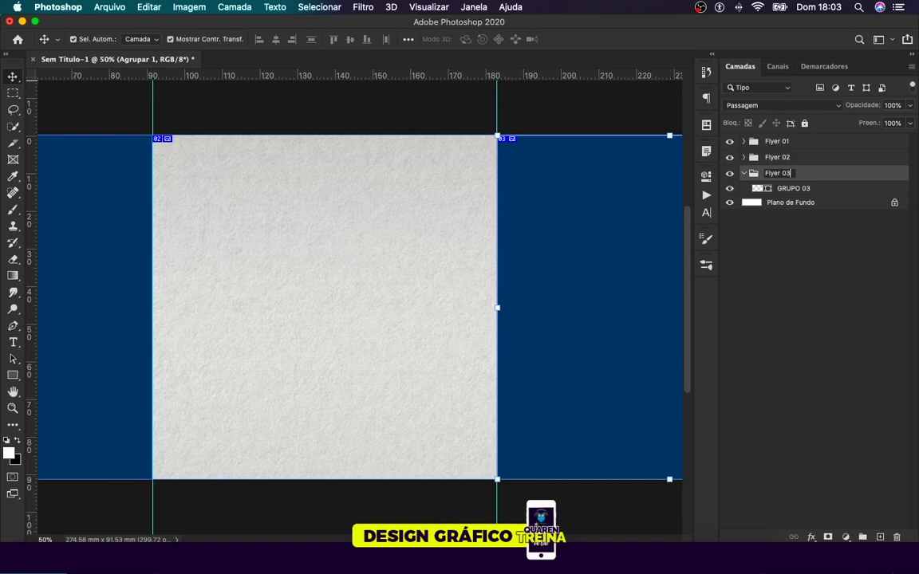
key(Return)
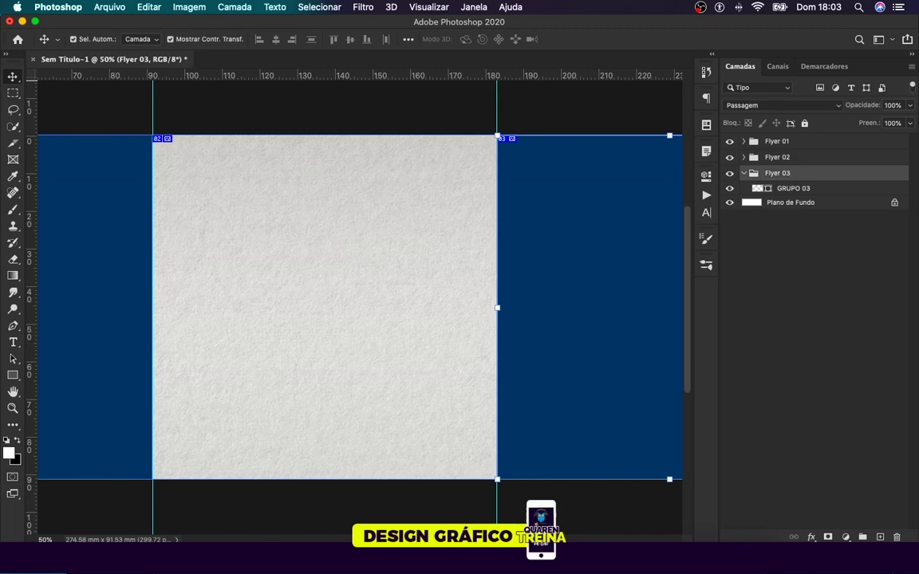
click(918, 247)
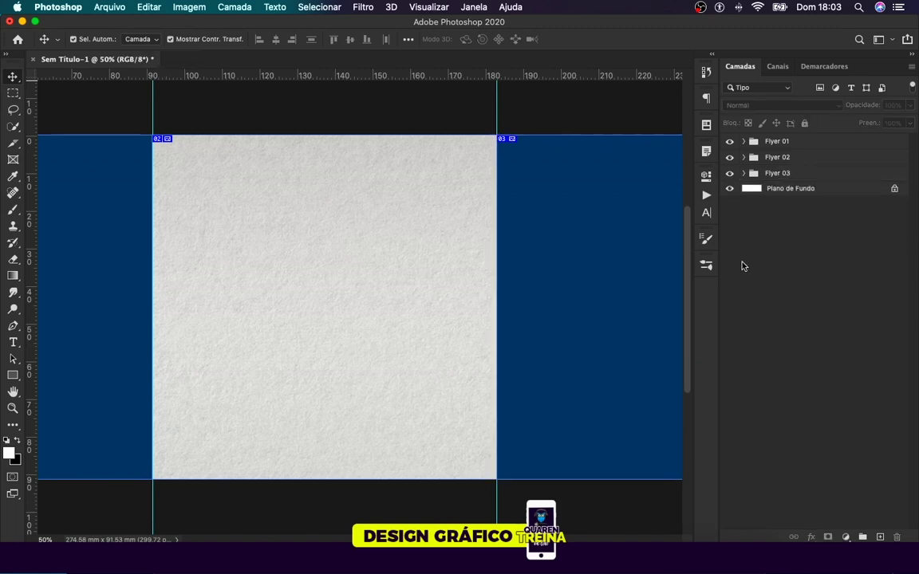
Step: Place the photo IMG_1579 as an embedded image over the first panel
scroll(496, 282, left, 5)
scroll(496, 282, left, 3)
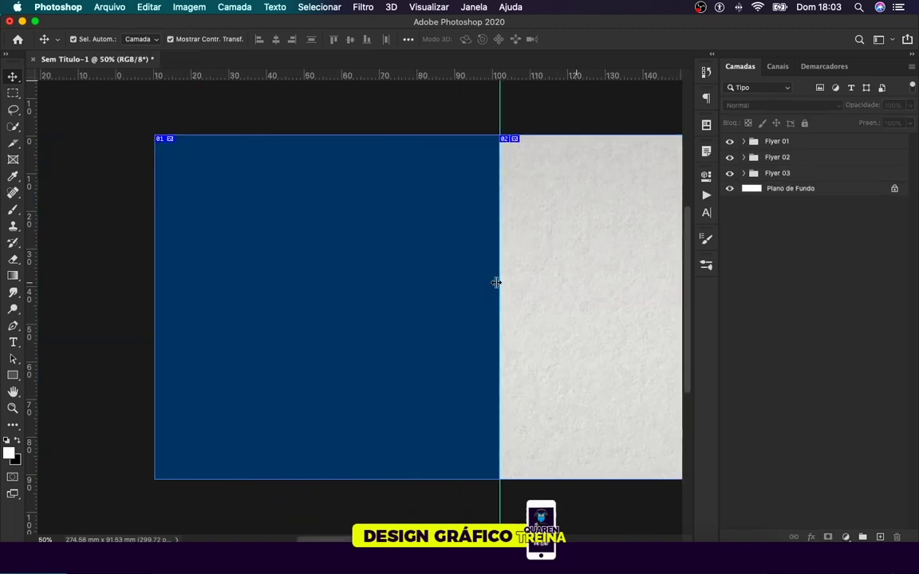
click(339, 276)
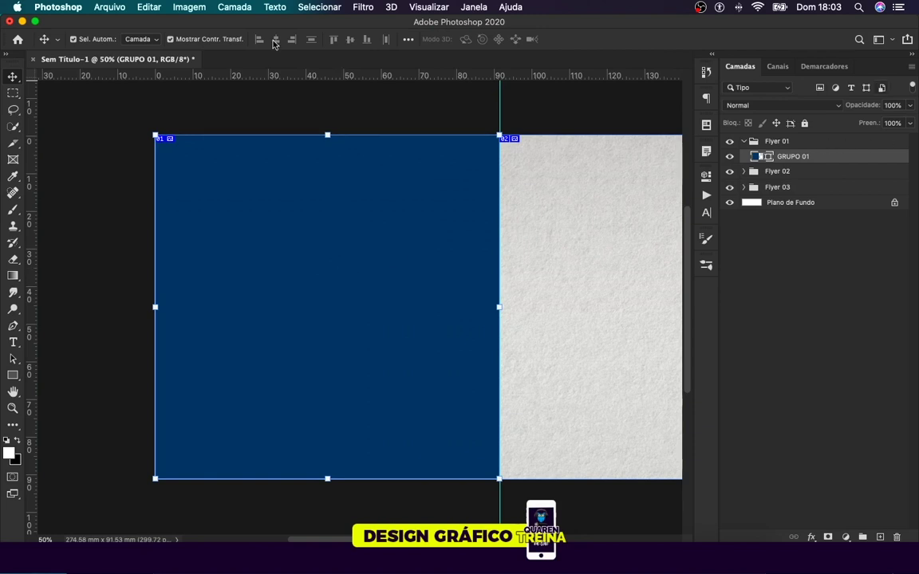
click(99, 8)
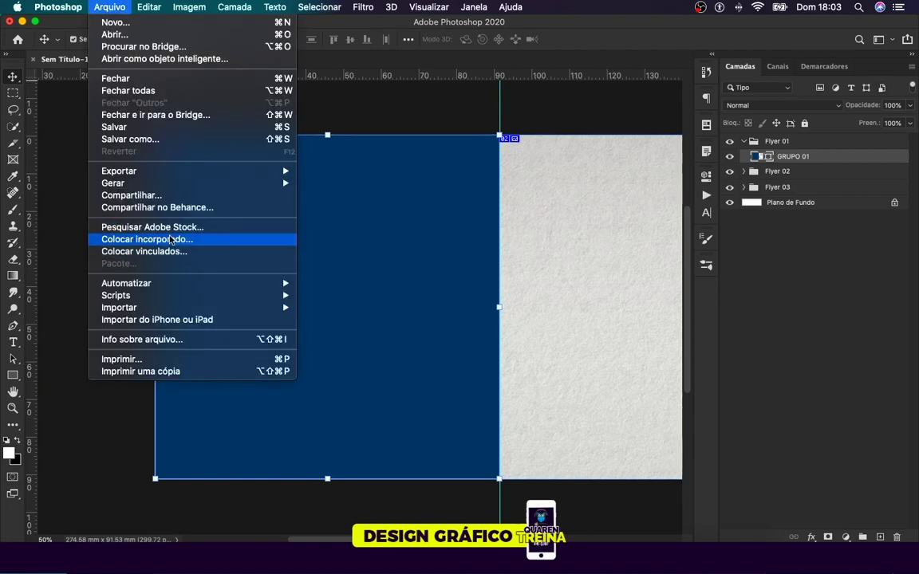
click(170, 239)
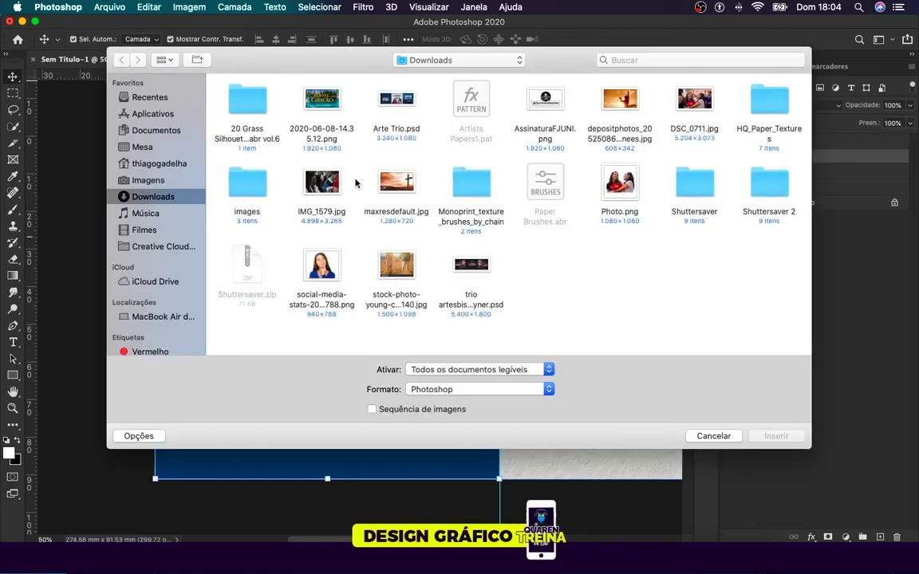
double_click(319, 177)
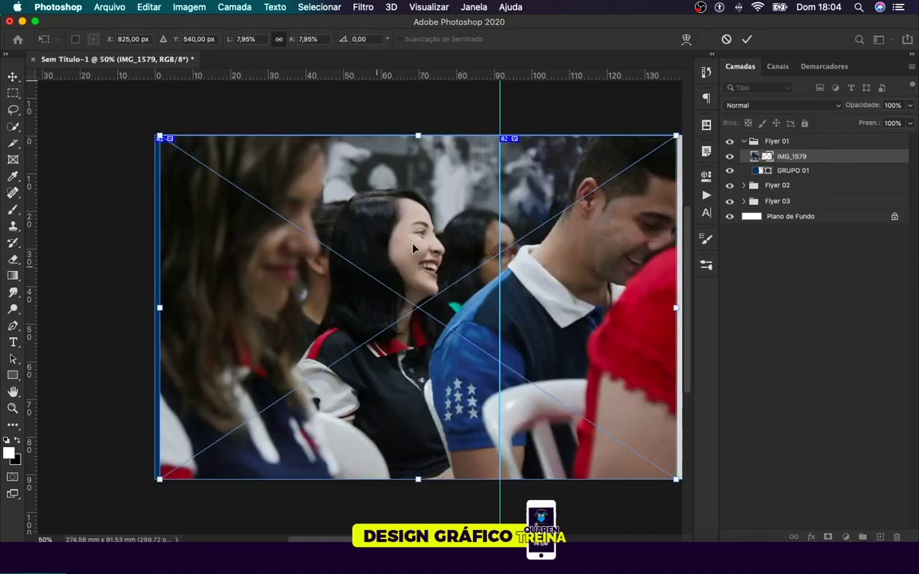
mouse_move(371, 219)
mouse_down()
mouse_move(315, 248)
mouse_move(327, 250)
mouse_up()
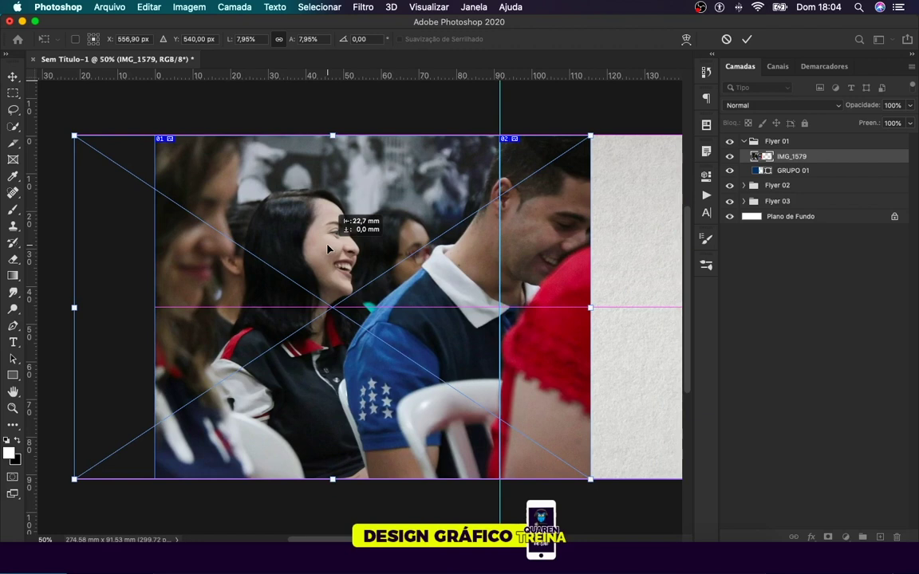
key(Return)
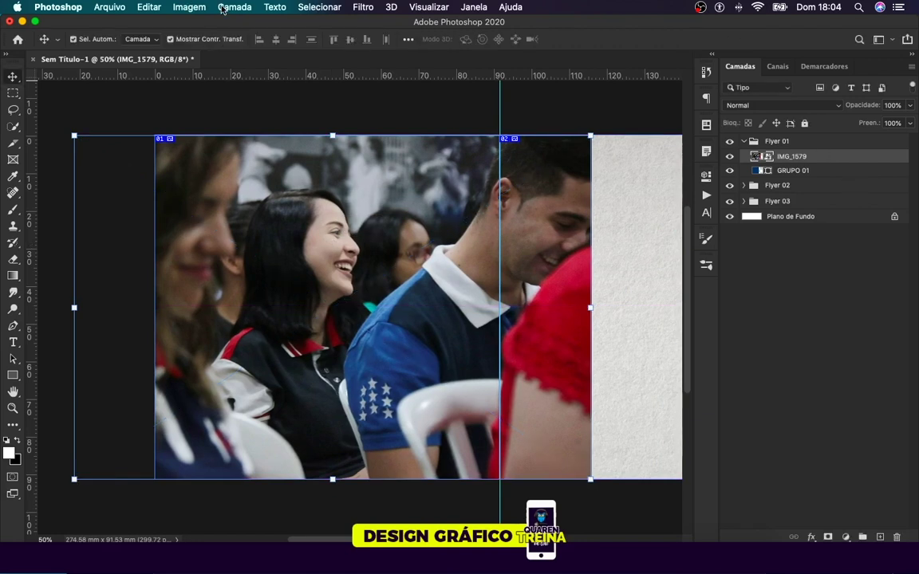
Step: Clip the photo to the blue square, blend it as Luminosidade at 9% opacity
click(223, 8)
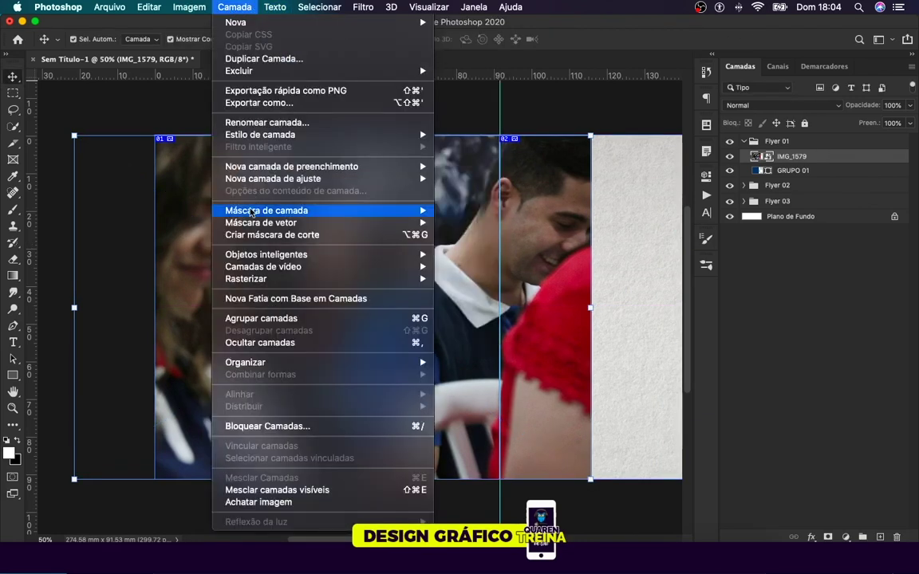
click(264, 235)
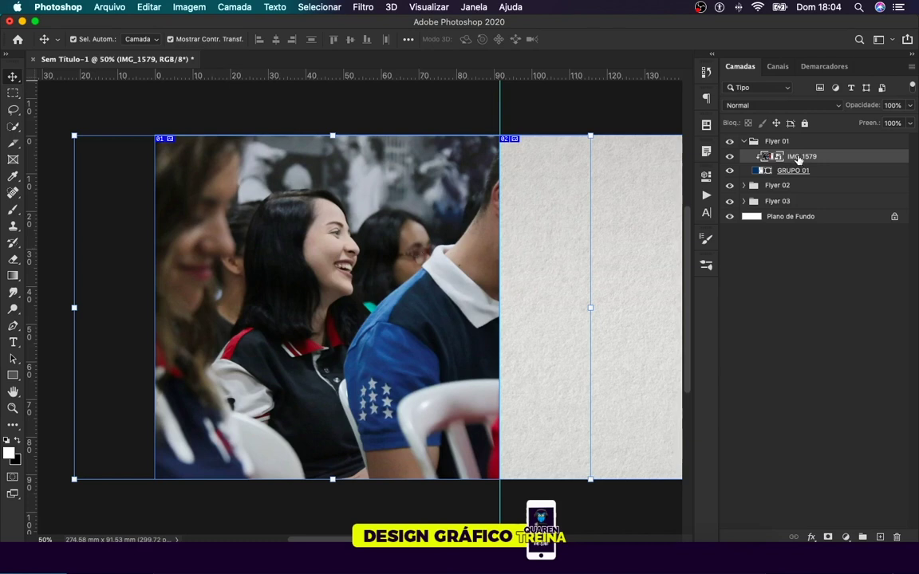
click(766, 106)
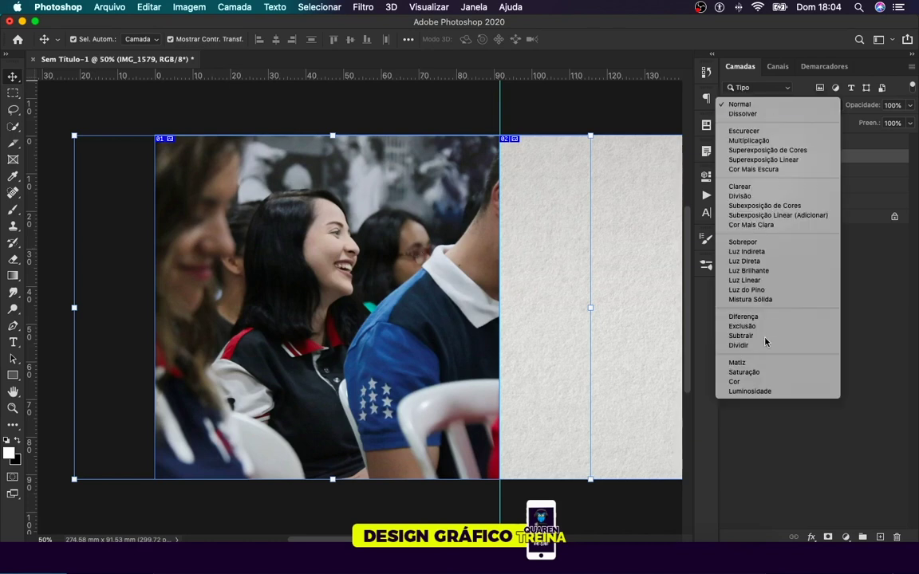
click(758, 392)
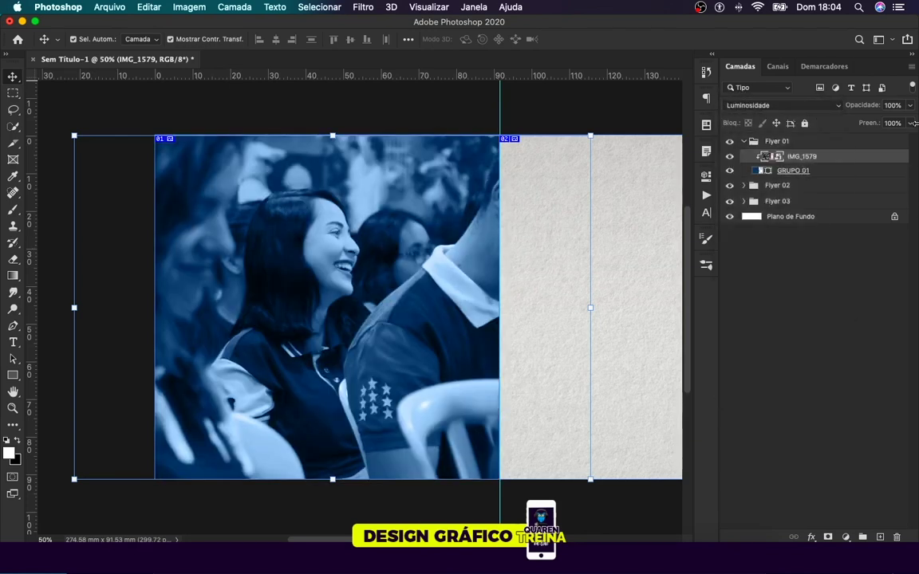
click(909, 104)
drag(913, 120, 854, 126)
click(824, 355)
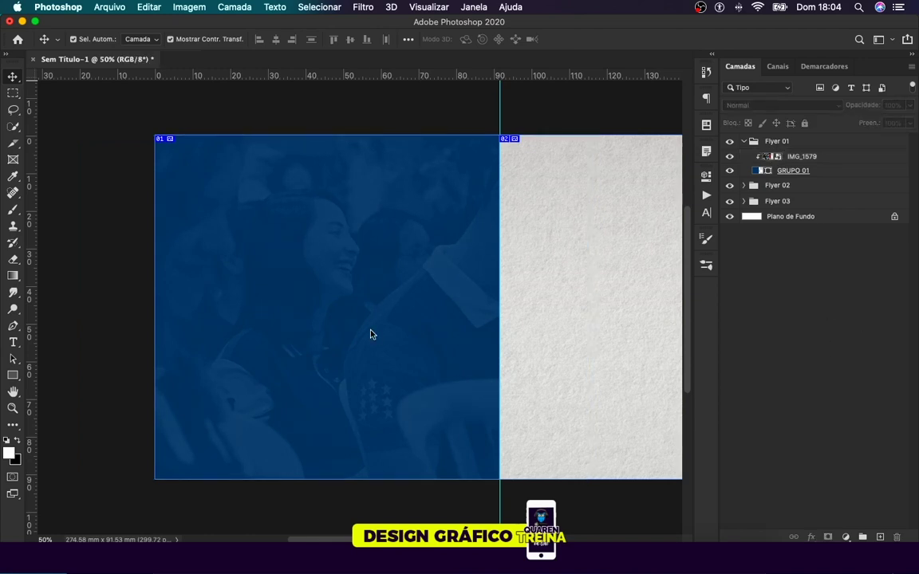
scroll(371, 335, up, 1)
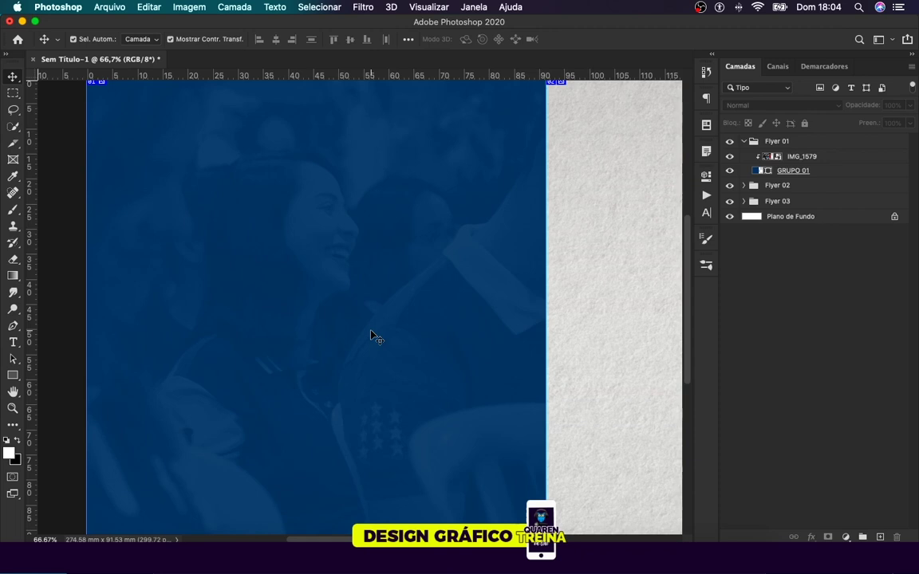
scroll(371, 333, down, 3)
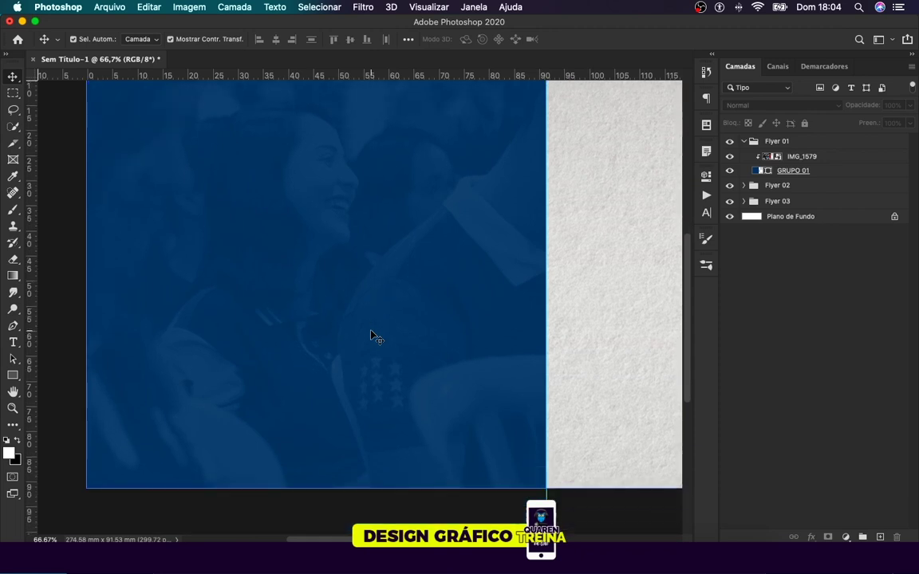
Step: Place FJU(LOGO).png from Documentos/FJU as an embedded image above the IMG_1579 layer
click(835, 158)
click(109, 6)
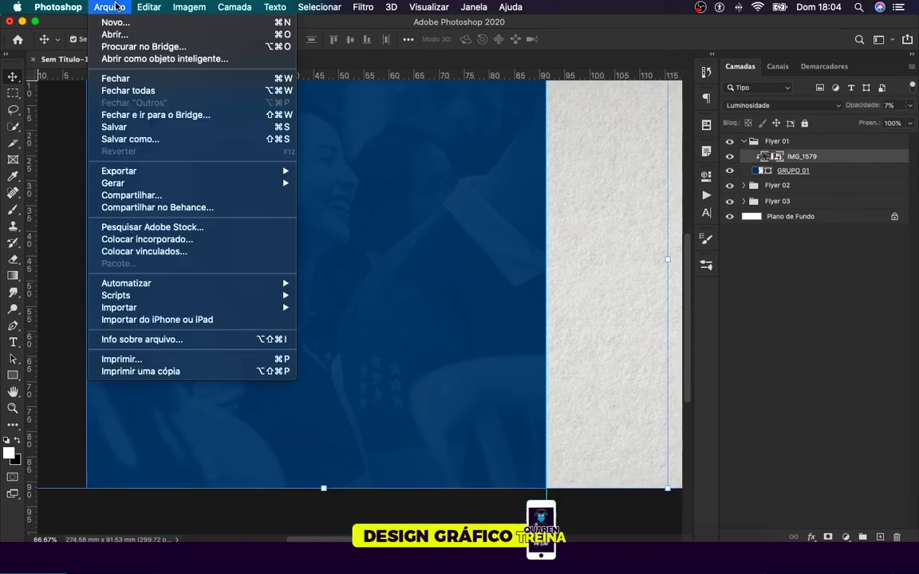
click(495, 261)
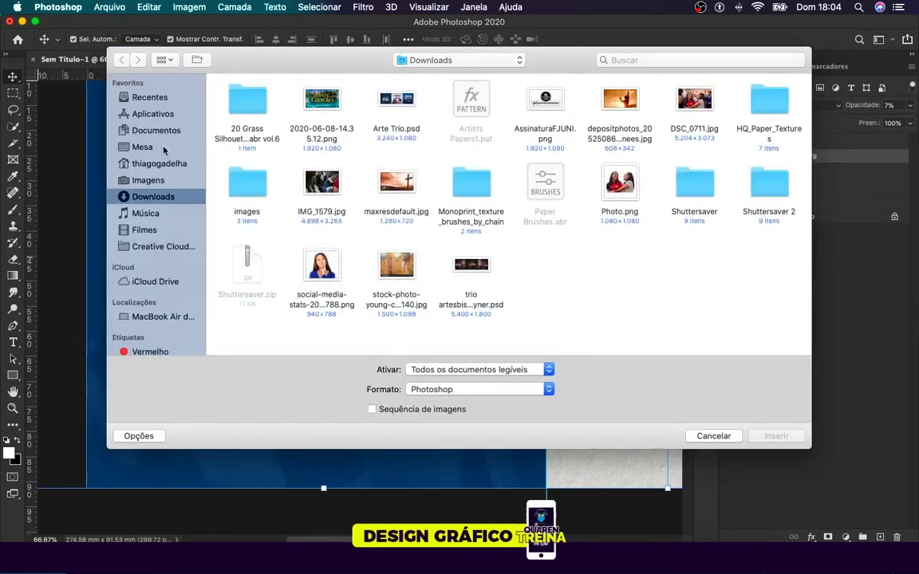
click(160, 131)
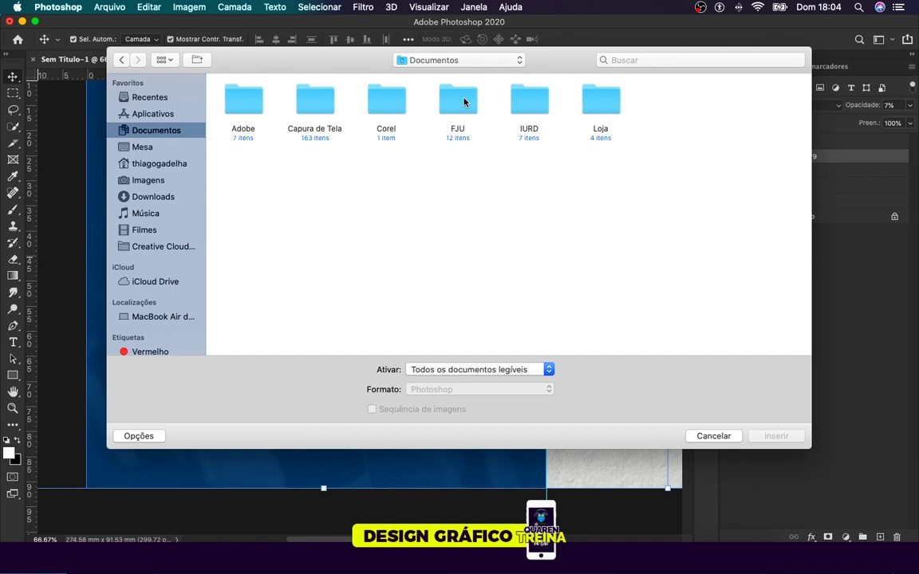
double_click(464, 99)
double_click(386, 97)
double_click(312, 107)
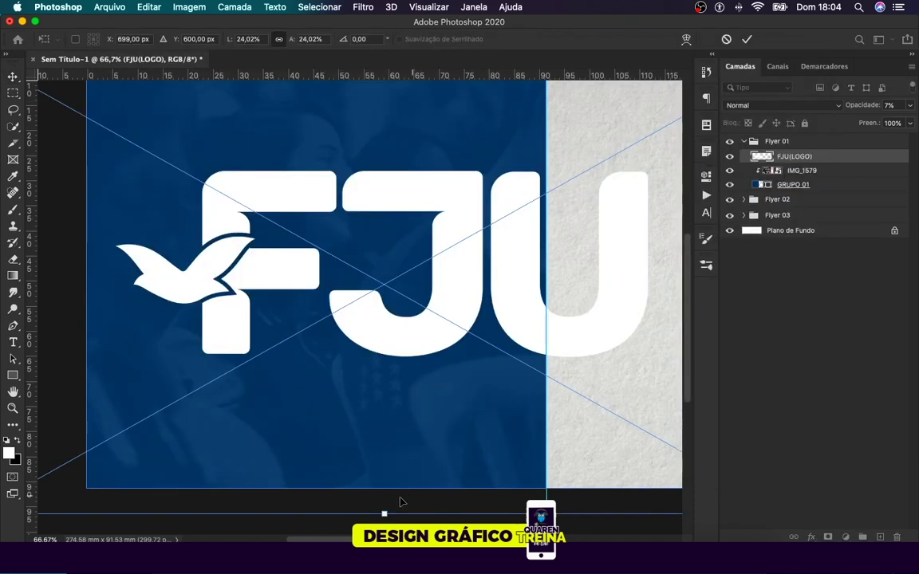
Step: Scale the FJU logo down to about 10% and centre it on the blue panel
mouse_move(384, 513)
mouse_down()
mouse_move(380, 285)
mouse_move(384, 293)
mouse_up()
drag(420, 160, 352, 283)
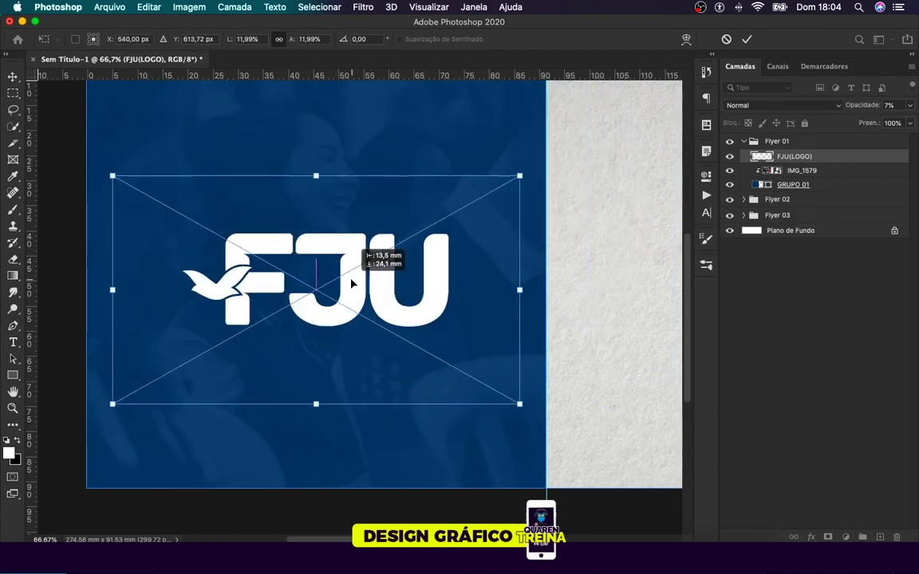
drag(316, 405, 316, 369)
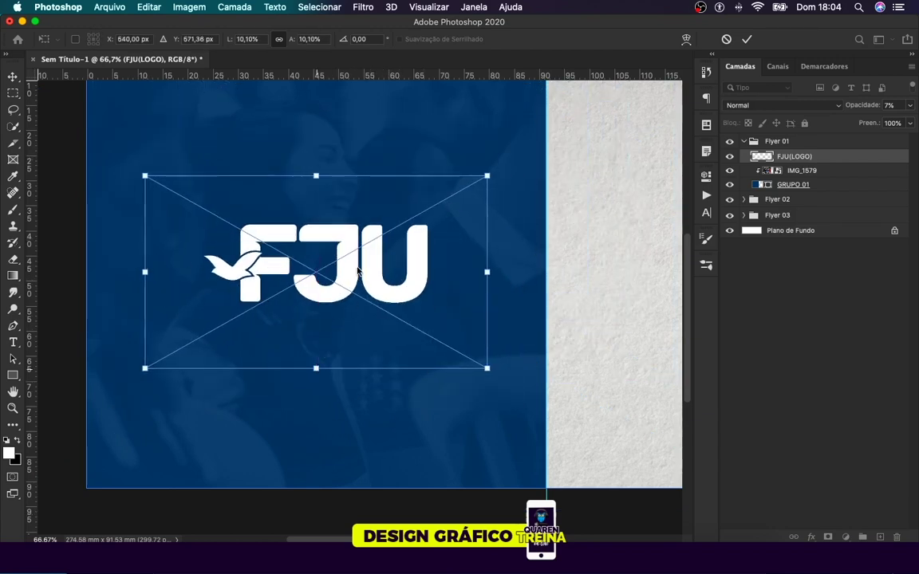
key(Escape)
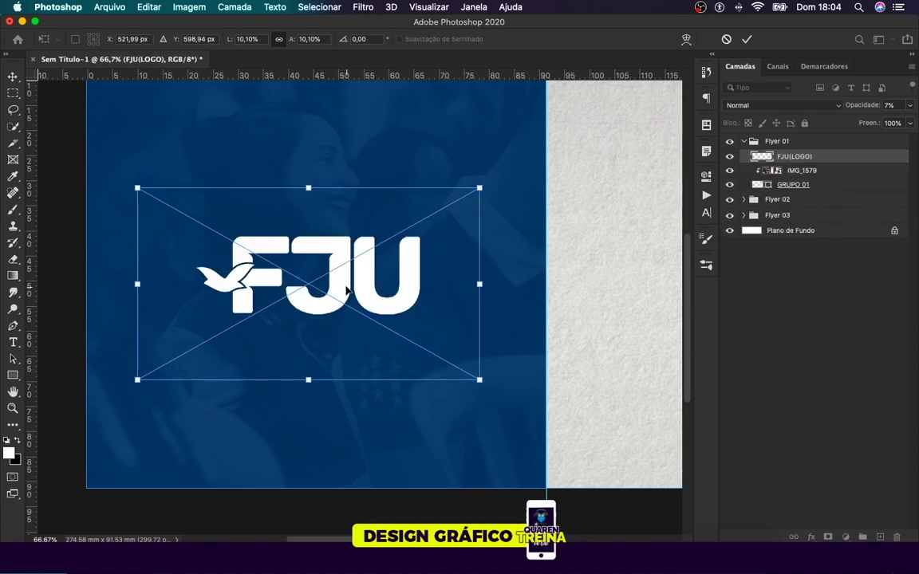
key(Return)
mouse_move(351, 279)
mouse_down()
mouse_move(366, 275)
mouse_move(367, 285)
mouse_up()
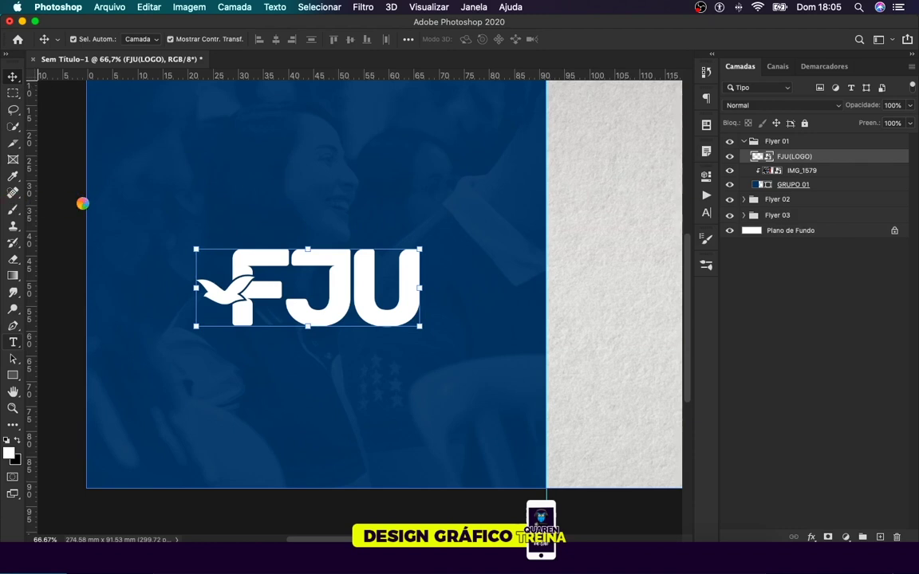
Step: Create a text layer above the logo set to 19.87 pt in white (ffffff)
key(t)
click(264, 195)
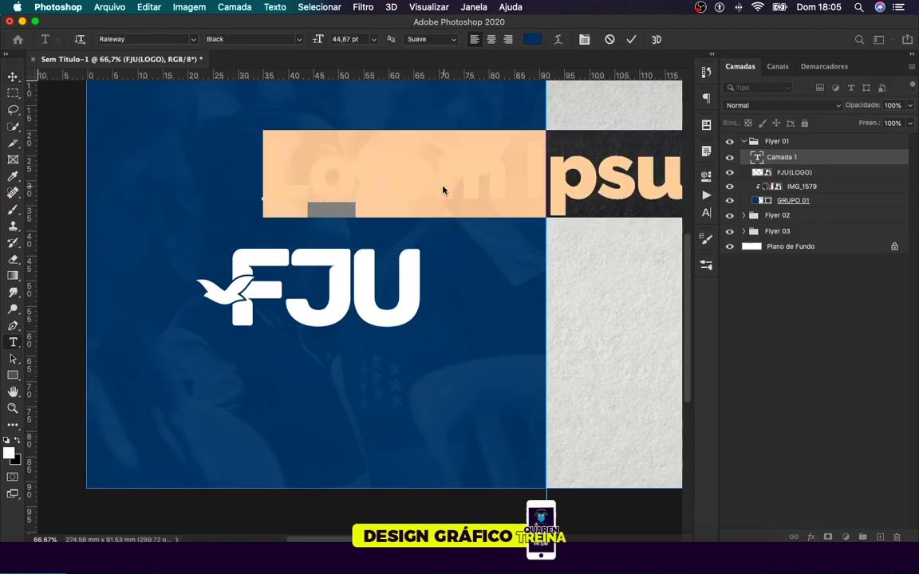
click(707, 214)
drag(558, 215, 538, 215)
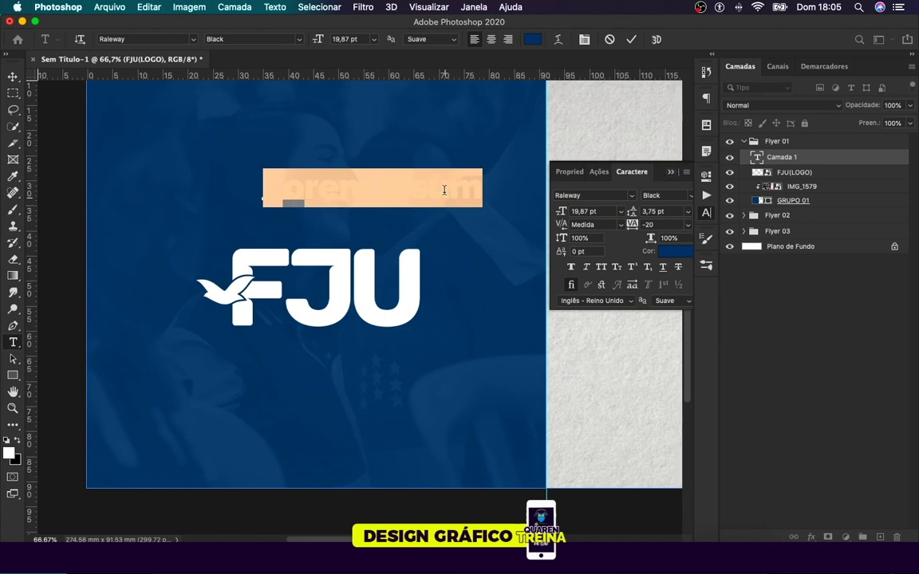
click(670, 253)
text(ffffff)
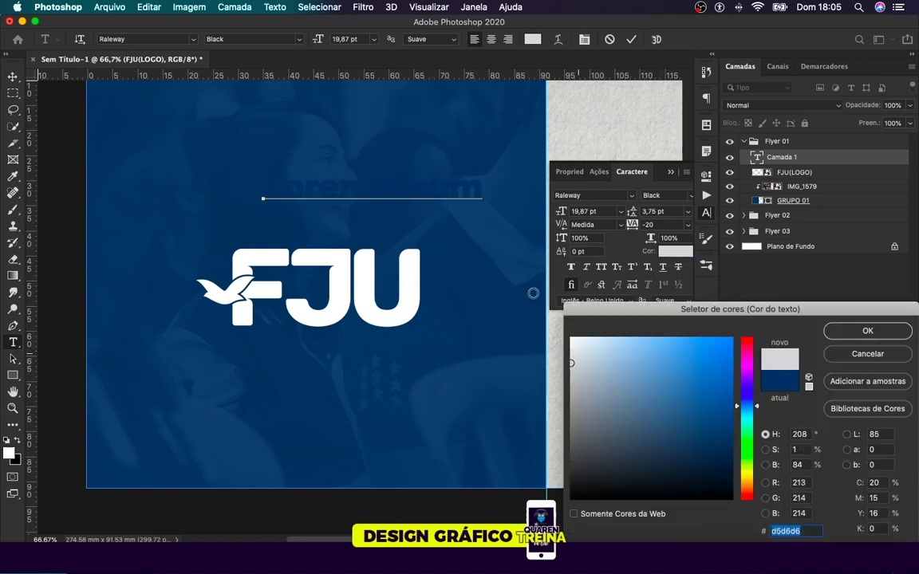
click(868, 331)
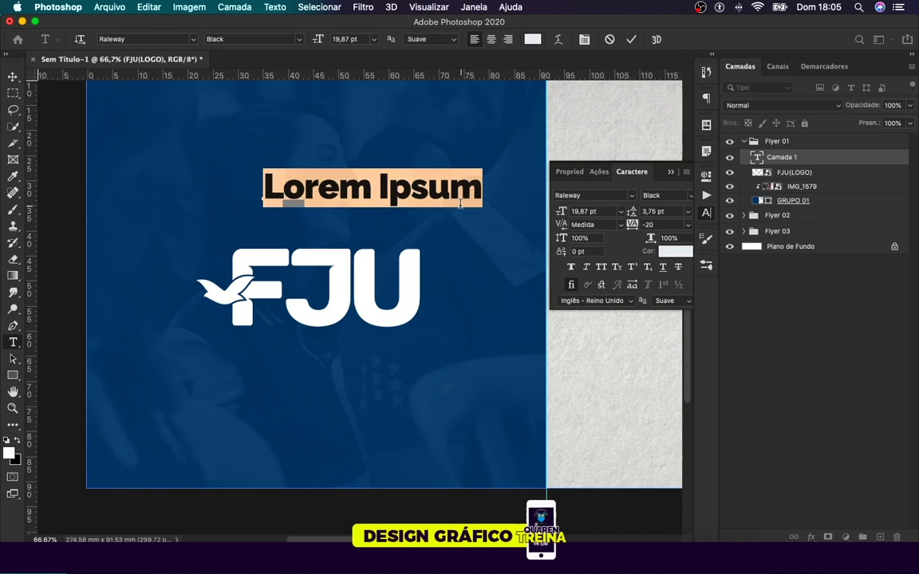
Step: Type 'DE ALGUÉM QUE' into the new text layer, fixing the typo
text(DE)
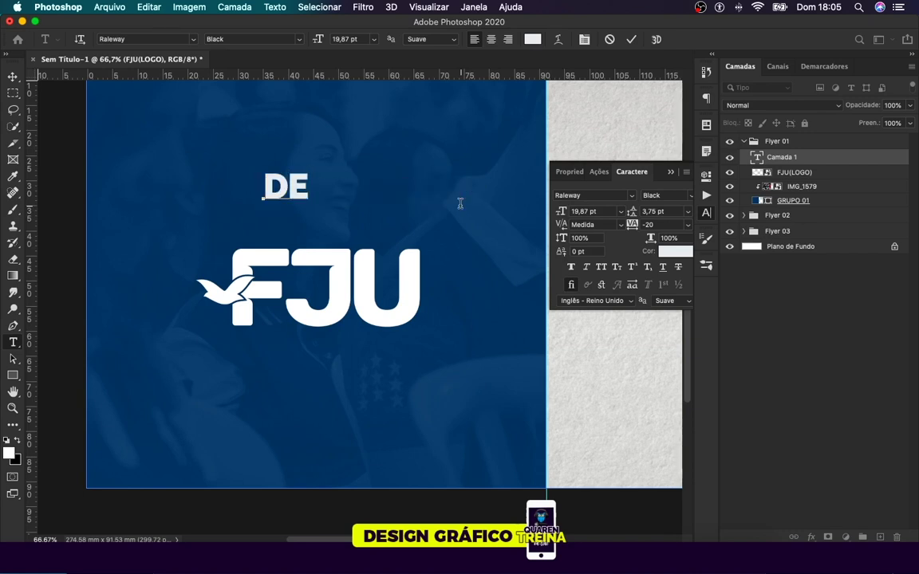
text( AK)
key(BackSpace)
text(LGU)
key(alt+e)
text(ÉM)
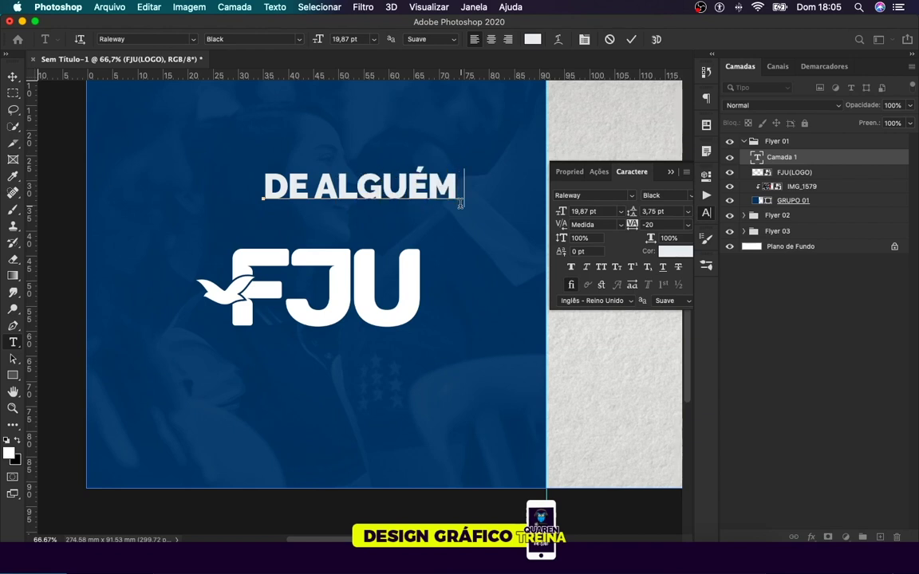
text( QUE)
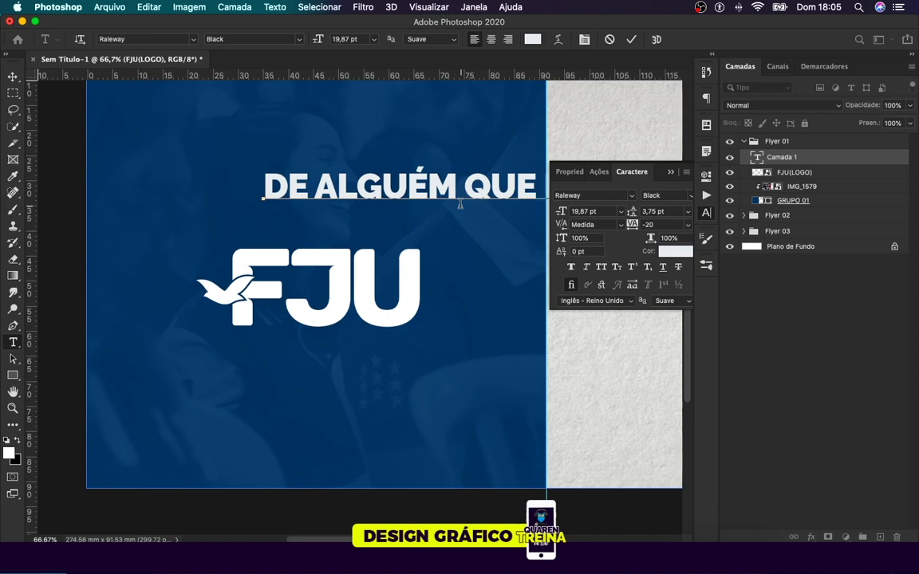
Step: Shrink the headline to sit above the FJU logo and add a vertical guide at the panel's right edge
click(12, 77)
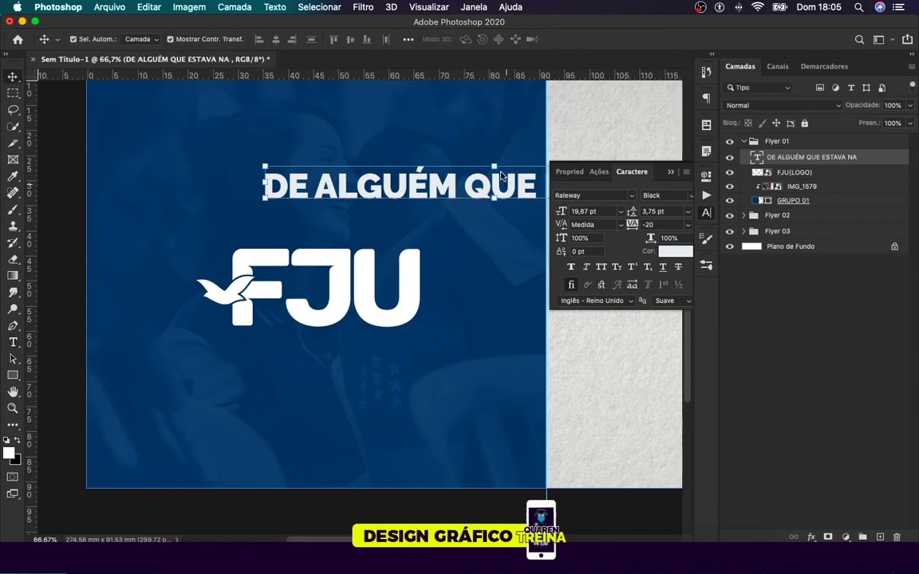
drag(496, 165, 493, 188)
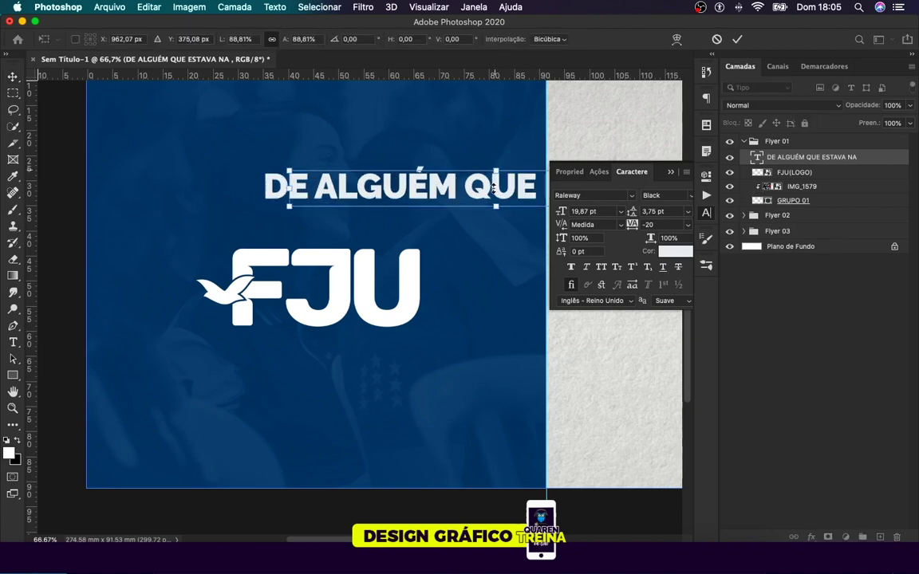
click(653, 173)
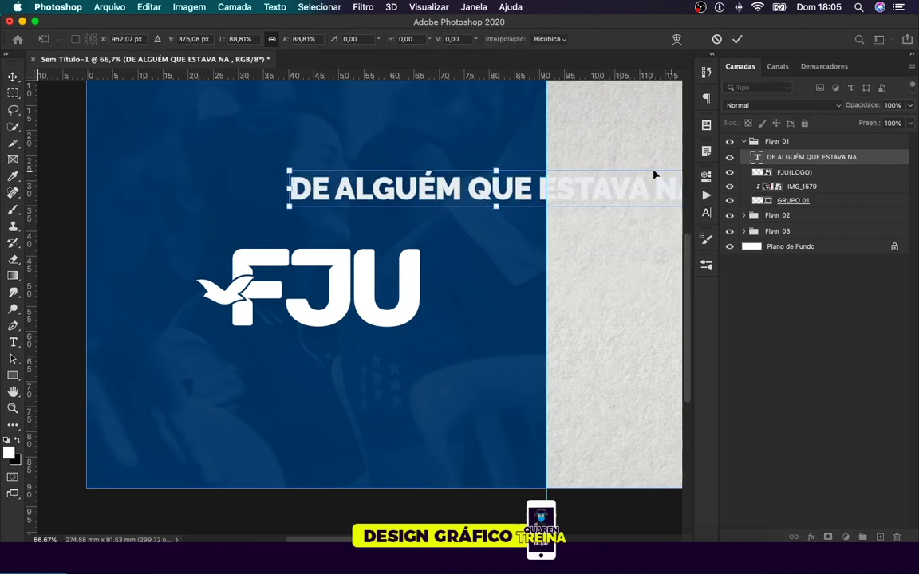
drag(414, 211, 420, 199)
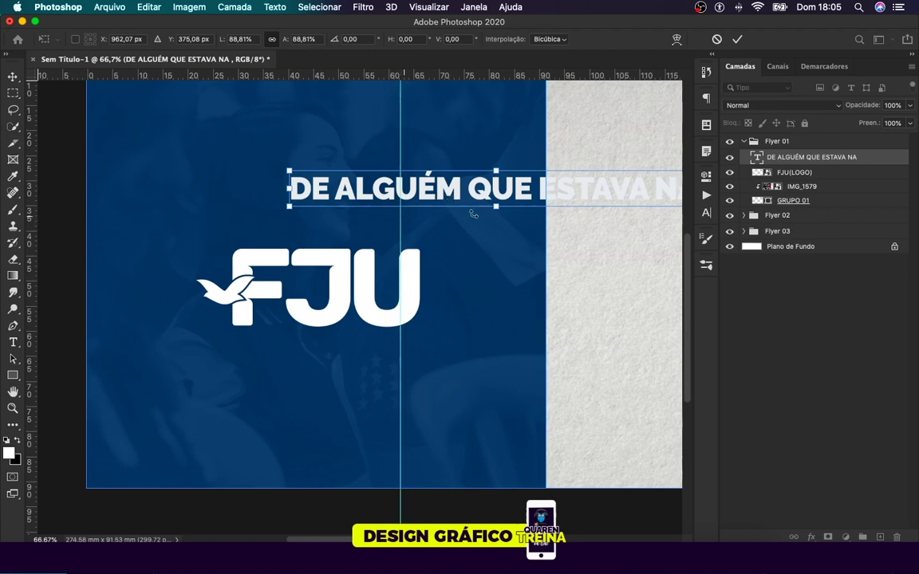
key(super+z)
key(super+z)
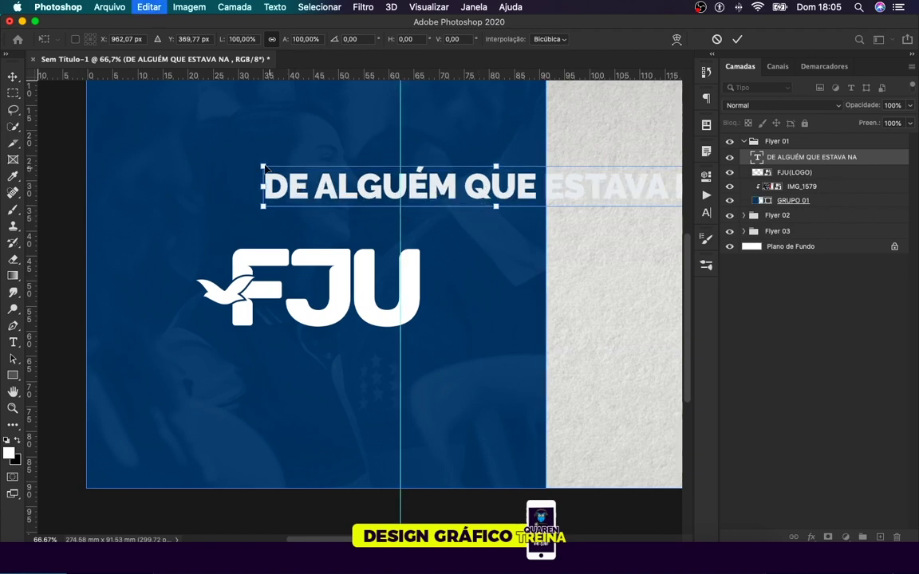
mouse_move(262, 165)
mouse_down()
mouse_move(549, 201)
mouse_move(287, 216)
mouse_up()
key(Return)
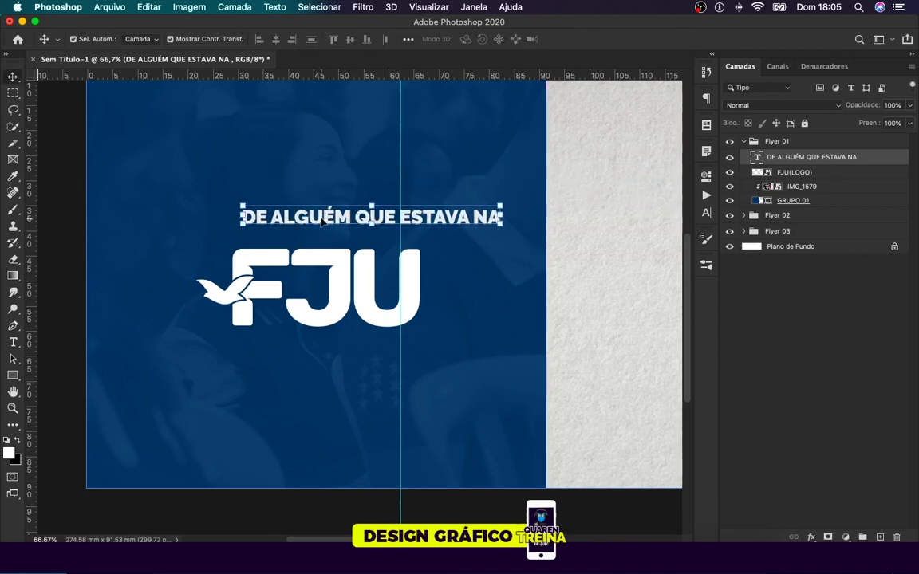
drag(32, 159, 547, 177)
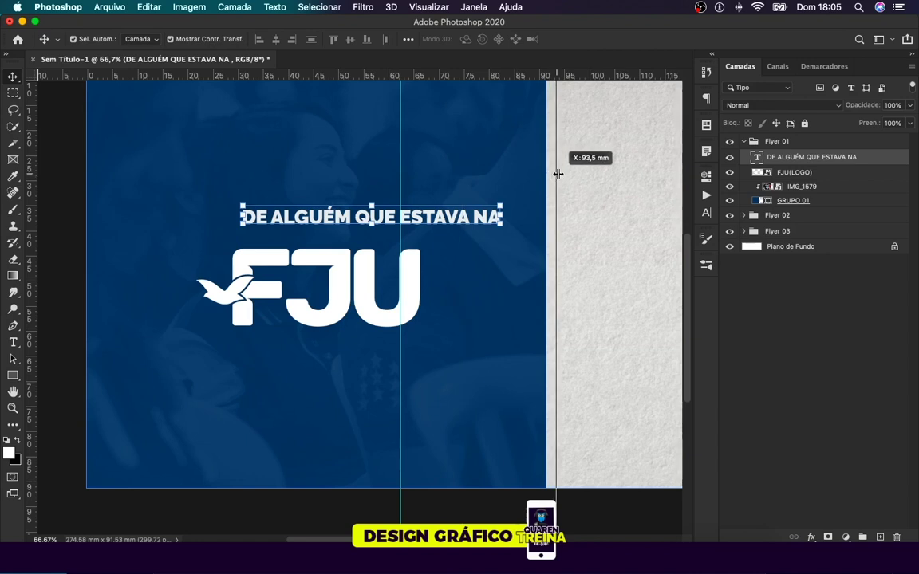
click(581, 383)
Step: Shift the headline slightly left and shrink it to about 78%
key(super+minus)
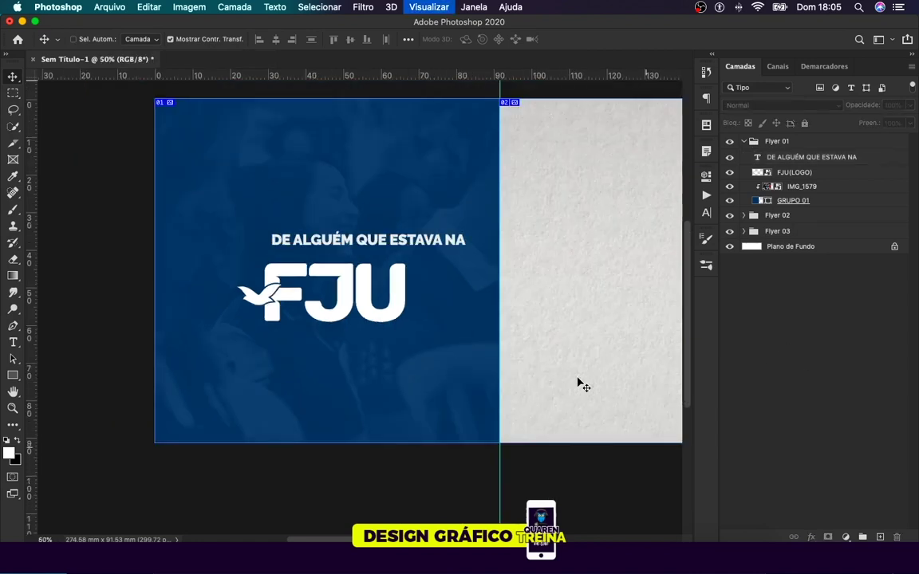
key(super+plus)
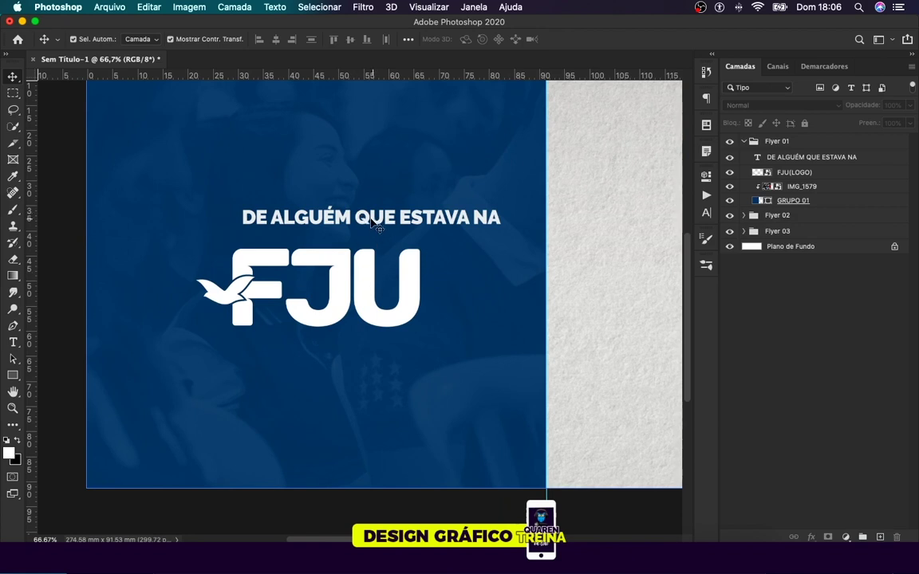
drag(372, 220, 343, 228)
key(super+plus)
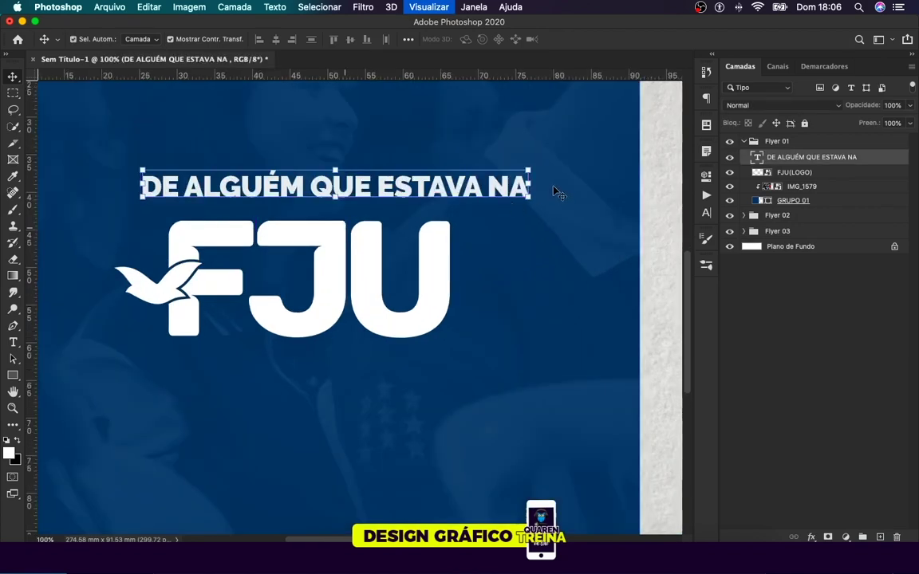
key(super+t)
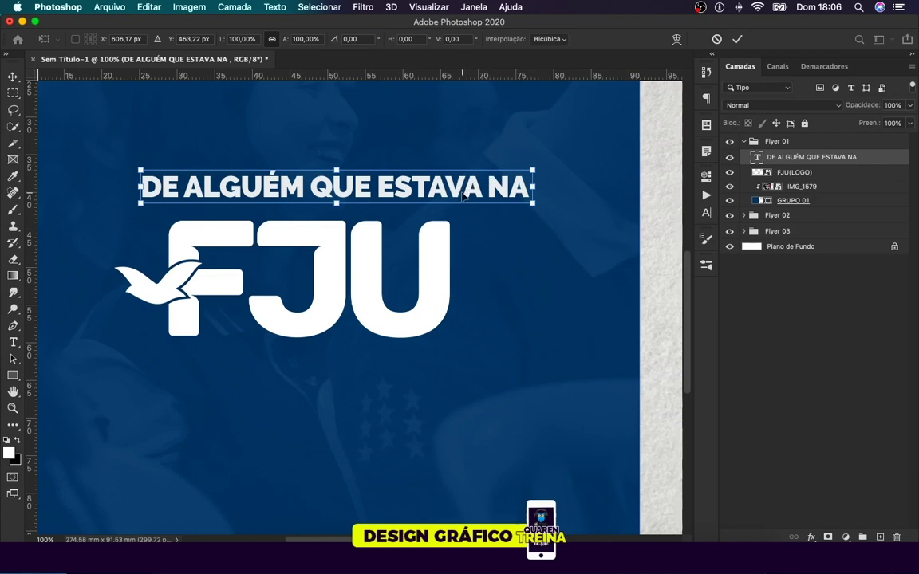
key(Return)
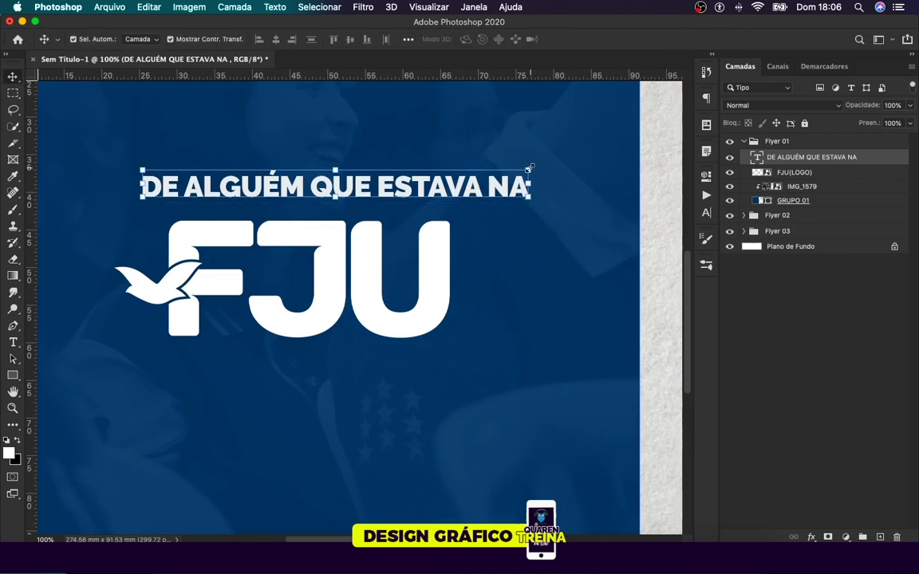
click(528, 170)
drag(465, 198, 450, 201)
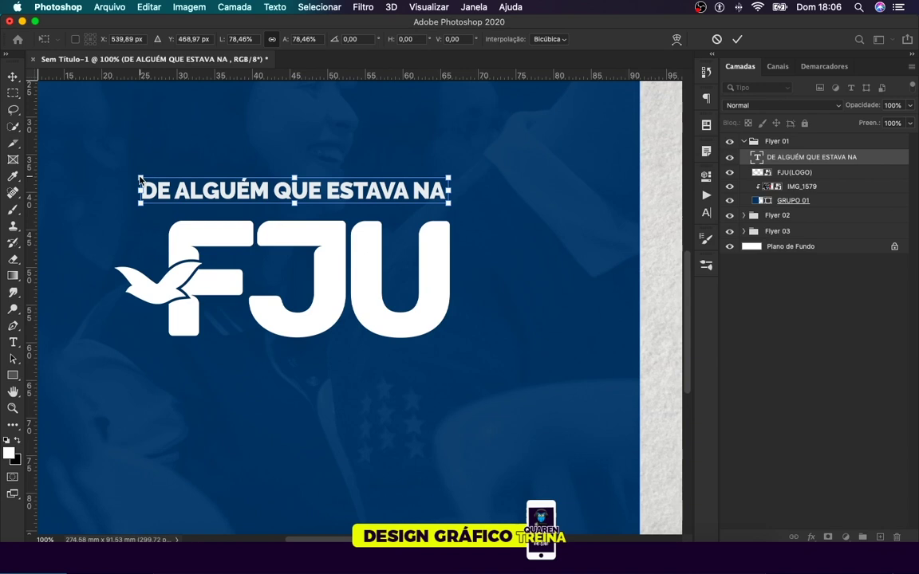
drag(140, 180, 185, 200)
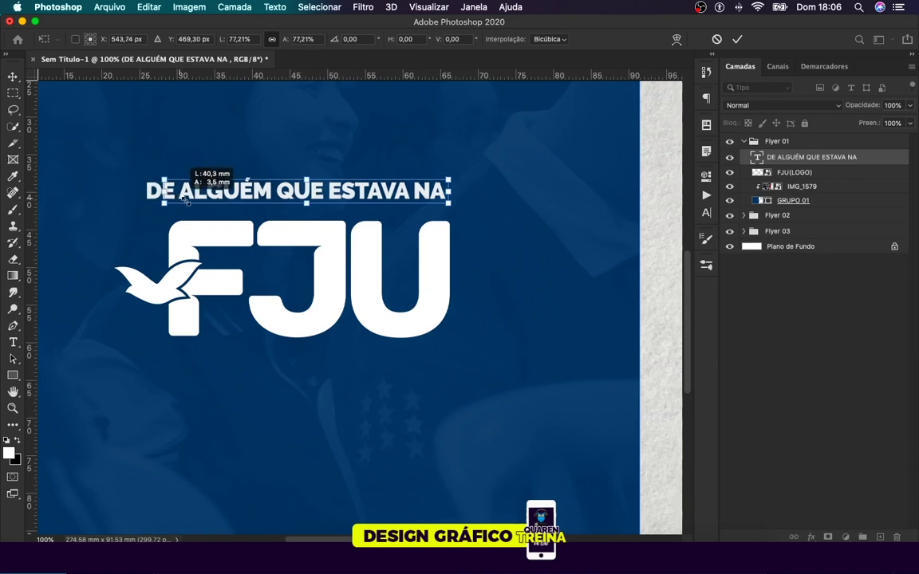
key(Return)
Step: Lower the headline just above the FJU logo and enlarge it to about 107%
drag(185, 202, 185, 204)
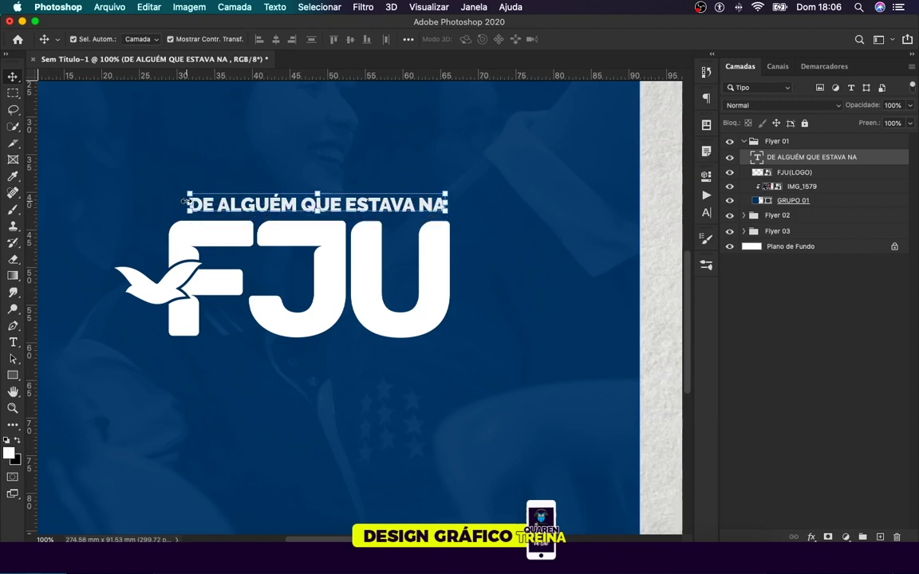
drag(184, 202, 178, 203)
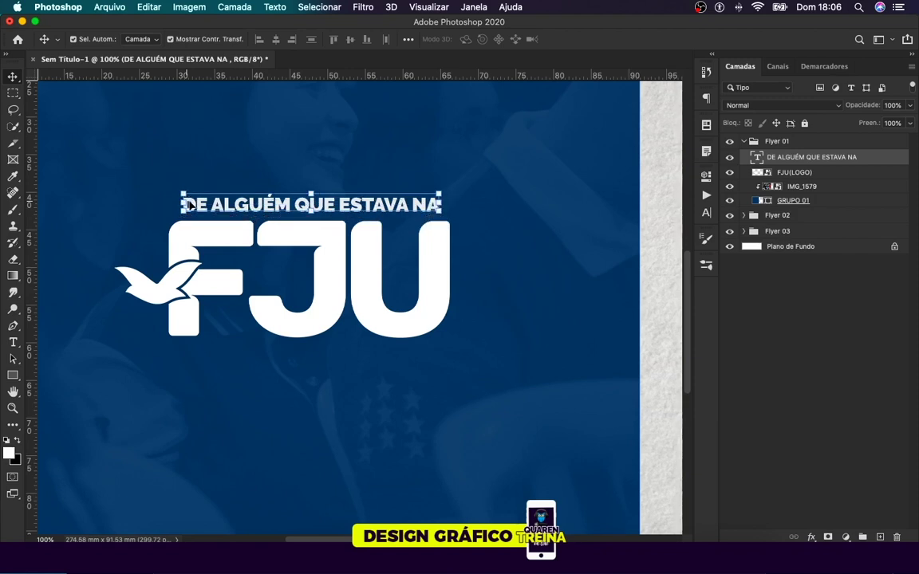
key(super+plus)
scroll(409, 205, up, 3)
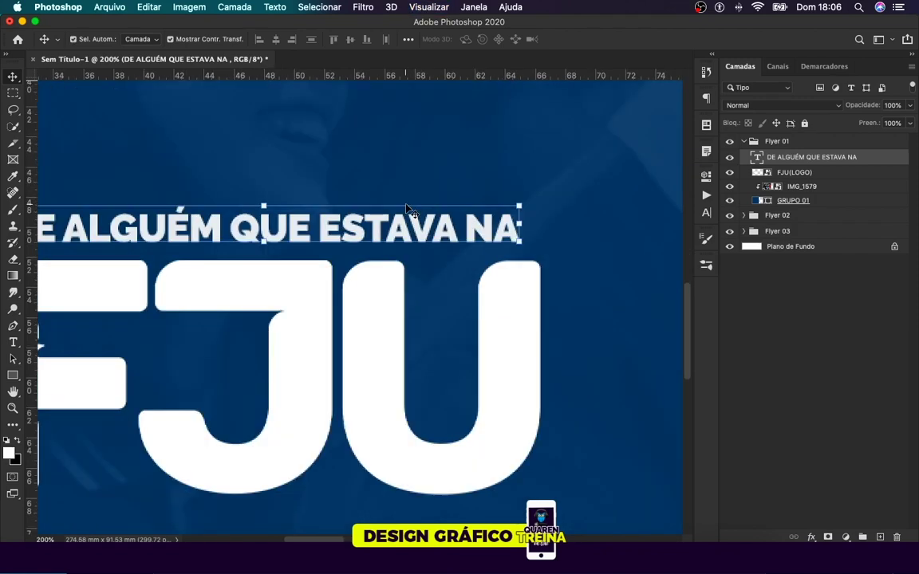
click(524, 206)
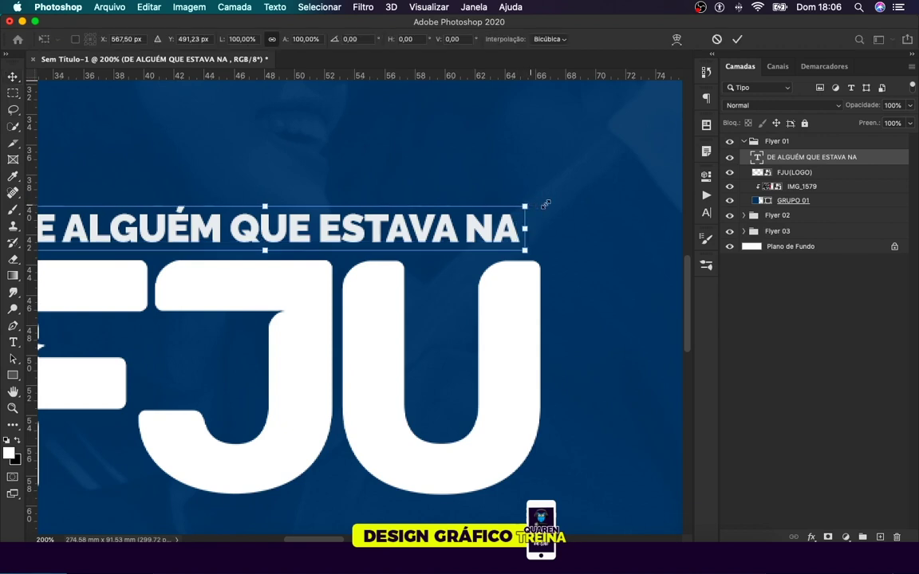
drag(524, 206, 547, 197)
scroll(235, 215, left, 5)
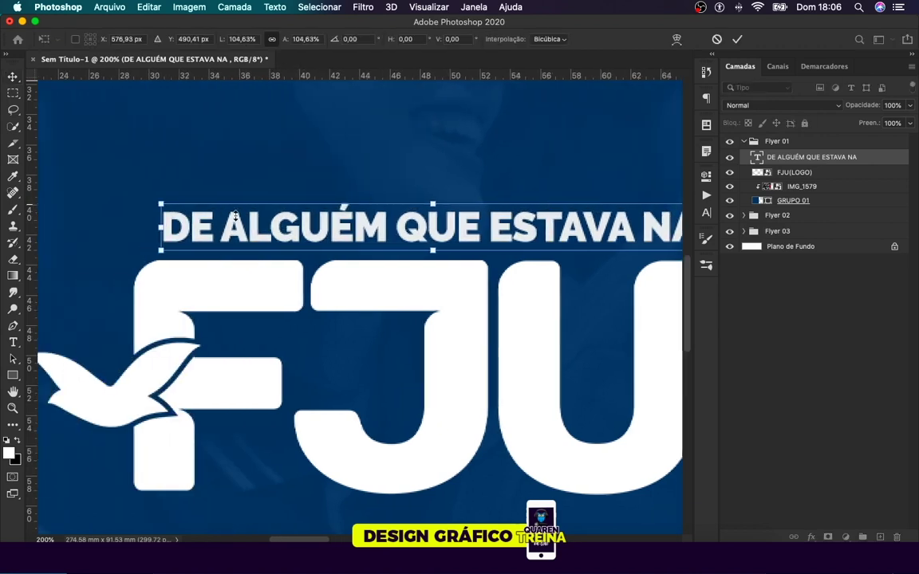
drag(161, 205, 132, 202)
key(super+minus)
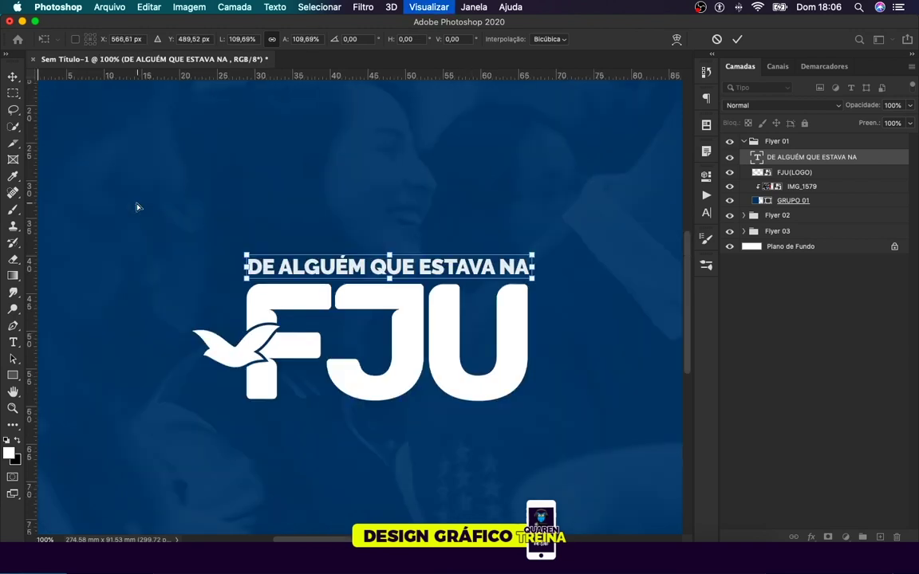
key(super+minus)
key(Return)
click(429, 306)
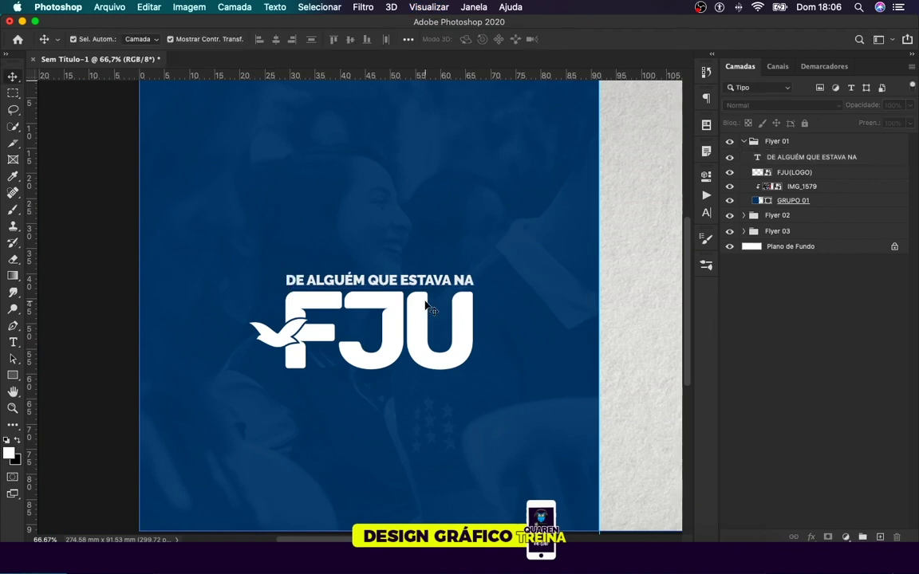
key(super+plus)
Step: Add a 'Sente Falta' text layer positioned just above the DE ALGUÉM line
key(t)
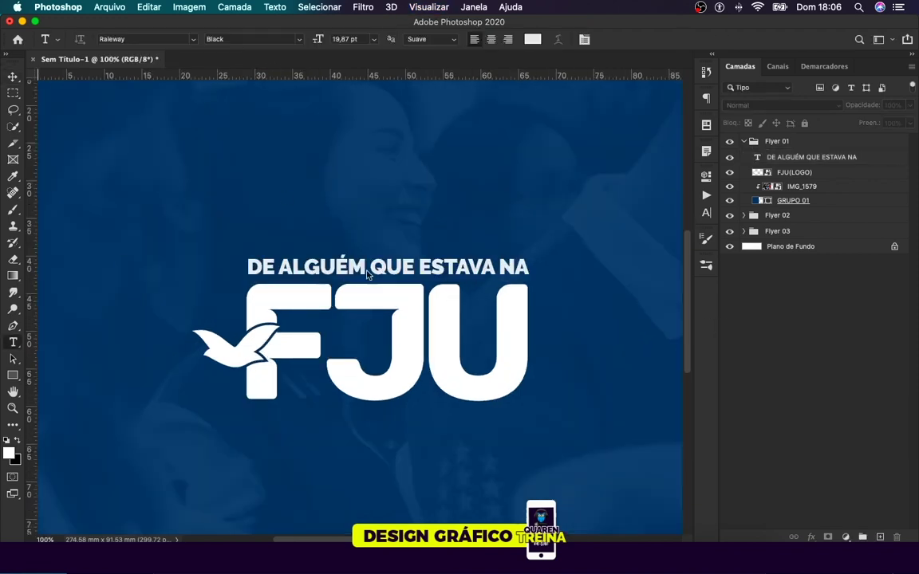
click(370, 220)
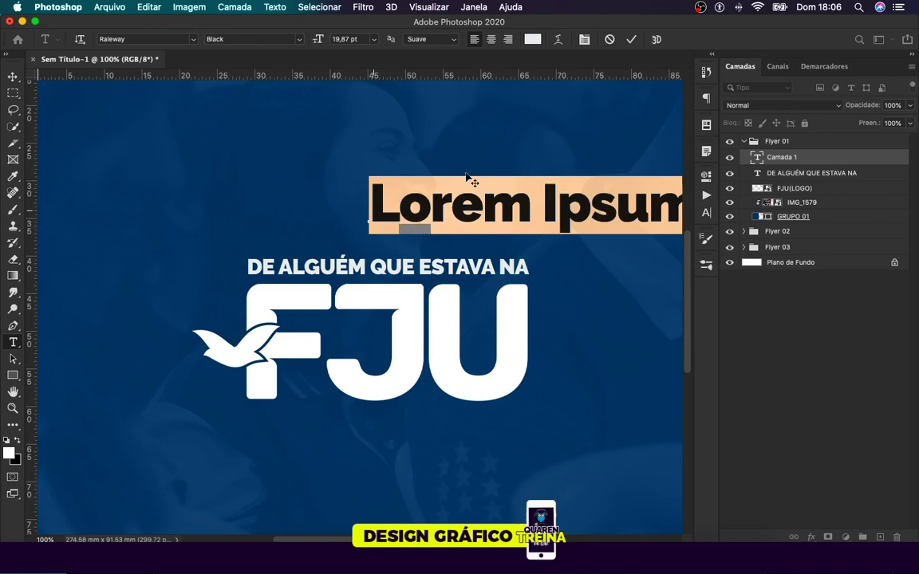
text(S)
key(BackSpace)
text(Se)
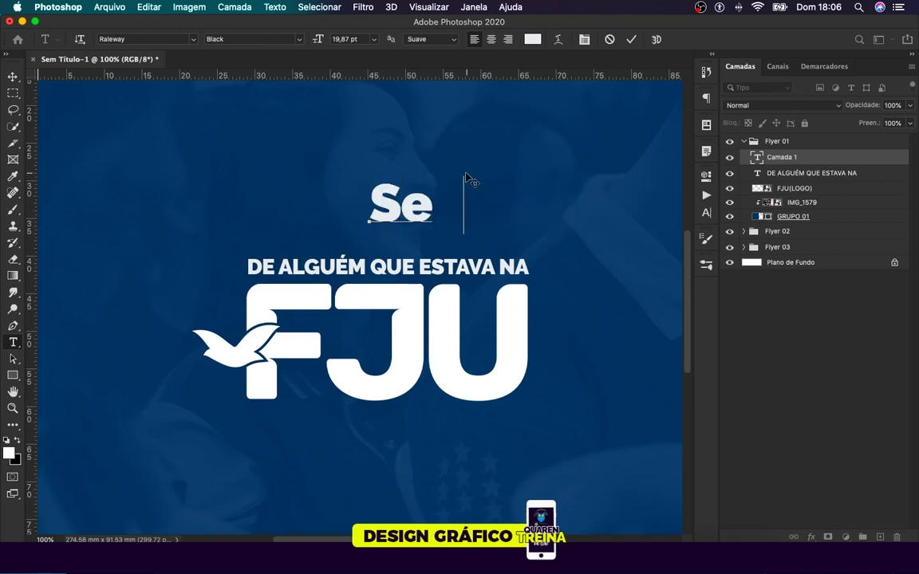
text(nte)
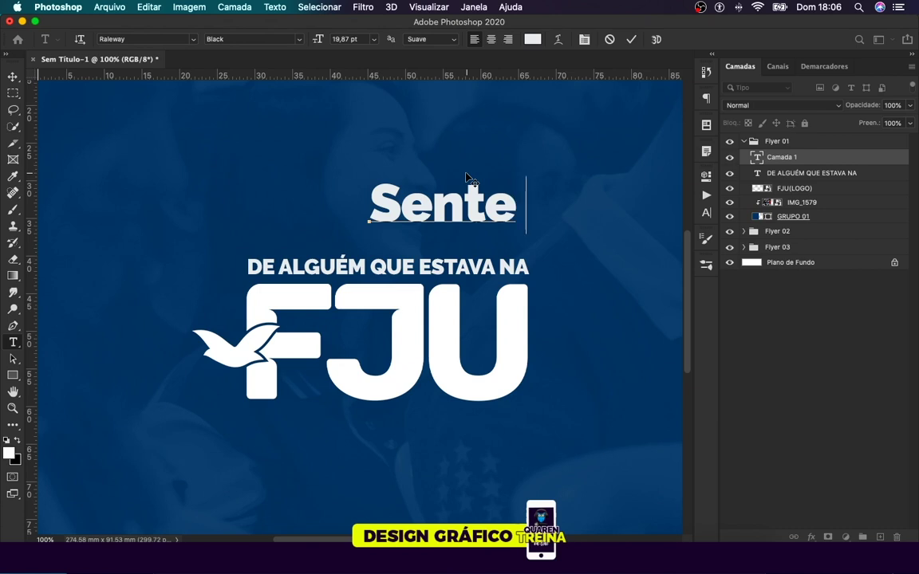
text( F)
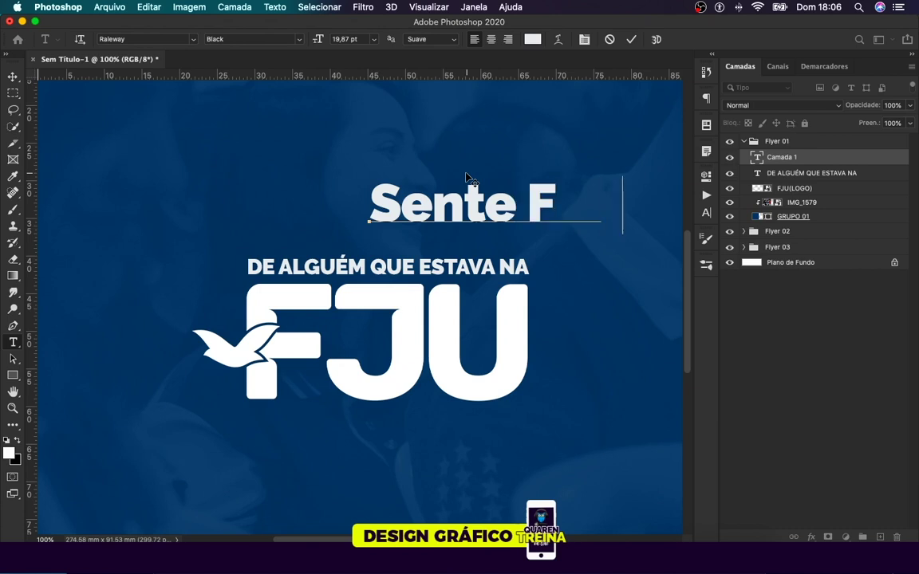
text(  alta)
key(ctrl+minus)
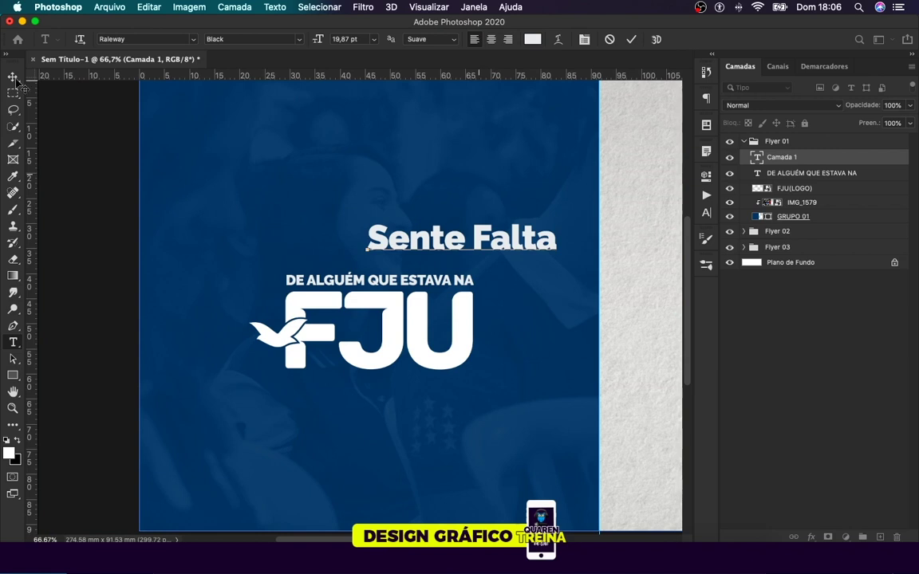
click(12, 77)
mouse_move(515, 244)
mouse_down()
mouse_move(425, 260)
mouse_move(433, 265)
mouse_up()
click(707, 213)
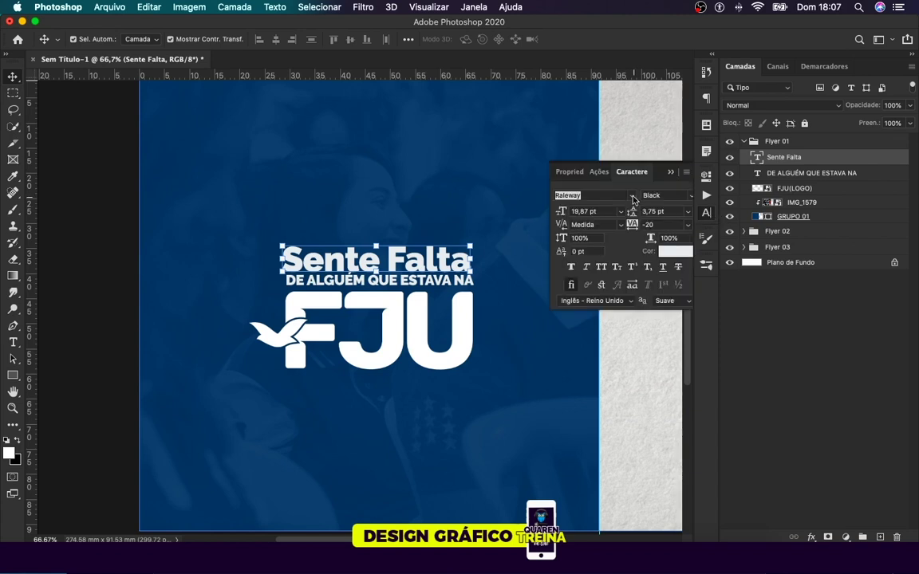
Step: Set Sente Falta in the Angello script font and enlarge it to about 131%
click(633, 199)
click(634, 199)
click(633, 198)
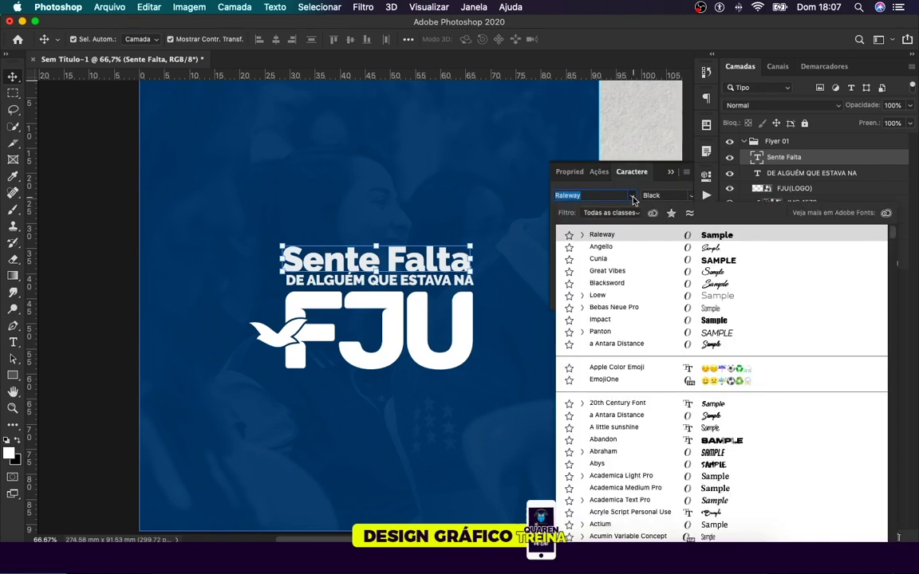
click(602, 247)
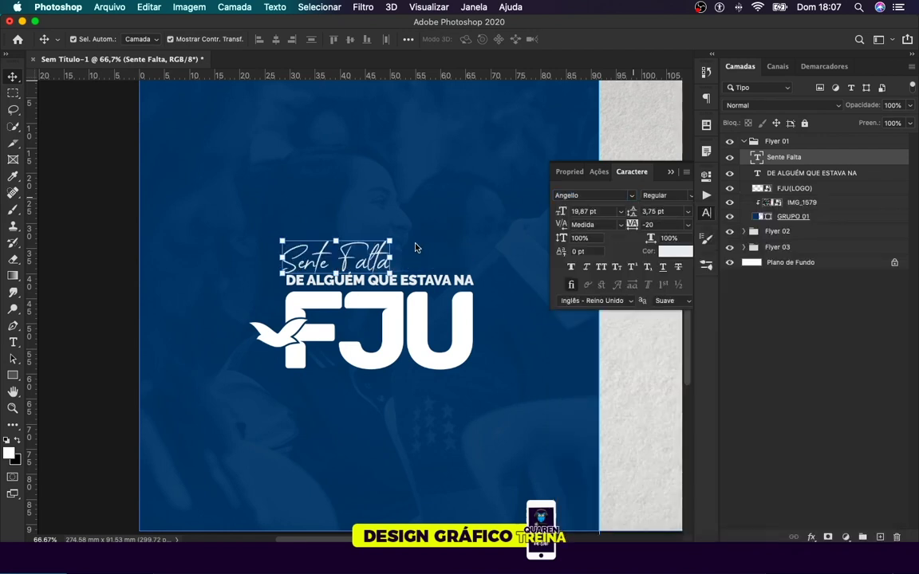
click(390, 240)
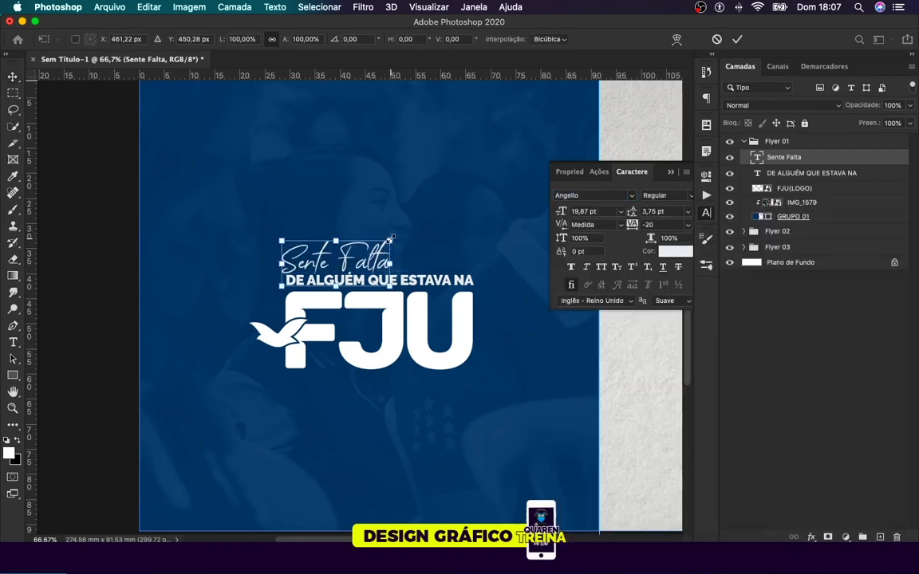
drag(392, 237, 493, 223)
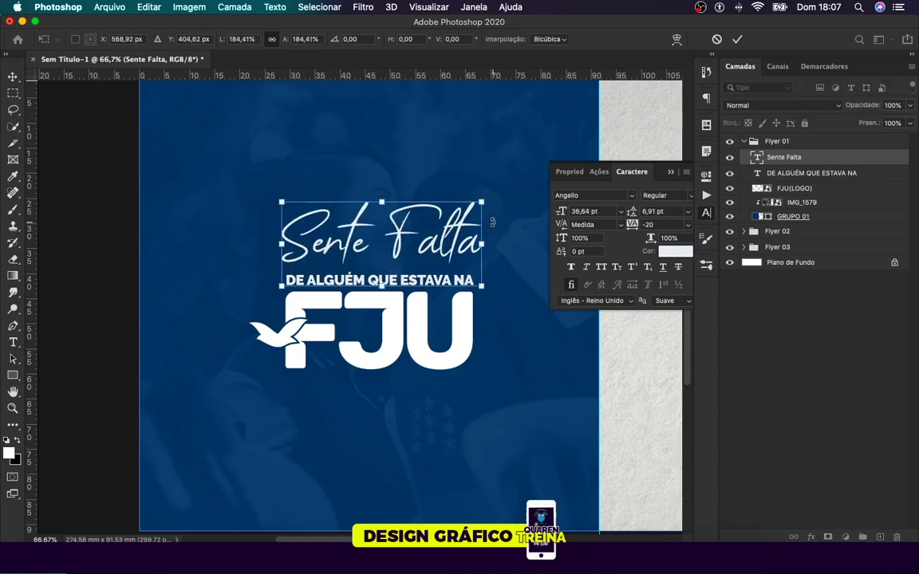
Step: Nudge Sente Falta down, shrink it slightly, then fine-tune its height above the headline
key(shift+Down)
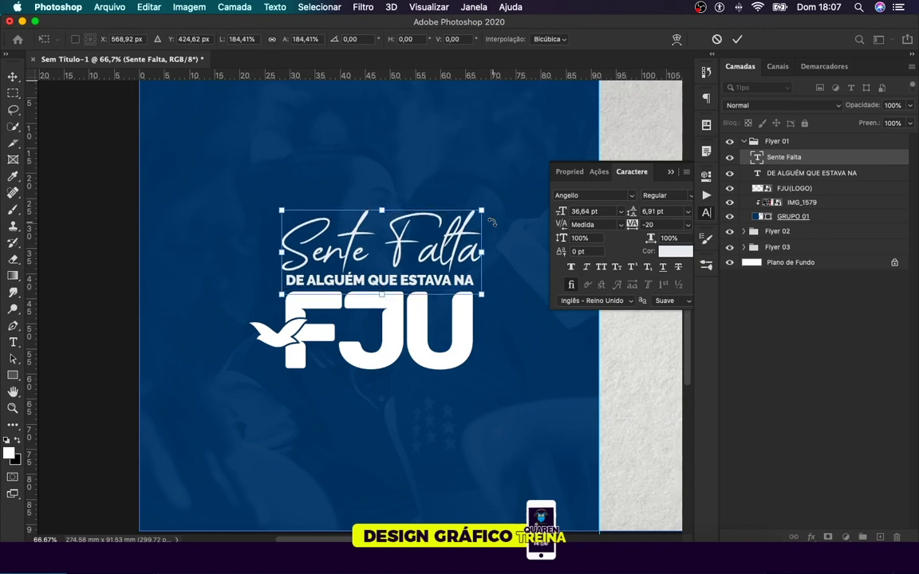
key(shift+Down)
key(super+1)
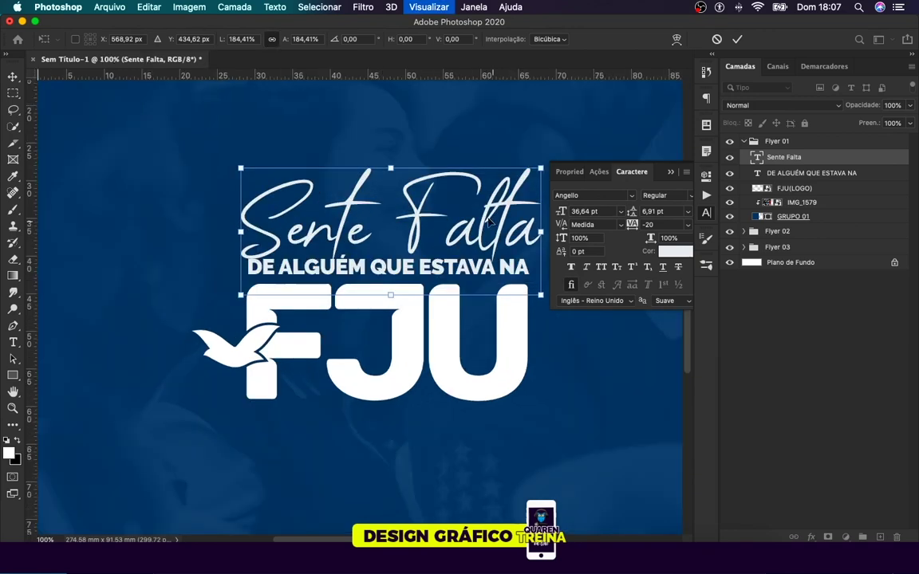
scroll(492, 224, right, 3)
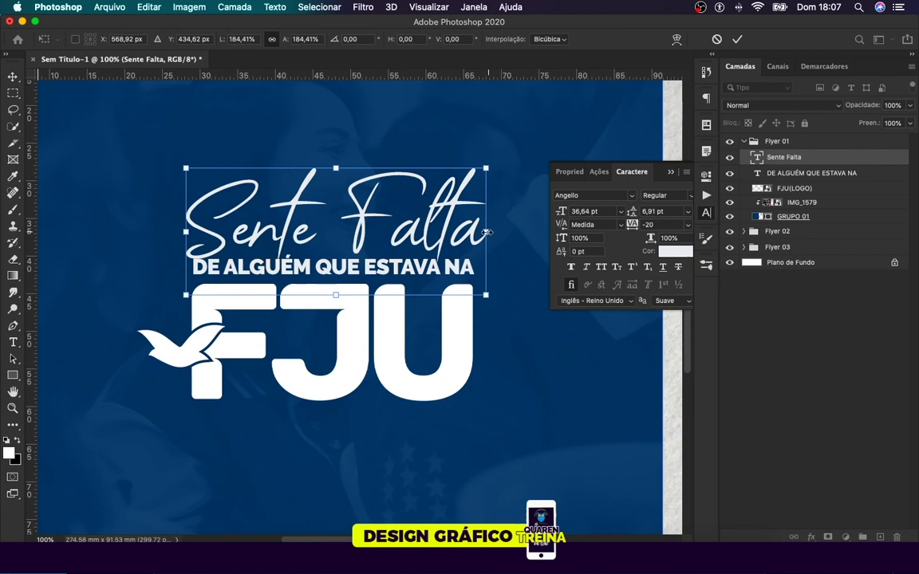
drag(485, 232, 473, 236)
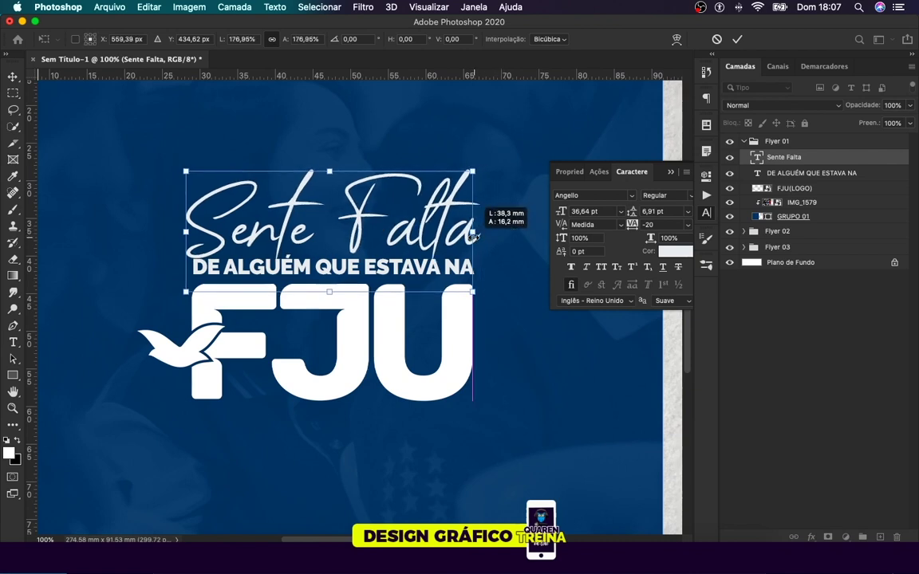
key(Return)
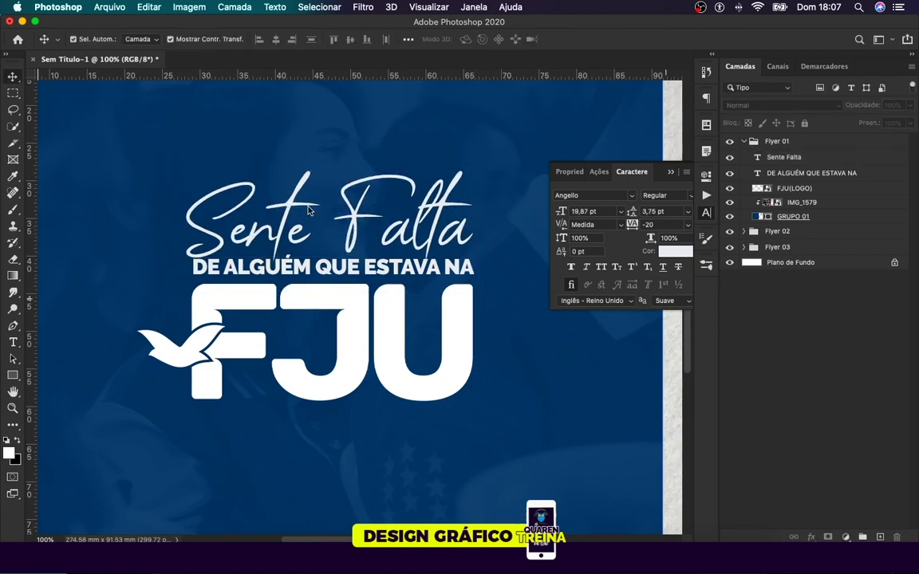
click(358, 226)
key(Up)
key(Up)
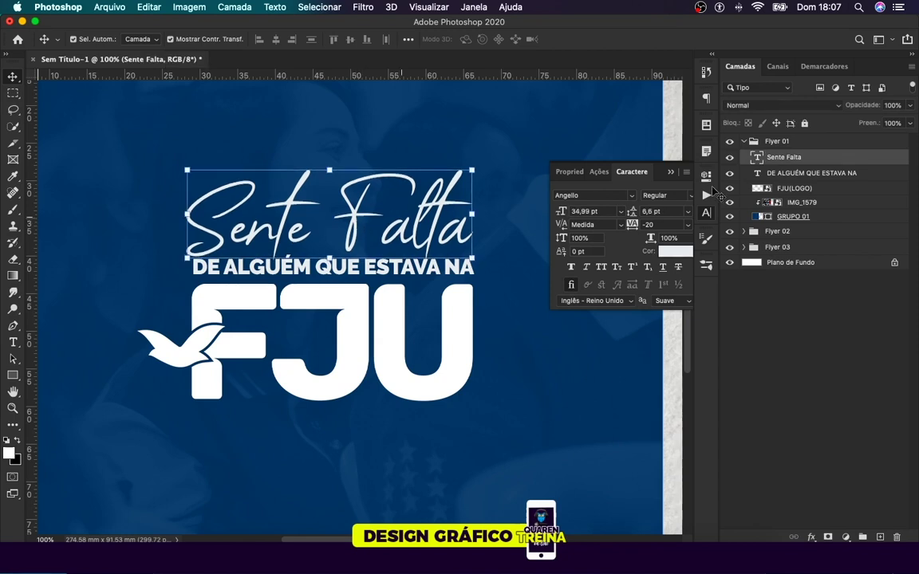
click(669, 173)
click(493, 320)
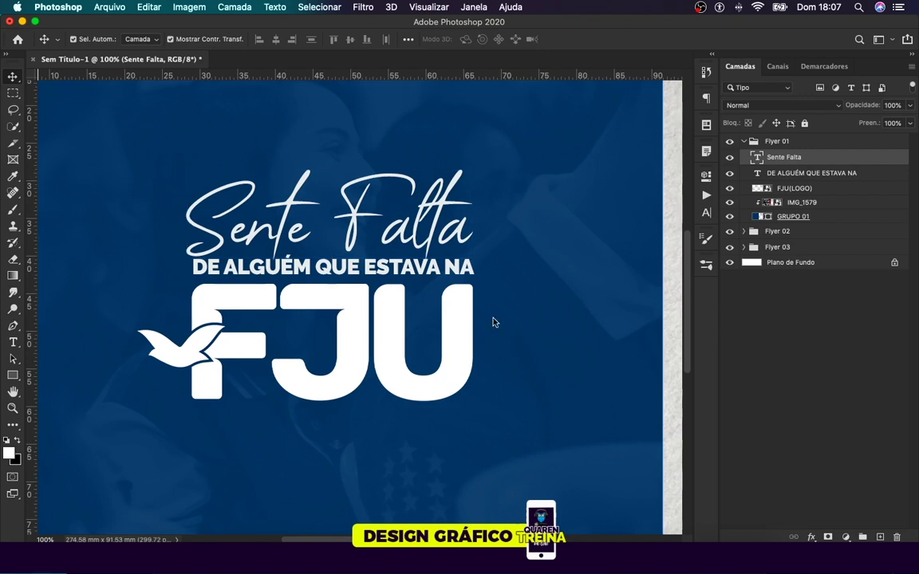
key(super+minus)
key(super+minus)
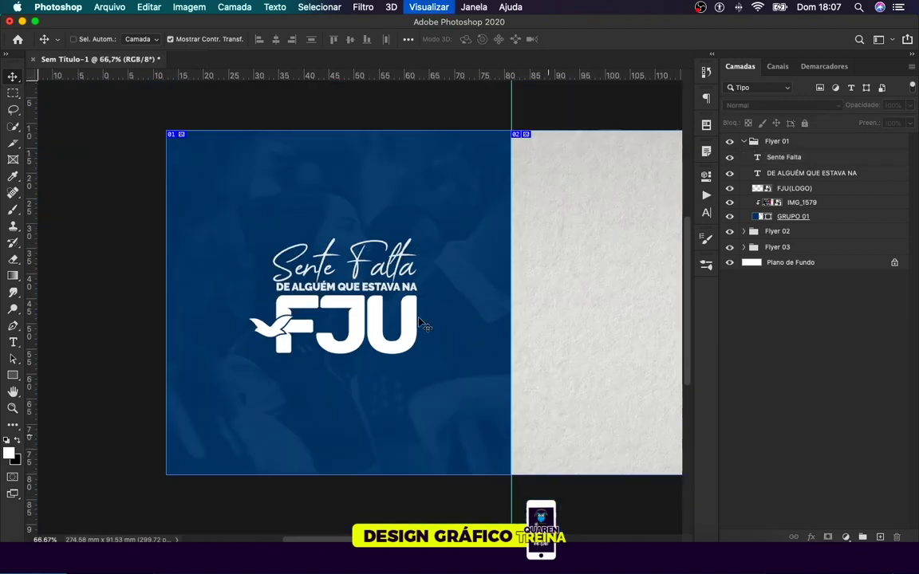
Step: Move the IMG_1579 background photo upward and rescale it to about 9%
key(super+plus)
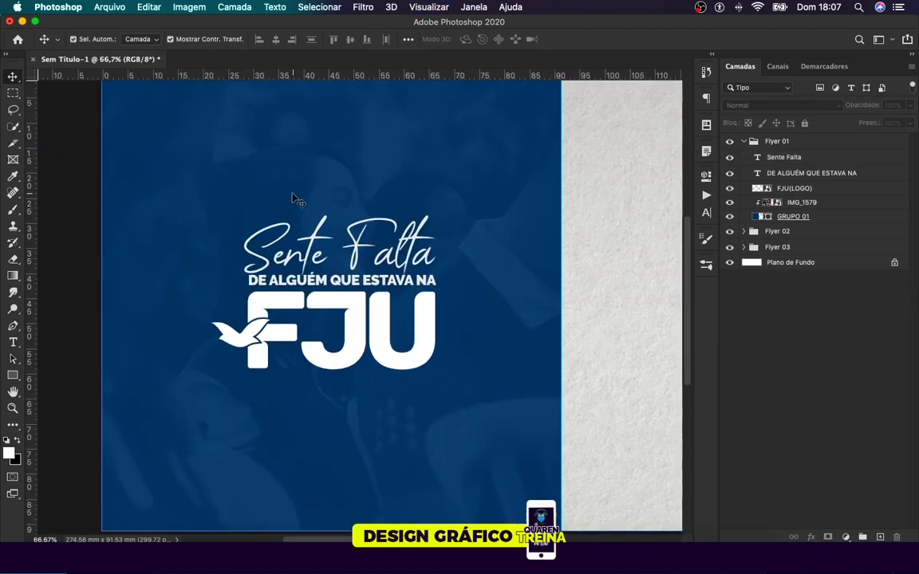
click(296, 200)
key(super+minus)
key(shift+Up)
key(shift+Up)
key(shift+Up)
key(shift+Up)
key(shift+Up)
key(shift+Up)
key(shift+Up)
key(shift+Up)
key(shift+Up)
key(shift+Up)
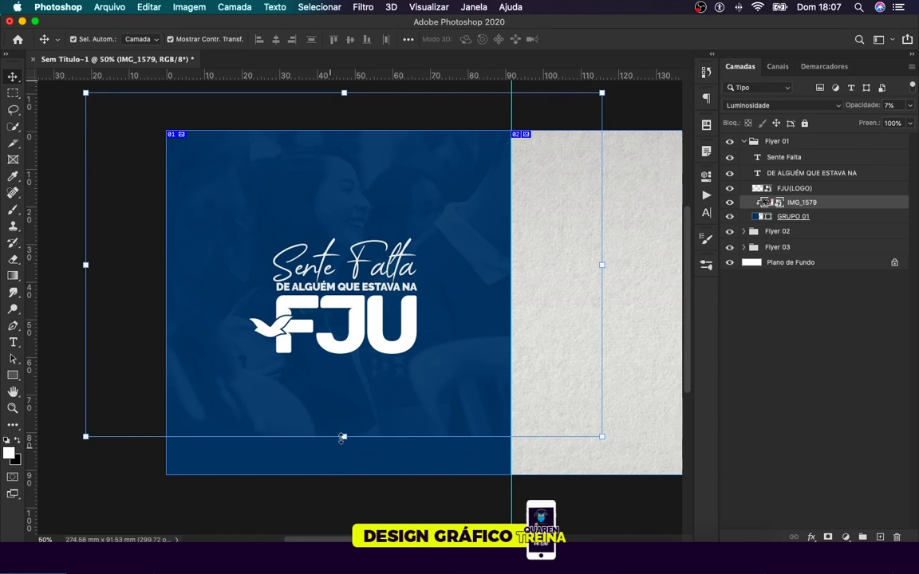
drag(343, 437, 340, 480)
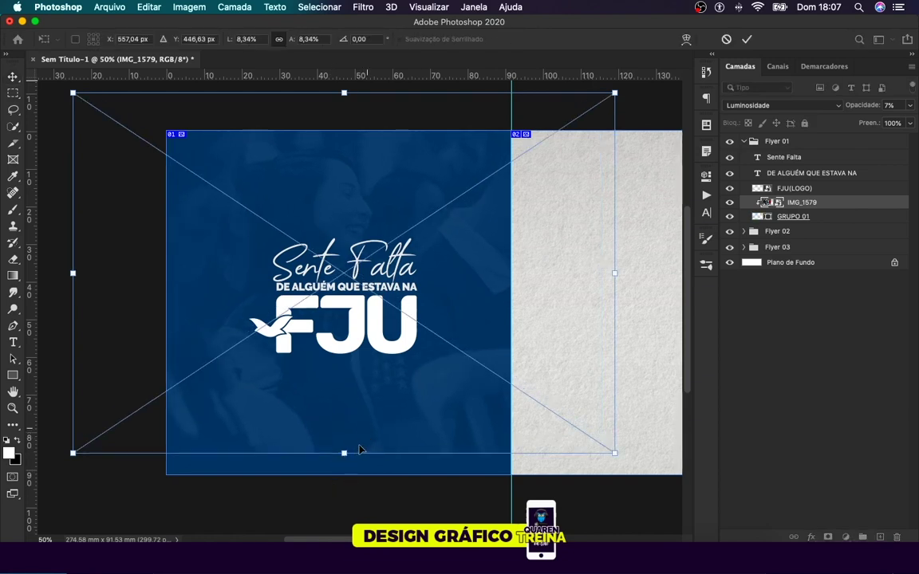
drag(344, 453, 344, 502)
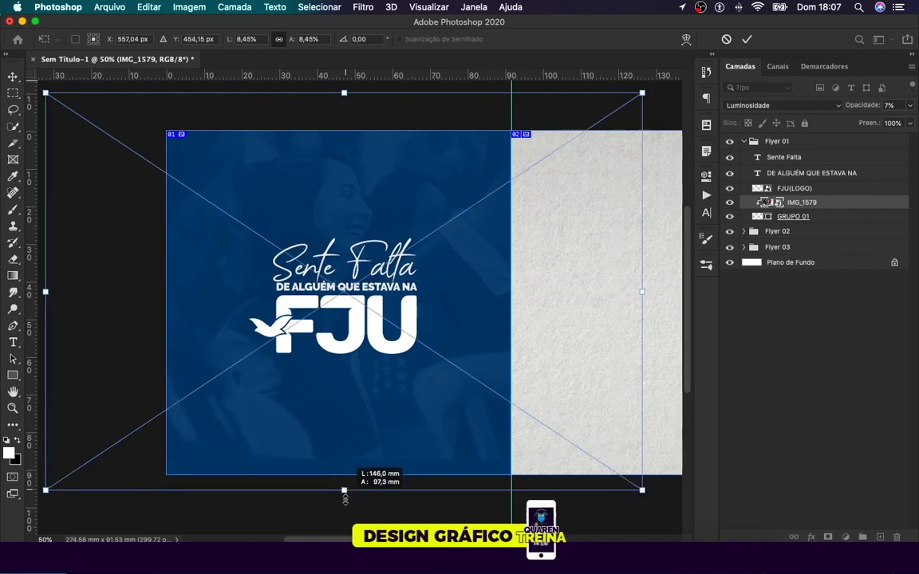
drag(345, 501, 344, 437)
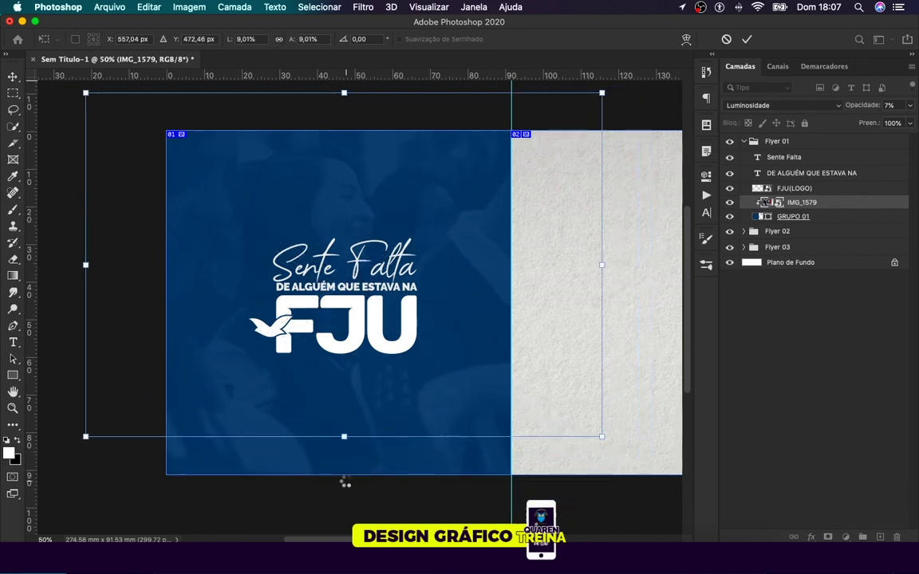
key(ctrl+z)
key(Return)
Step: Pan and zoom onto the first panel and select the FJU logo
scroll(425, 339, right, 5)
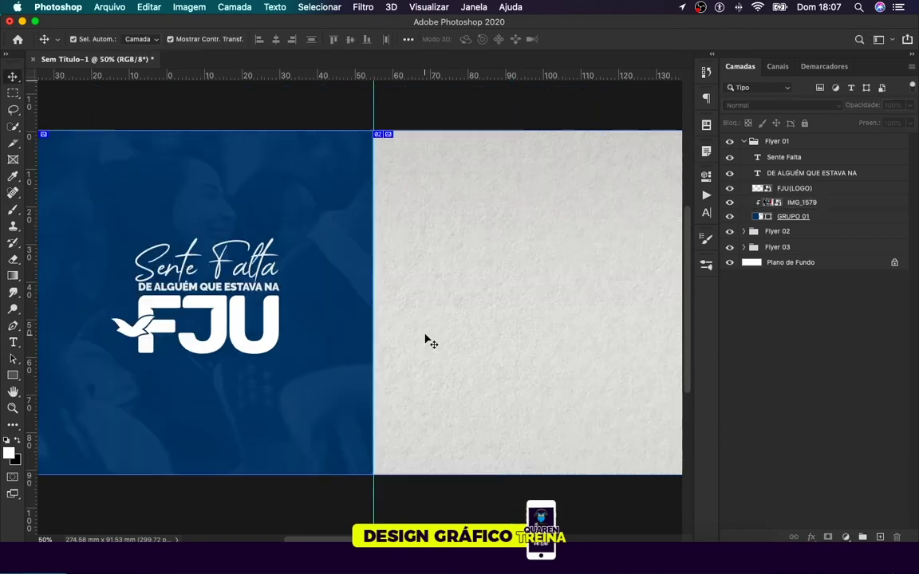
scroll(425, 339, right, 2)
scroll(425, 339, left, 3)
scroll(425, 339, left, 5)
scroll(429, 342, right, 1)
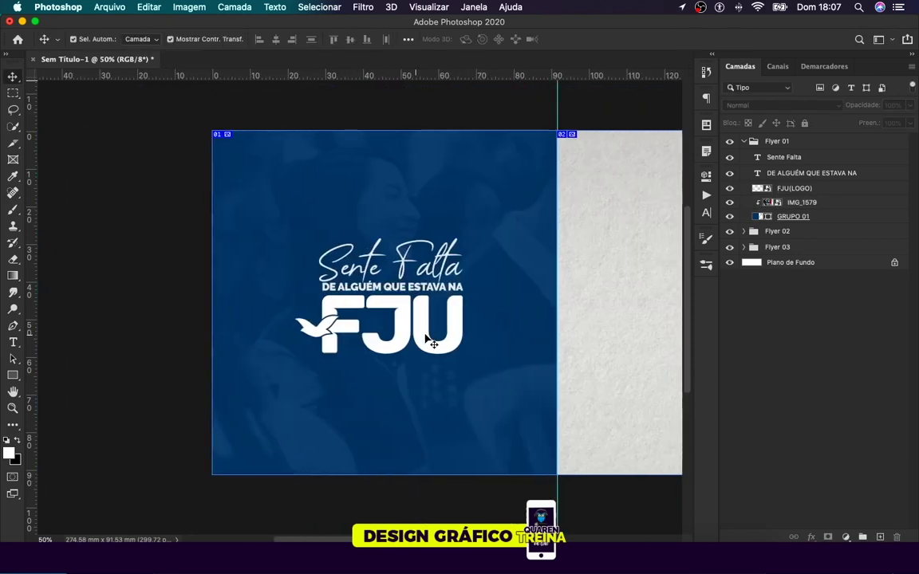
scroll(429, 342, right, 4)
key(ctrl+plus)
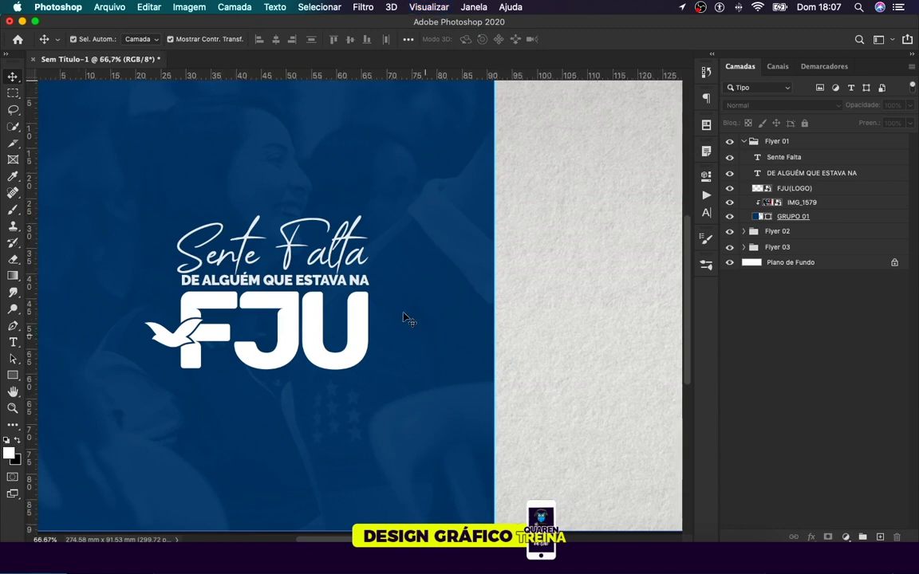
scroll(404, 317, down, 5)
scroll(404, 318, left, 1)
scroll(404, 318, left, 3)
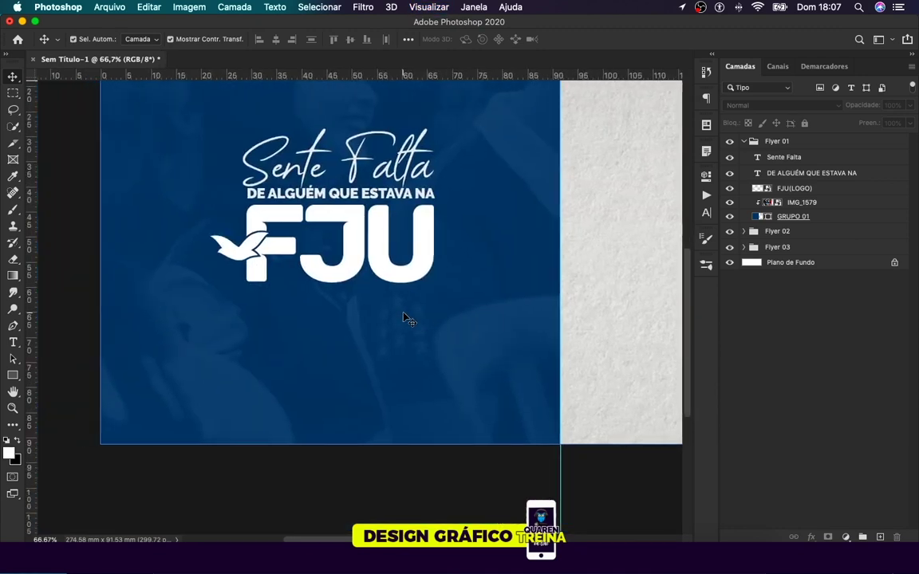
scroll(404, 318, up, 5)
click(387, 327)
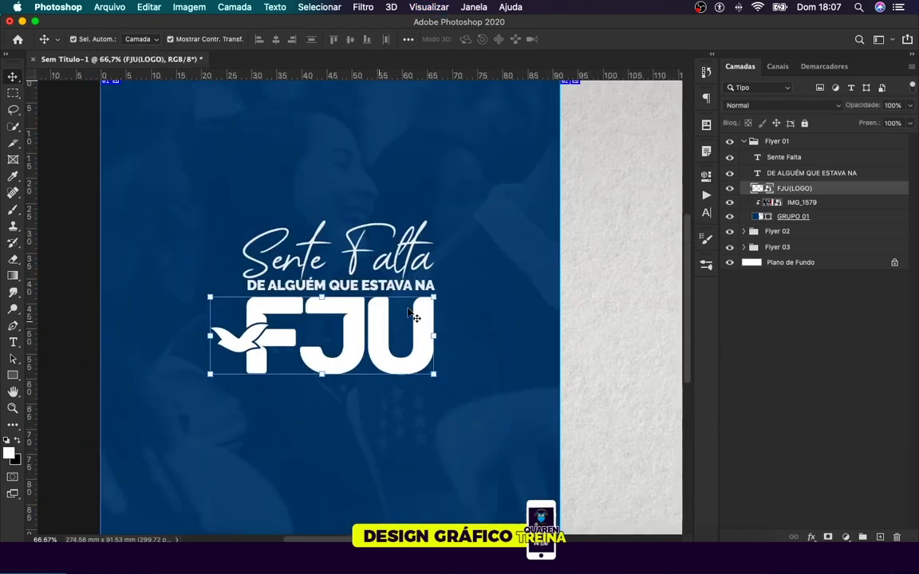
Step: Give the FJU logo a hard drop shadow: size 0, distance 6 px, colour 041d35
double_click(841, 190)
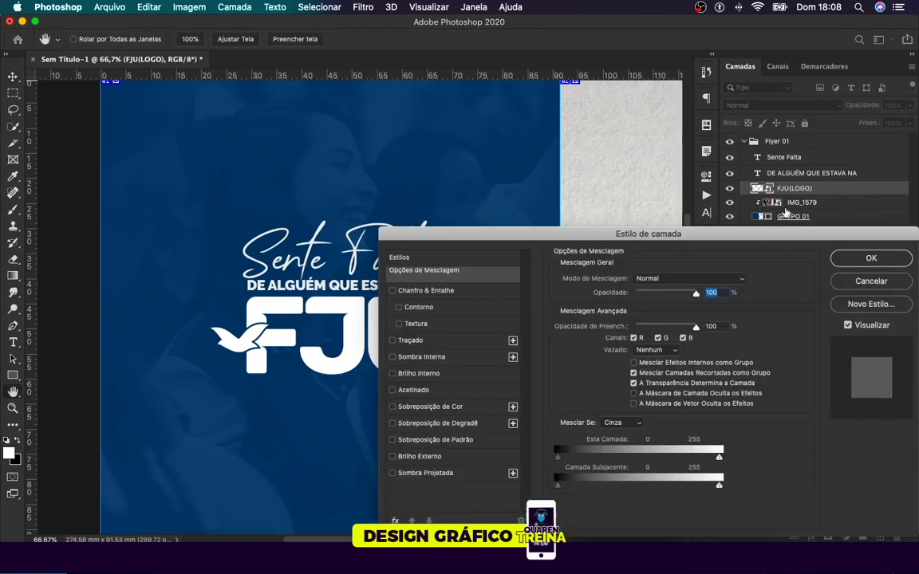
click(431, 473)
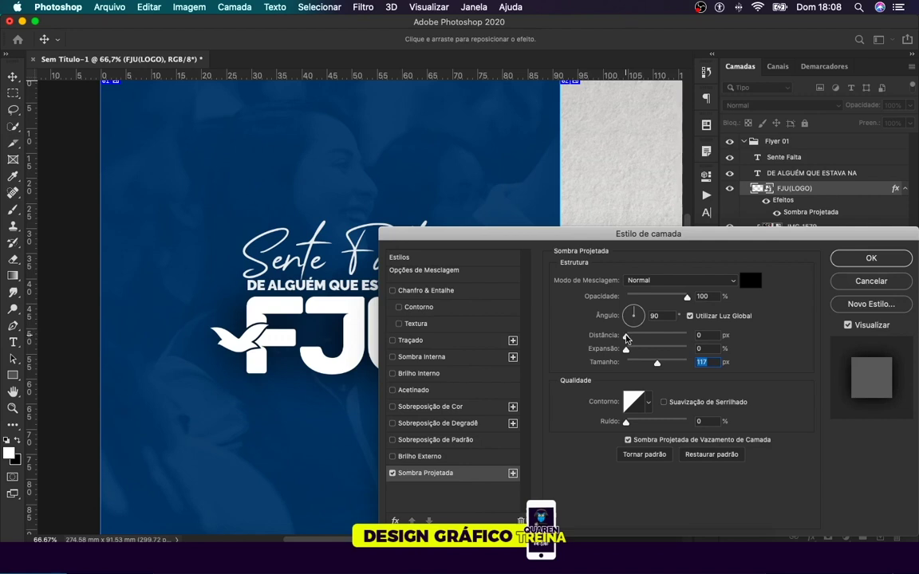
mouse_move(656, 363)
mouse_down()
mouse_move(624, 364)
mouse_move(629, 335)
mouse_up()
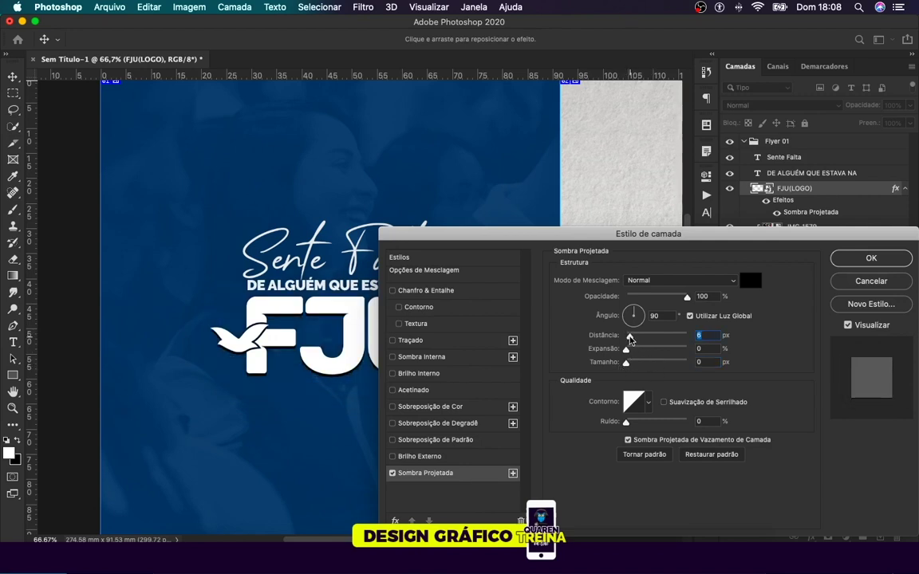
click(750, 280)
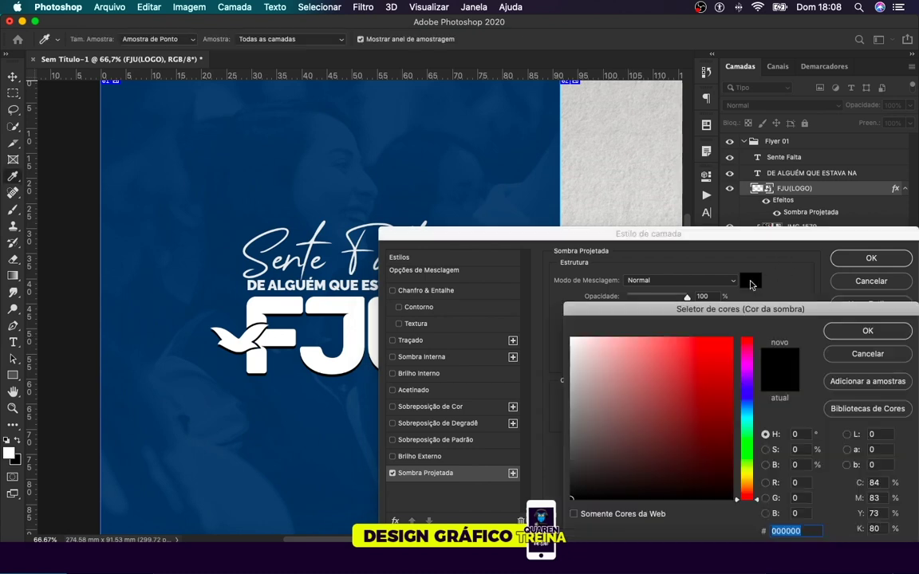
click(423, 182)
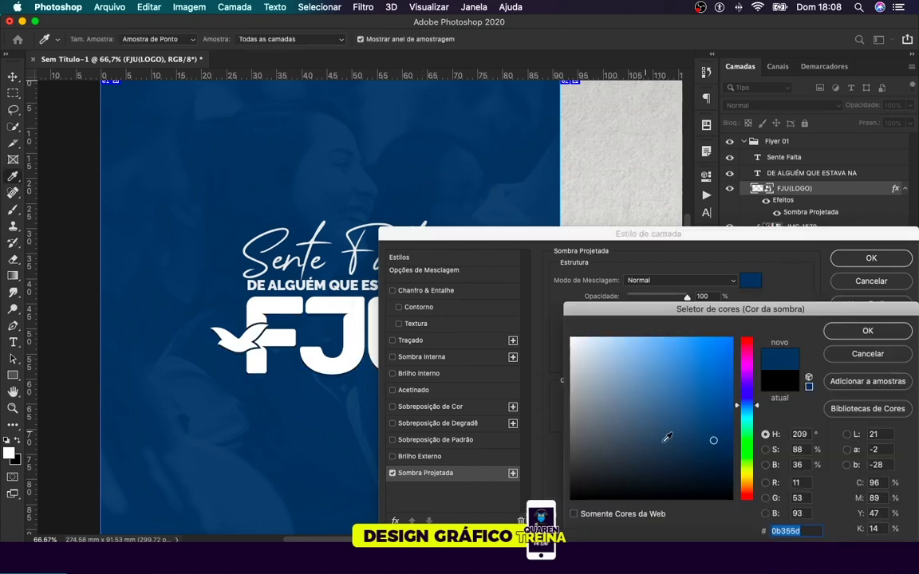
drag(712, 441, 720, 466)
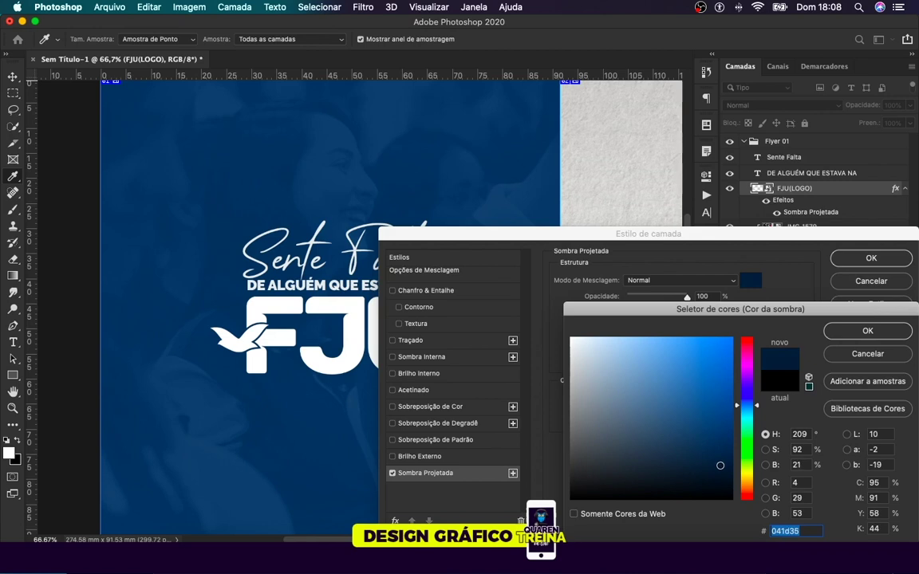
click(862, 332)
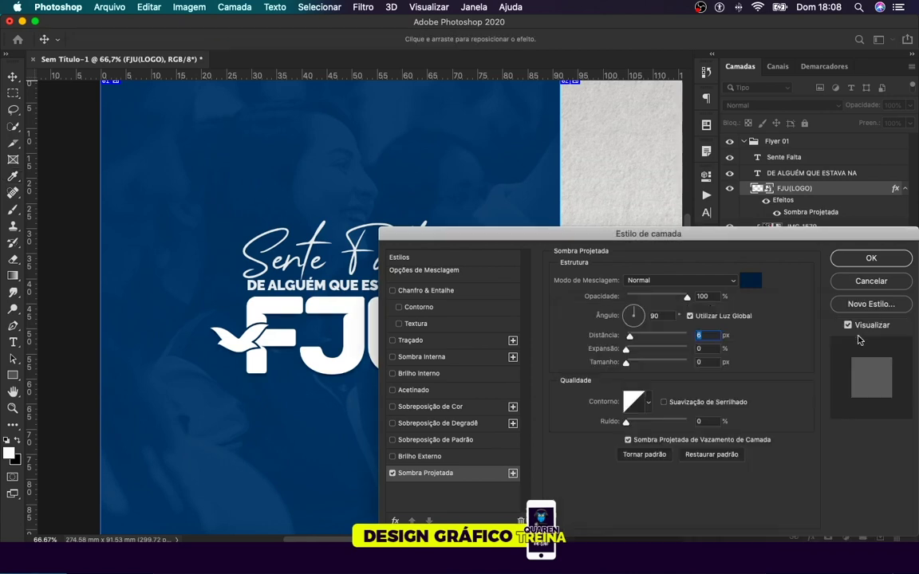
click(868, 259)
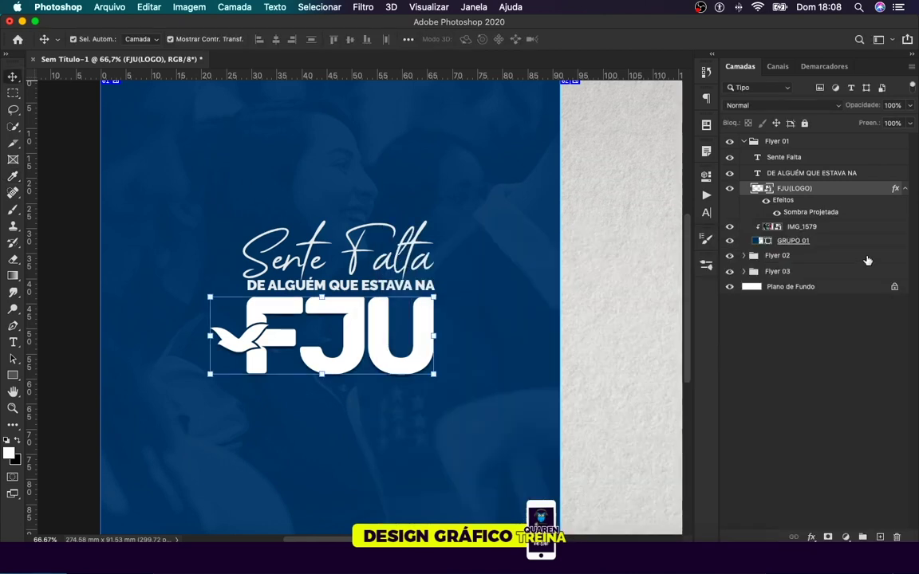
click(54, 187)
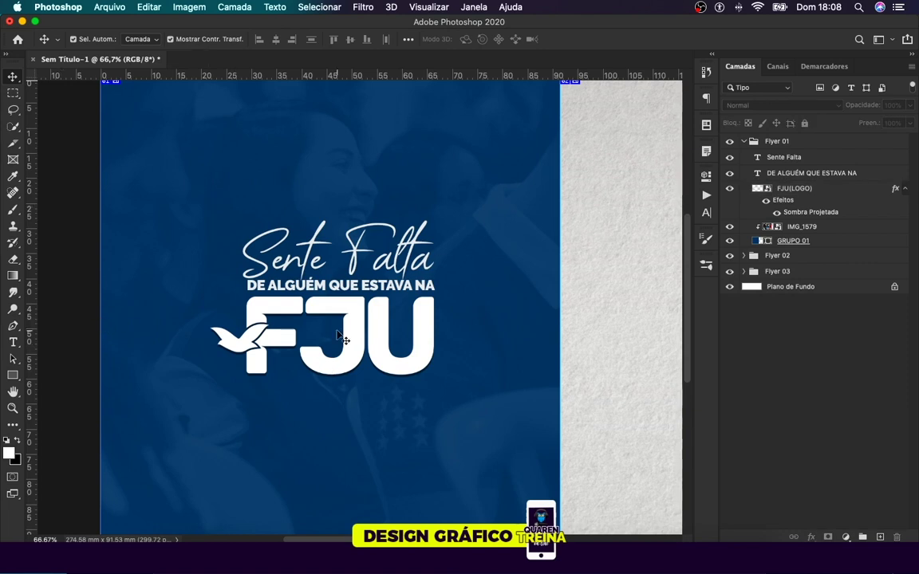
Step: Apply the same drop shadow to the Sente Falta title
click(798, 157)
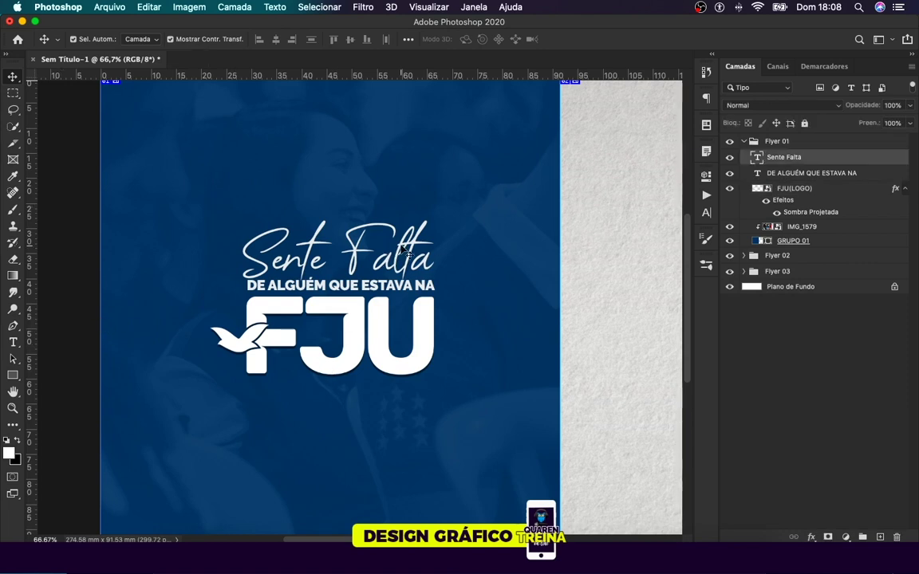
double_click(835, 161)
click(413, 476)
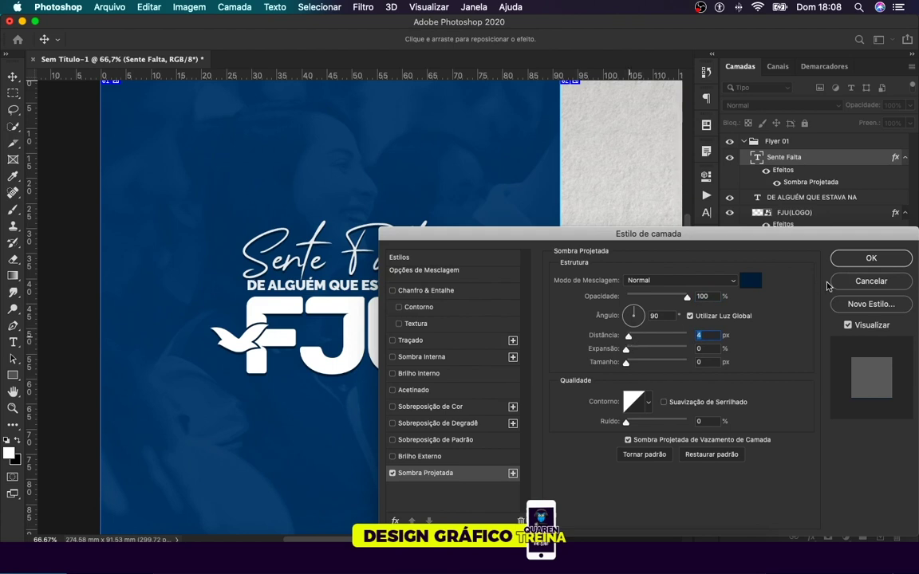
key(Return)
super+click(783, 157)
Step: Group Sente Falta, the DE ALGUÉM line and the FJU logo as 'Texto'
click(808, 201)
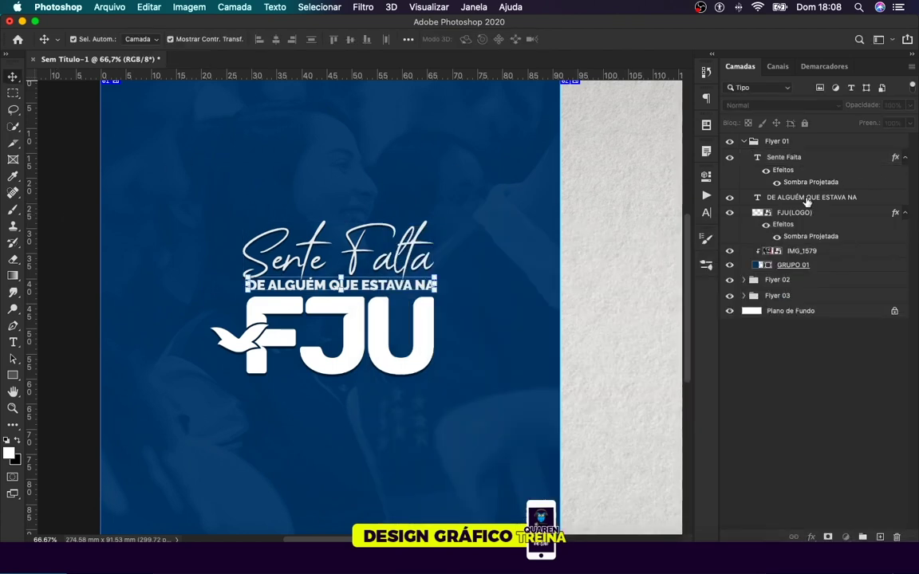
super+click(801, 158)
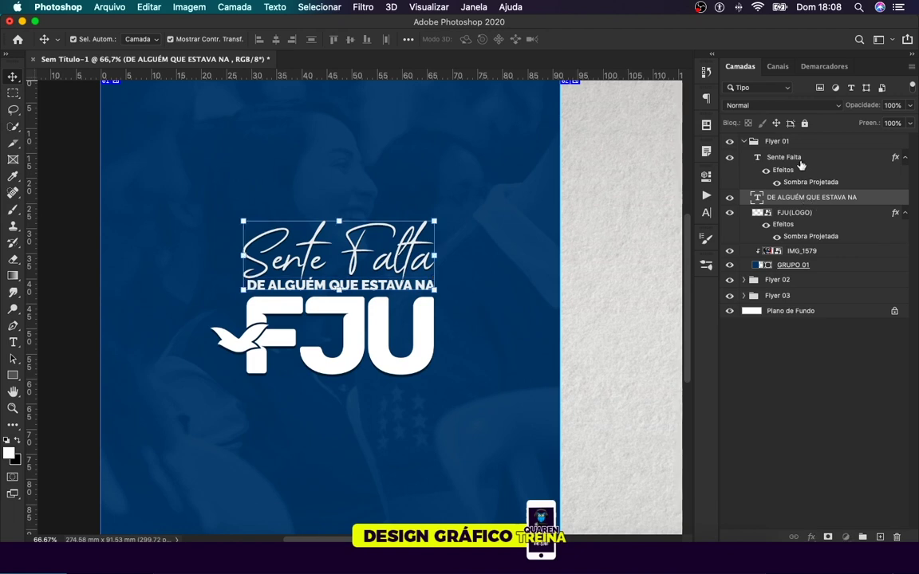
shift+click(797, 217)
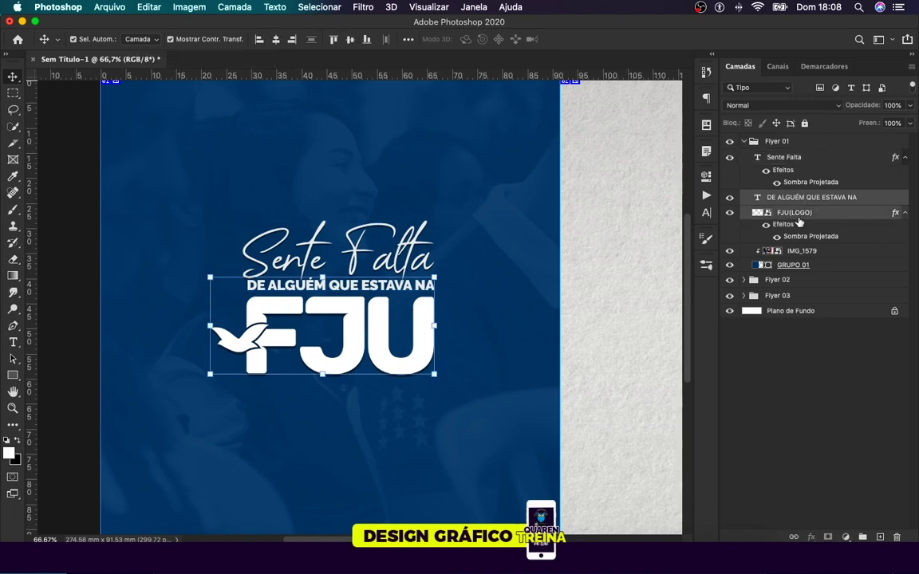
shift+click(799, 159)
key(super+g)
double_click(799, 158)
text(Tex)
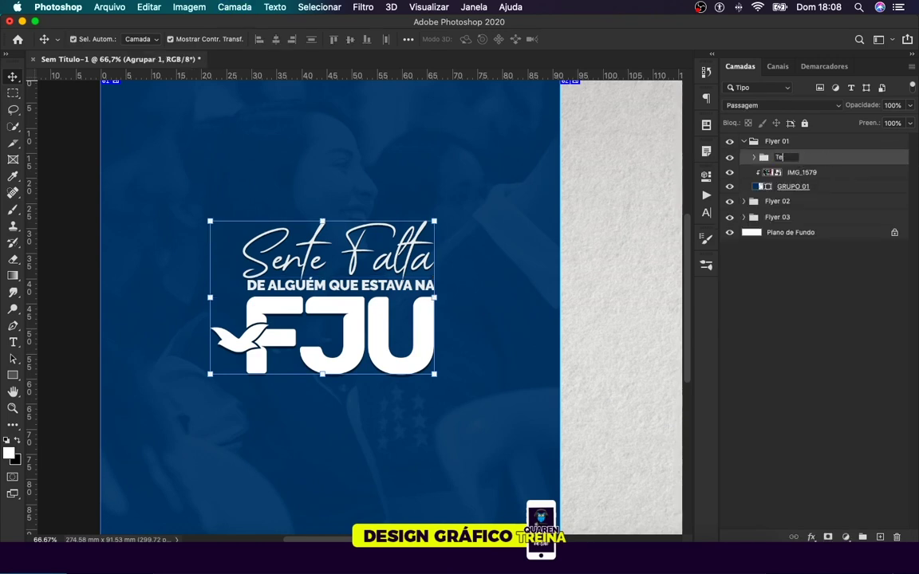
text(to)
key(Return)
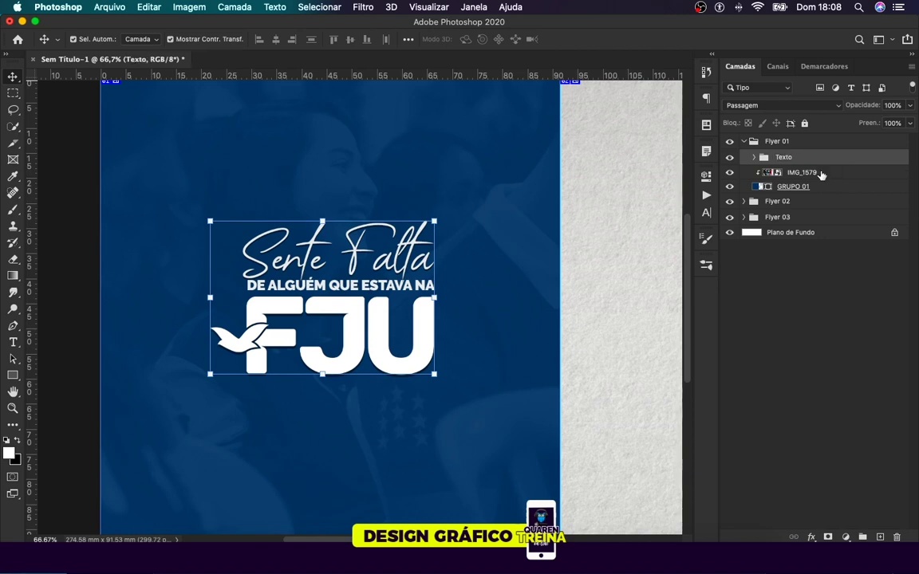
super+click(762, 157)
Step: Collapse Flyer 01 and zoom onto the blank paper-textured second artboard
click(744, 142)
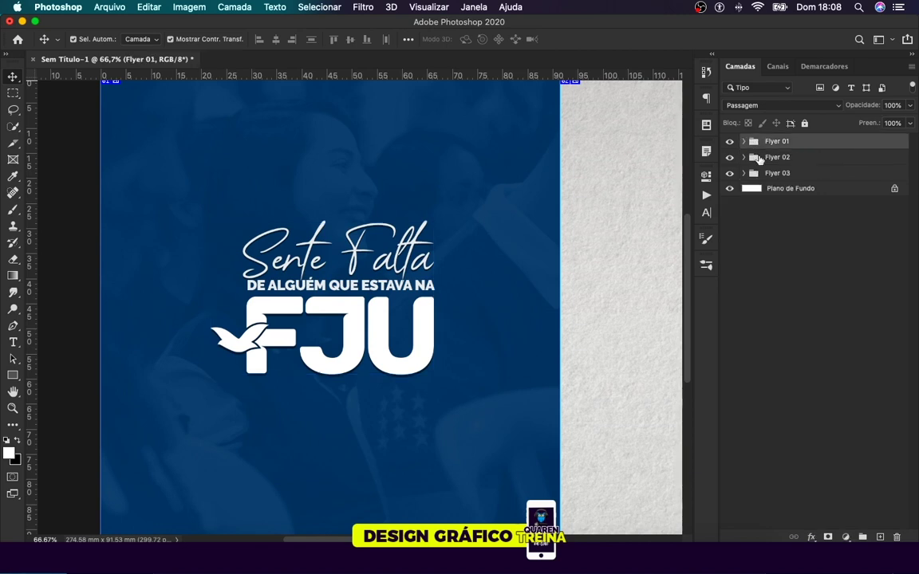
scroll(459, 311, right, 1)
scroll(459, 312, right, 5)
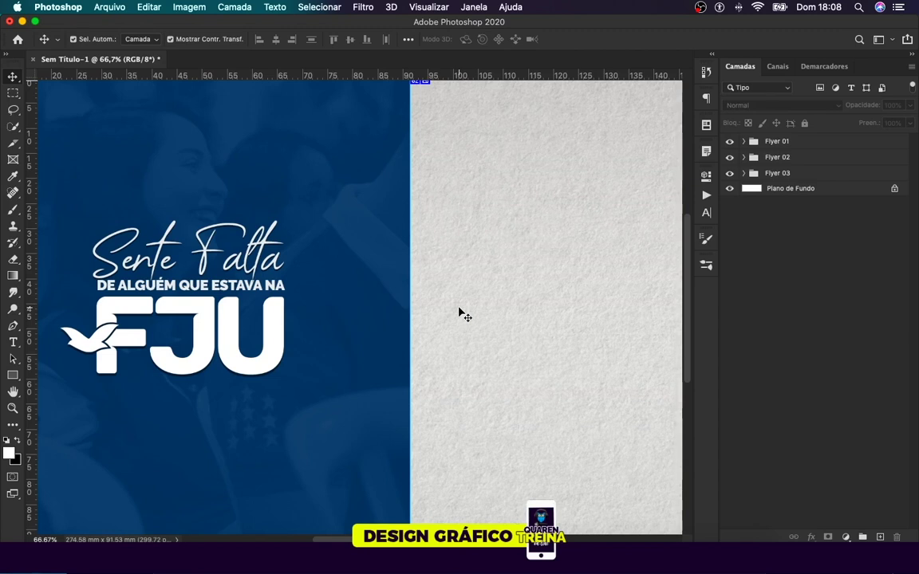
scroll(461, 313, right, 3)
key(super+minus)
key(super+minus)
key(super+plus)
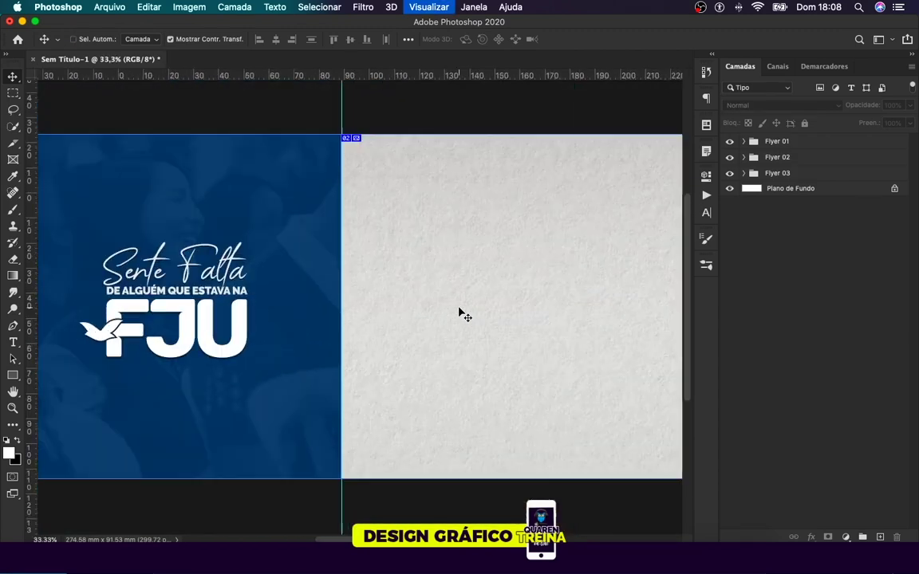
key(super+plus)
scroll(465, 316, right, 4)
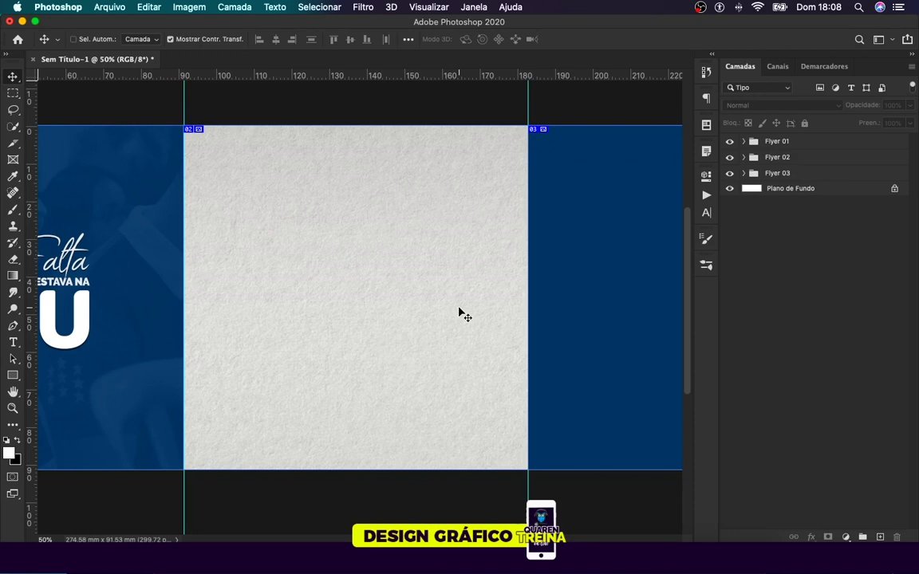
key(super+plus)
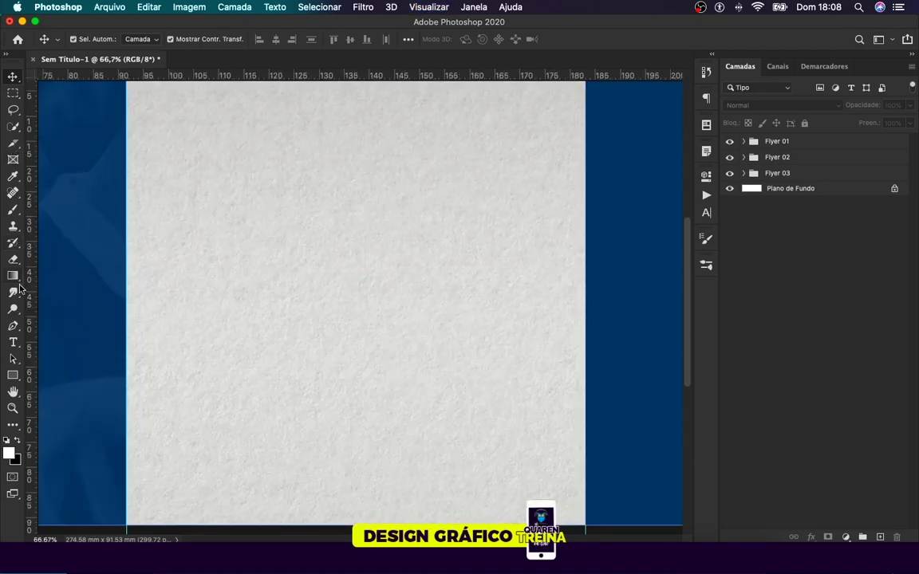
Step: Type the word ME near the top of the artboard
click(12, 342)
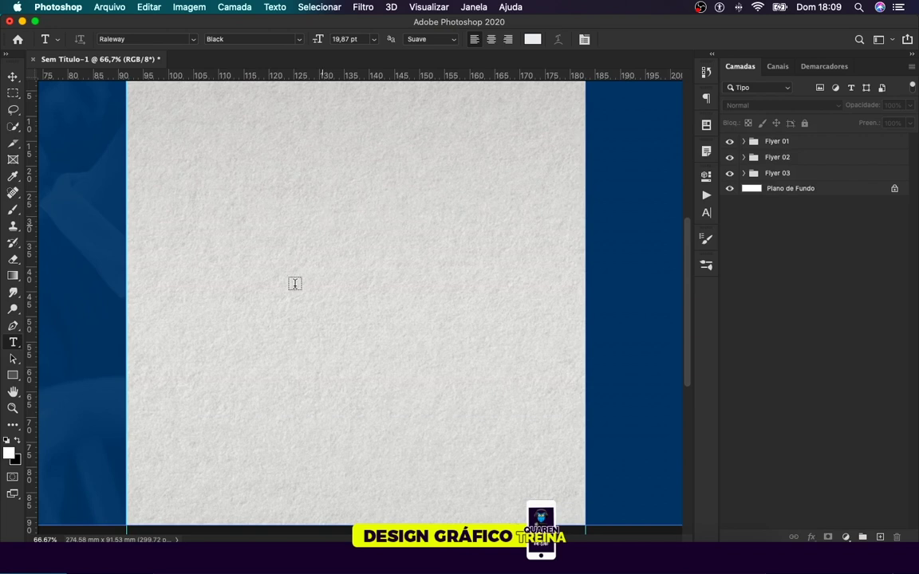
click(329, 201)
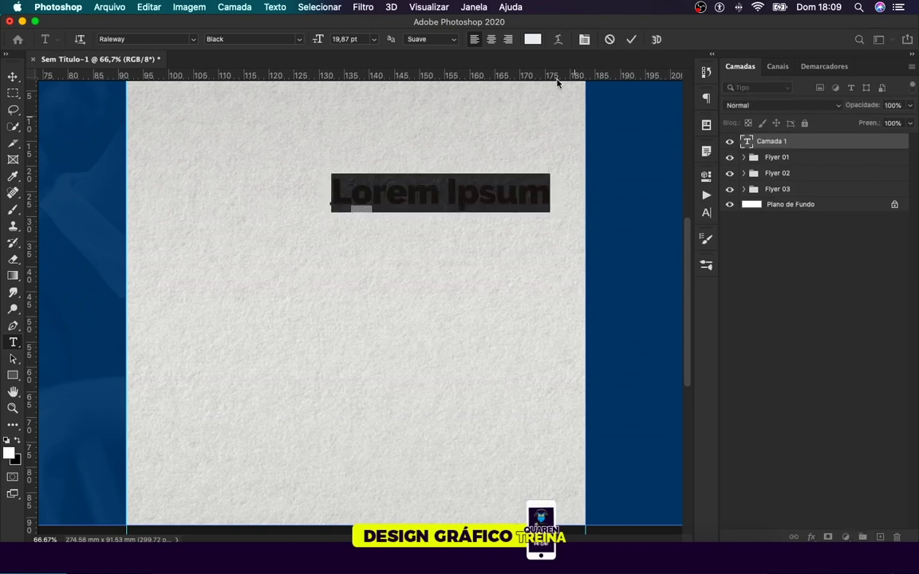
text(ME)
click(11, 74)
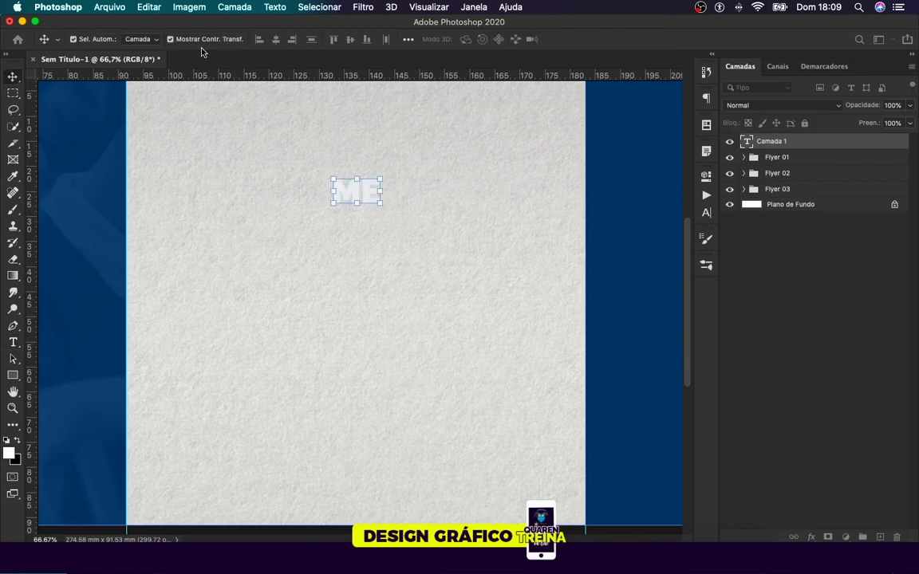
Step: Colour ME with the first panel's dark blue, enlarge it to 41,19 pt and centre it near the top
click(707, 215)
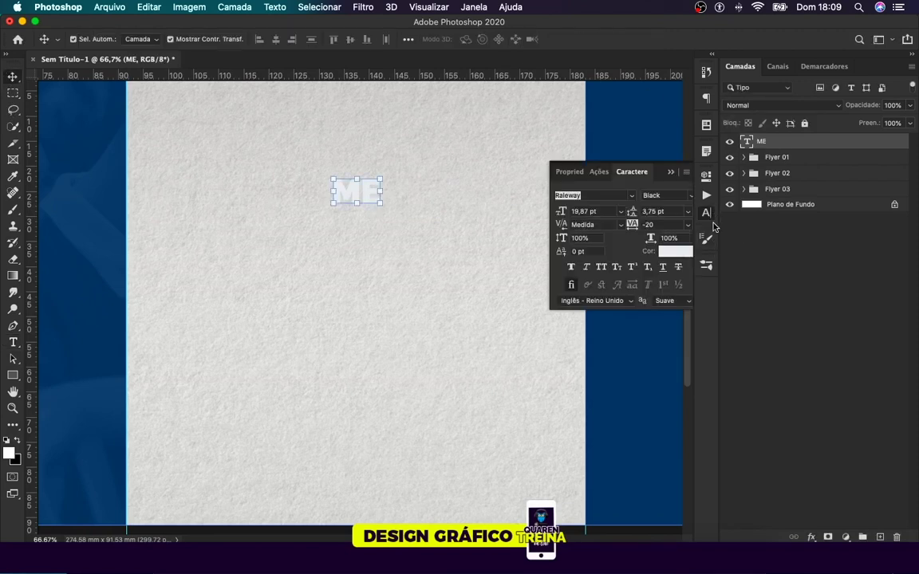
click(675, 251)
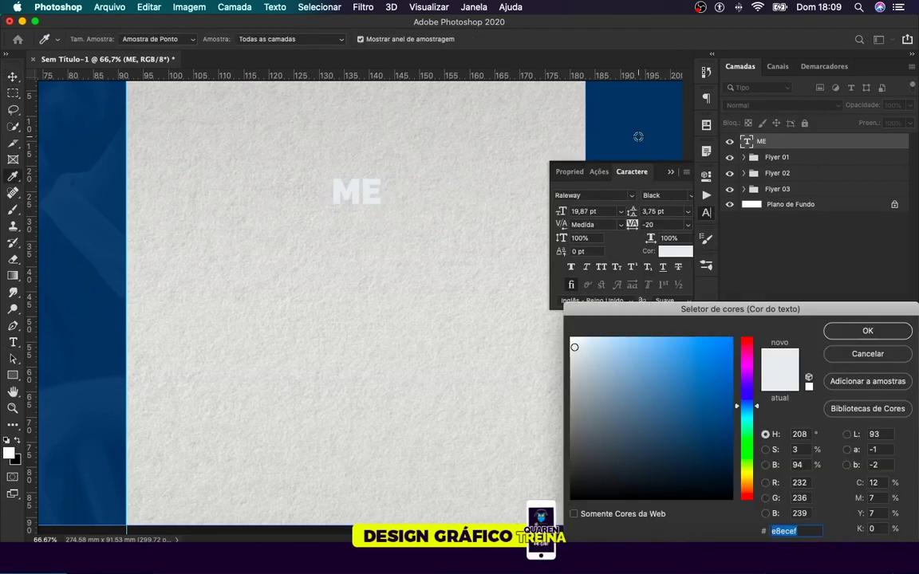
click(638, 141)
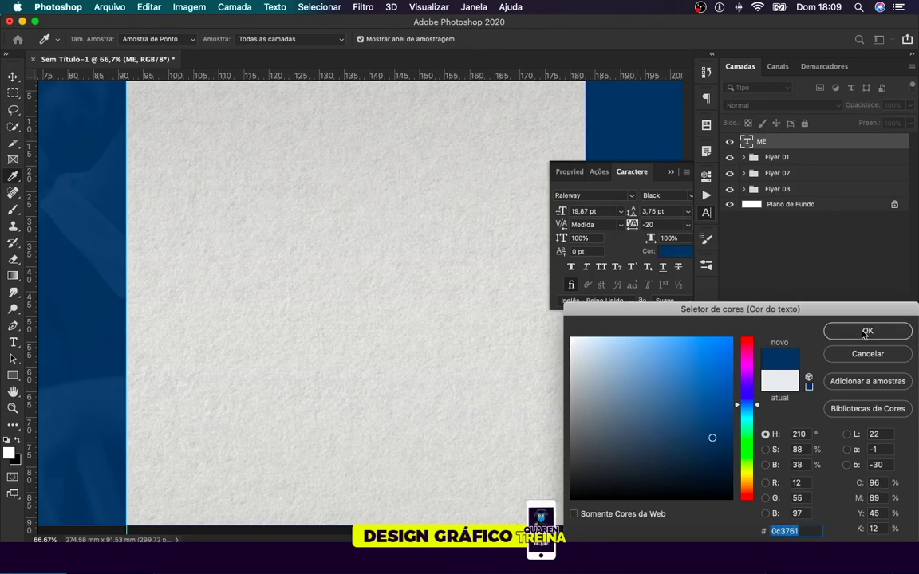
click(867, 332)
drag(355, 176, 355, 138)
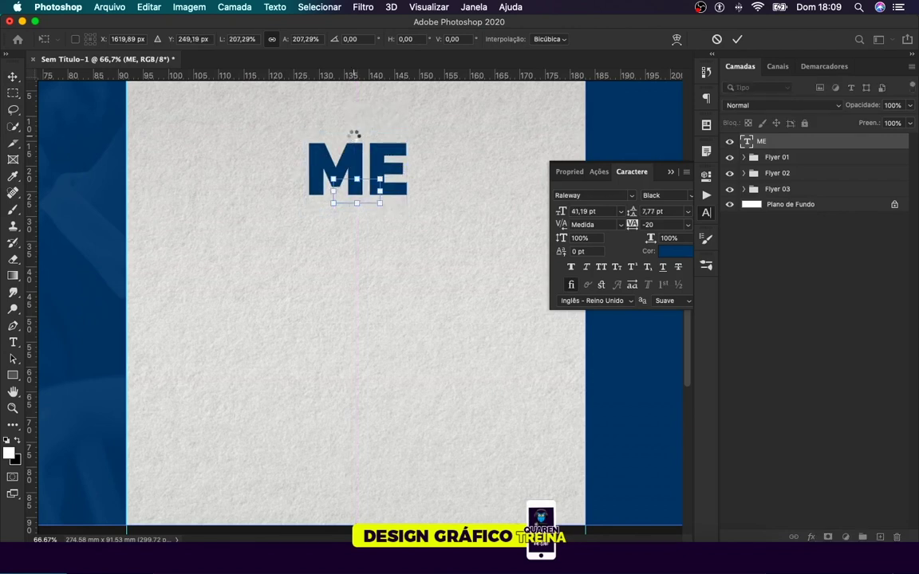
key(Return)
mouse_move(373, 172)
mouse_down()
mouse_move(361, 176)
mouse_move(407, 174)
mouse_move(377, 176)
mouse_up()
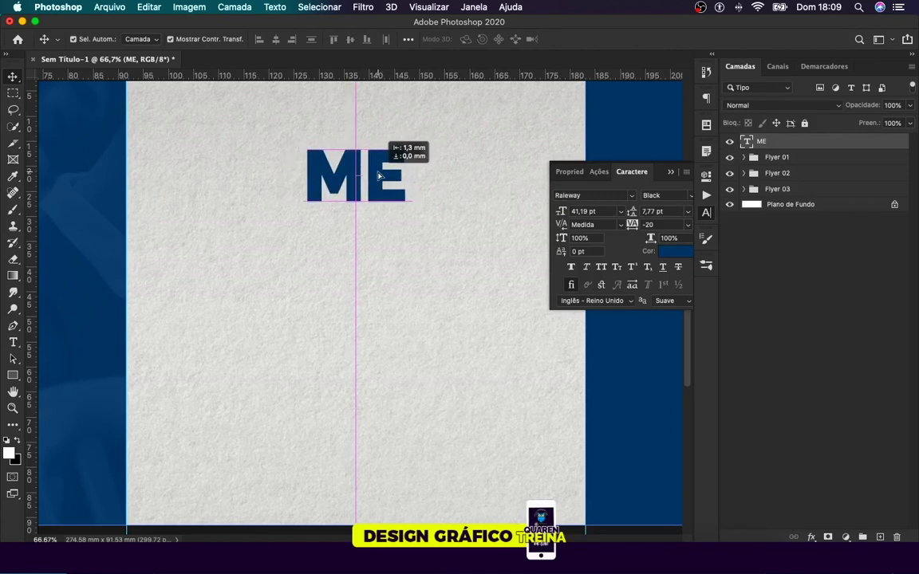
click(910, 123)
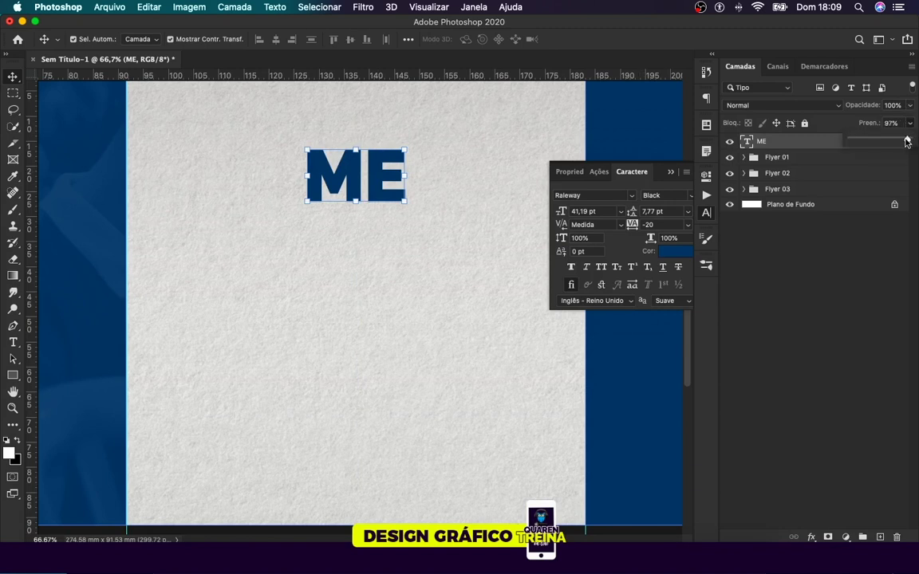
Step: Give ME 0% fill and a 3 px dark blue stroke, and move it into Flyer 02
drag(822, 126, 758, 126)
double_click(810, 143)
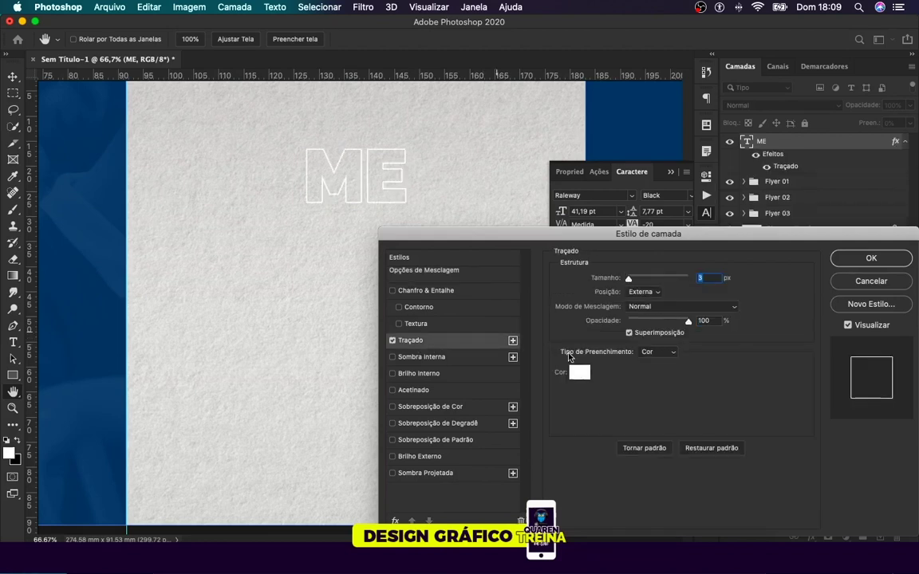
click(579, 374)
click(591, 142)
click(868, 331)
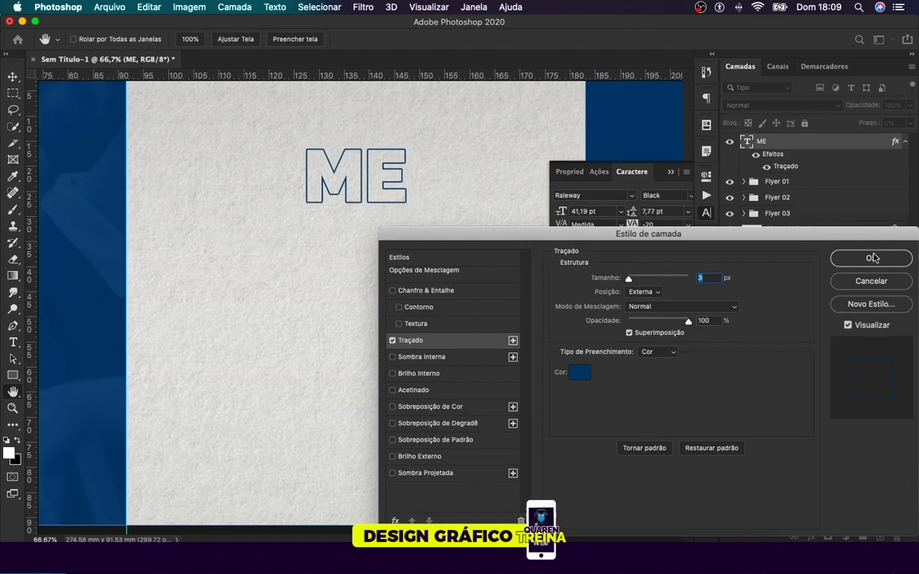
click(871, 259)
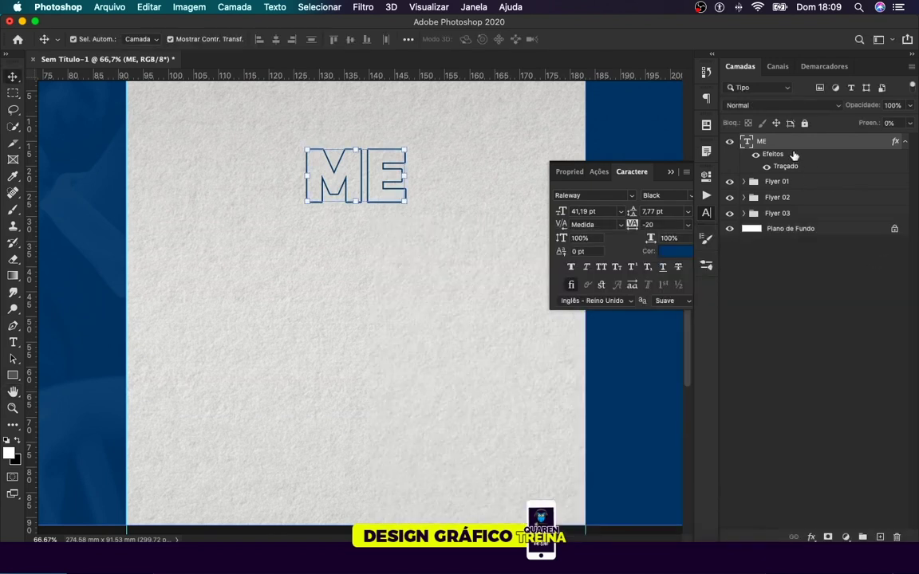
drag(788, 146, 789, 197)
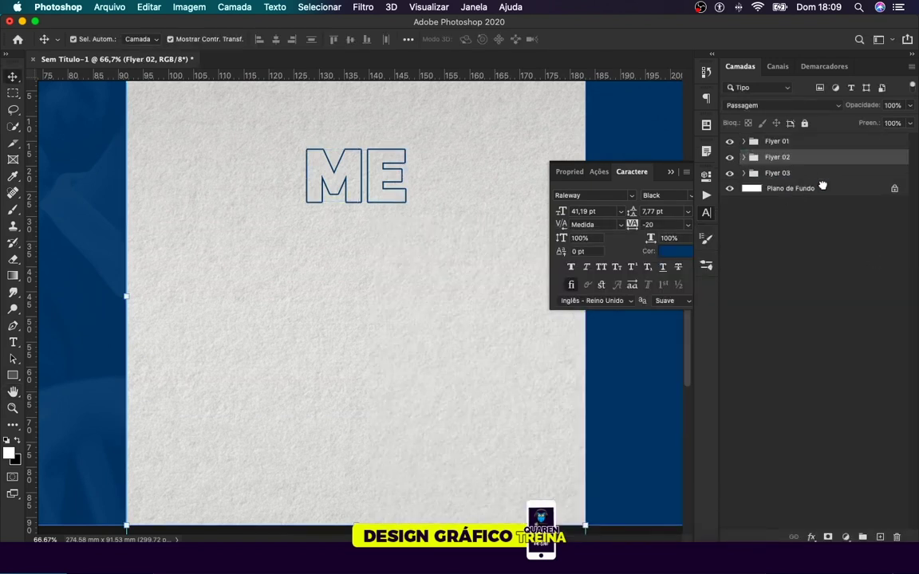
Step: Type the word LEMBREI below ME inside the expanded Flyer 02 group
click(744, 157)
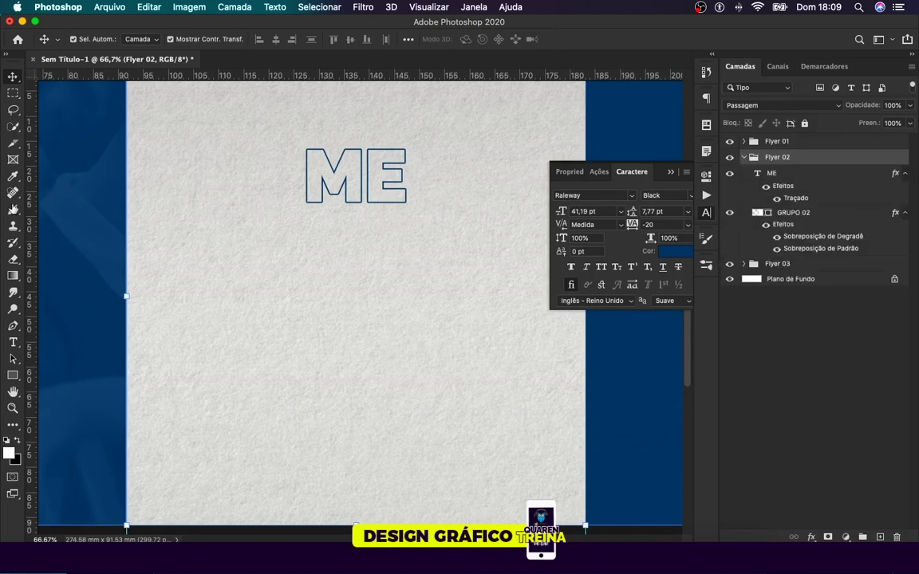
click(13, 342)
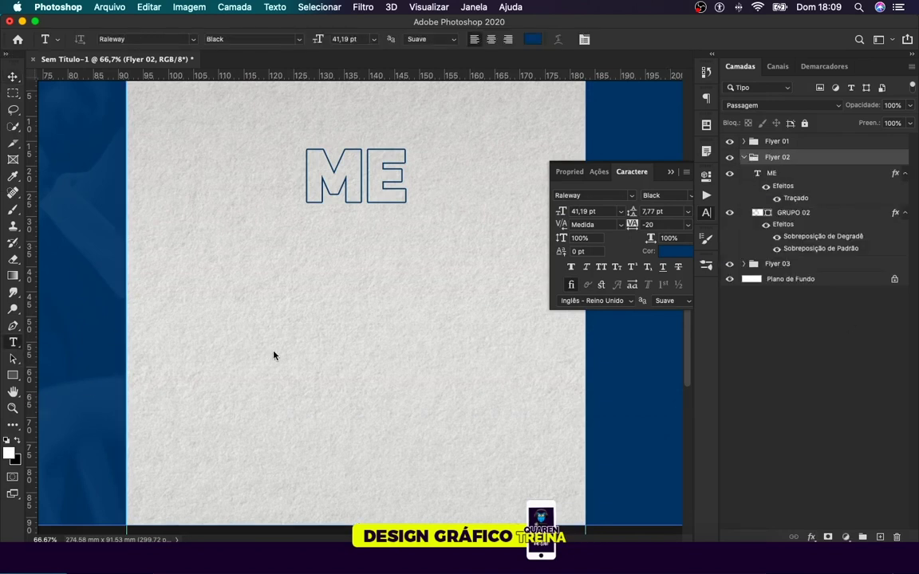
click(273, 348)
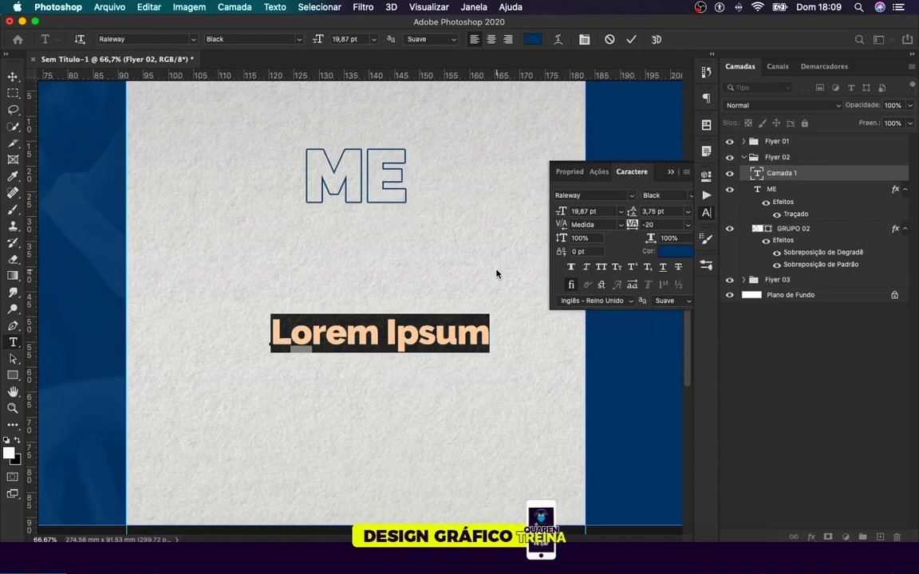
text(L)
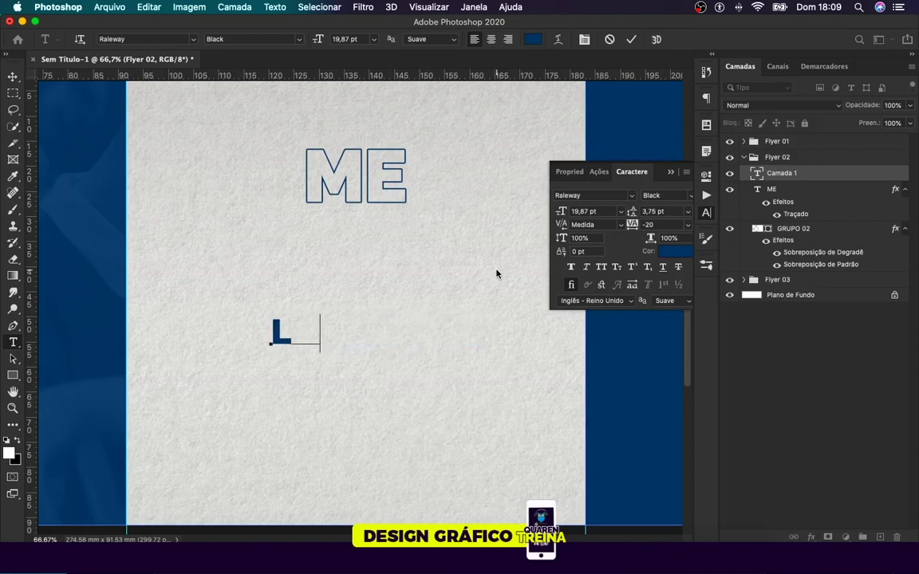
text(M)
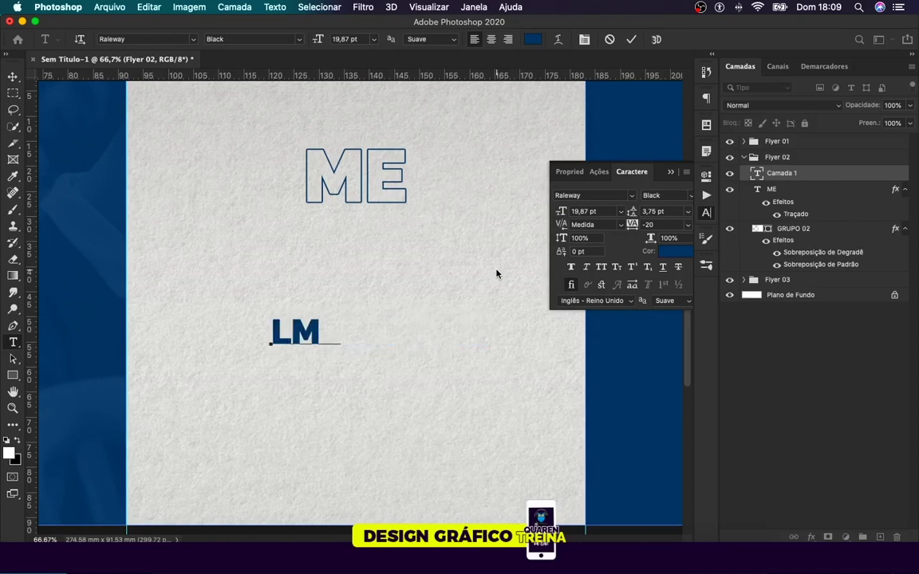
text(E)
key(Delete)
text(M)
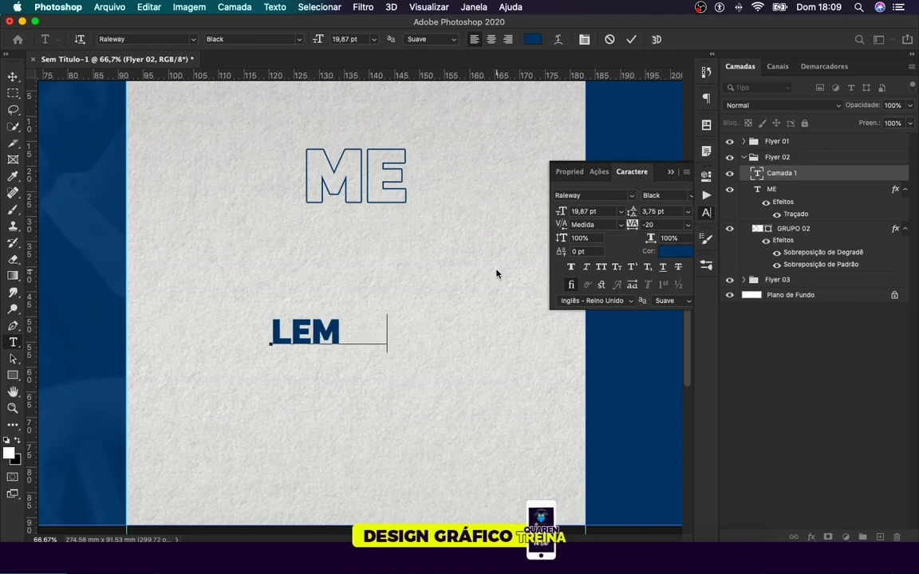
text(  BREI)
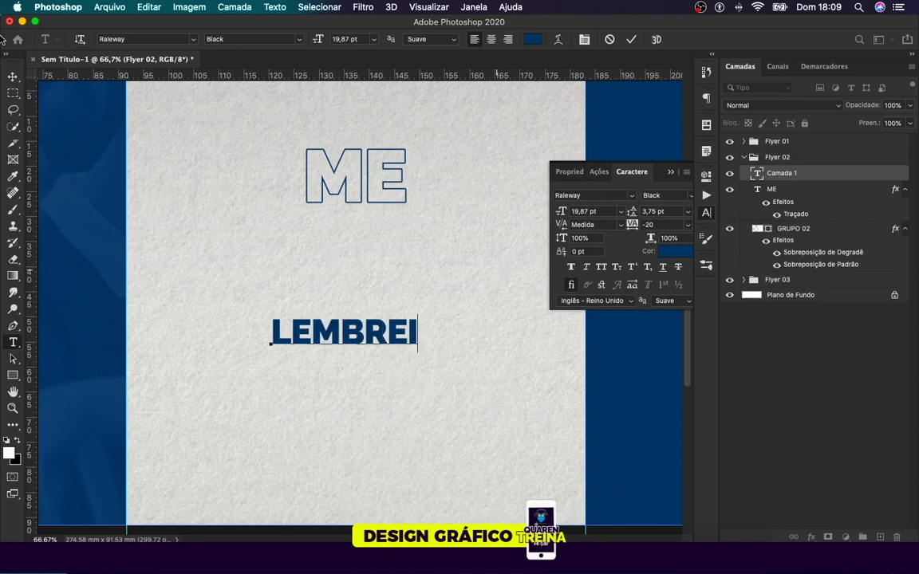
click(12, 76)
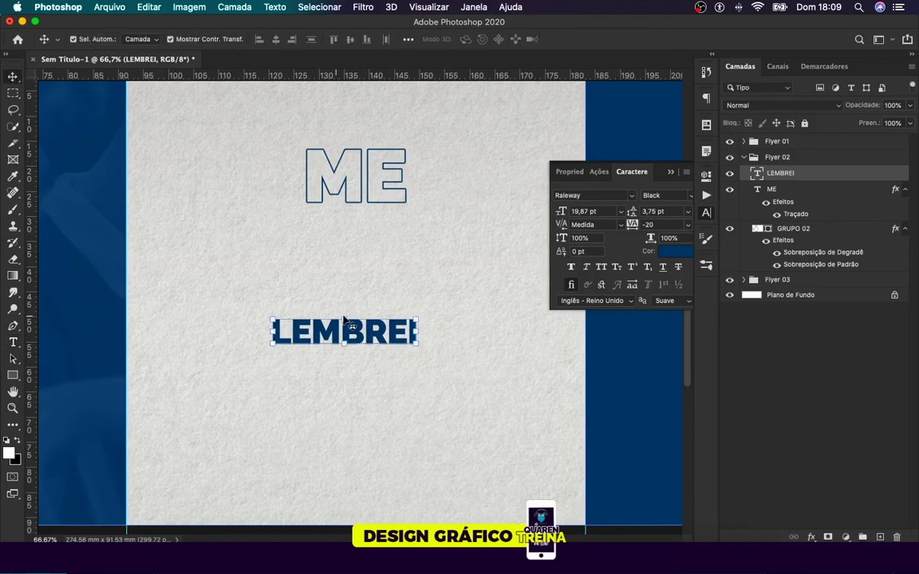
Step: Scale LEMBREI to about 225% (44,73 pt) and sit it just beneath ME
key(ctrl+t)
mouse_move(347, 300)
mouse_down()
mouse_move(360, 241)
mouse_move(340, 265)
mouse_up()
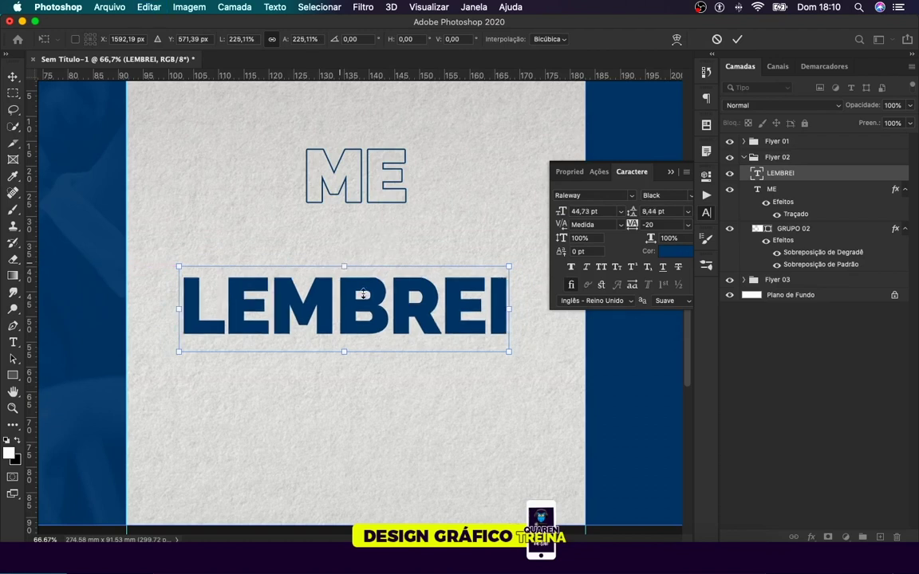
drag(354, 308, 374, 252)
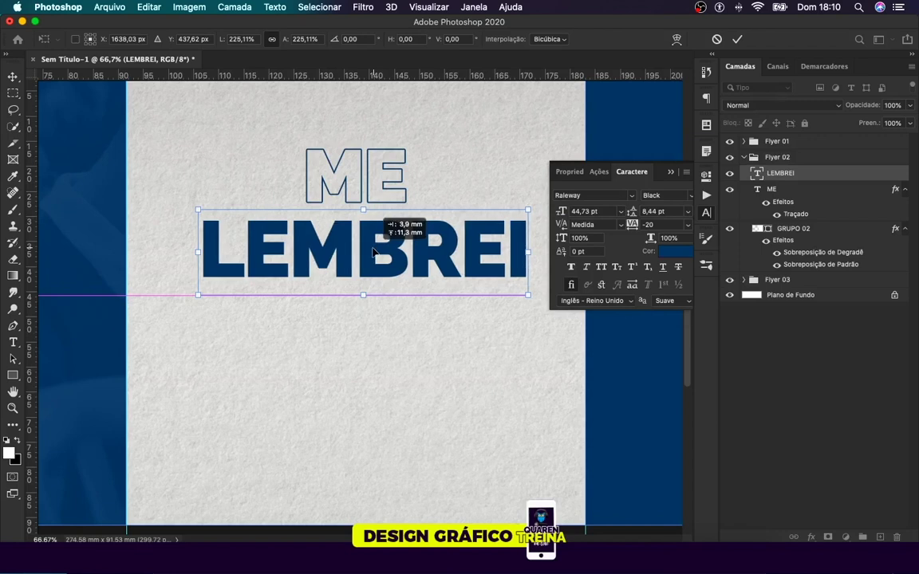
key(Return)
key(shift+Up)
key(shift+Up)
key(shift+Up)
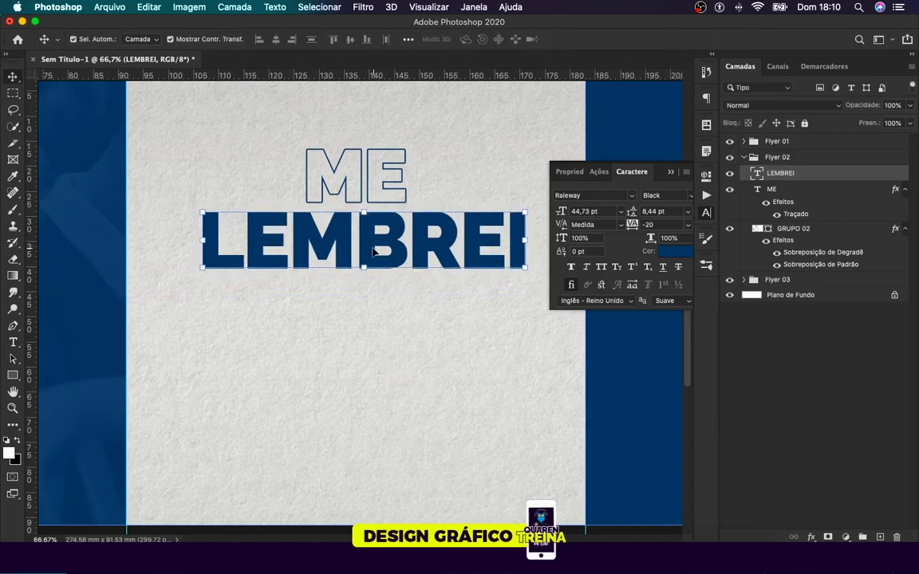
Step: Duplicate the outlined ME, retype the copy as DE, and centre it under LEMBREI
click(375, 183)
key(super+j)
key(shift+Down)
key(shift+Down)
key(shift+Down)
key(shift+Down)
key(shift+Down)
key(shift+Down)
key(shift+Down)
key(shift+Down)
key(shift+Down)
key(shift+Down)
key(shift+Down)
key(shift+Down)
key(shift+Down)
key(shift+Down)
key(shift+Down)
key(shift+Down)
key(shift+Down)
key(shift+Down)
key(shift+Down)
key(shift+Down)
key(shift+Down)
key(shift+Down)
key(shift+Down)
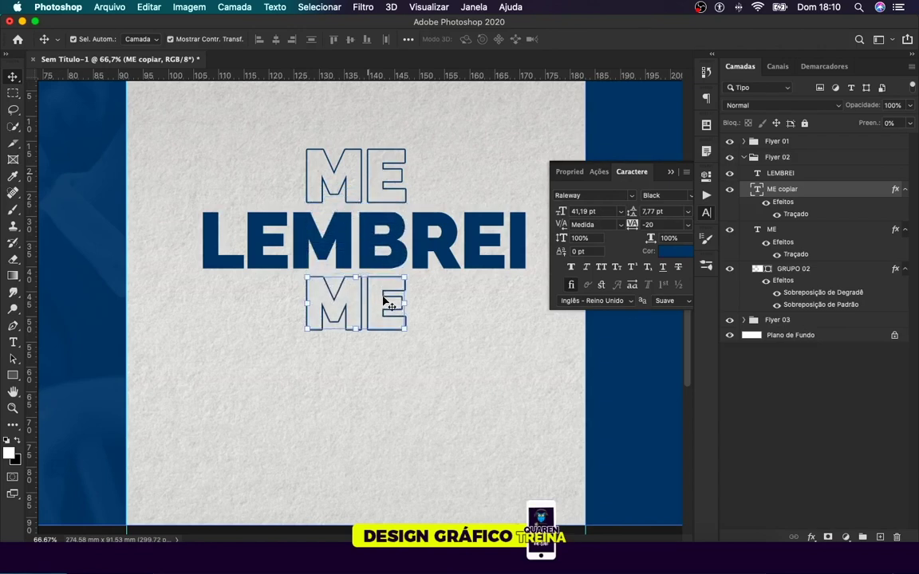
double_click(384, 300)
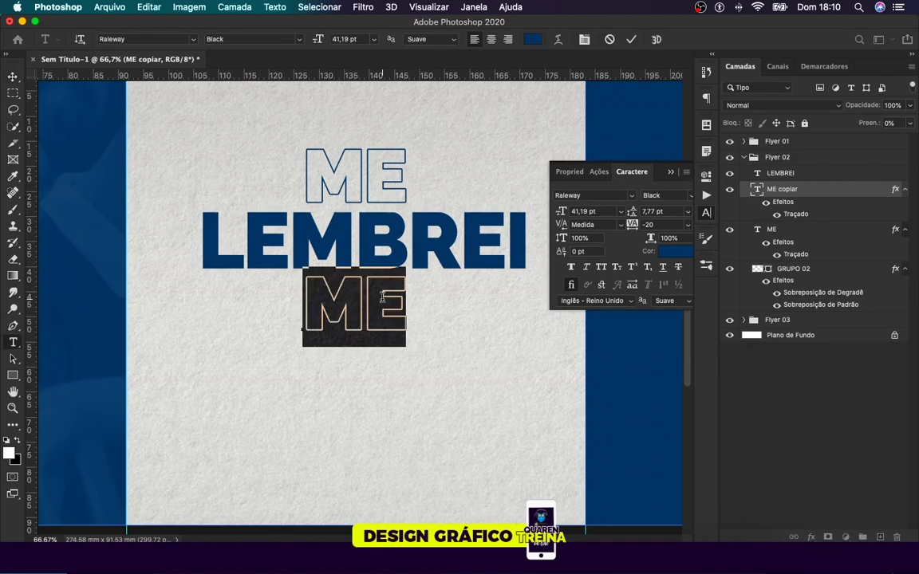
text(DE)
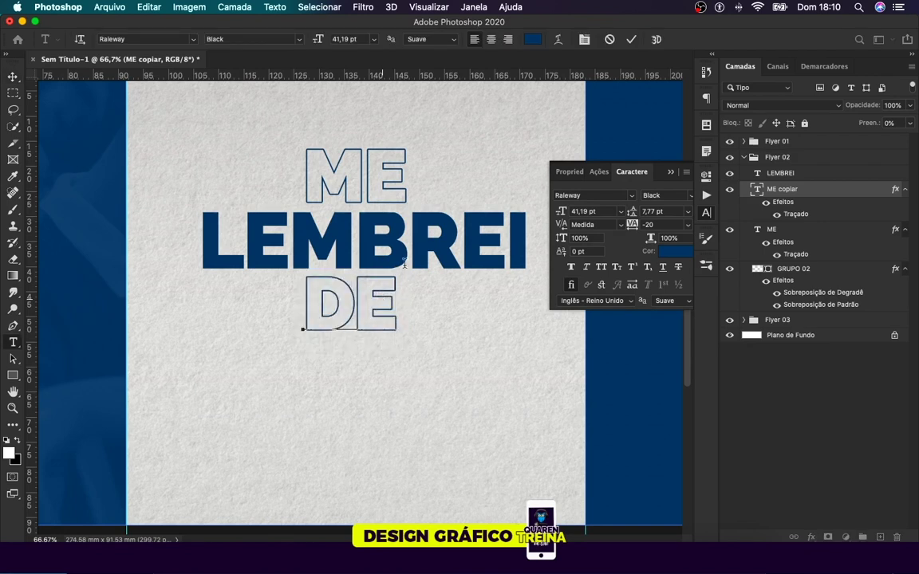
click(12, 77)
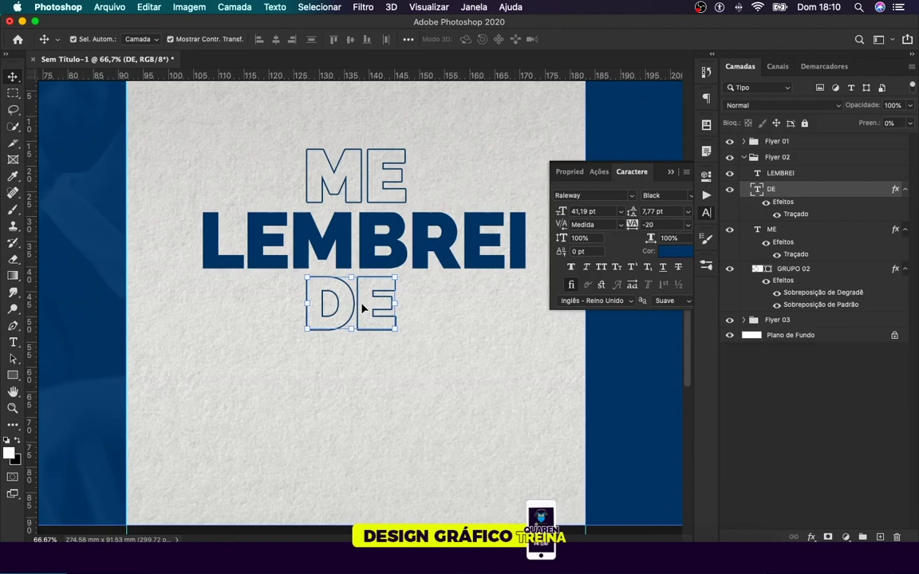
drag(357, 308, 366, 307)
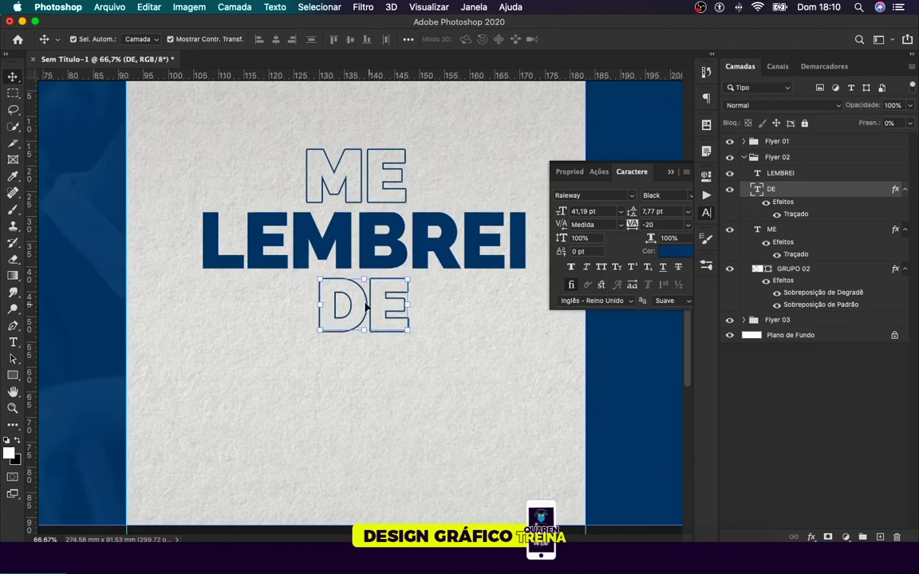
click(509, 275)
click(488, 268)
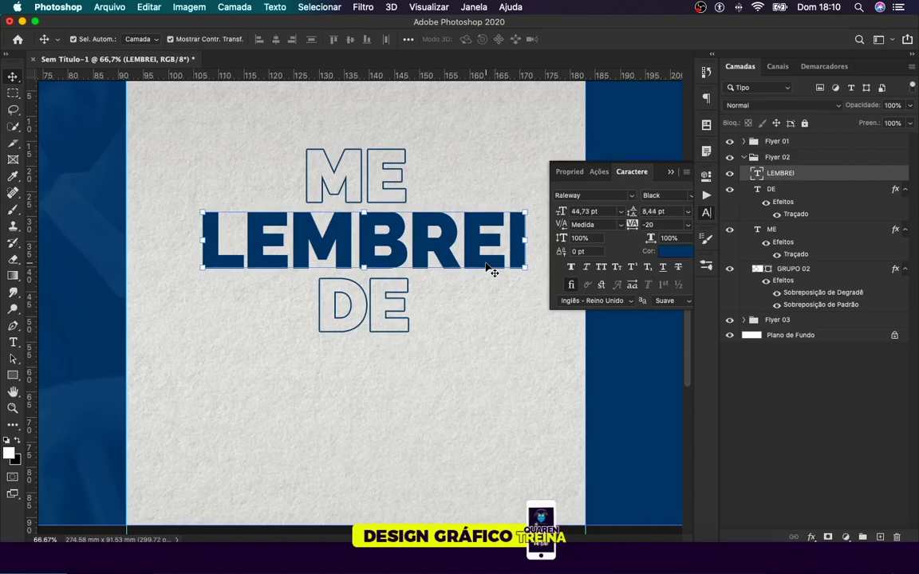
Step: Duplicate LEMBREI, move the copy below DE, and retype it as VOCÊ
key(j)
key(ctrl+j)
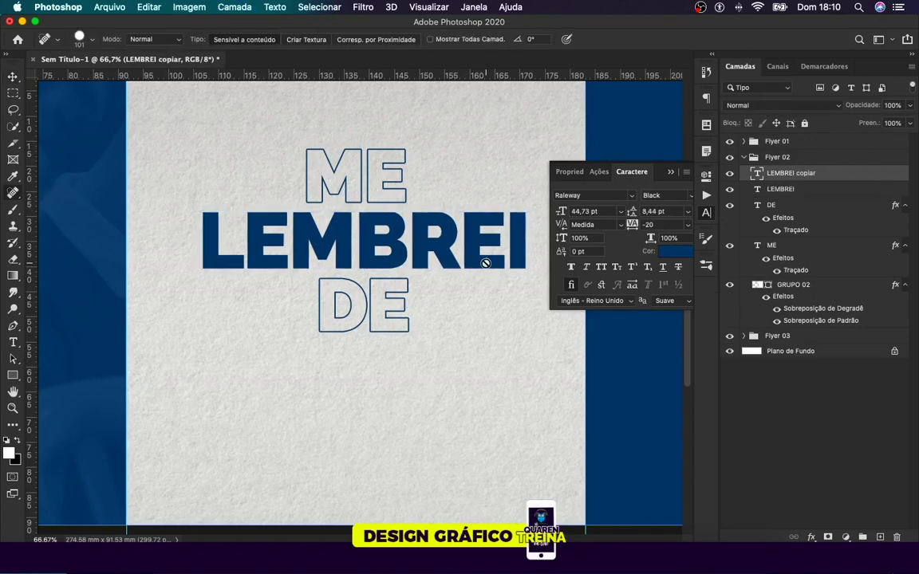
click(12, 76)
key(shift+Down)
key(shift+Down)
key(shift+Down)
key(shift+Down)
key(shift+Down)
key(shift+Down)
key(shift+Down)
key(shift+Down)
key(shift+Down)
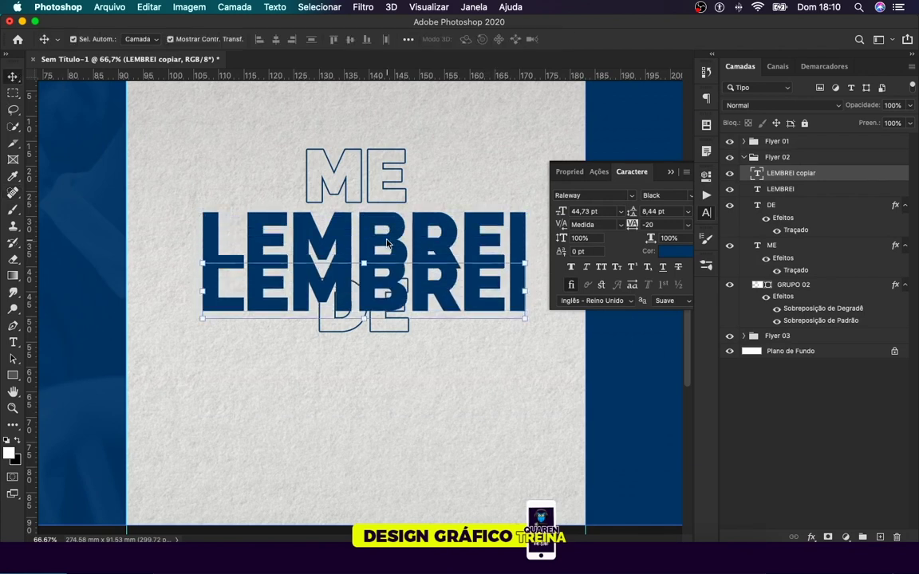
key(shift+Down)
key(shift+Down)
key(shift+Down)
key(shift+Down)
key(shift+Down)
key(shift+Down)
key(shift+Down)
key(shift+Down)
key(shift+Down)
key(shift+Down)
key(shift+Down)
key(shift+Down)
key(shift+Down)
key(shift+Down)
key(shift+Down)
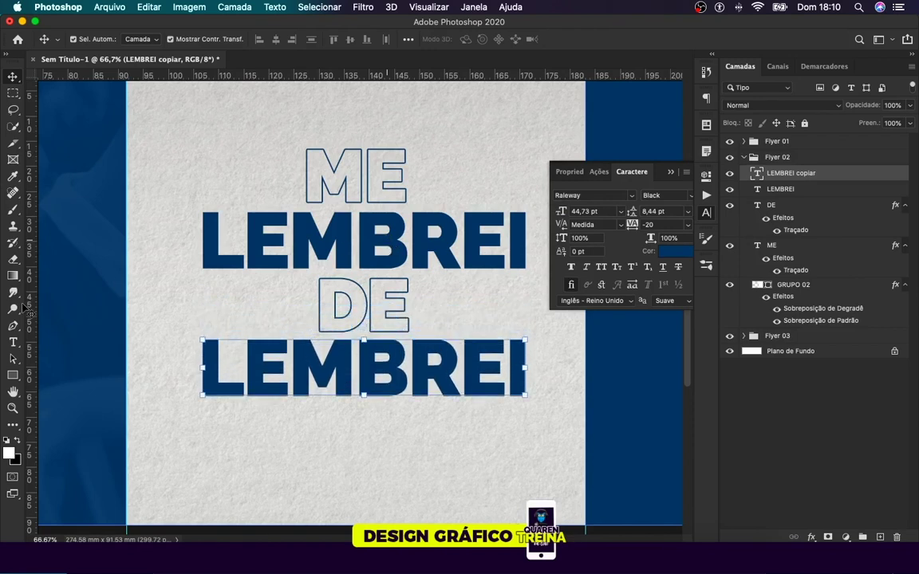
key(t)
double_click(392, 385)
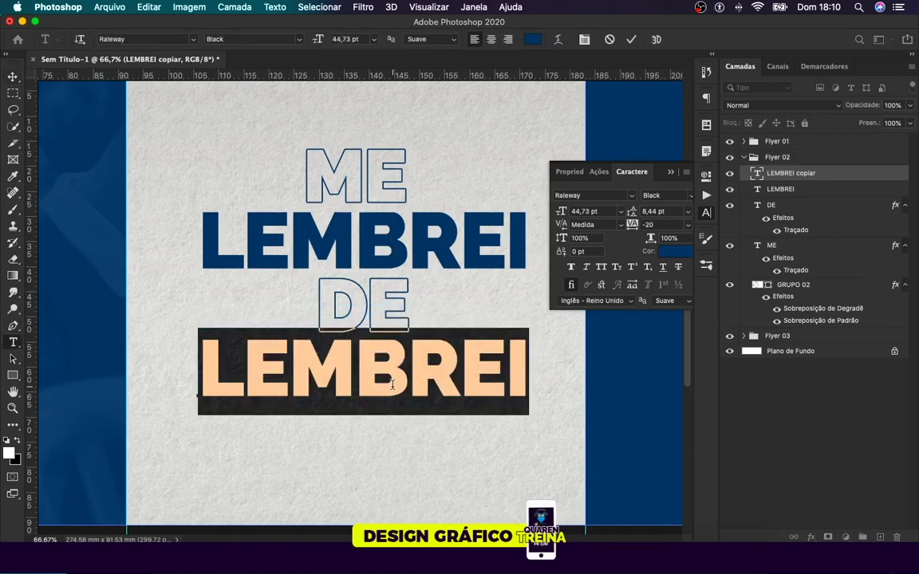
text(V)
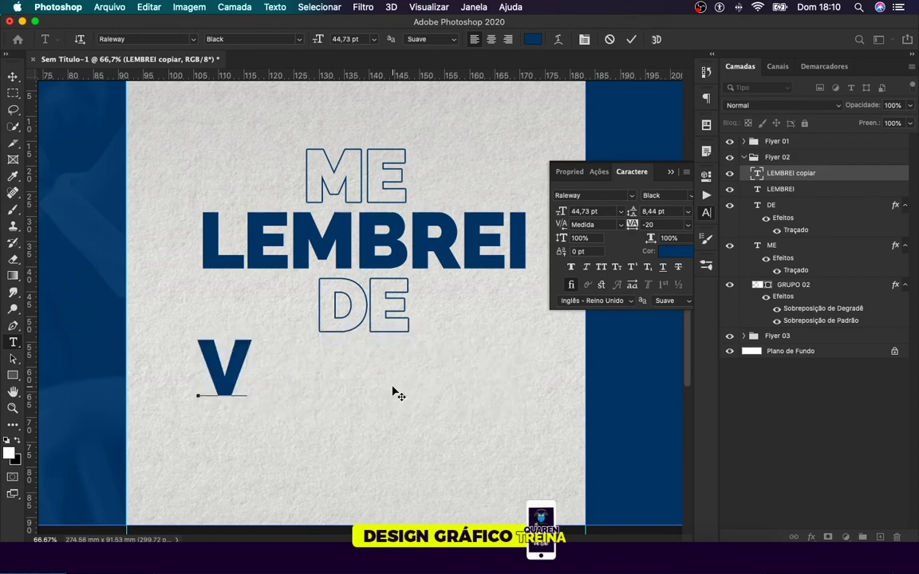
text(OC)
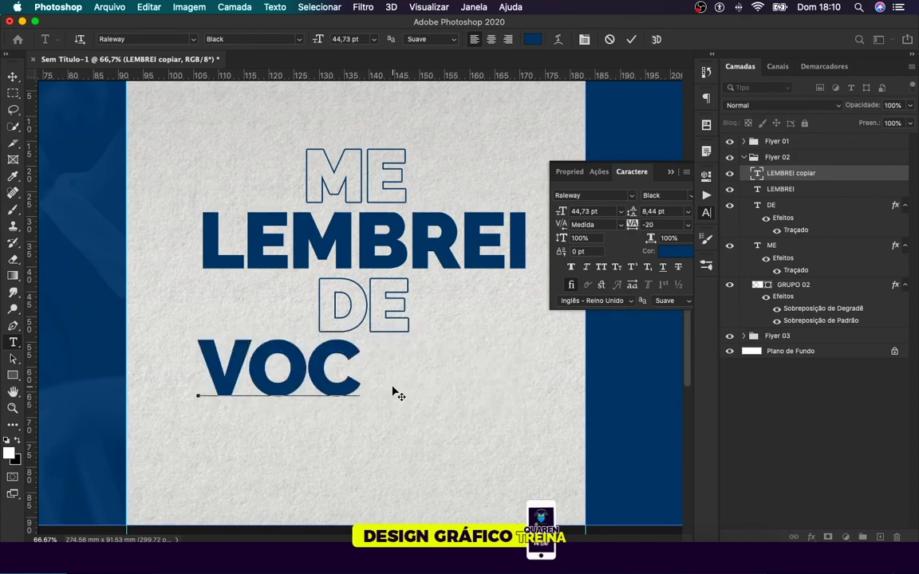
text(Ê)
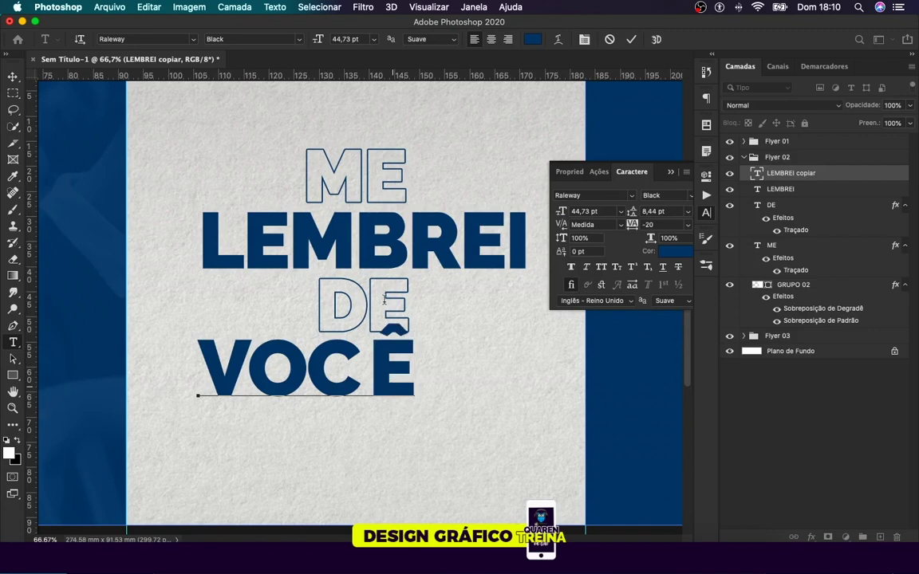
click(13, 77)
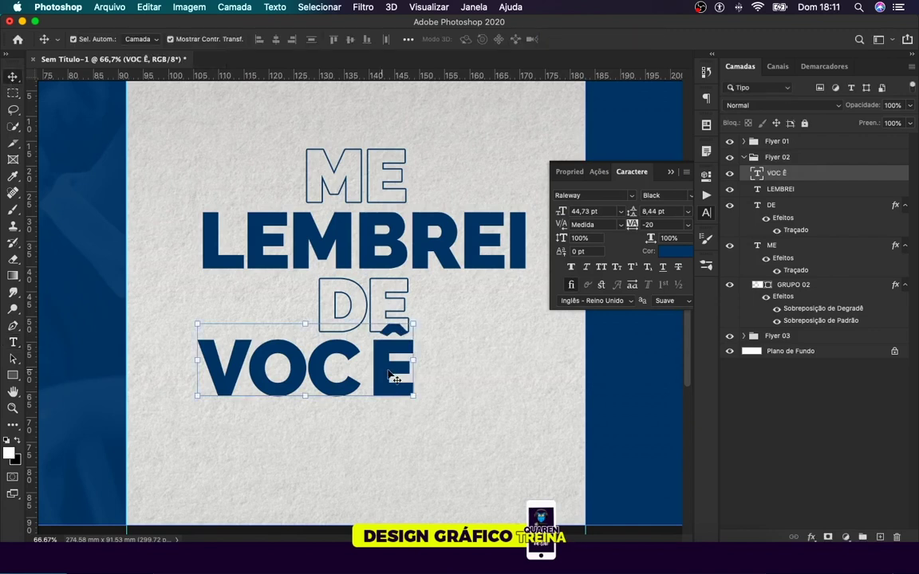
Step: Centre VOCÊ under DE, keeping its original letter tracking
drag(381, 374, 417, 378)
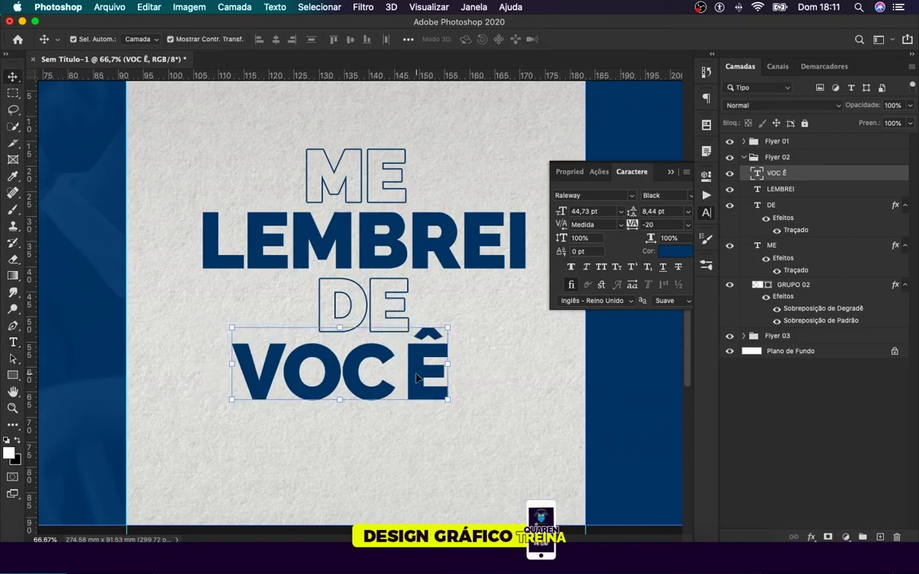
click(687, 225)
click(661, 299)
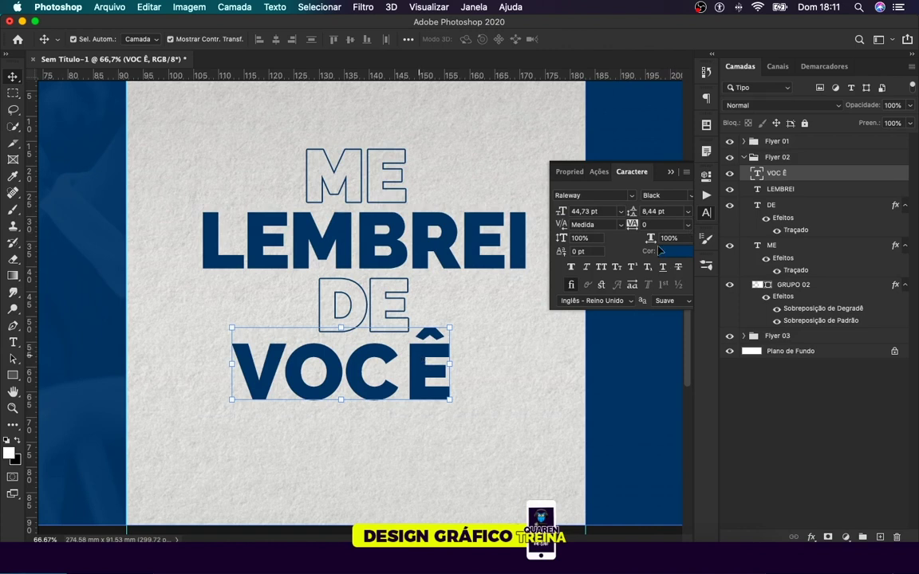
click(435, 250)
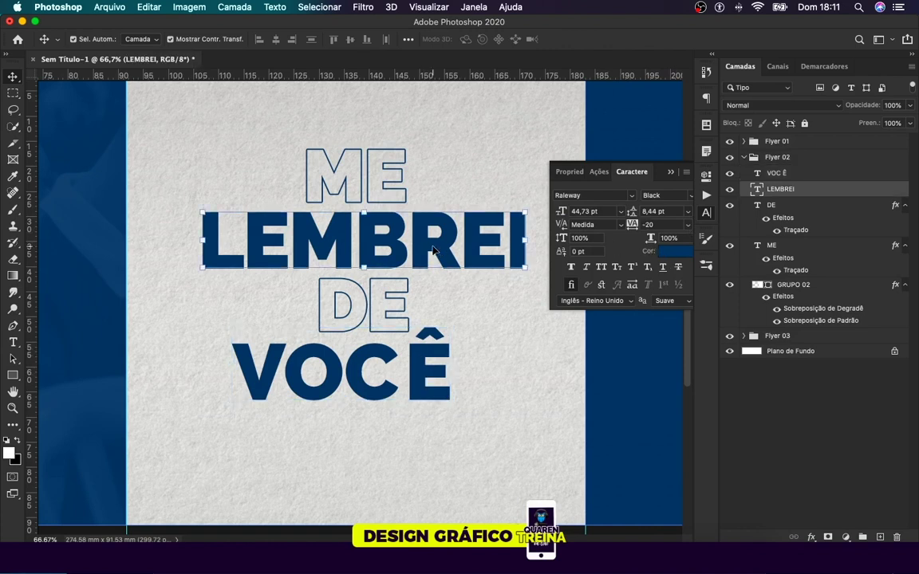
click(429, 352)
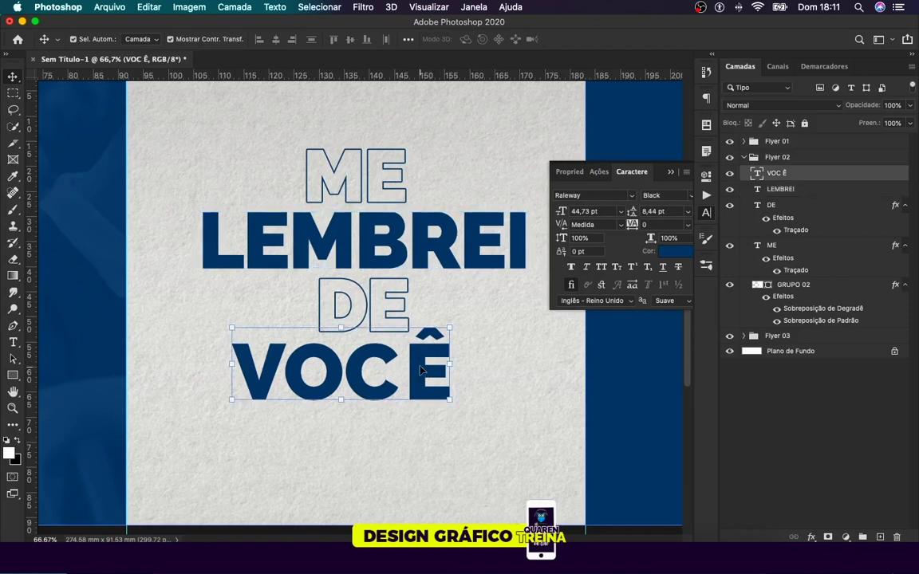
key(ctrl+z)
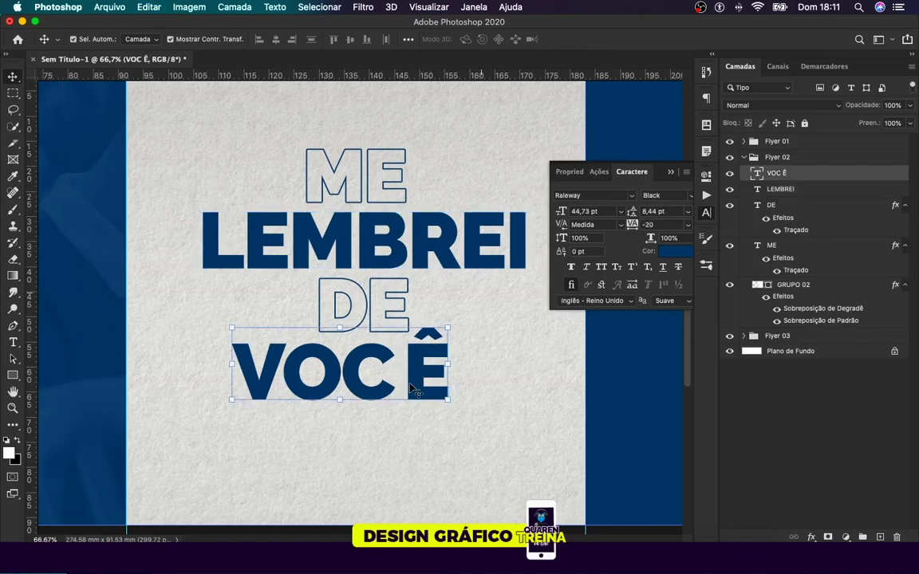
key(ctrl+t)
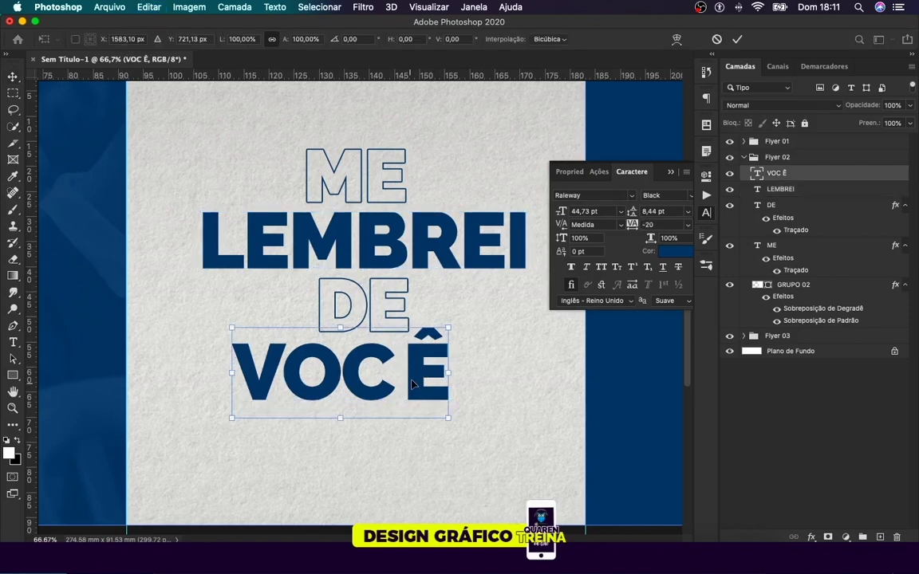
mouse_move(413, 382)
mouse_down()
mouse_move(445, 385)
mouse_move(437, 386)
mouse_up()
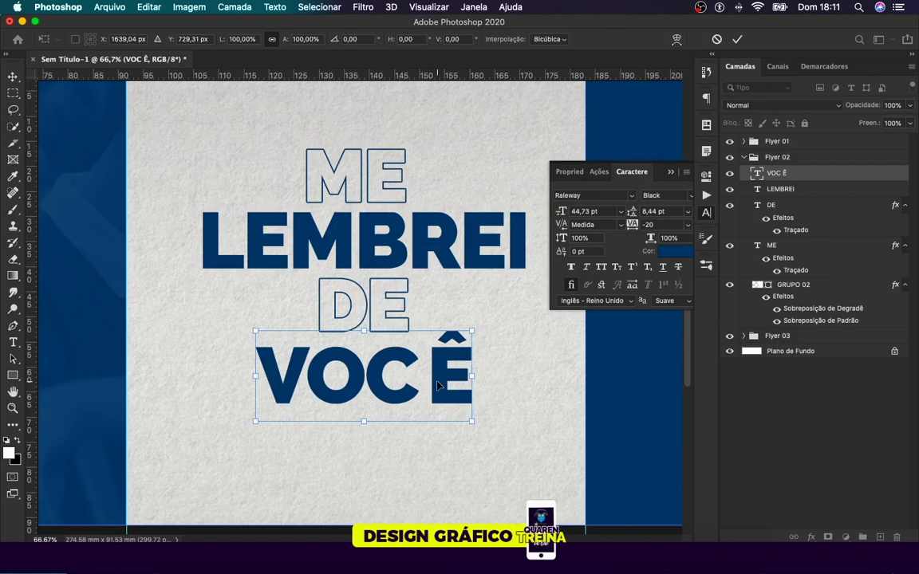
key(Up)
key(Up)
key(Up)
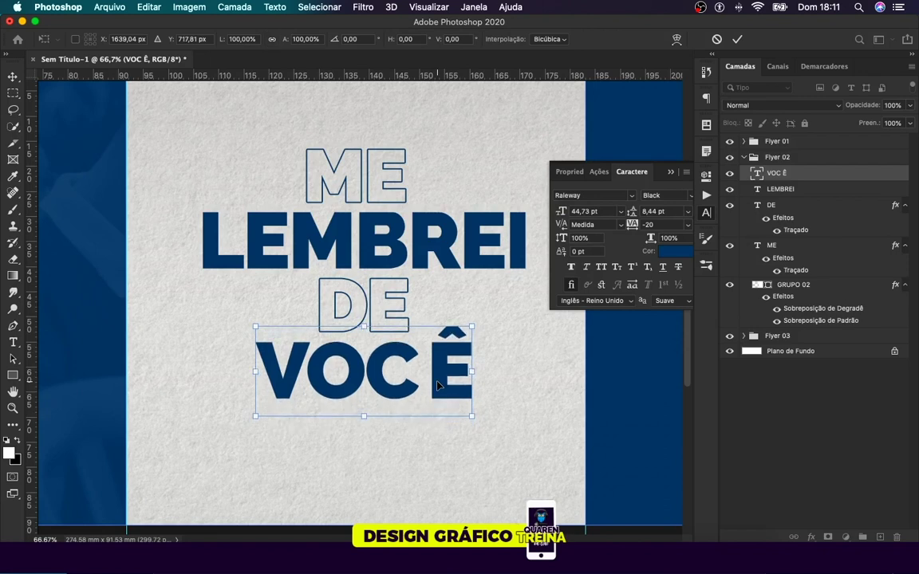
key(Return)
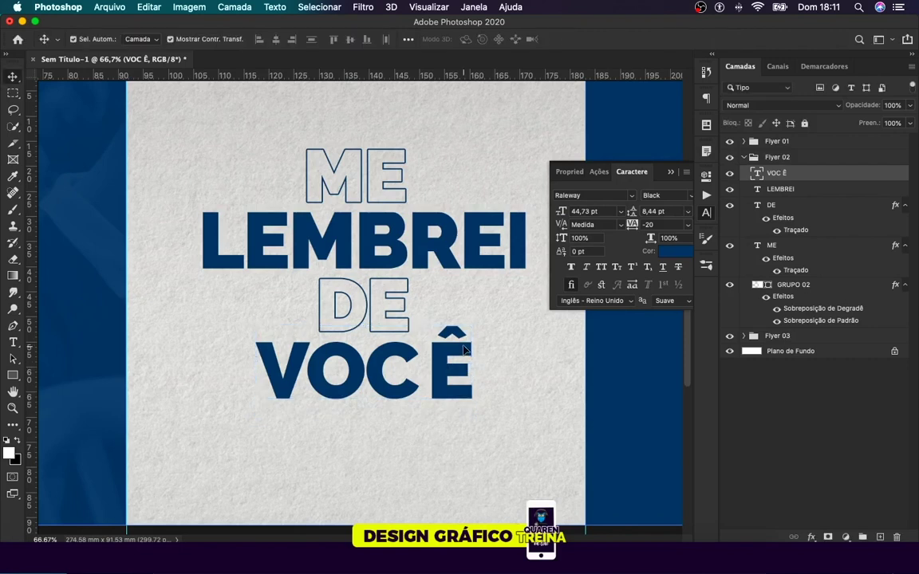
Step: Add an exclamation mark so the last line reads VOCÊ!
double_click(467, 348)
click(473, 360)
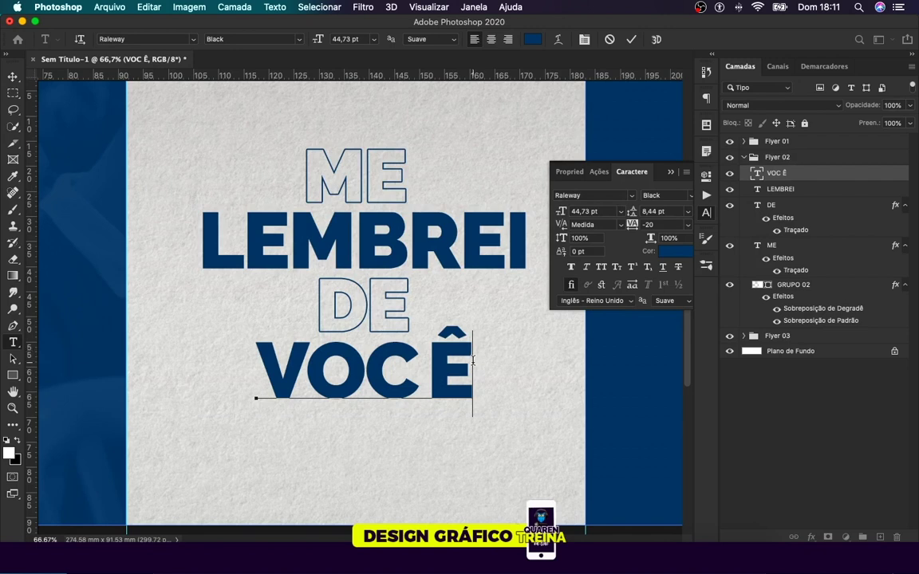
text(!)
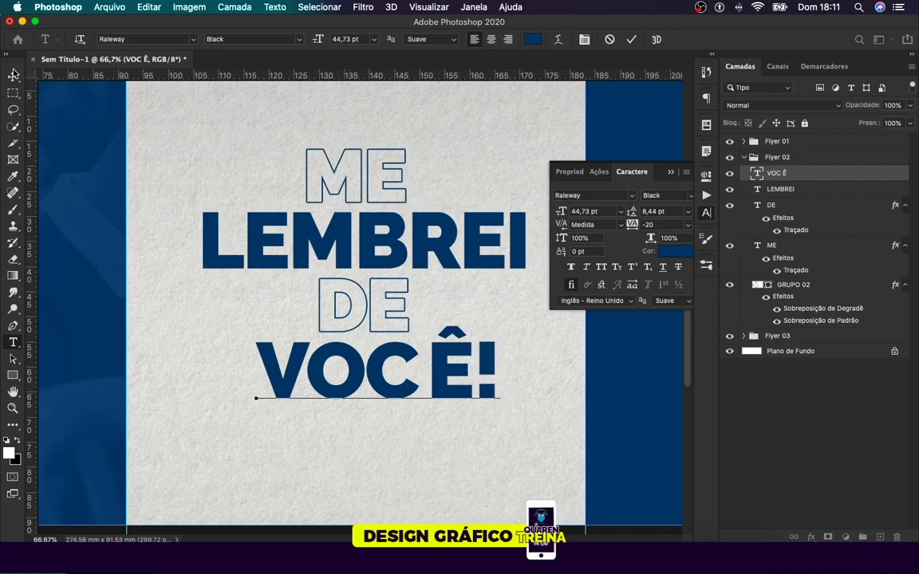
click(13, 75)
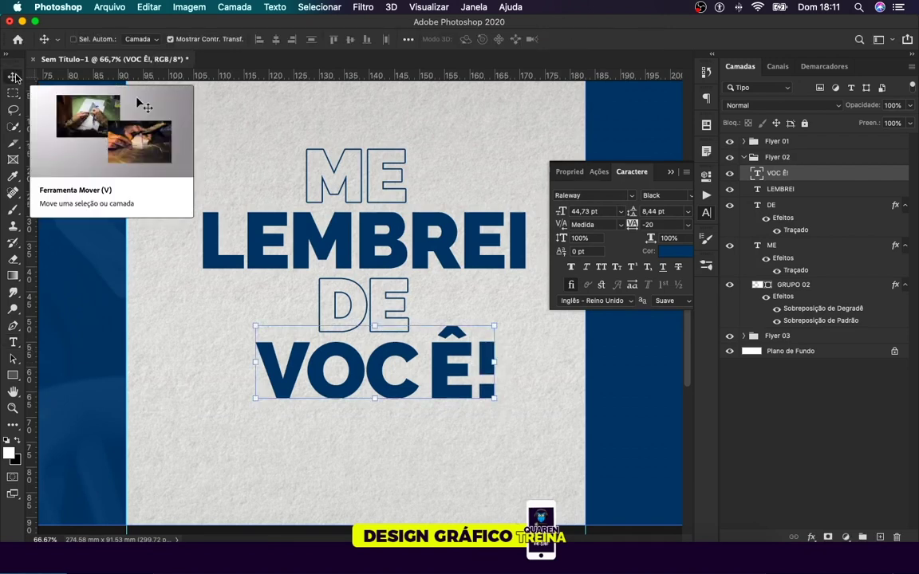
key(ctrl+minus)
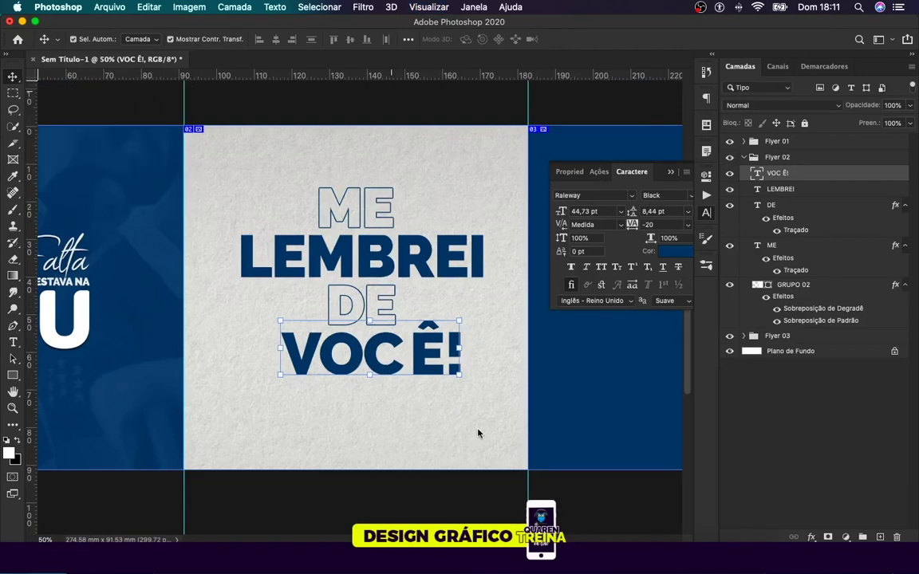
Step: Group the VOCÊ!, LEMBREI, DE and ME layers into a group named Texto
click(825, 391)
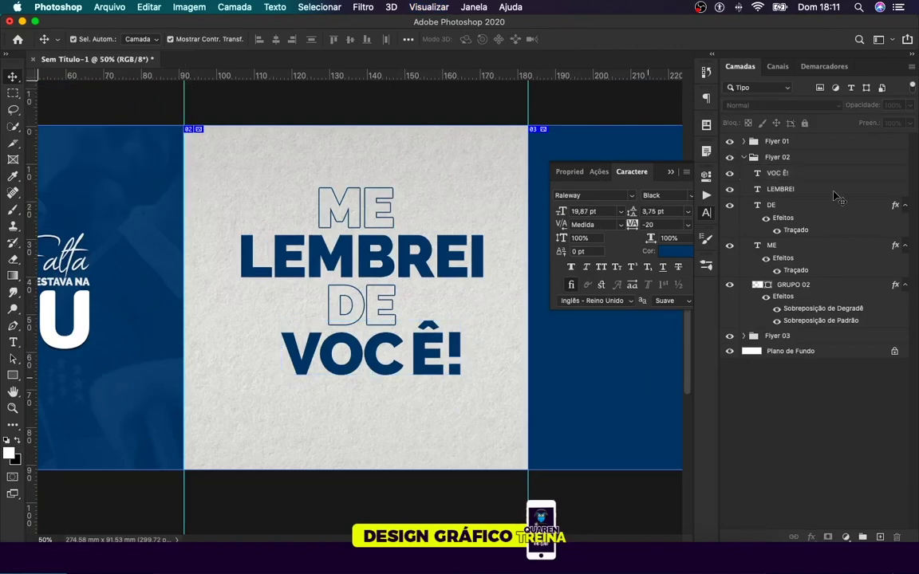
click(777, 173)
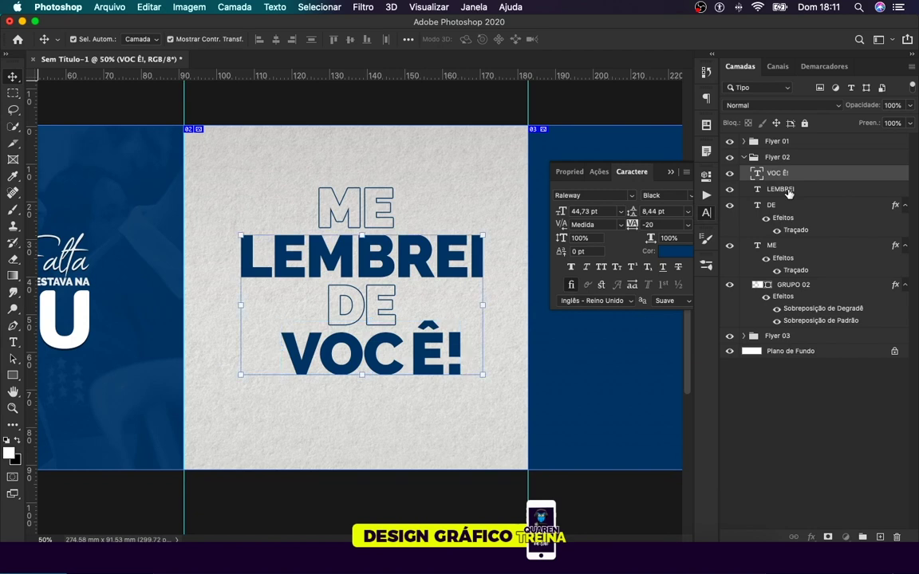
shift+click(780, 190)
shift+click(788, 247)
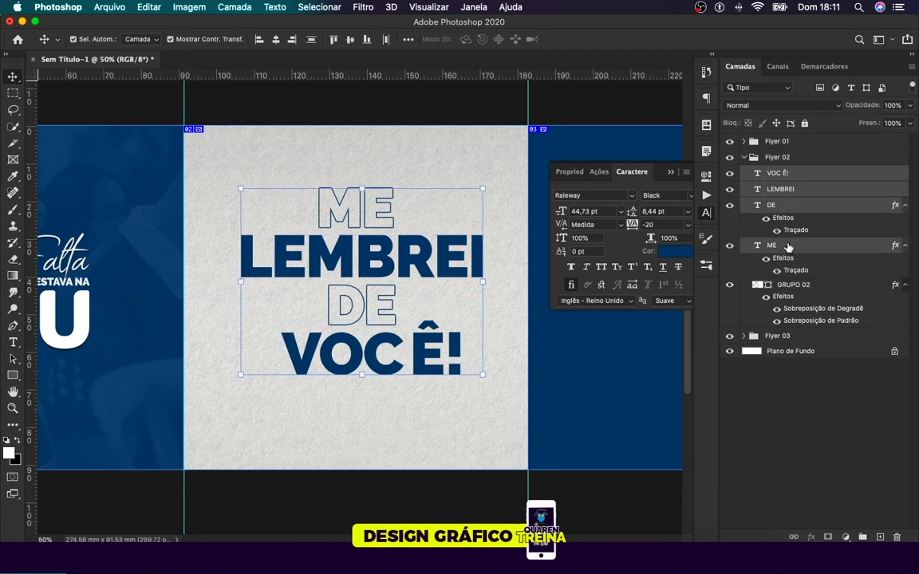
key(ctrl+g)
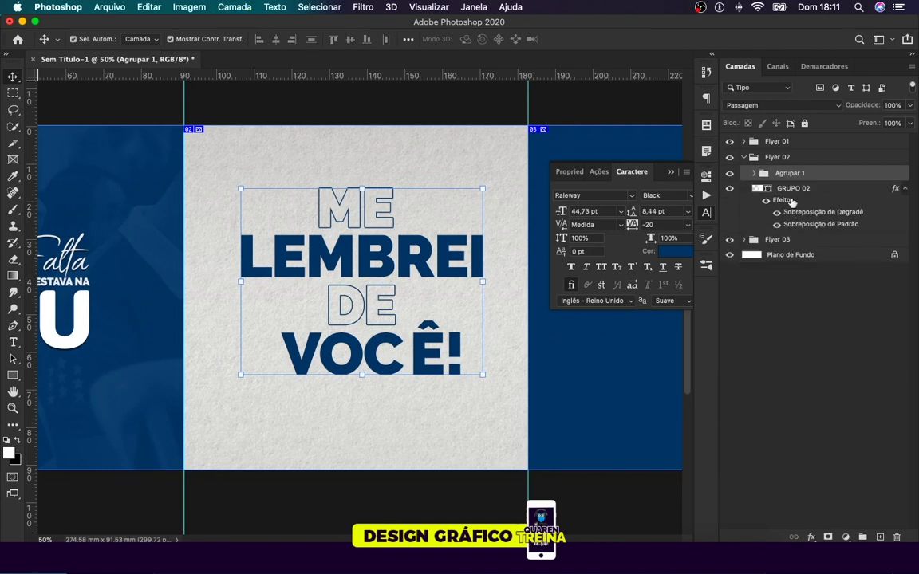
text(Texto)
key(Return)
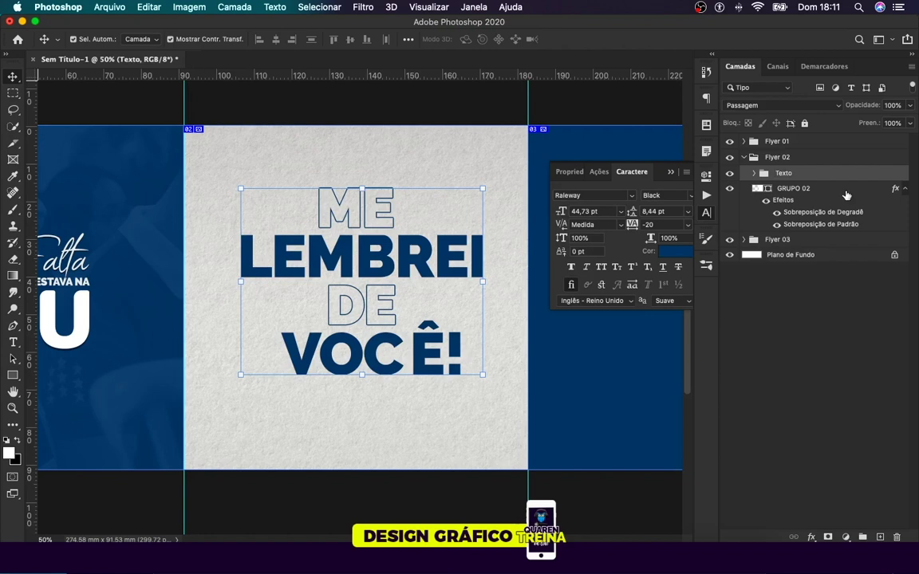
click(850, 297)
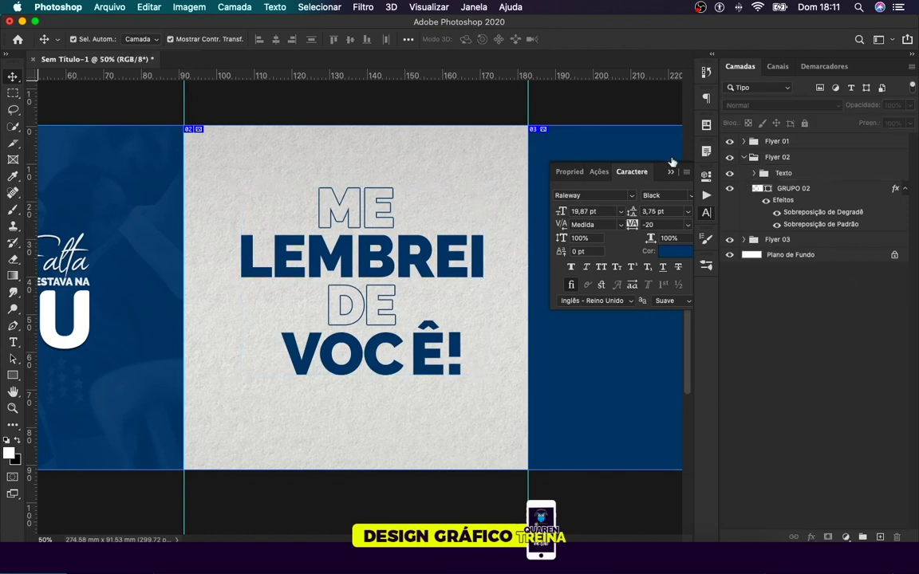
click(109, 6)
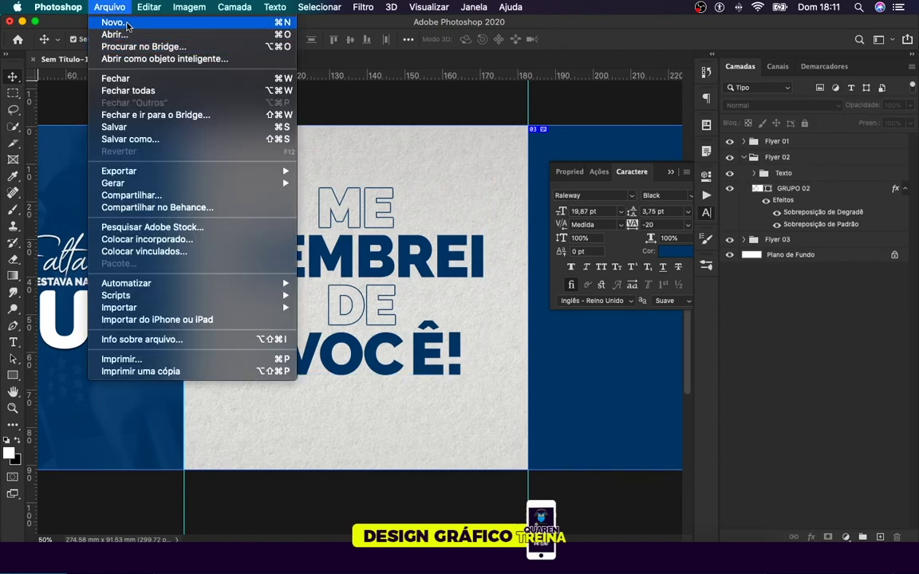
Step: Save the document on the computer as Arte triopsd.psd
click(114, 126)
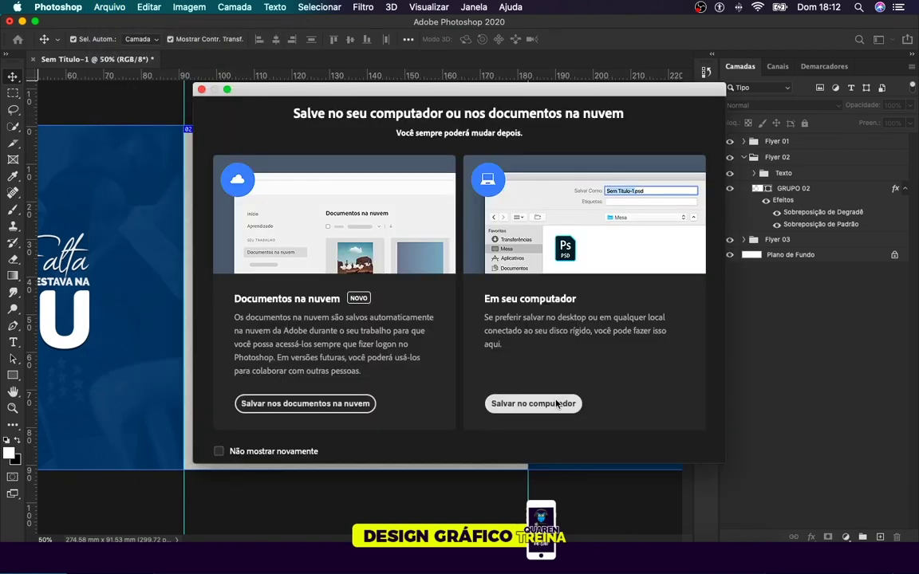
click(557, 404)
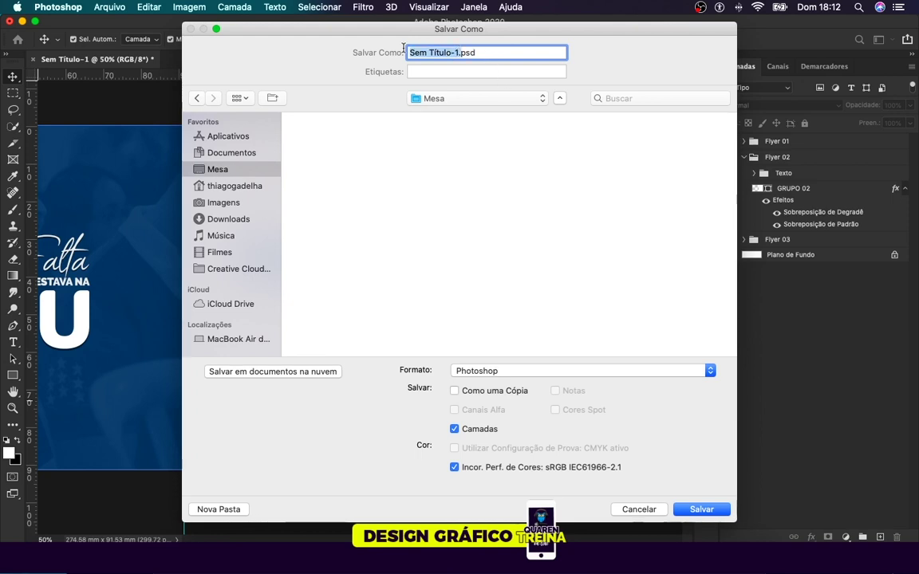
text(Arte )
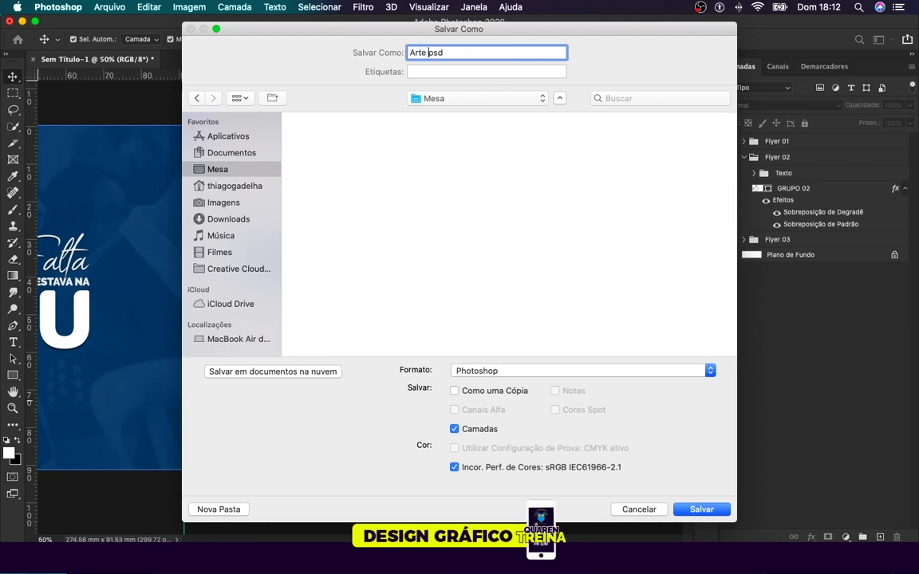
text(trio)
key(Return)
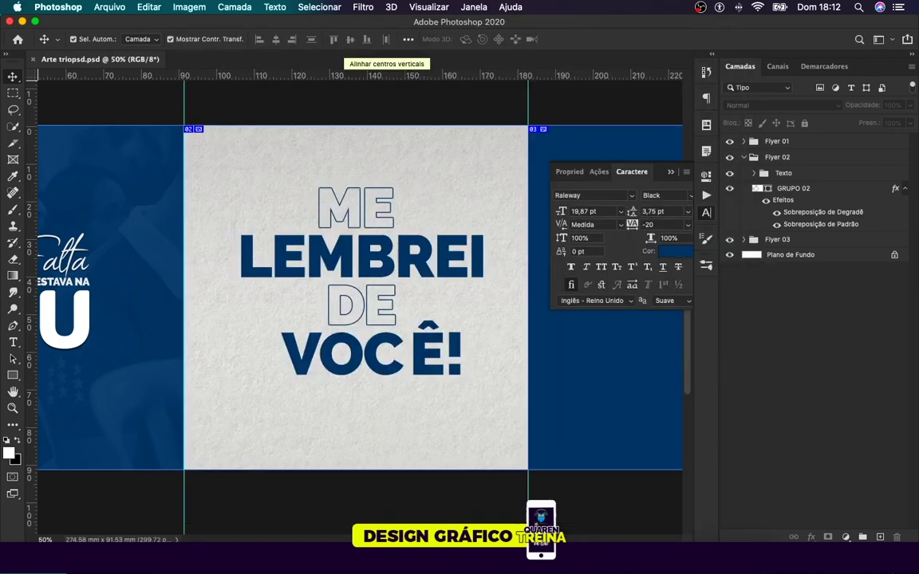
Step: Move the Texto headline group slightly higher on the paper panel
click(670, 172)
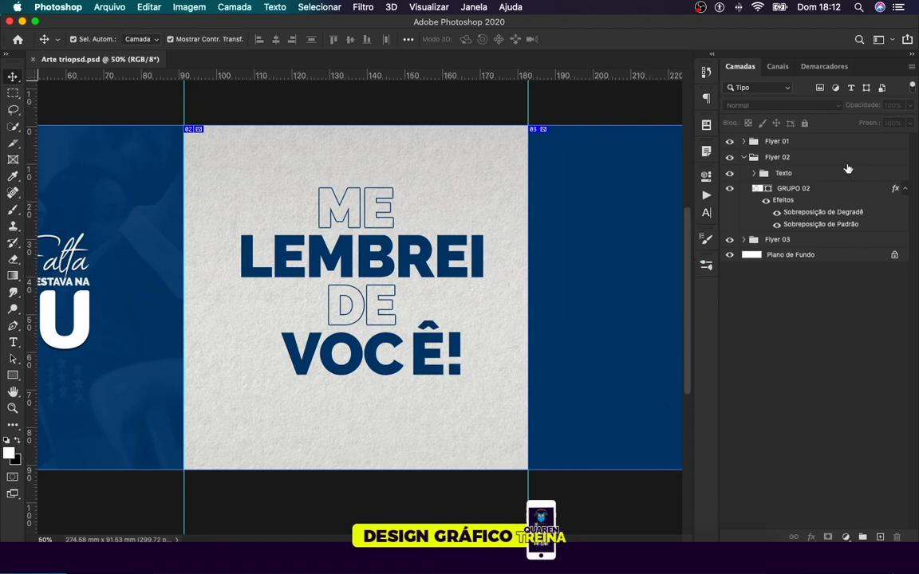
click(783, 173)
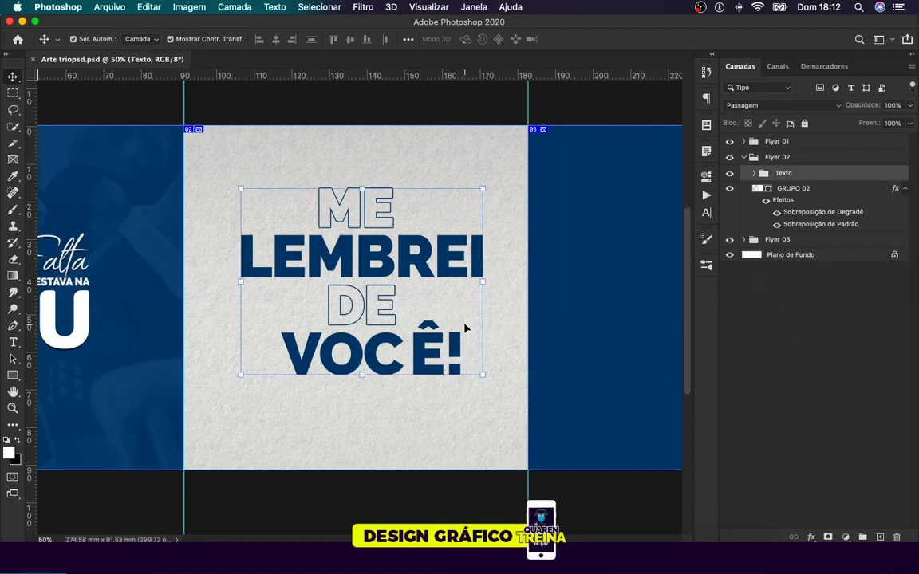
key(shift+Up)
key(shift+Up)
key(shift+Up)
key(shift+Up)
key(shift+Up)
key(shift+Up)
key(shift+Up)
key(shift+Up)
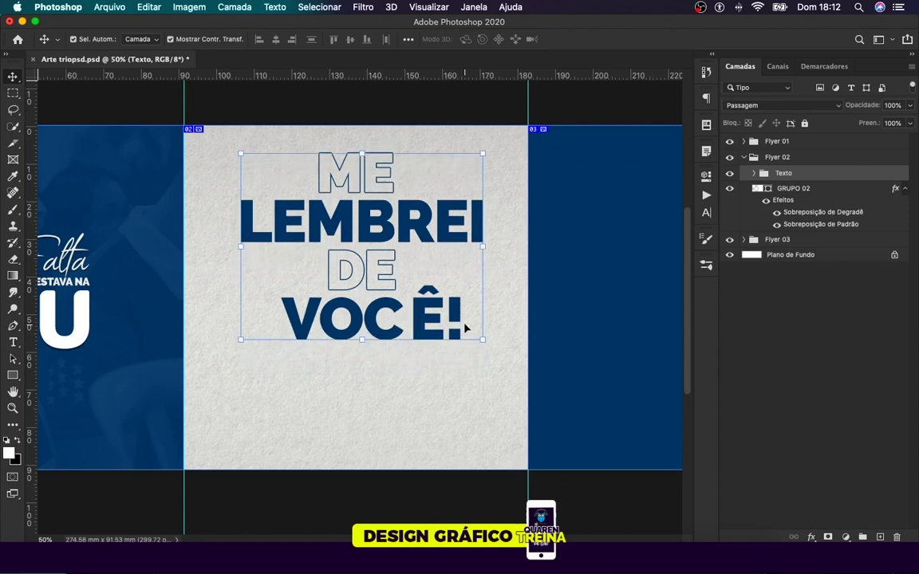
click(757, 371)
key(ctrl+plus)
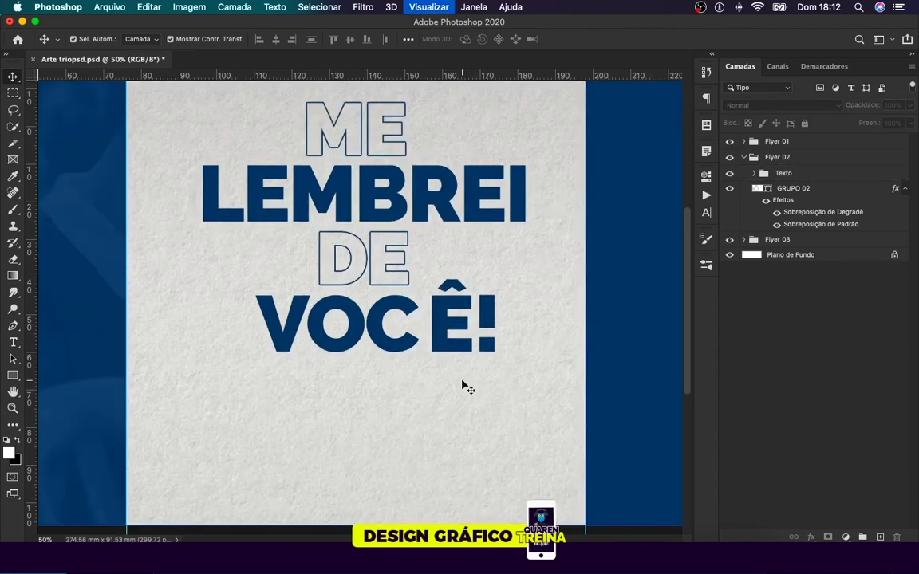
click(453, 392)
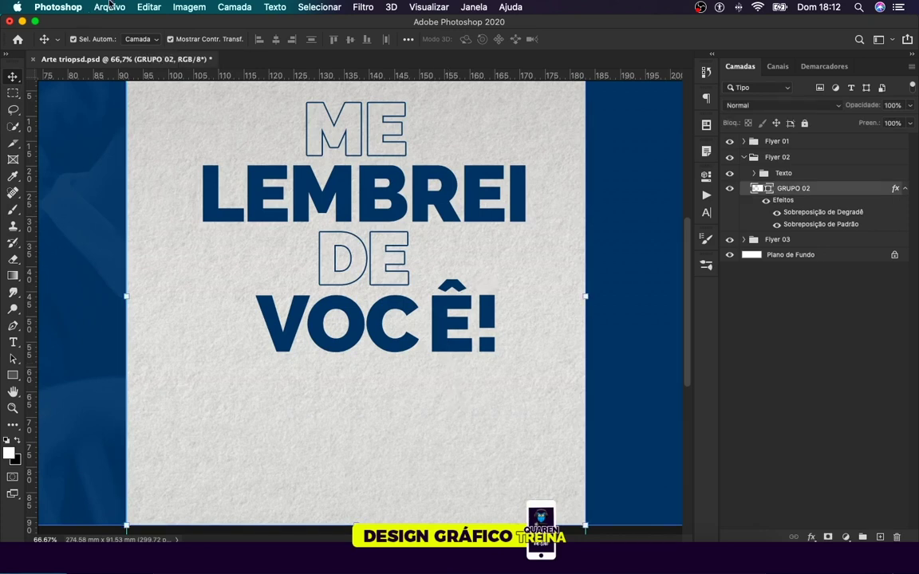
click(110, 7)
Step: Place Photo.png from Downloads and shrink it to about 18% at the panel's bottom
click(135, 227)
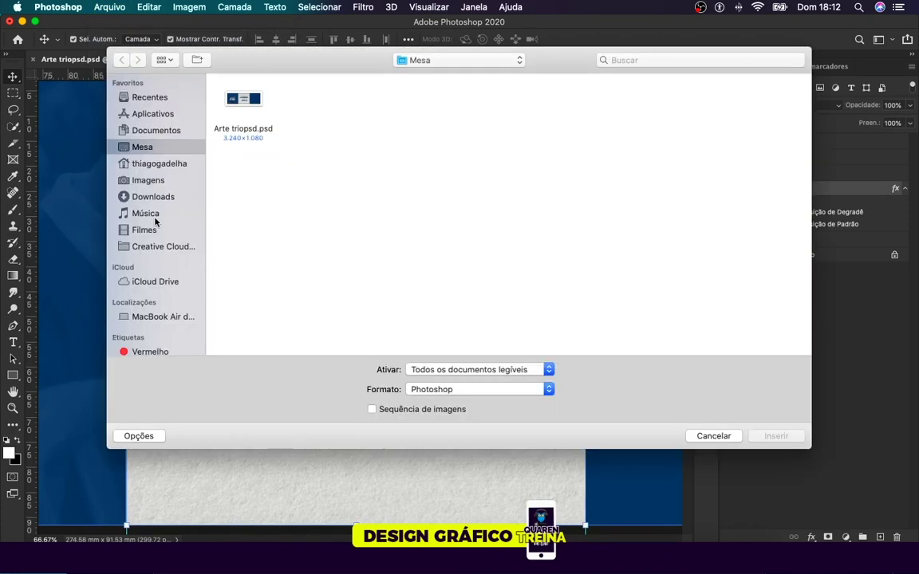
click(147, 197)
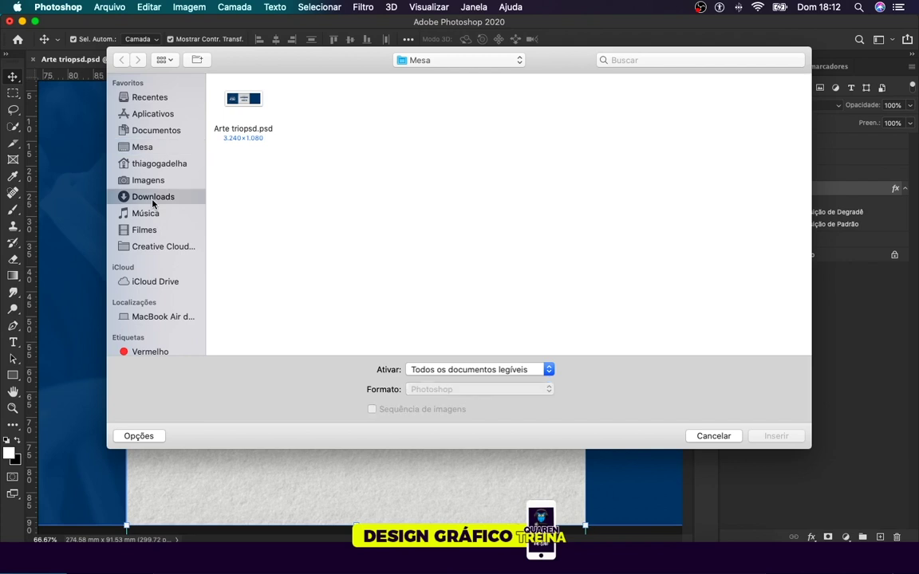
double_click(554, 158)
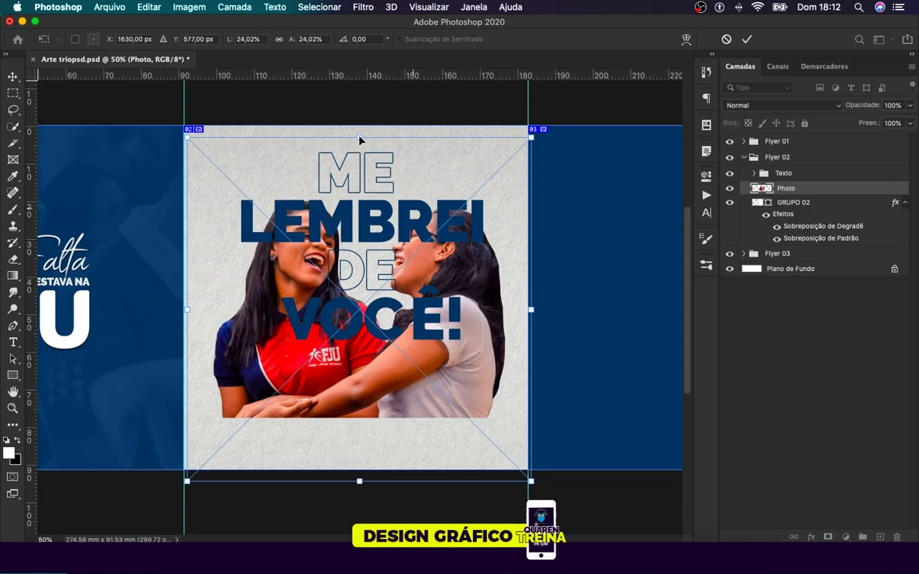
drag(359, 137, 357, 204)
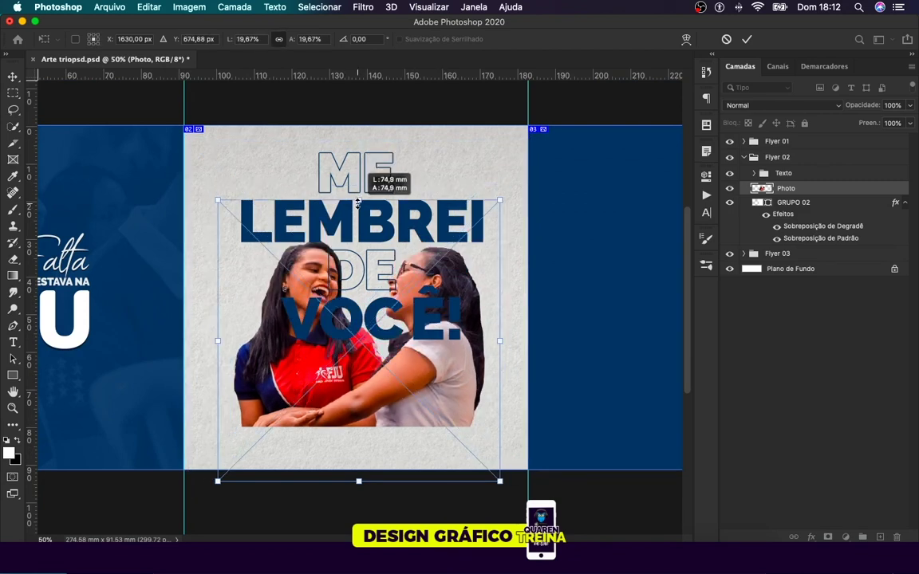
key(shift+Down)
key(shift+Down)
key(shift+Down)
key(shift+Down)
key(shift+Down)
key(shift+Down)
key(shift+Down)
key(shift+Down)
key(shift+Down)
key(shift+Down)
key(shift+Down)
key(shift+Down)
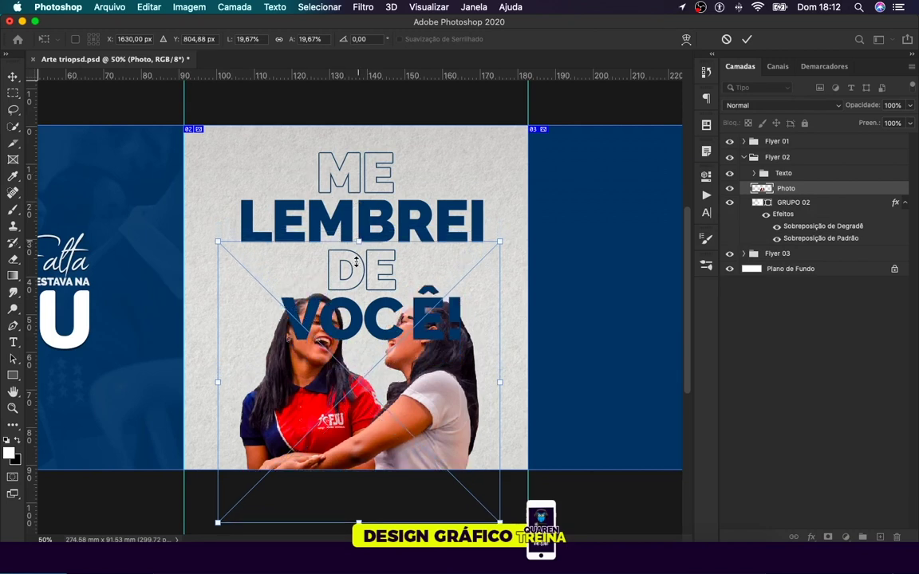
drag(356, 261, 357, 280)
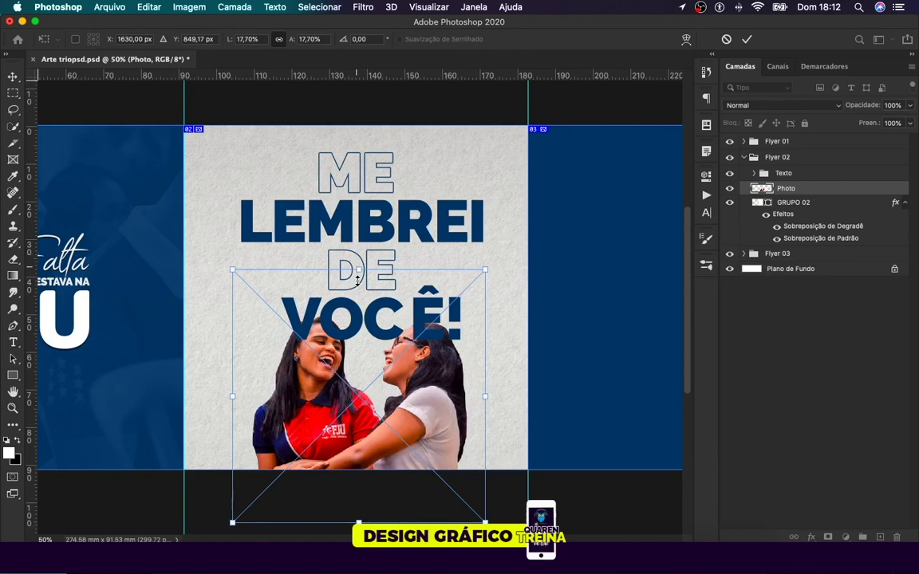
drag(358, 283, 357, 290)
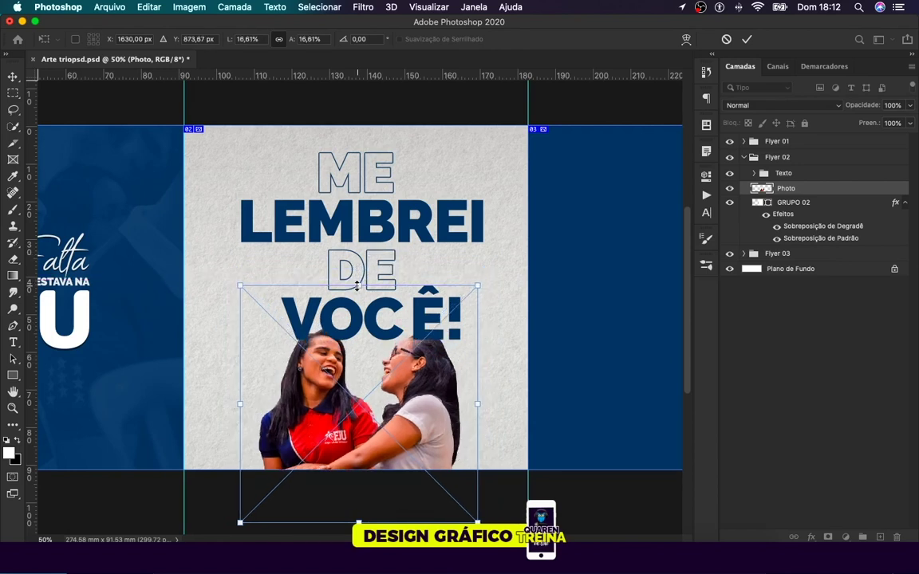
key(Return)
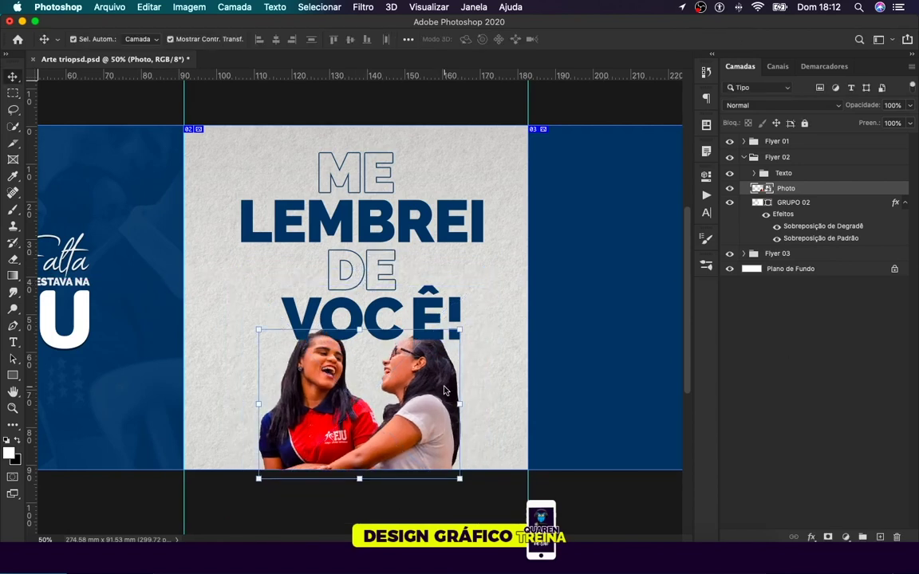
Step: Zoom in to check the Photo layer's placement, then zoom back out to the whole panel
key(ctrl+plus)
click(449, 393)
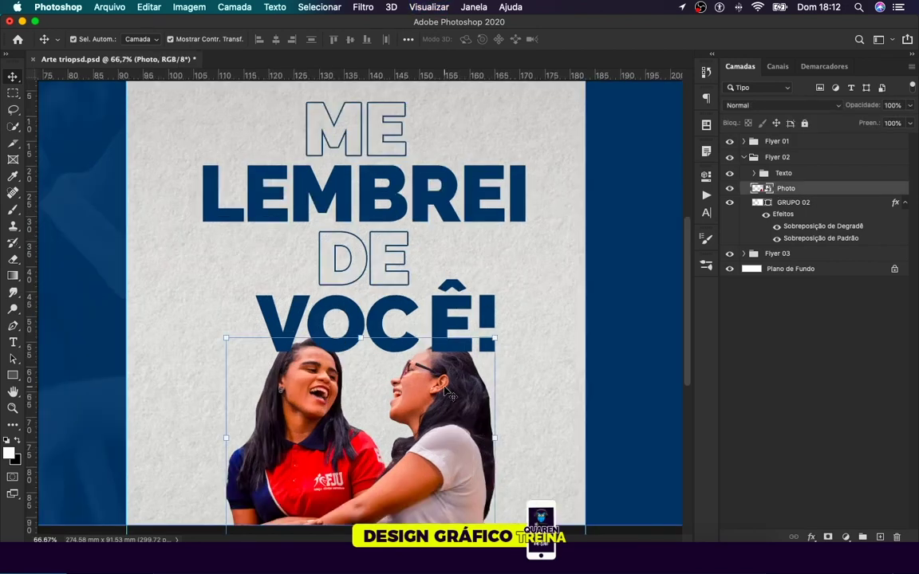
scroll(448, 393, down, 1)
scroll(448, 393, down, 5)
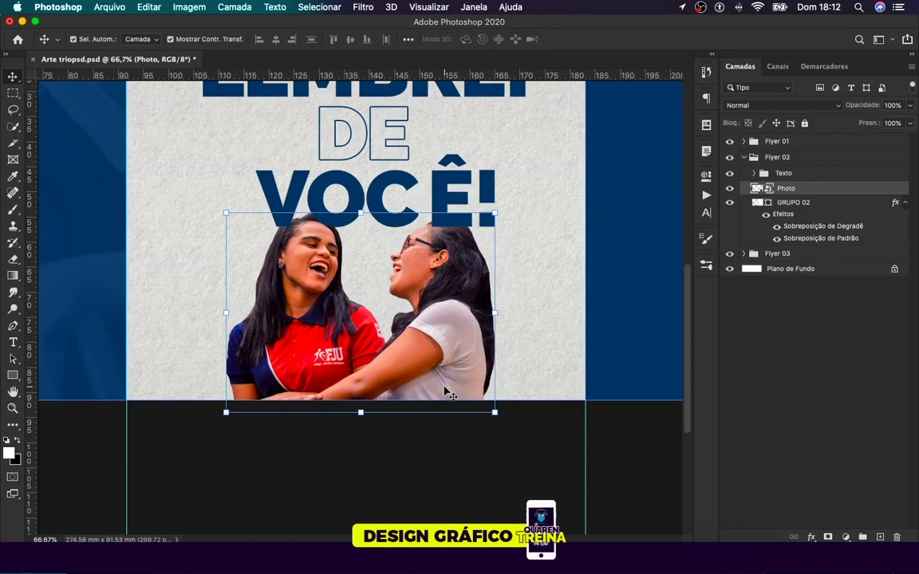
scroll(449, 393, up, 1)
scroll(449, 394, up, 3)
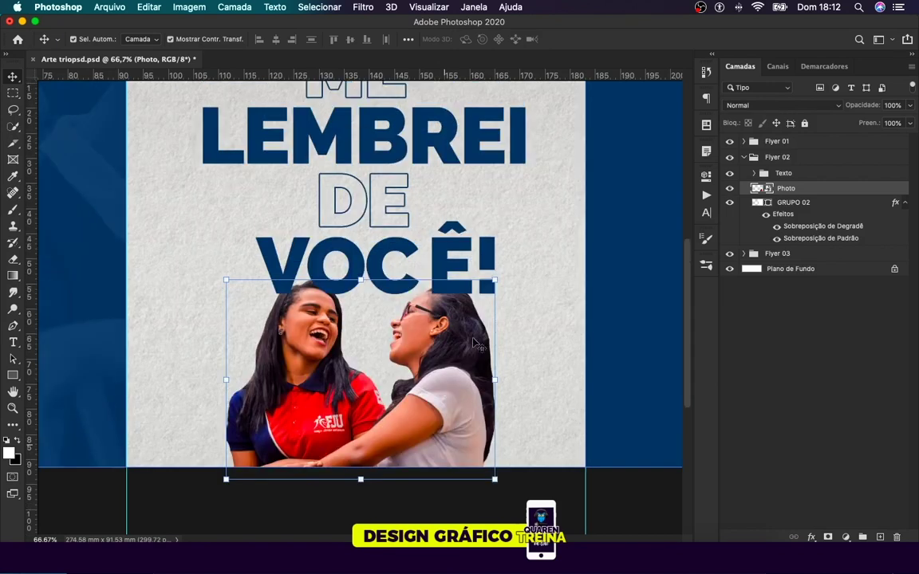
click(762, 393)
key(super+minus)
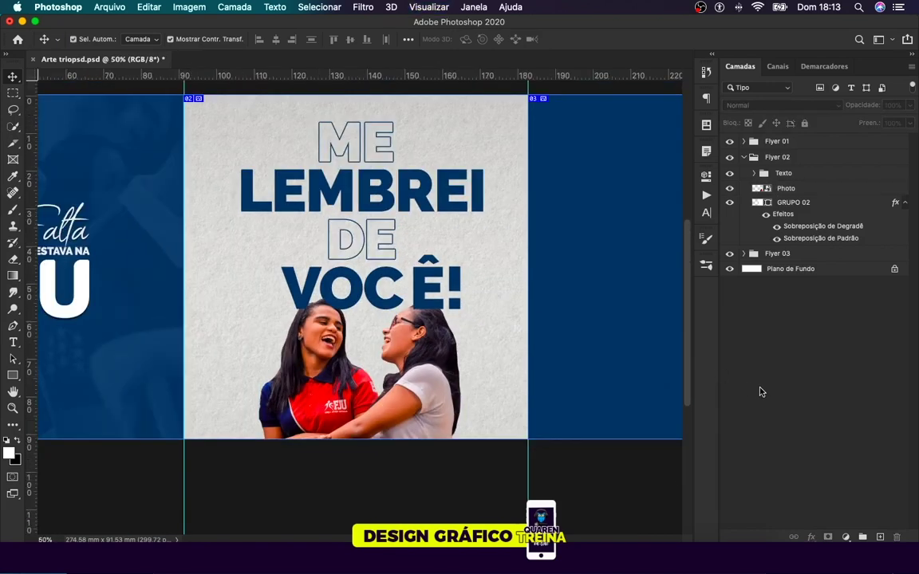
Step: Shrink the Texto headline group to about 94 percent
click(794, 174)
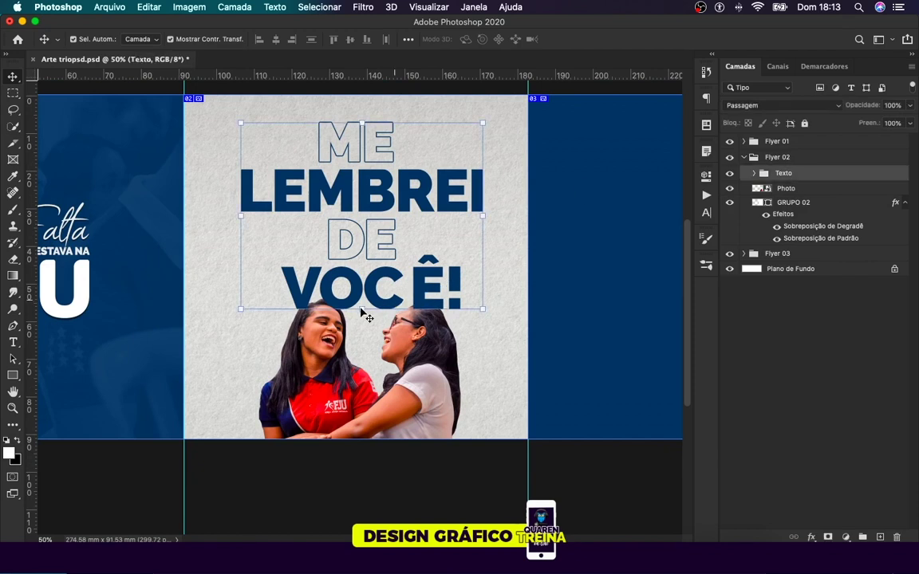
key(super+t)
drag(362, 300, 361, 288)
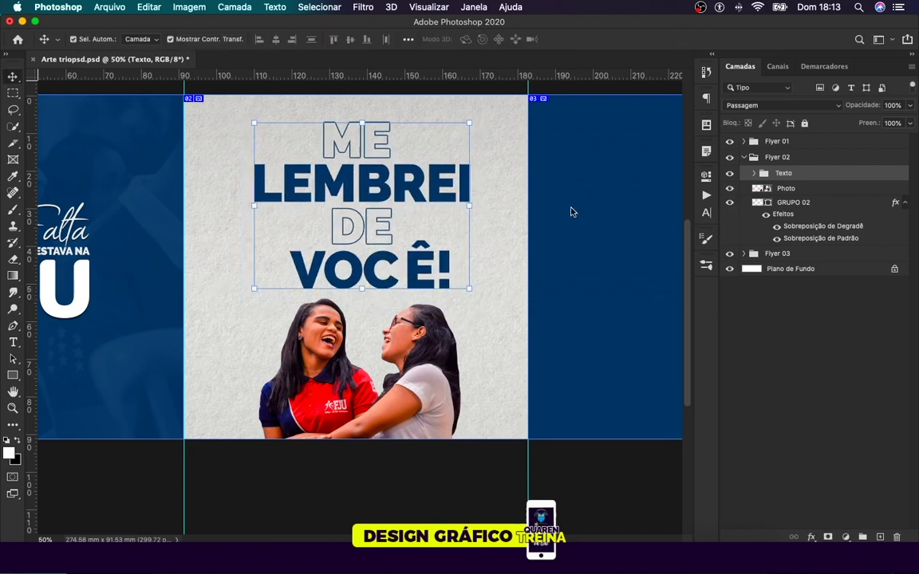
Step: Remove the stray space so the heading reads VOCÊ!, then nudge it slightly left
click(414, 265)
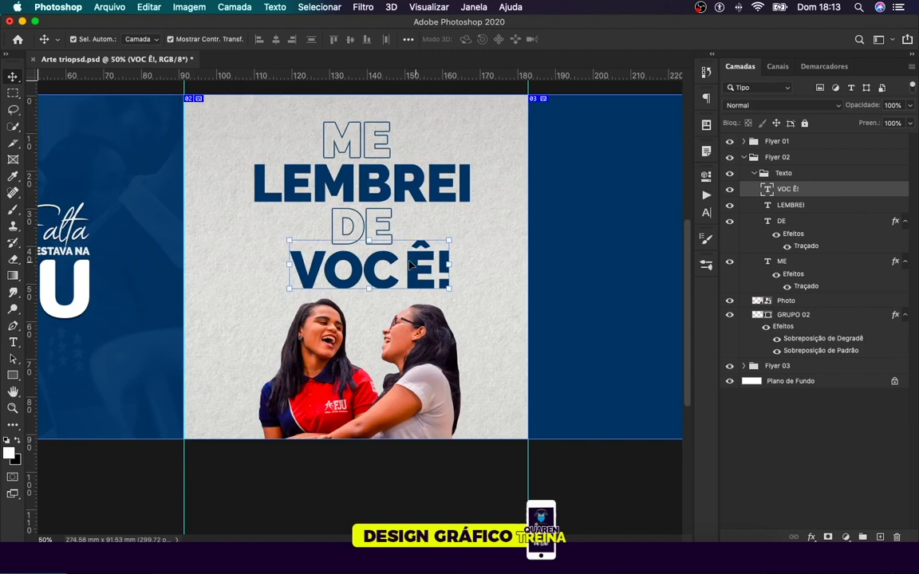
double_click(411, 265)
click(408, 264)
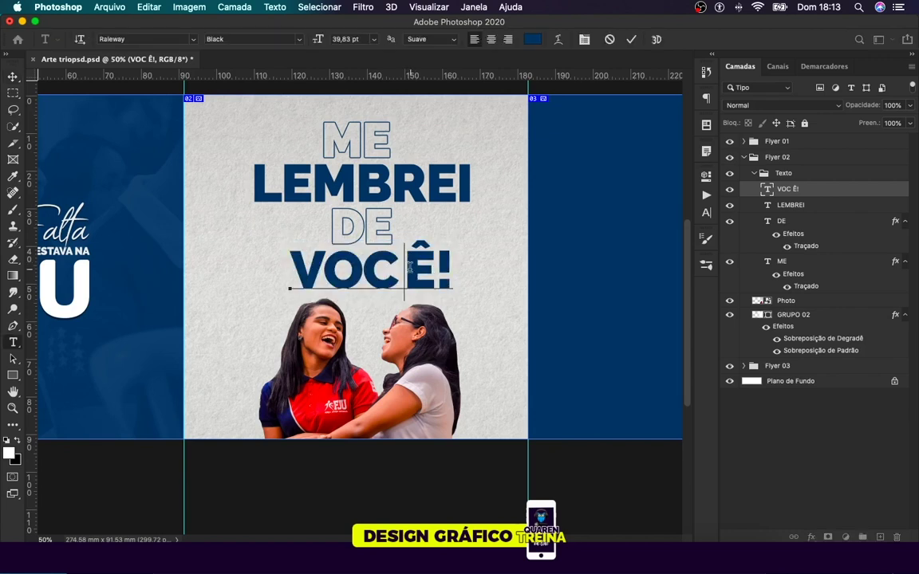
key(BackSpace)
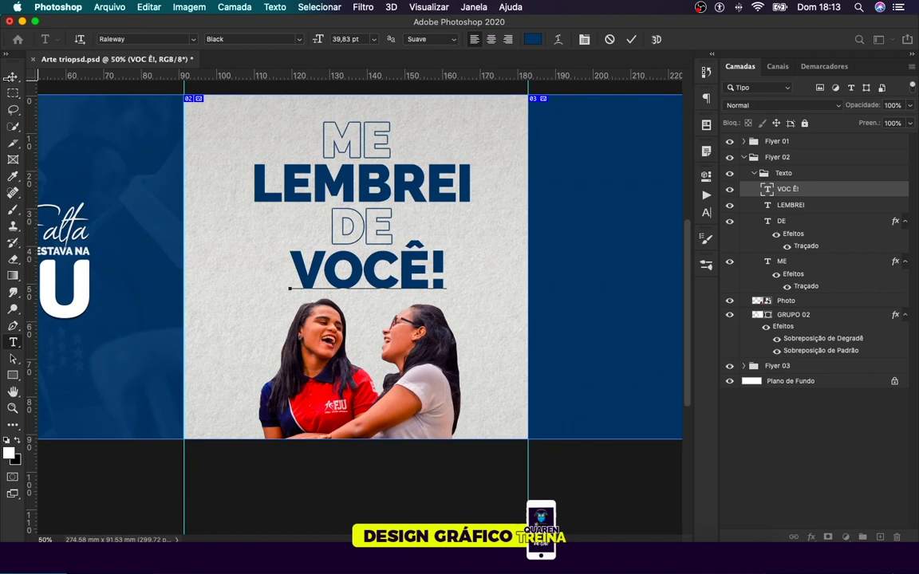
key(Escape)
key(v)
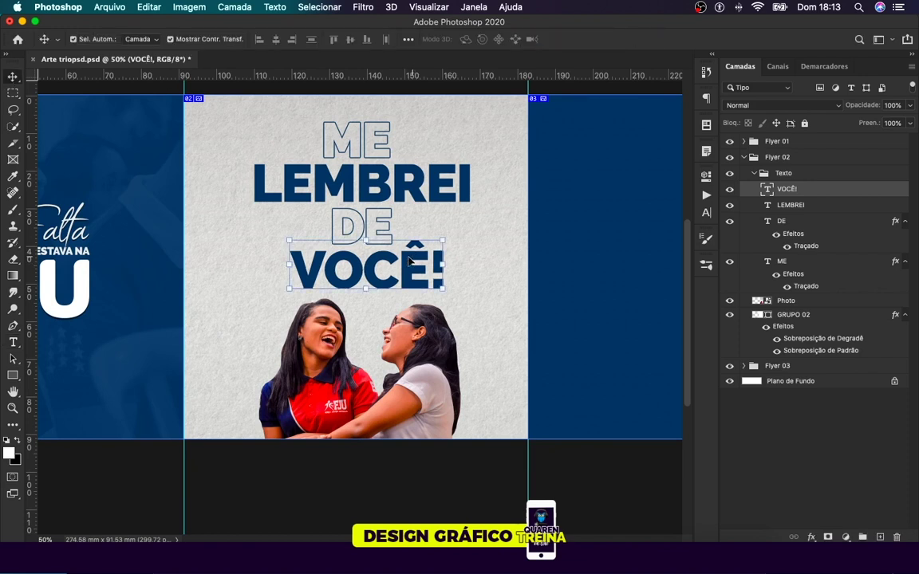
drag(409, 261, 406, 262)
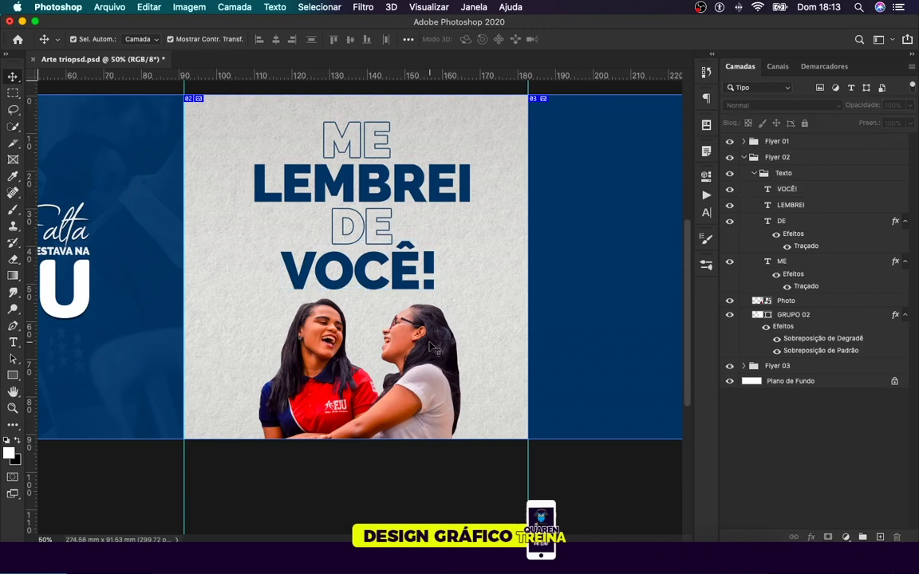
Step: Scale up the photo of the two women from its top edge
click(391, 311)
key(ctrl+t)
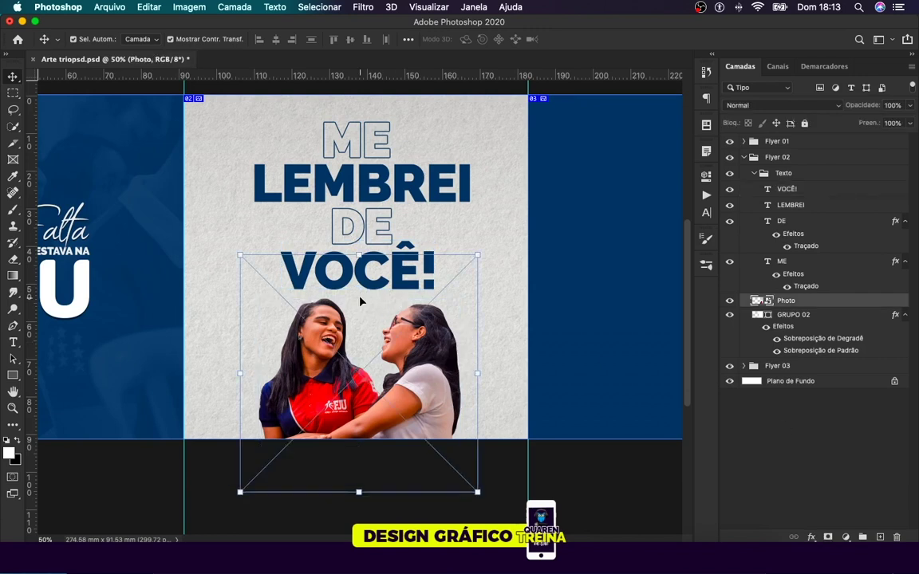
key(ctrl+plus)
drag(360, 239, 362, 212)
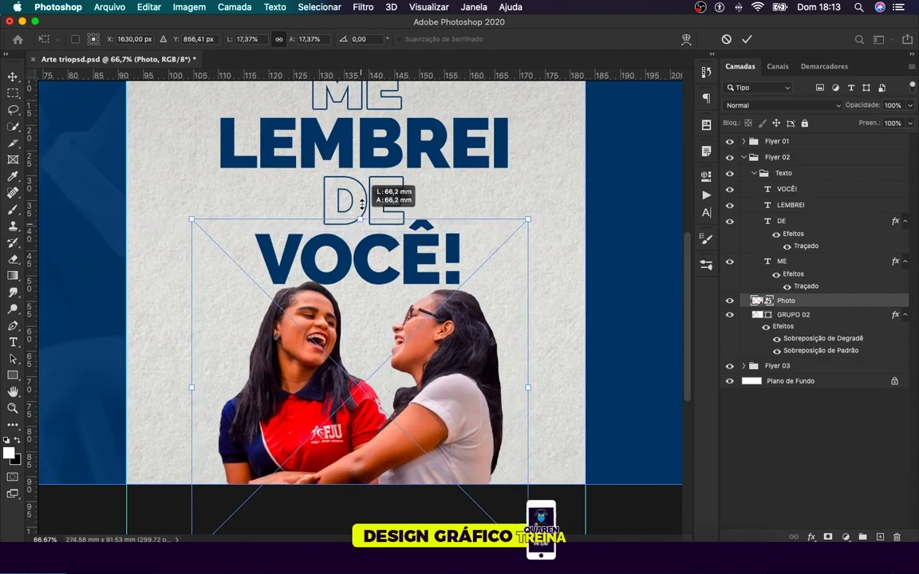
drag(362, 212, 361, 204)
key(Return)
key(ctrl+minus)
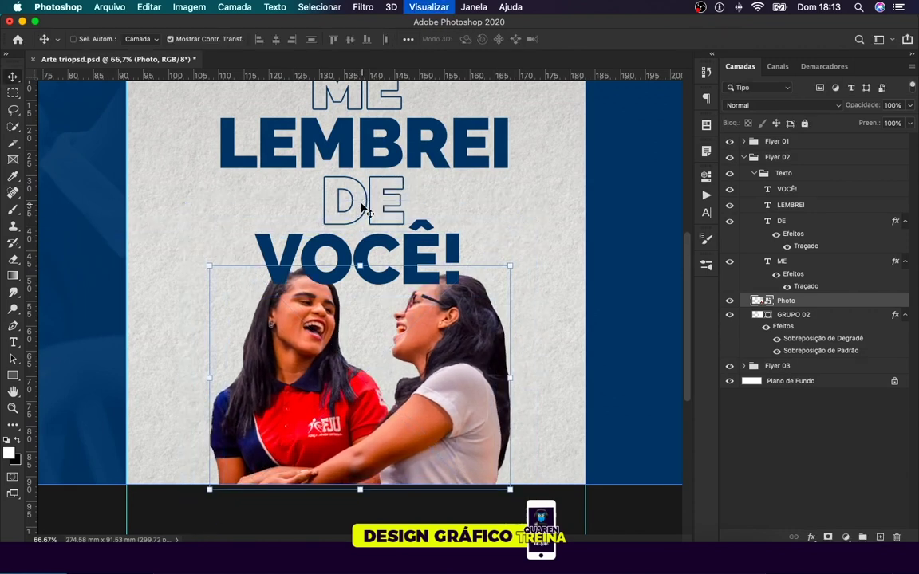
Step: Add a Pattern Overlay effect to the photo and browse the Pack de patterns folder
double_click(862, 303)
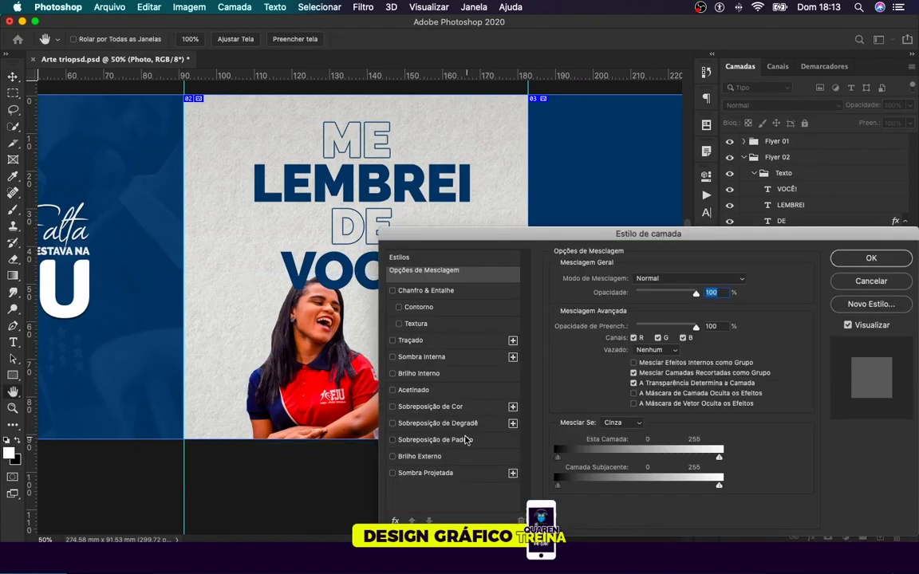
click(466, 440)
click(667, 321)
scroll(679, 381, down, 5)
scroll(679, 382, down, 2)
scroll(679, 382, up, 5)
scroll(674, 382, up, 2)
scroll(670, 382, up, 2)
scroll(668, 382, down, 2)
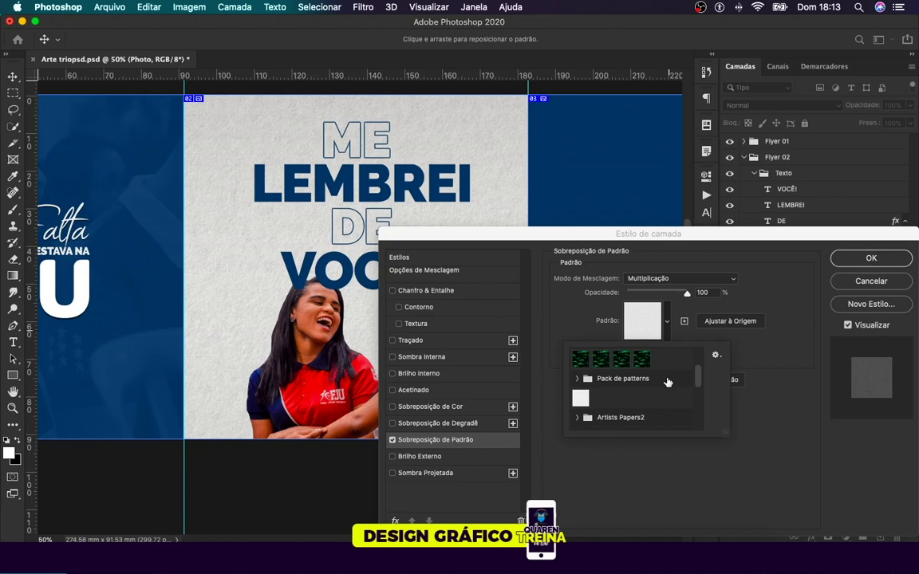
click(579, 380)
scroll(656, 411, down, 3)
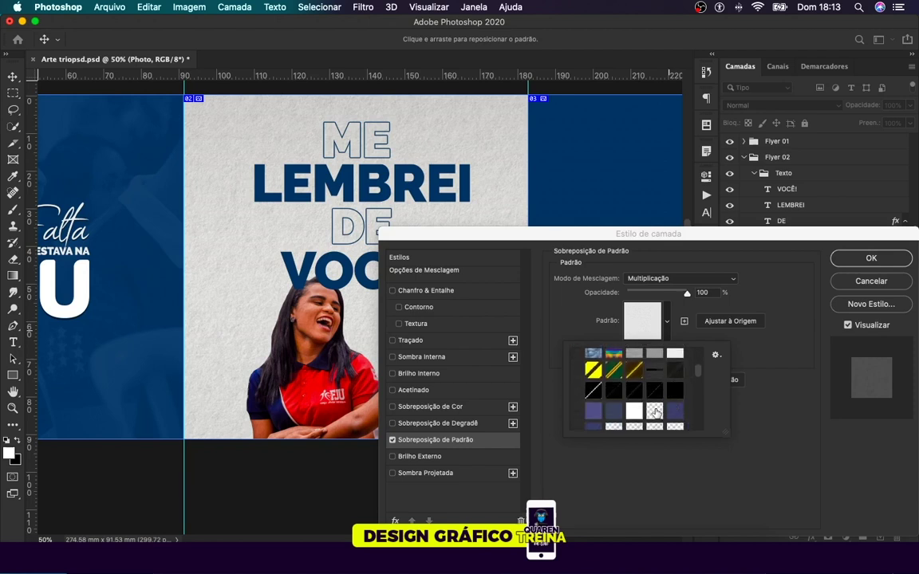
Step: Try several checker and diagonal patterns, settling on a diagonal stripe pattern
click(655, 411)
scroll(657, 398, up, 2)
scroll(658, 393, down, 5)
scroll(660, 388, down, 2)
click(654, 371)
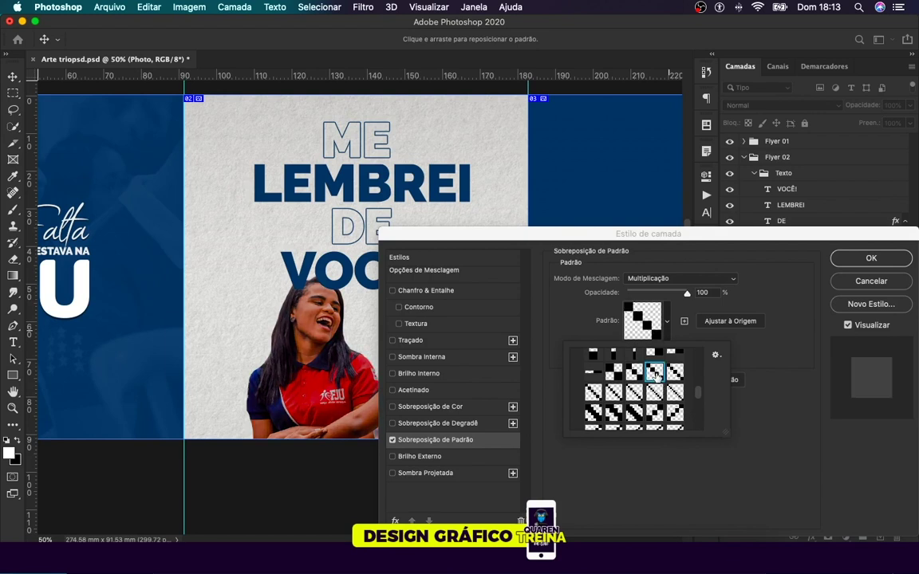
click(675, 392)
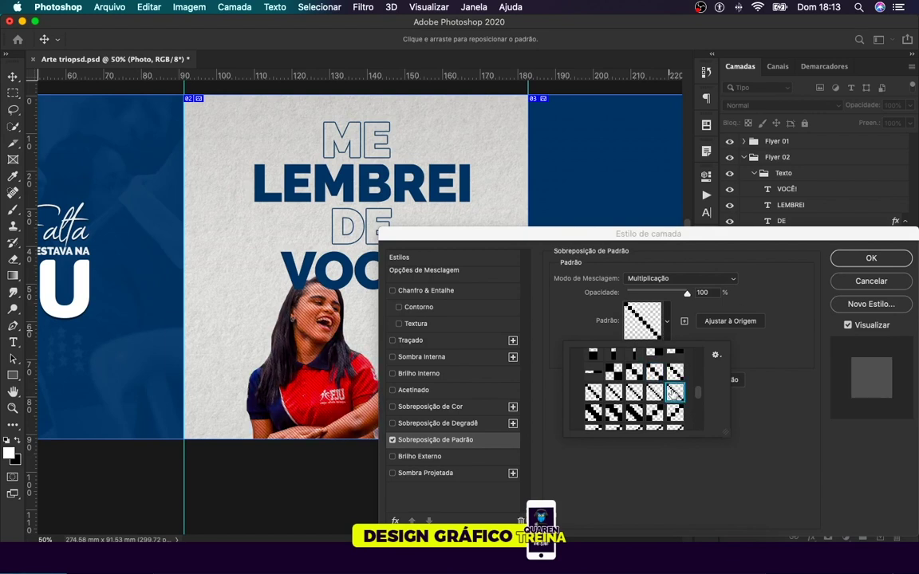
scroll(654, 391, down, 2)
click(655, 386)
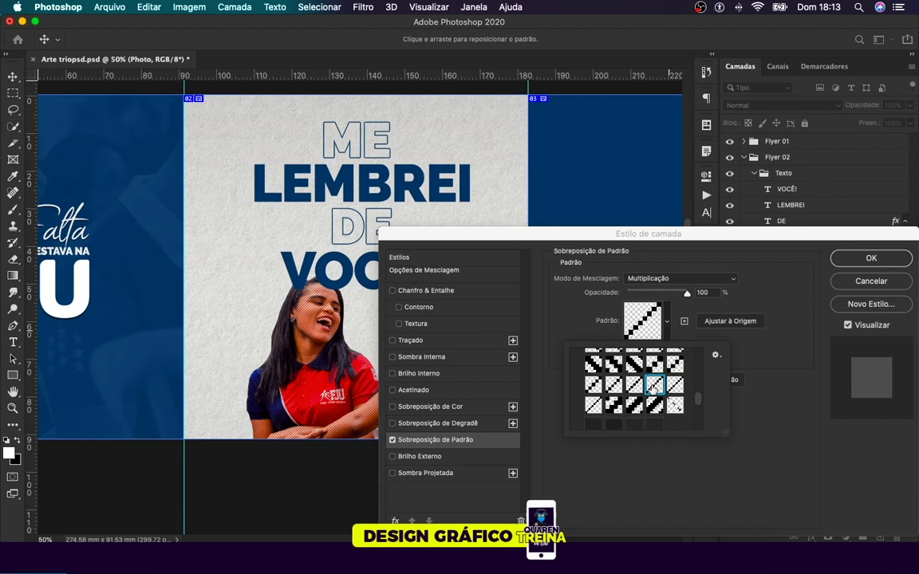
click(676, 388)
click(594, 405)
click(592, 386)
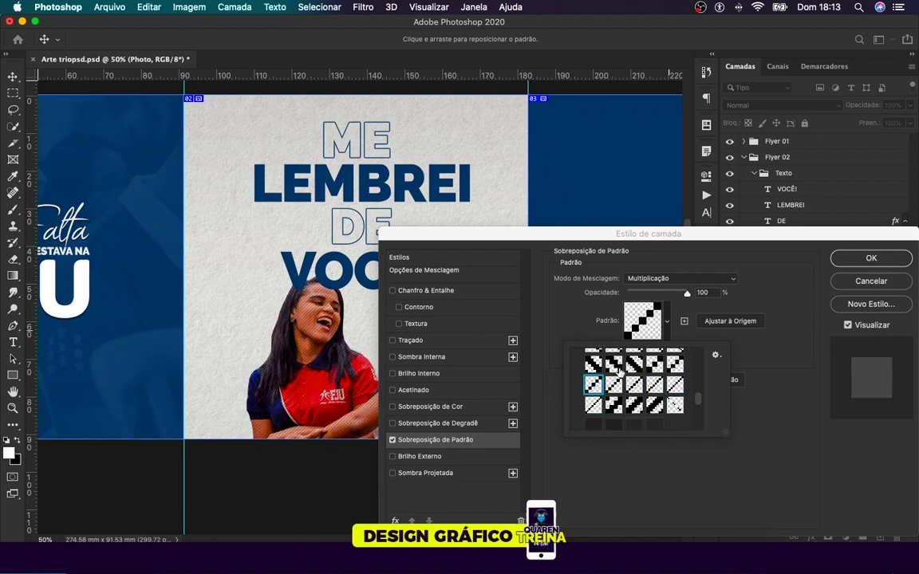
click(613, 364)
click(594, 366)
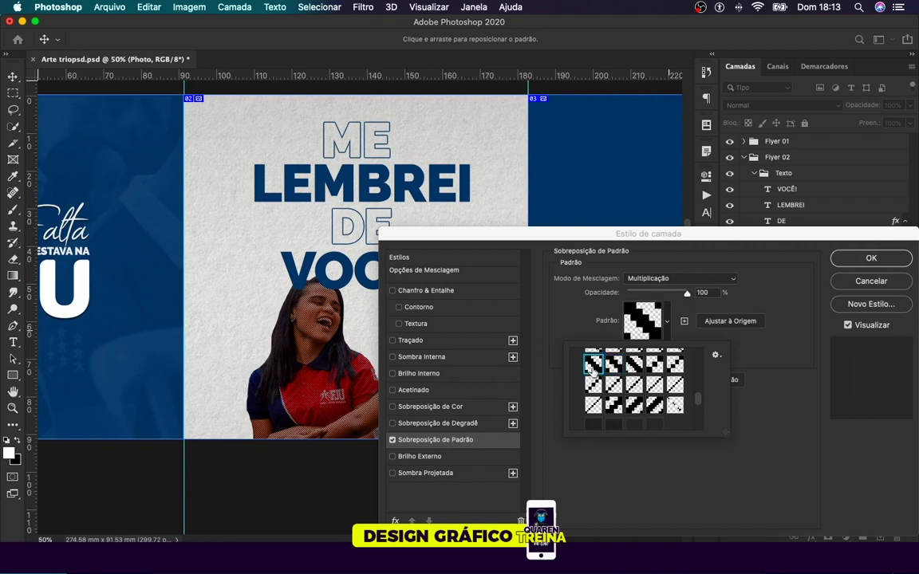
scroll(628, 368, up, 2)
click(634, 379)
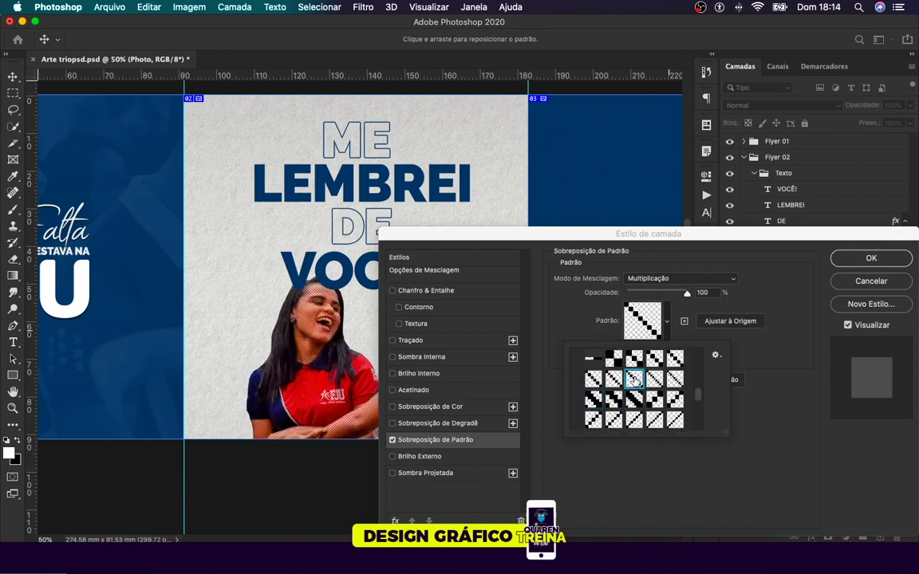
click(633, 359)
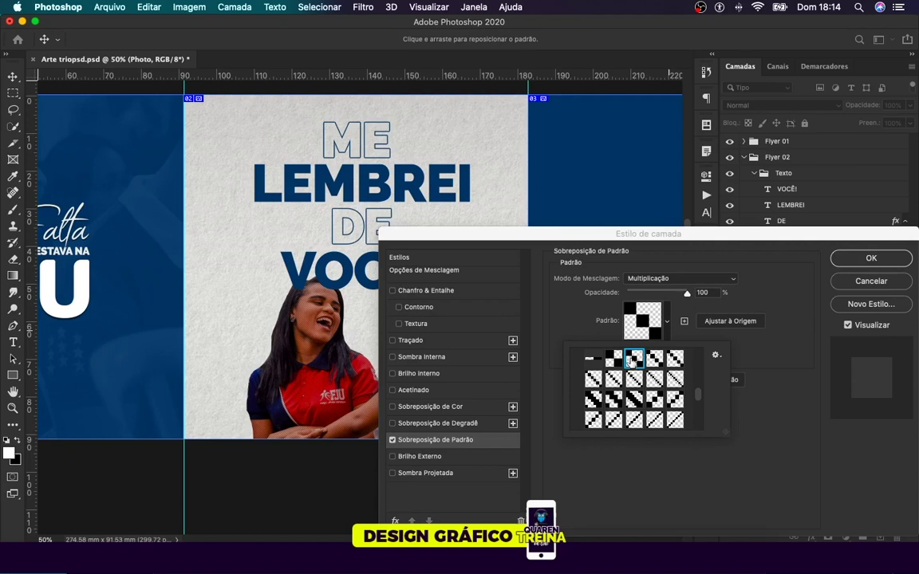
click(668, 363)
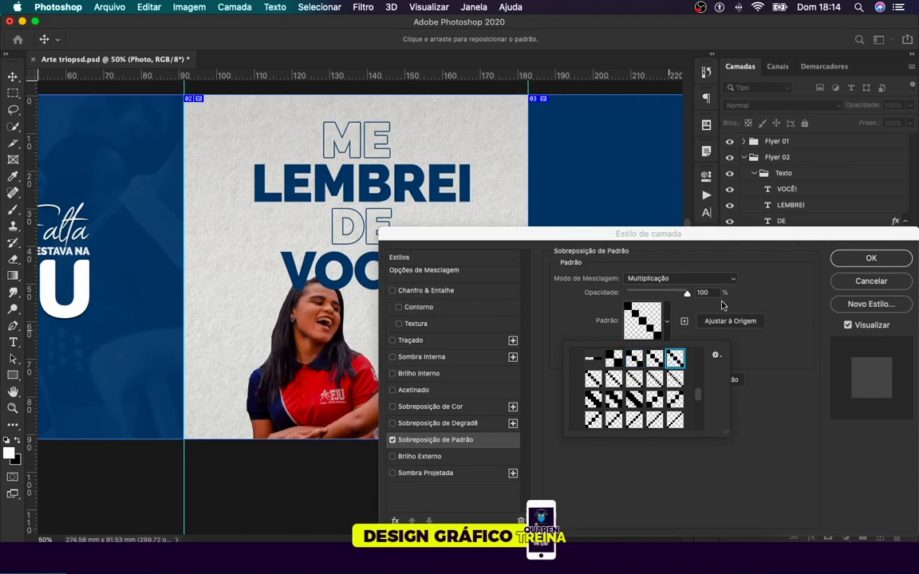
click(751, 309)
Step: Set the pattern overlay to about 97% scale and 57% opacity, and confirm
drag(652, 351, 651, 352)
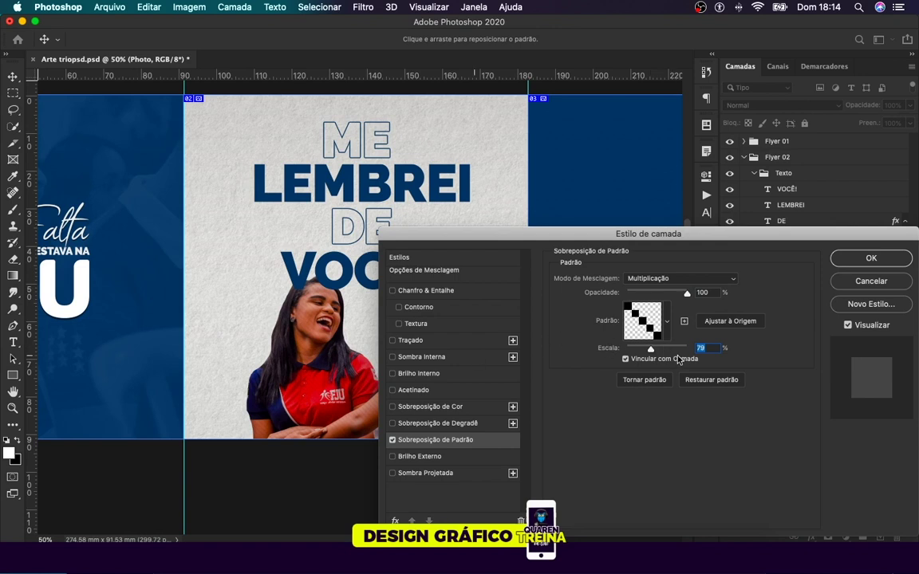
drag(653, 351, 656, 352)
click(660, 293)
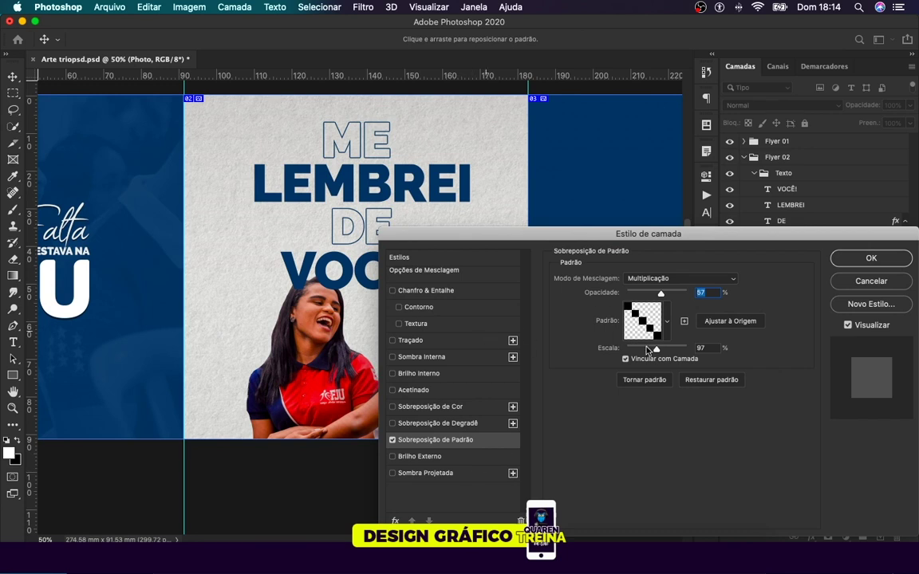
click(860, 260)
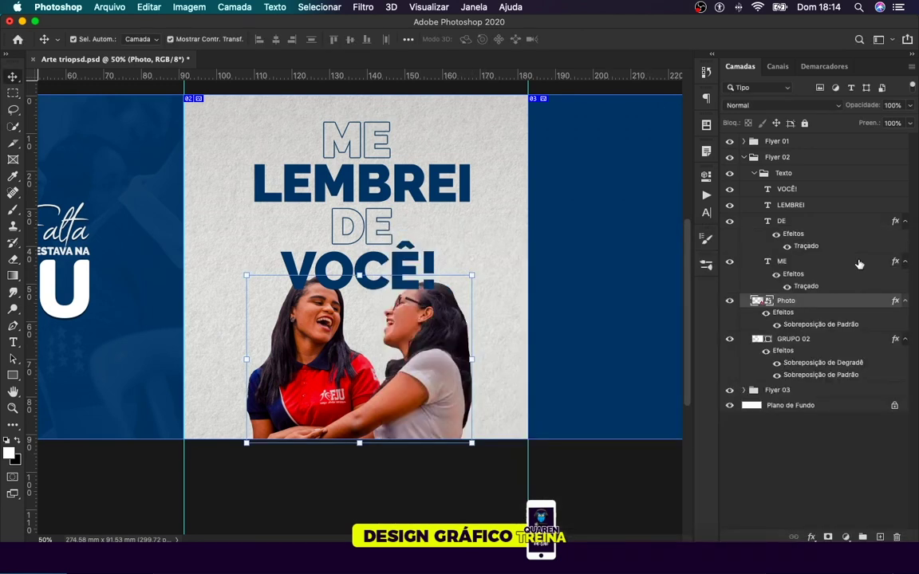
click(802, 108)
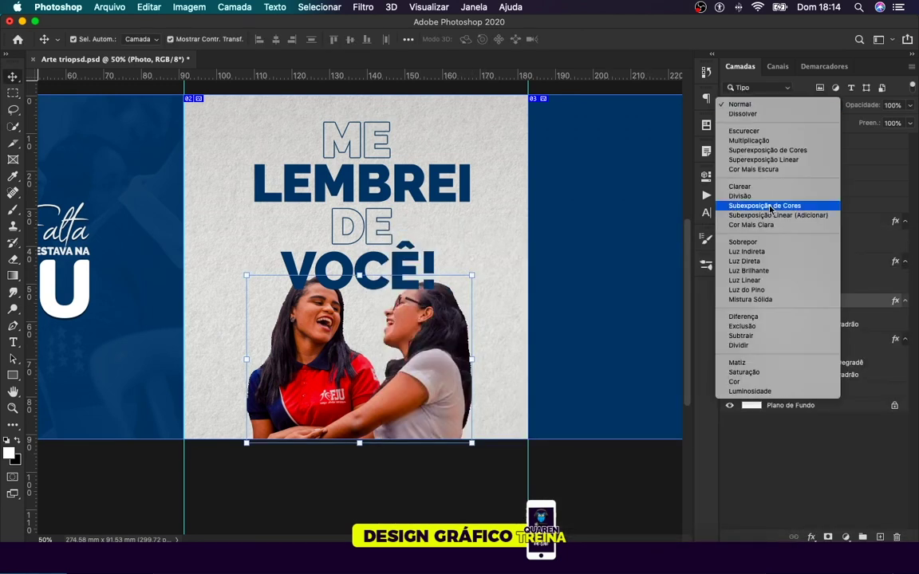
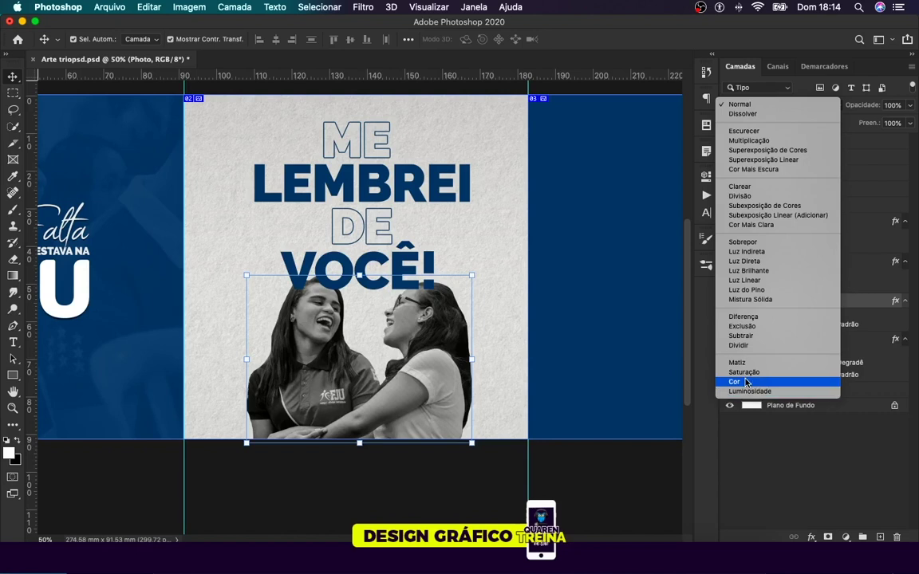
Step: Set the photo layer's blend mode to Multiplicação and zoom in to check the blend
click(751, 142)
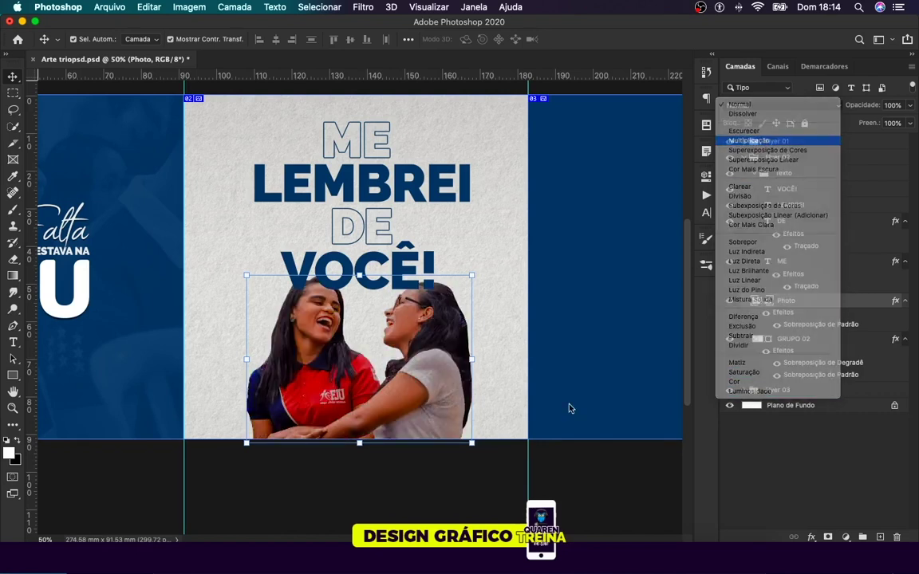
click(601, 455)
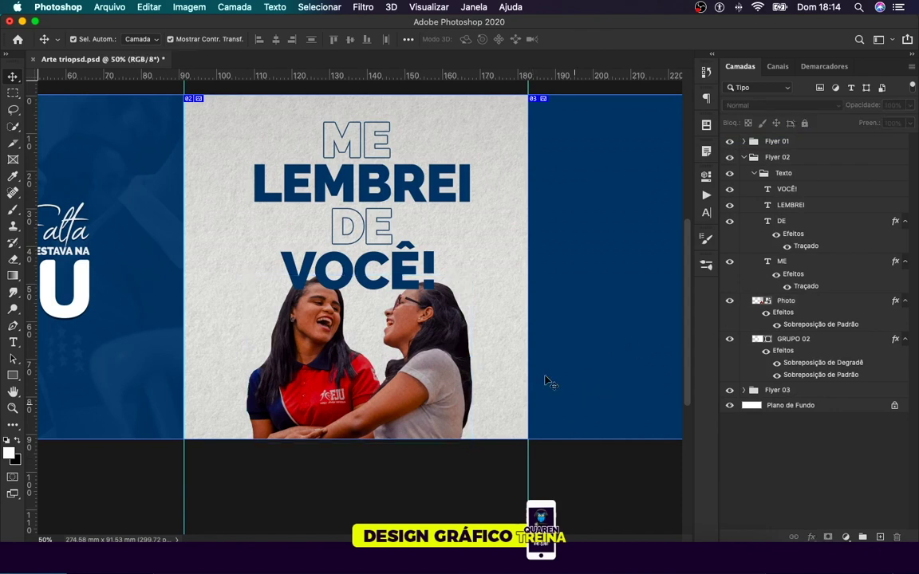
key(super+plus)
key(super+plus)
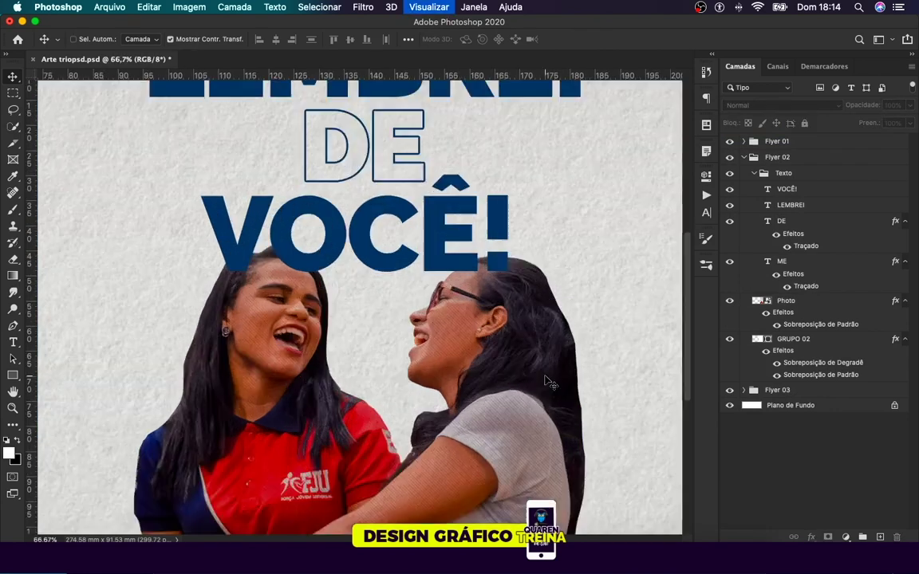
key(super+minus)
key(super+minus)
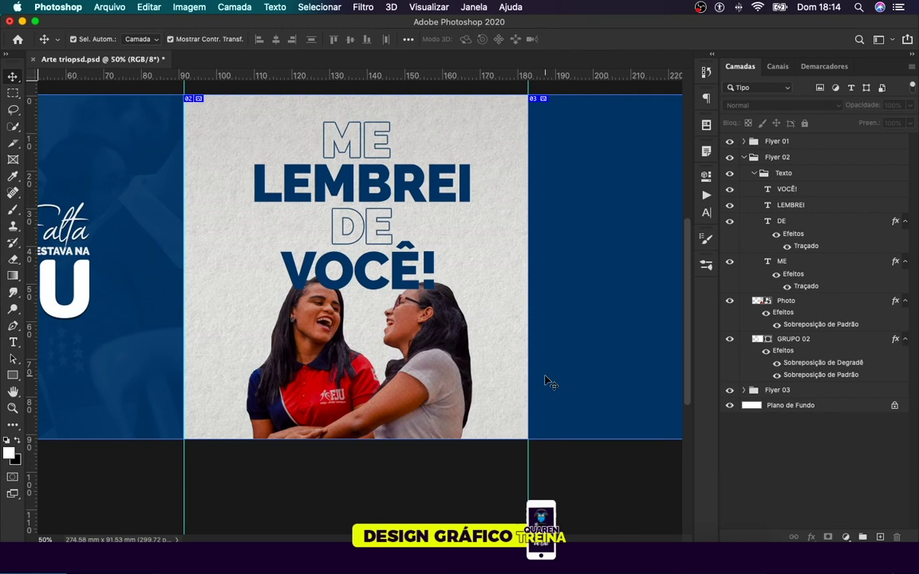
Step: Pan over to the blue third panel and briefly select its group
scroll(546, 382, right, 5)
scroll(546, 381, right, 3)
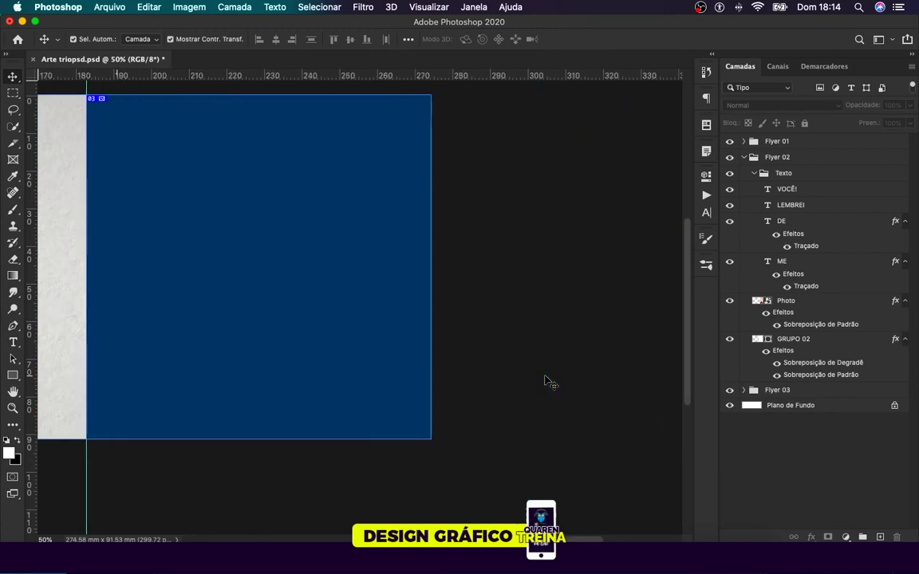
scroll(546, 382, left, 2)
click(547, 338)
click(669, 367)
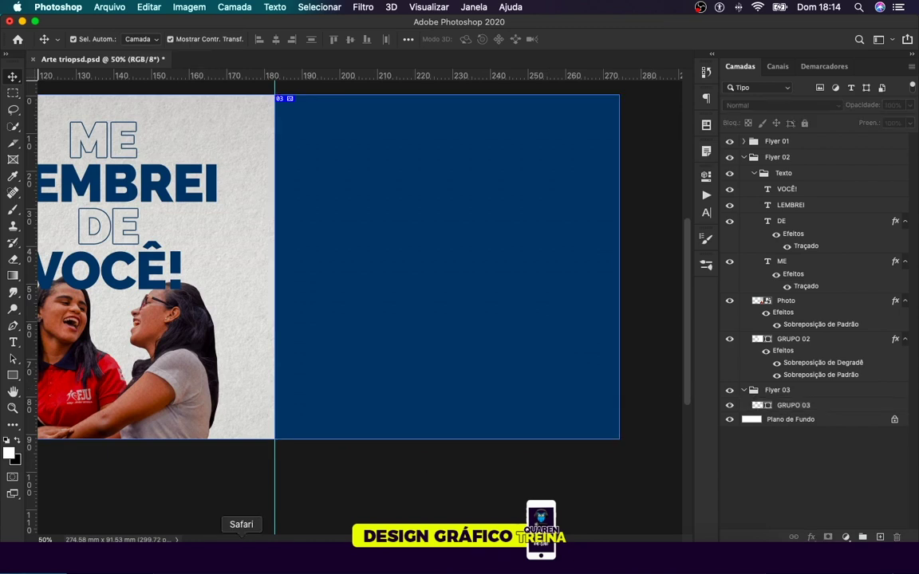
Step: Go to instagram.com in the browser and open the Arcanjos profile by searching 'arca'
click(22, 20)
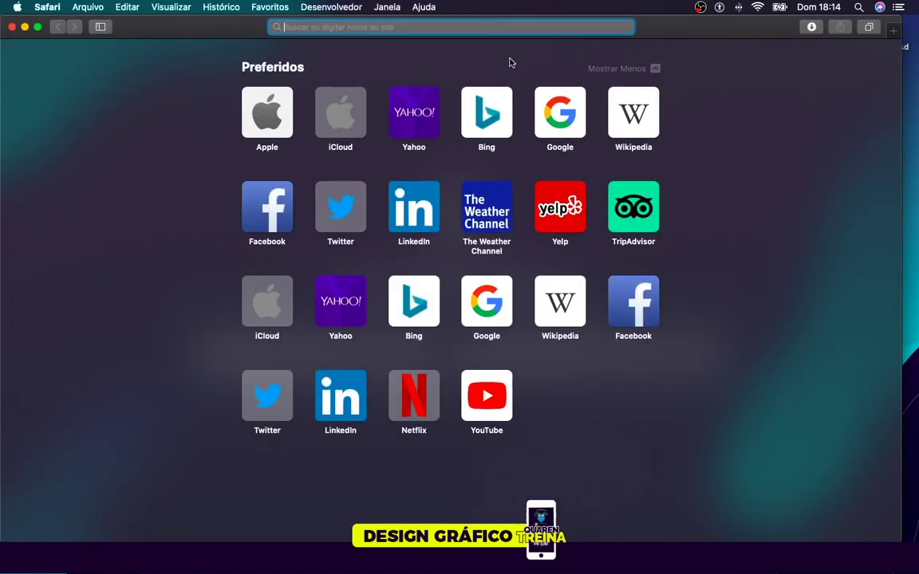
text(instagram.com)
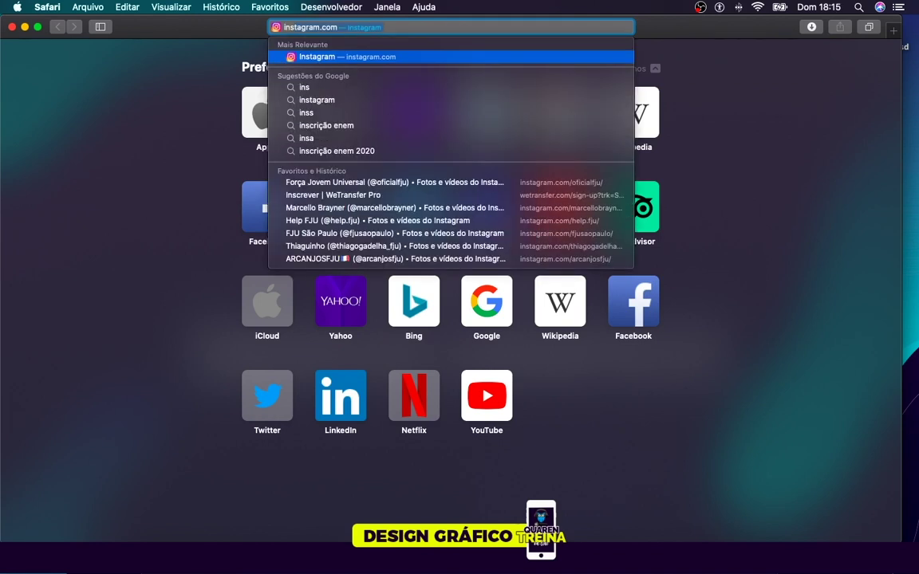
key(Return)
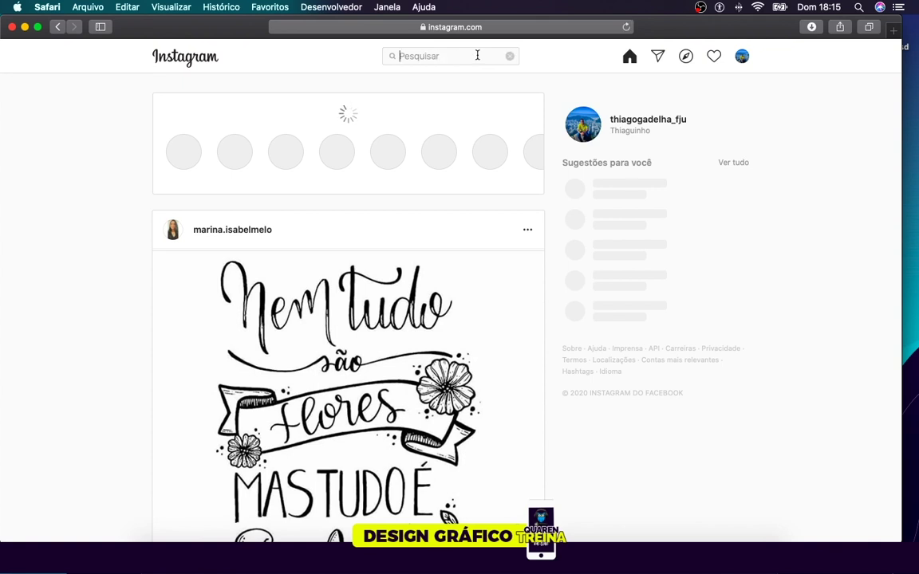
click(477, 55)
text(arca)
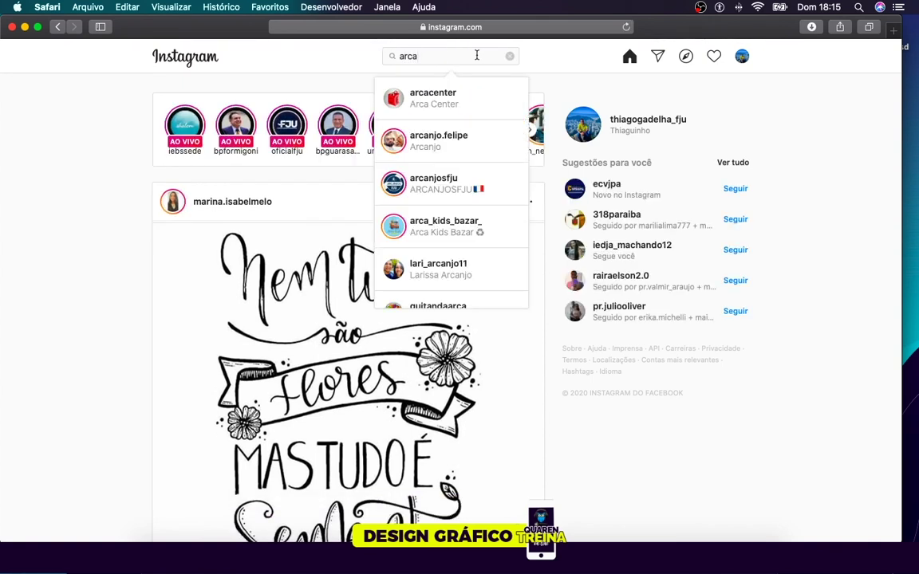
click(444, 186)
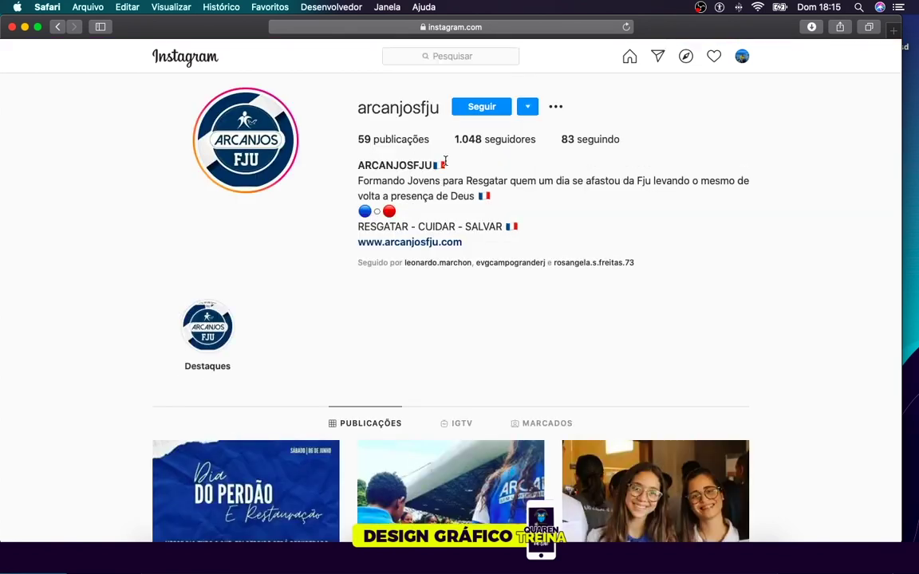
Step: Scroll the Arcanjos profile and open the post of the girl raising her arms
scroll(453, 154, down, 3)
scroll(815, 238, down, 5)
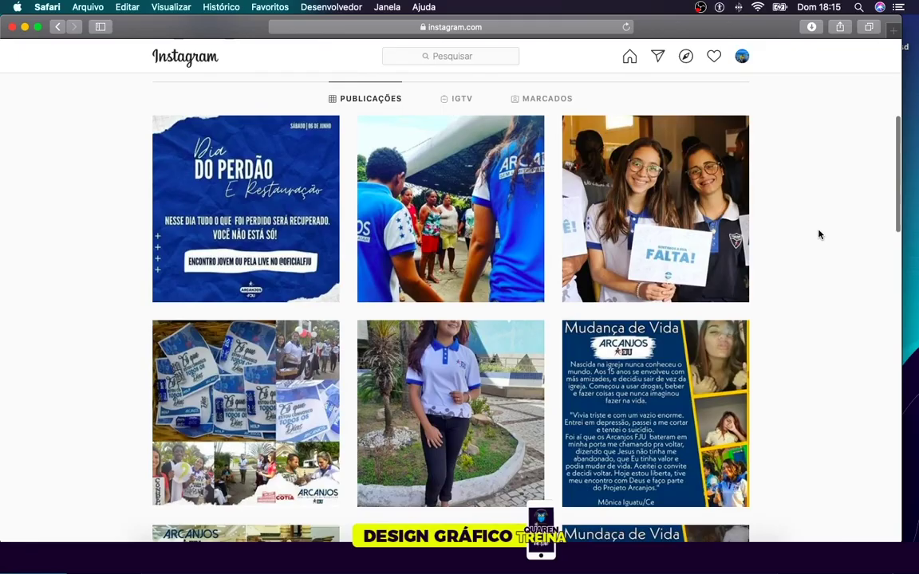
scroll(820, 235, down, 5)
scroll(819, 234, down, 4)
scroll(819, 235, down, 6)
scroll(820, 235, down, 4)
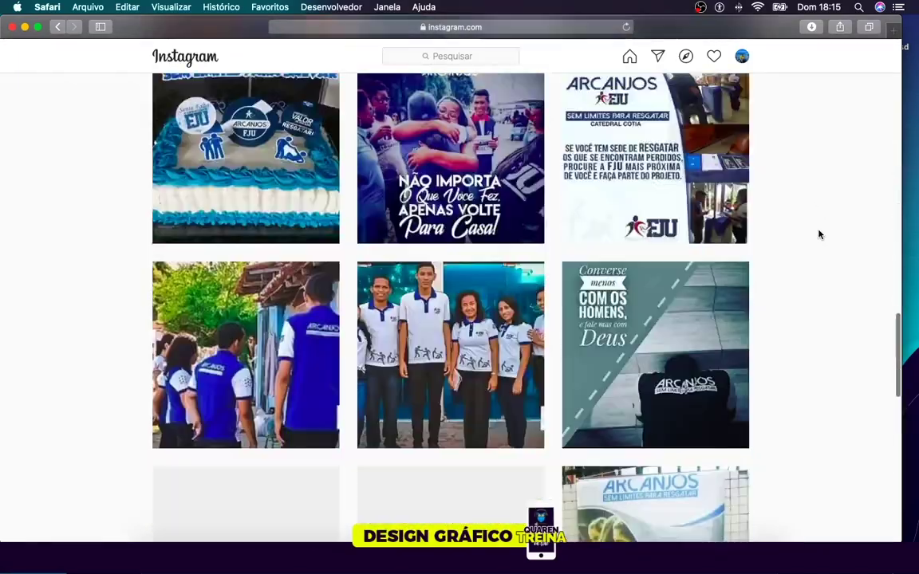
scroll(819, 235, down, 3)
scroll(819, 235, down, 3)
scroll(819, 234, down, 5)
scroll(819, 235, down, 5)
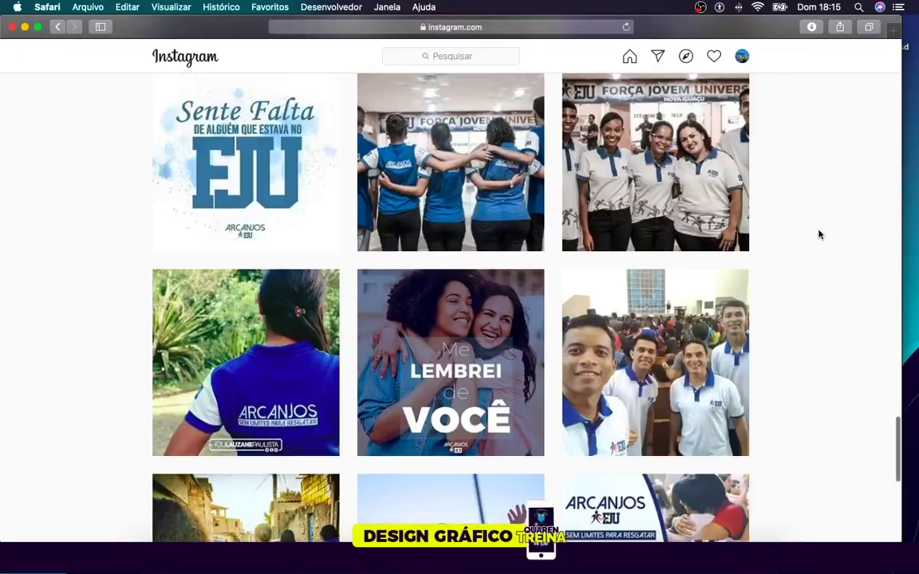
scroll(819, 235, down, 4)
scroll(819, 234, down, 2)
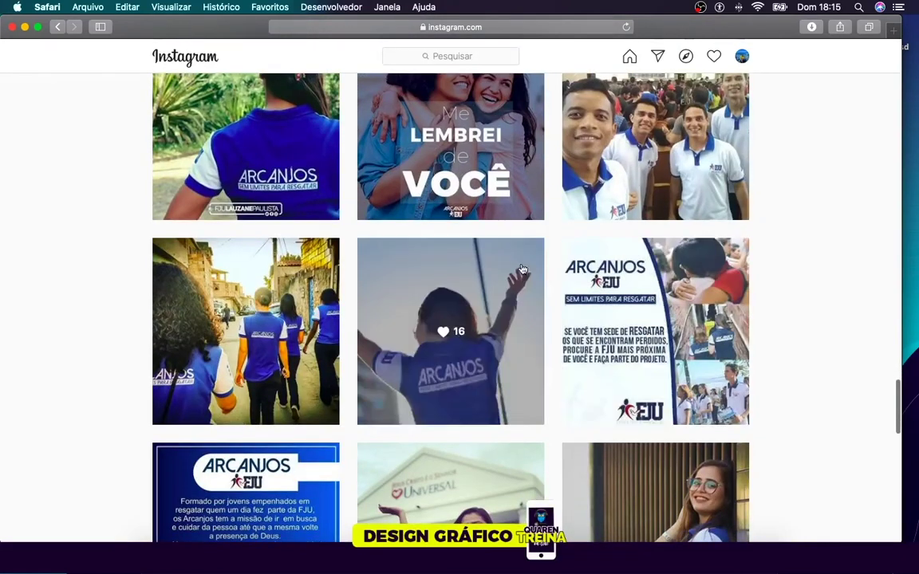
click(522, 270)
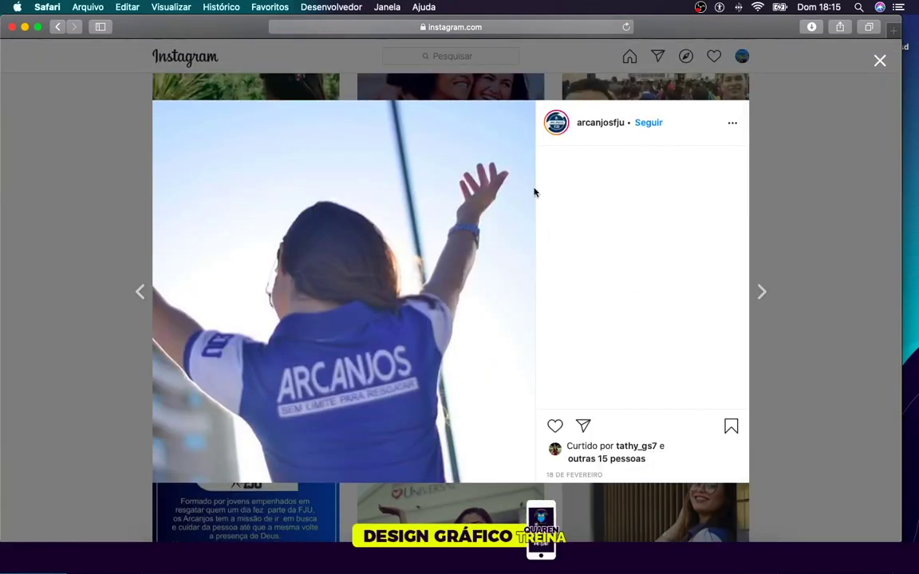
Step: Capture the post's photo region with Cmd+Shift+5, then close the post
key(super+shift+5)
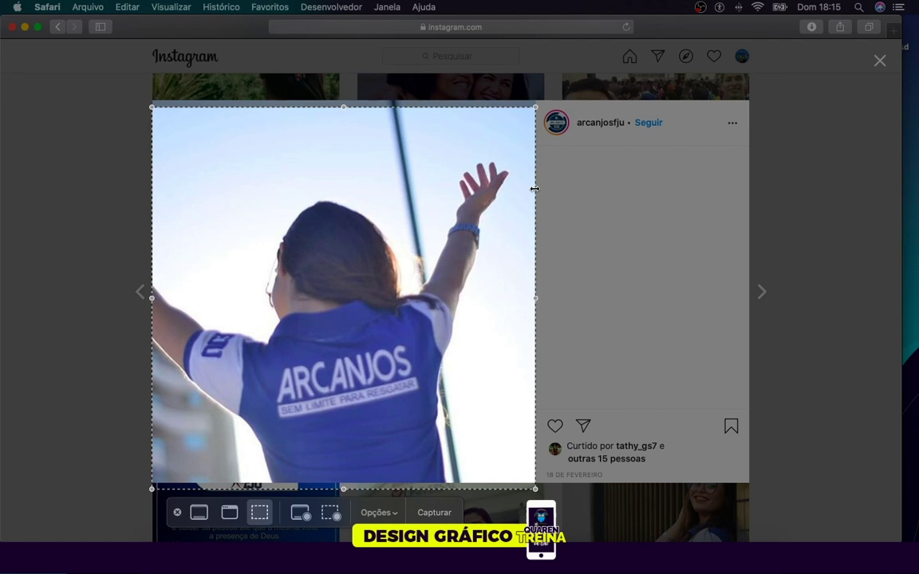
drag(340, 107, 343, 101)
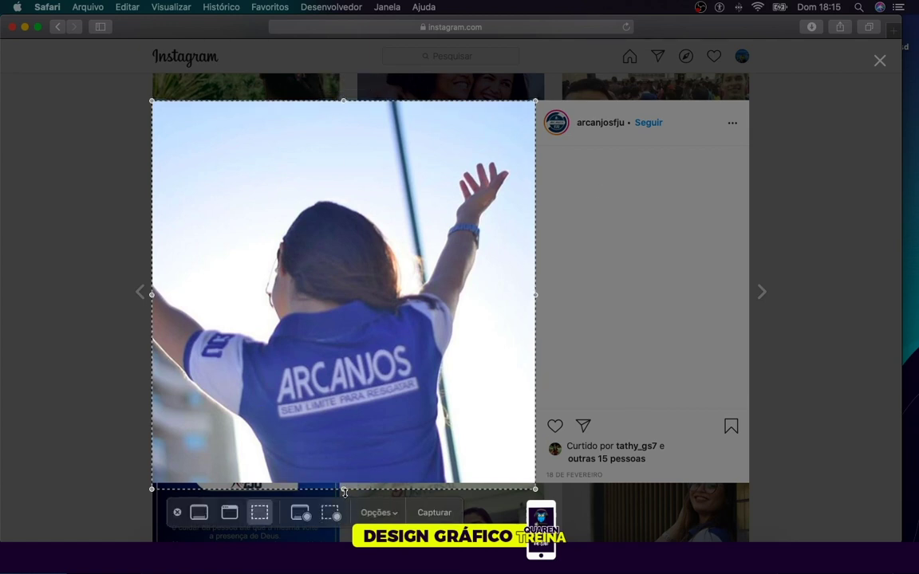
drag(343, 489, 345, 482)
key(Return)
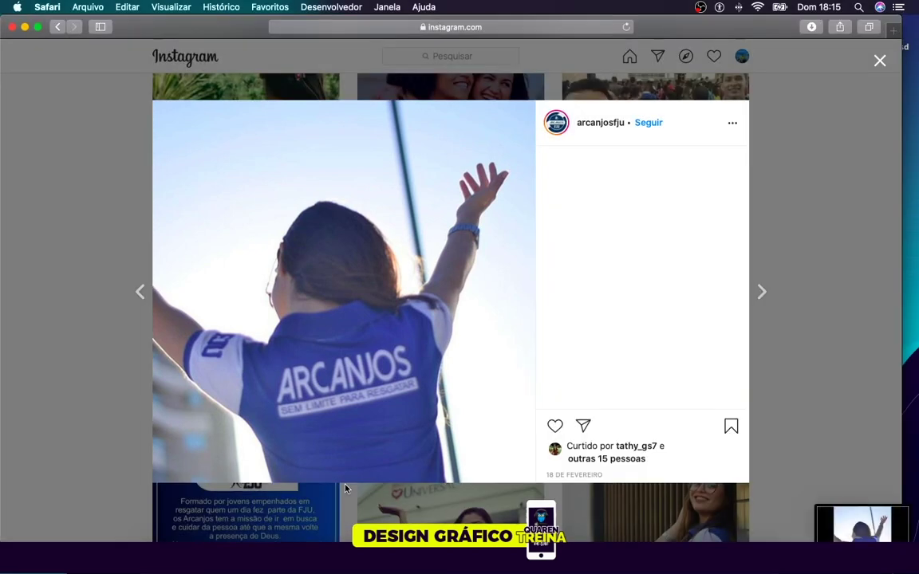
key(Escape)
click(588, 510)
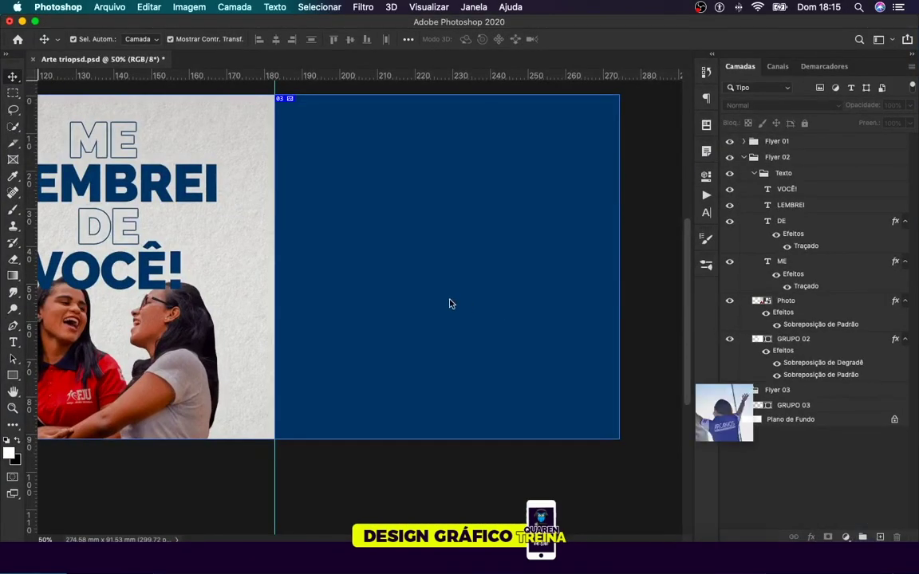
Step: Place the Desktop screenshot via Colocar Incorporado and move its layer into the Flyer 03 group
drag(862, 523, 447, 273)
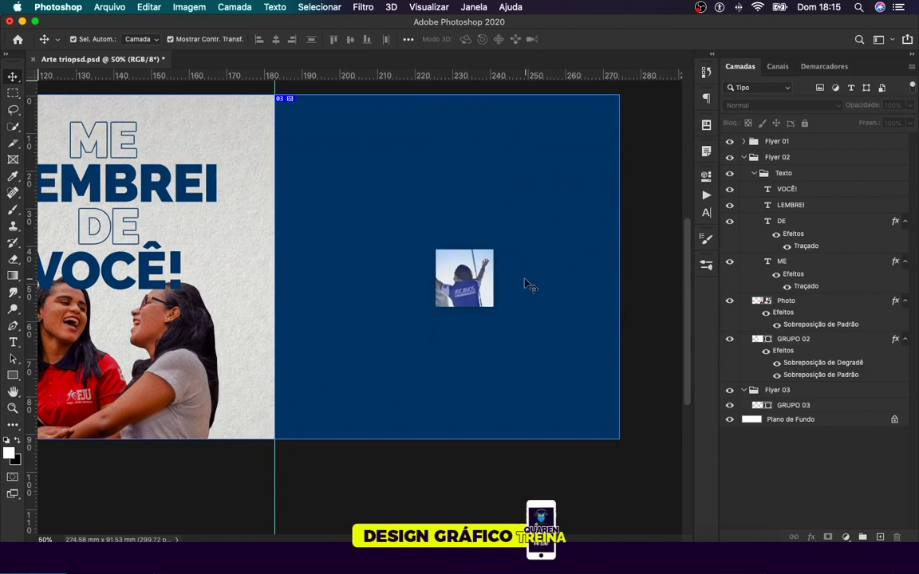
drag(565, 234, 528, 283)
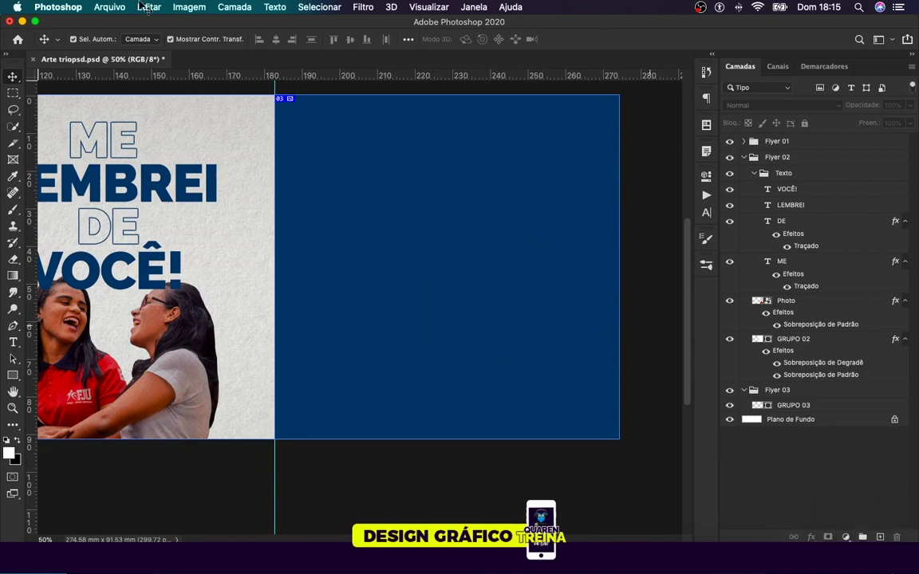
click(110, 7)
click(152, 250)
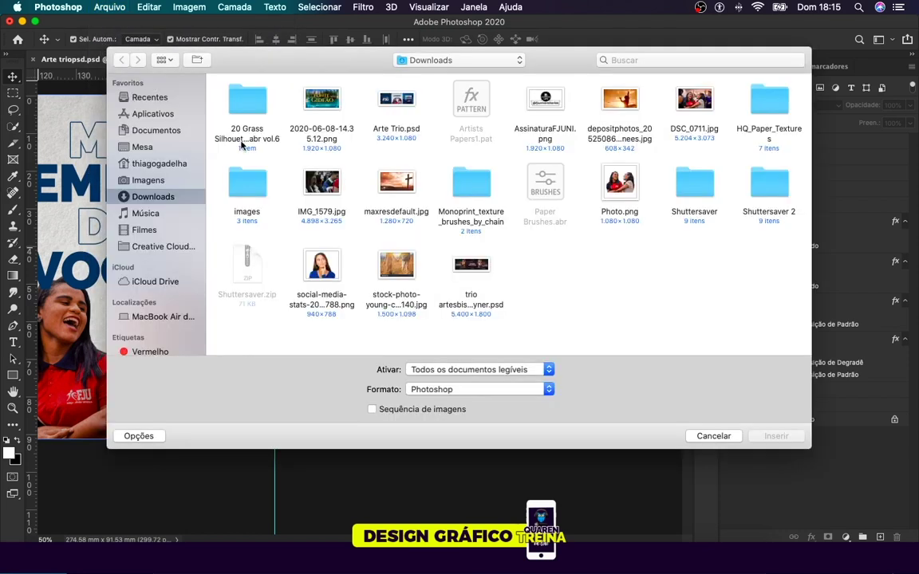
click(183, 146)
double_click(313, 104)
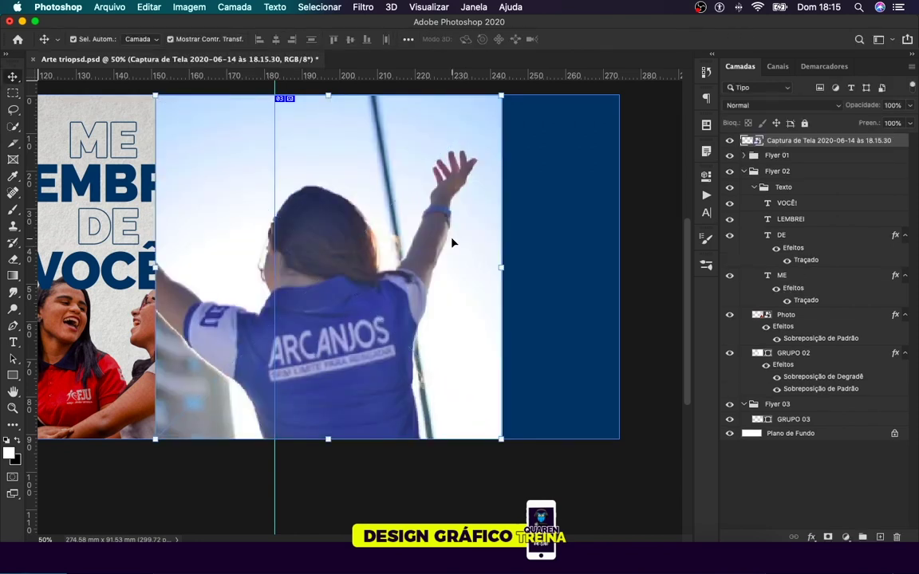
key(Return)
click(572, 245)
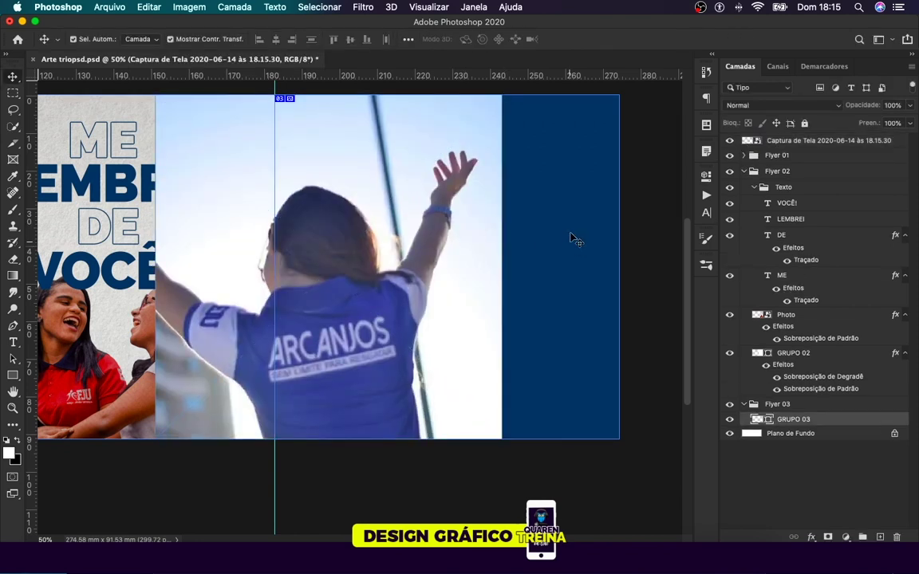
drag(813, 141, 814, 409)
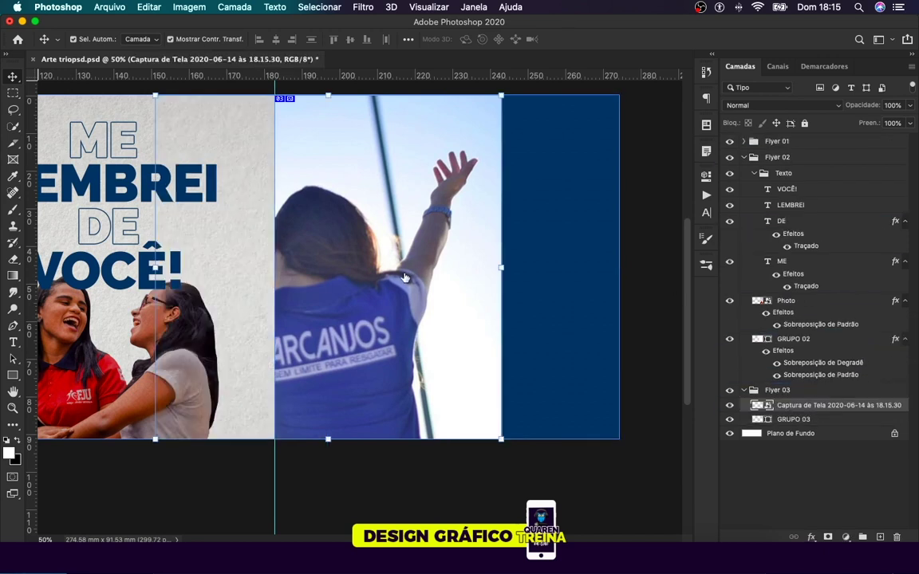
Step: Clip the screenshot to GRUPO 03, nudge it right to fill the panel, and show blend modes
click(235, 7)
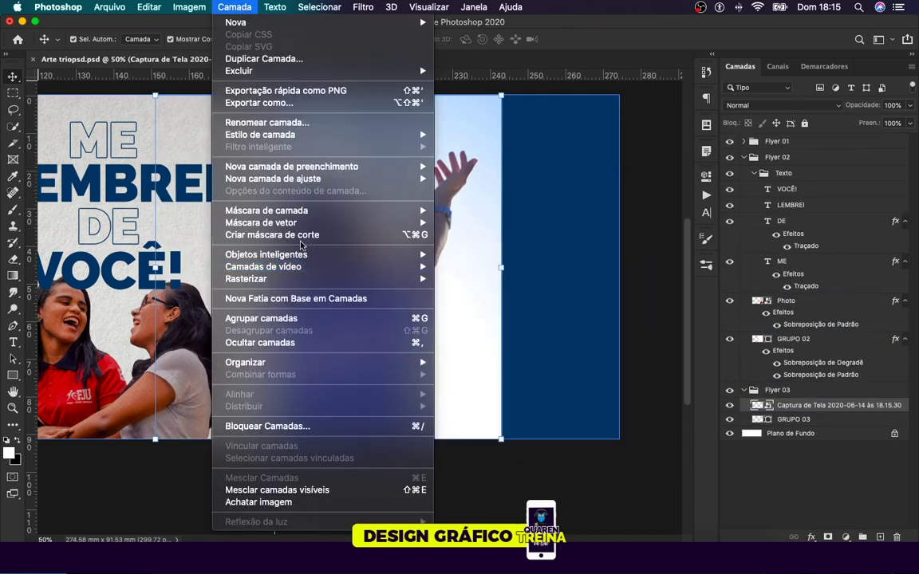
click(275, 235)
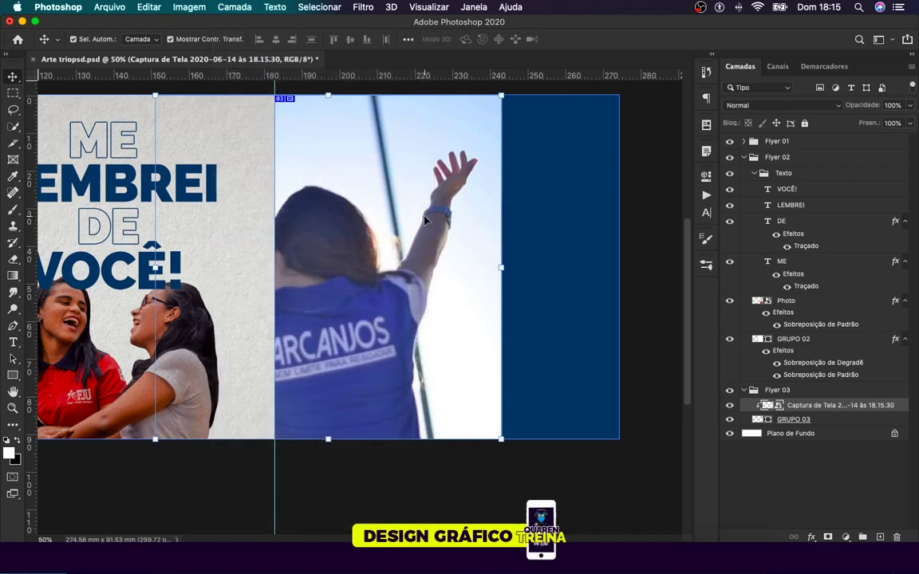
key(shift+Right)
key(shift+Right)
key(shift+Right)
key(shift+Right)
key(shift+Right)
key(shift+Right)
key(shift+Right)
key(shift+Right)
key(shift+Right)
key(shift+Right)
key(shift+Right)
key(shift+Right)
key(shift+Right)
key(shift+Right)
key(shift+Right)
key(shift+Right)
key(shift+Right)
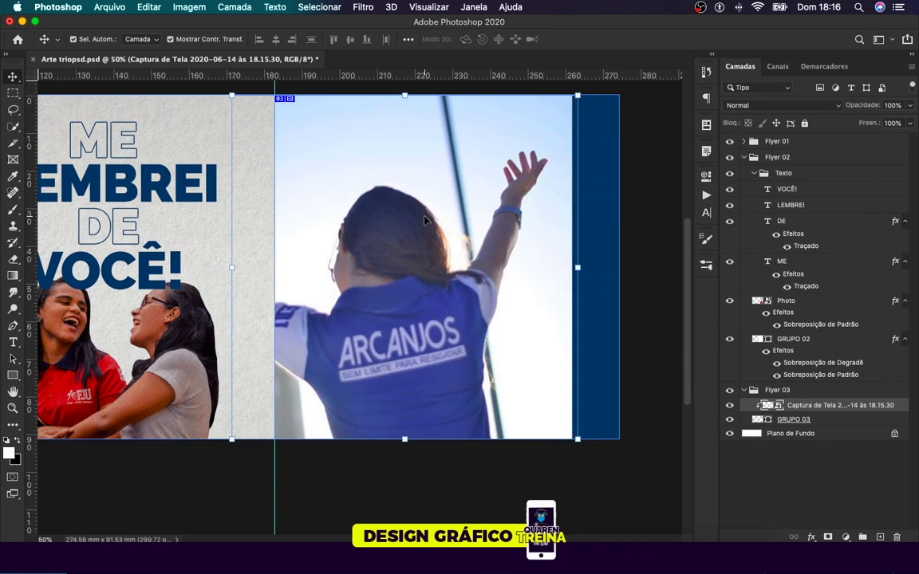
key(shift+Right)
key(shift+Right)
key(shift+Right)
key(shift+Right)
key(shift+Right)
key(shift+Right)
key(shift+Right)
key(shift+Right)
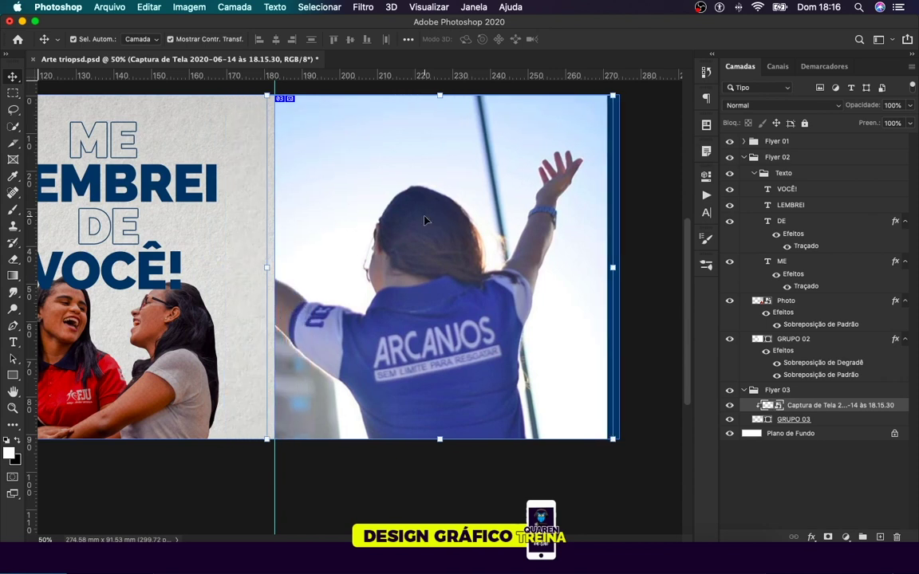
key(shift+Right)
key(shift+Right)
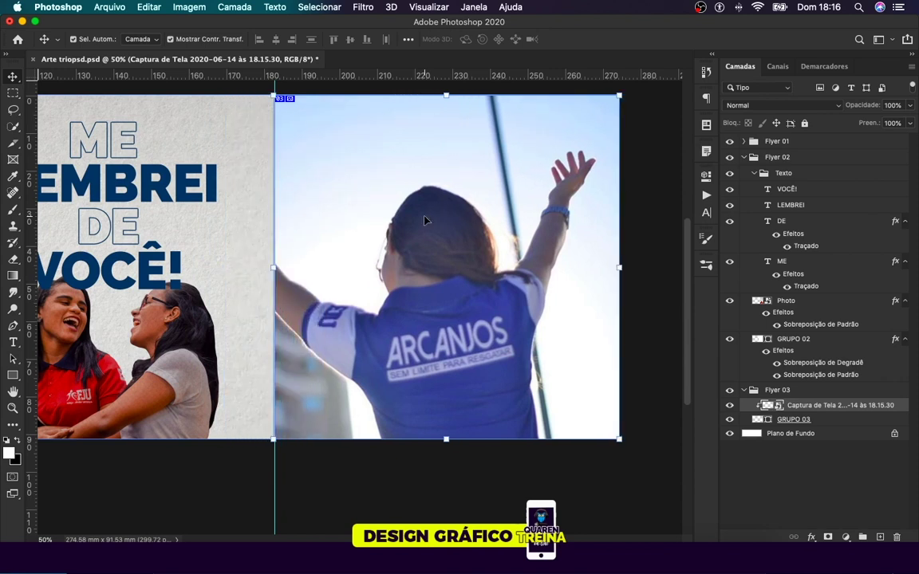
click(794, 108)
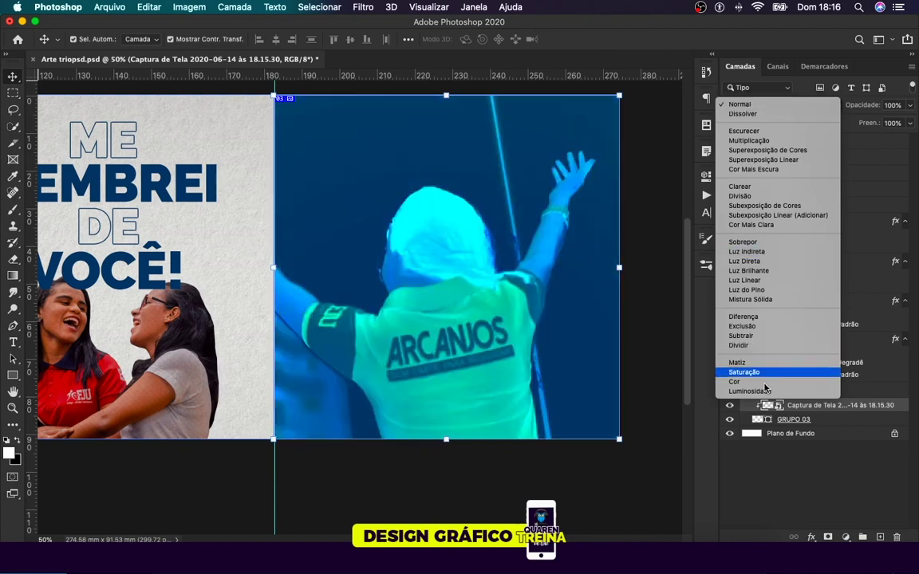
Step: Set the photo to Luz Indireta and apply a Gaussian blur with radius about 5,8
click(754, 252)
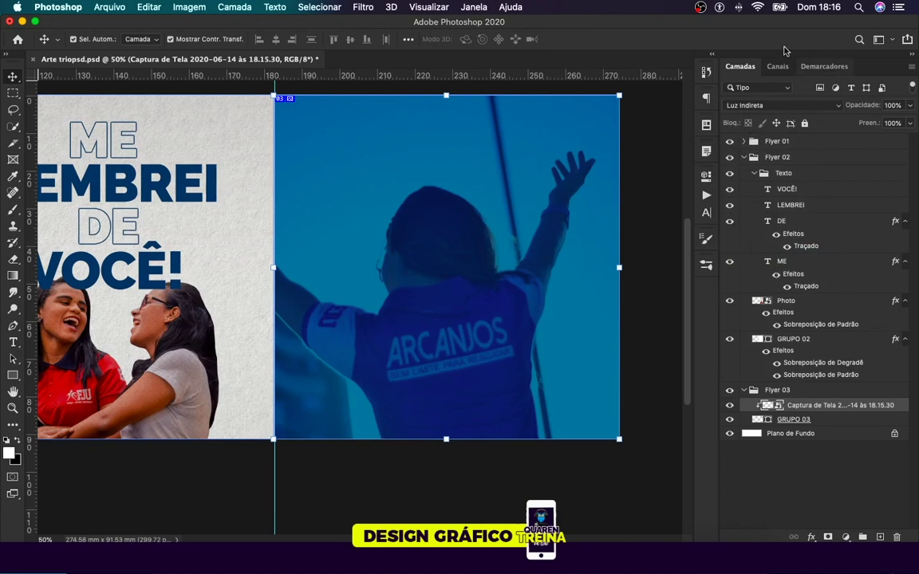
click(359, 7)
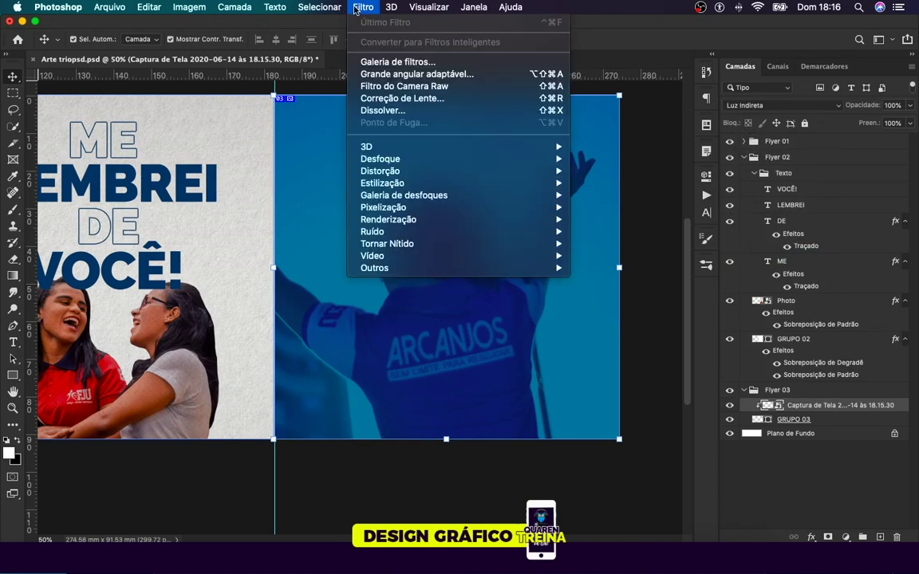
mouse_move(380, 159)
click(659, 232)
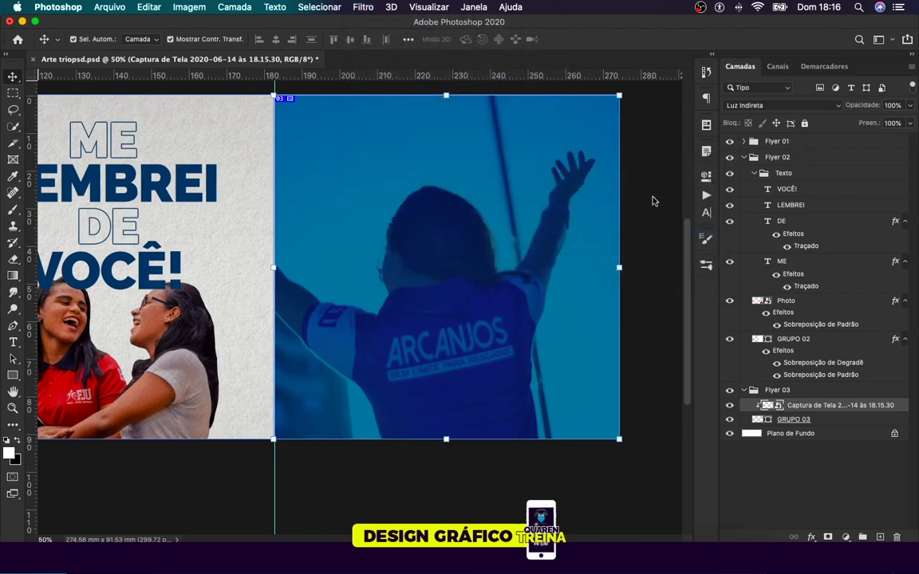
drag(599, 313, 609, 316)
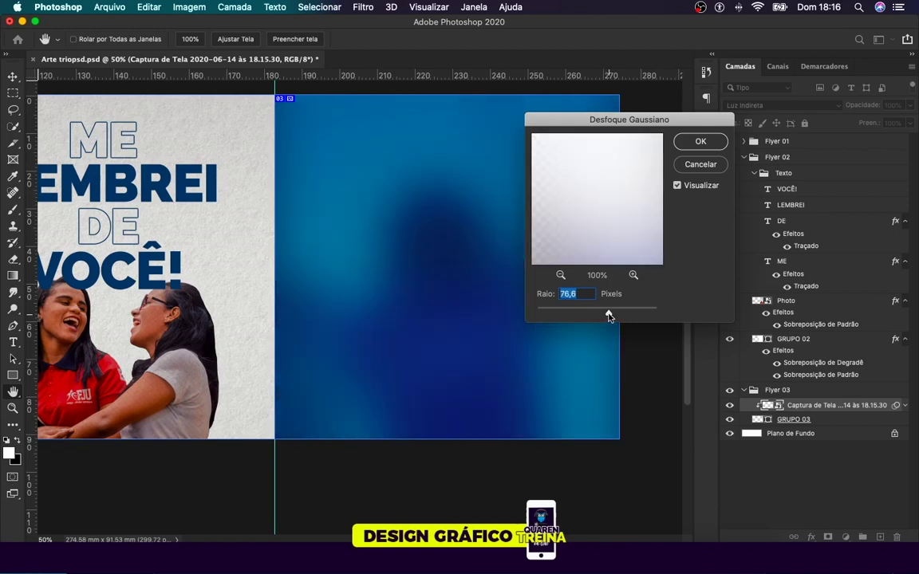
drag(609, 315, 571, 315)
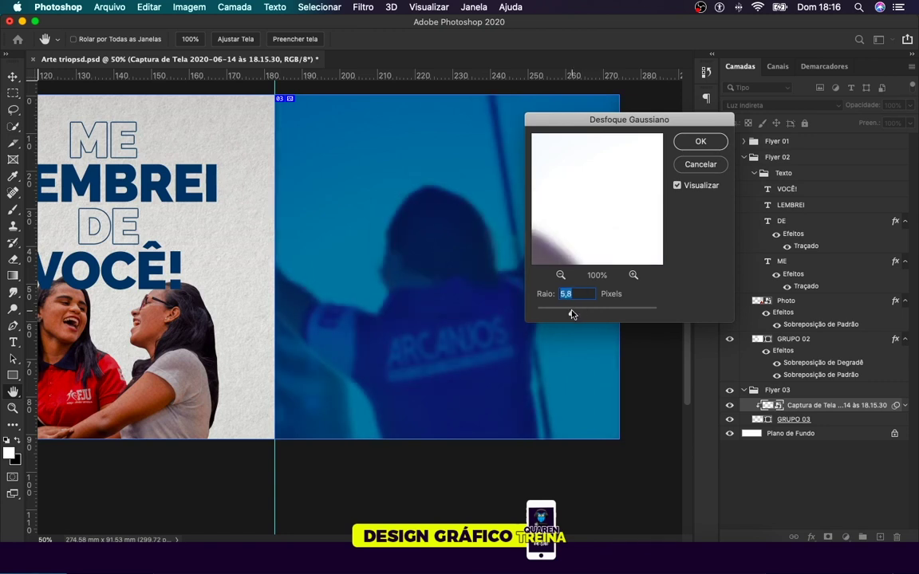
click(701, 142)
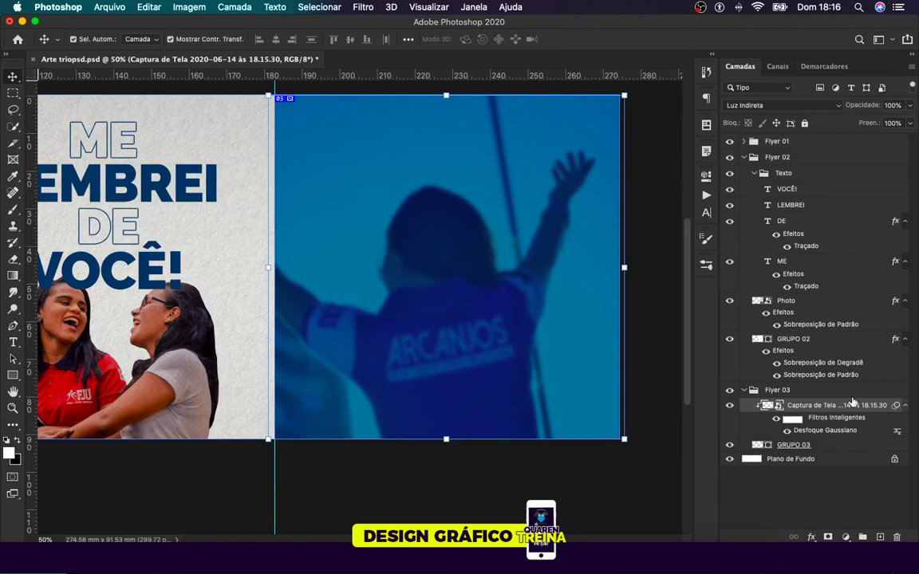
Step: Add an Exposição adjustment layer with gamma correction lowered to 0,66
click(845, 537)
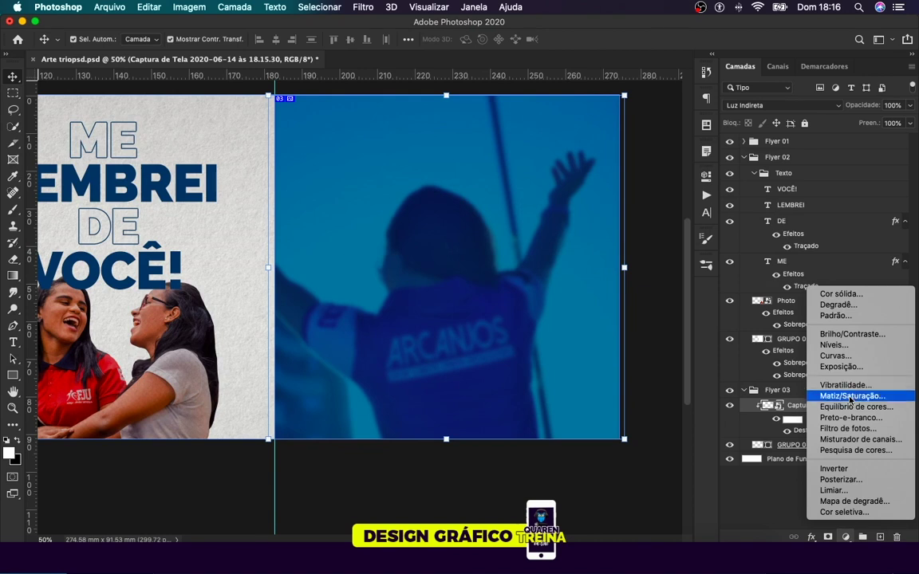
key(Escape)
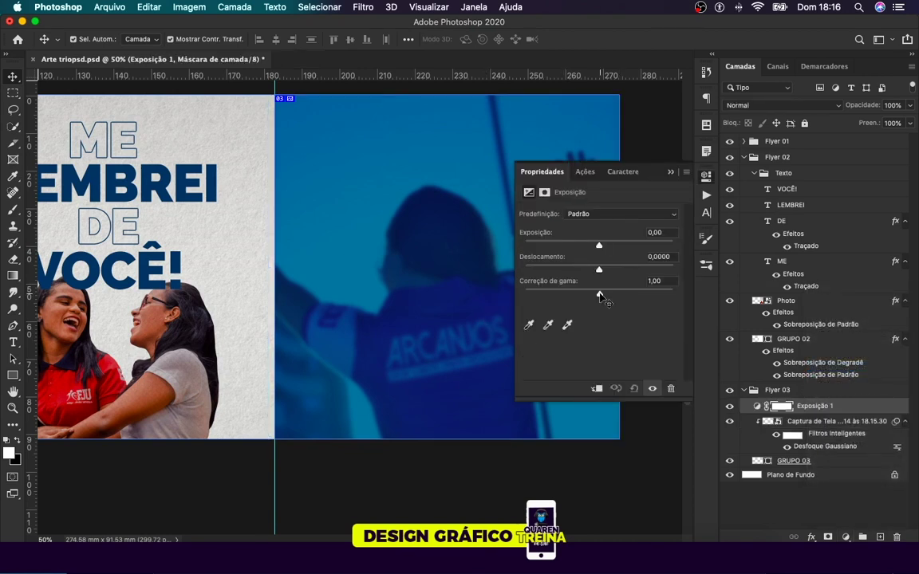
click(611, 294)
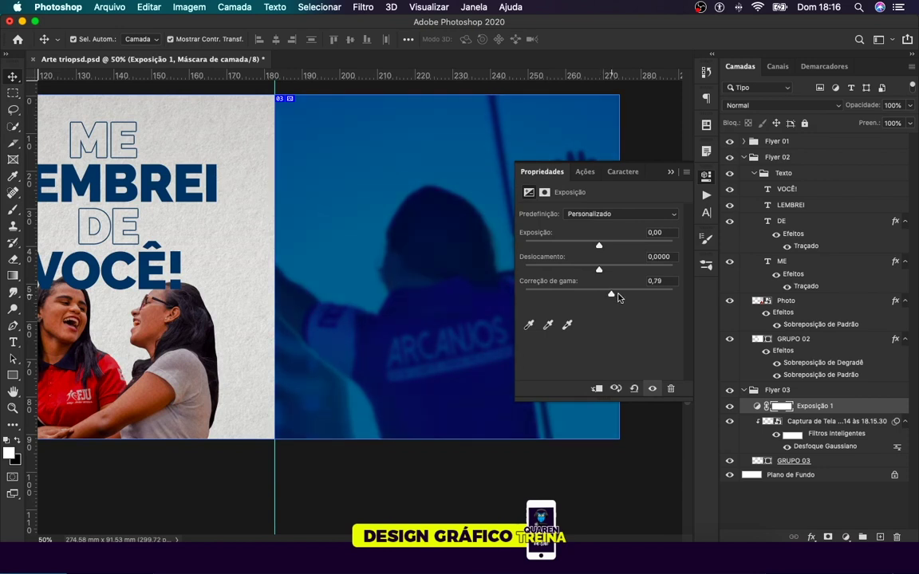
click(618, 295)
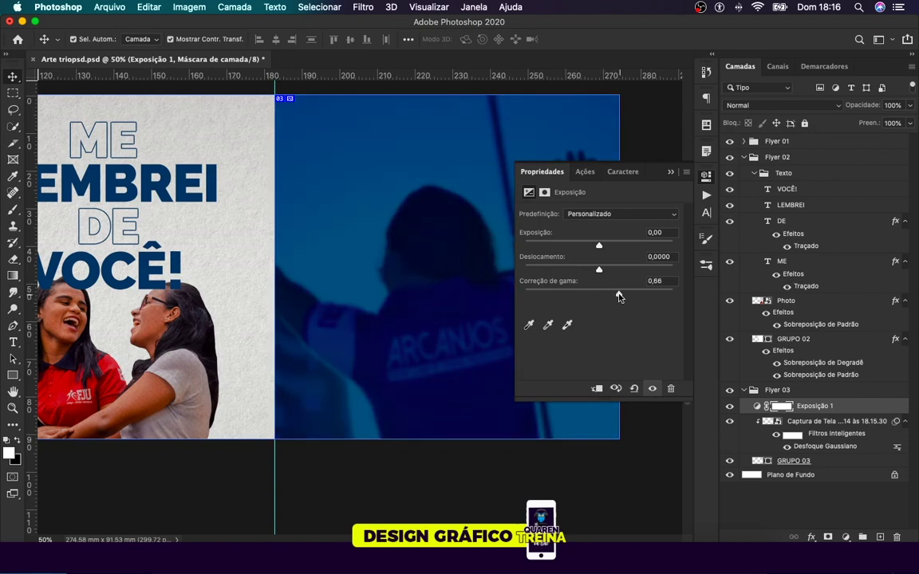
click(671, 172)
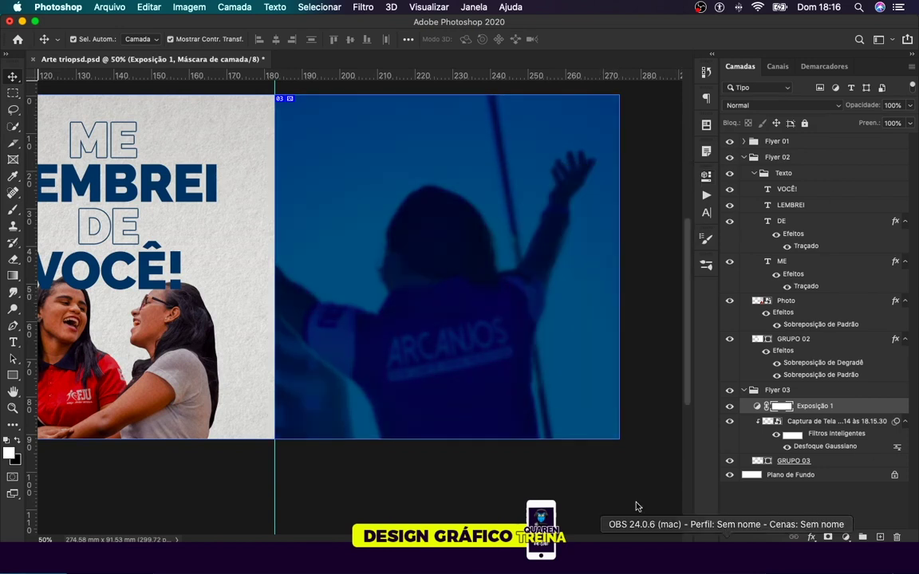
Step: Clip the Exposição adjustment to the third-panel photo layer only
click(836, 423)
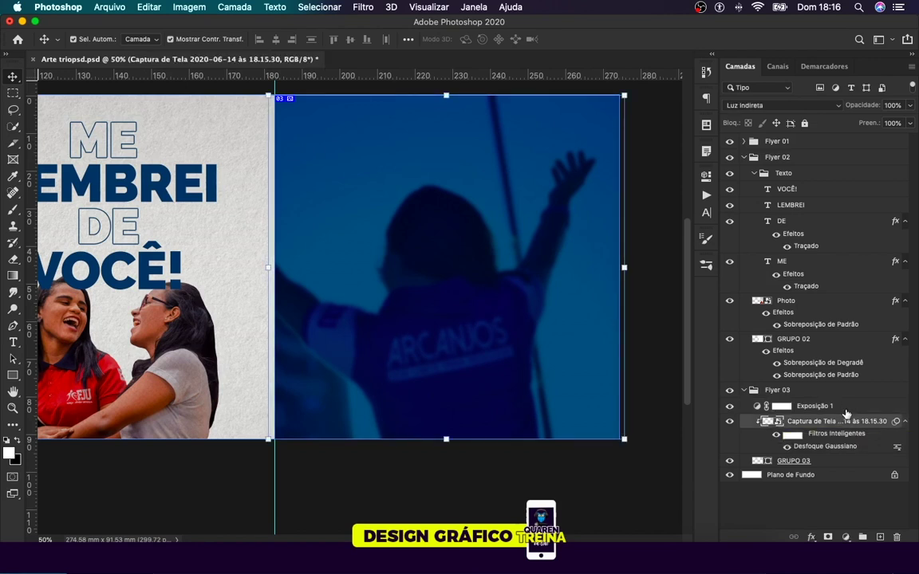
alt+click(843, 408)
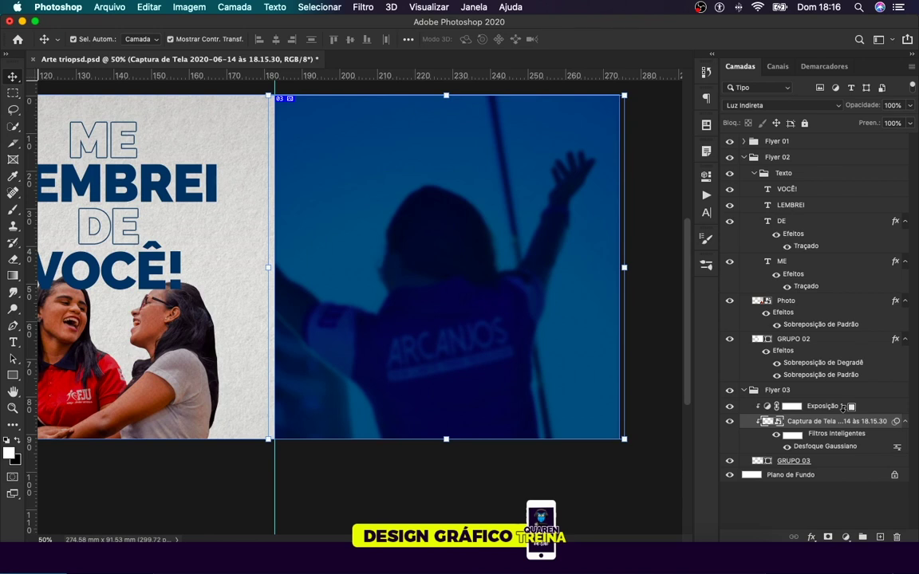
click(673, 338)
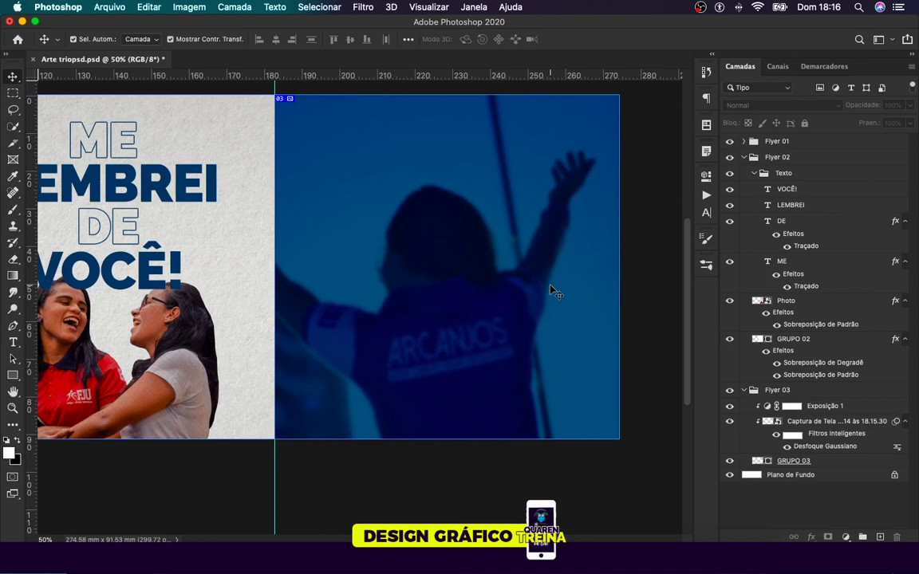
click(794, 407)
Step: Create a near-white text layer on the third-panel photo
click(14, 343)
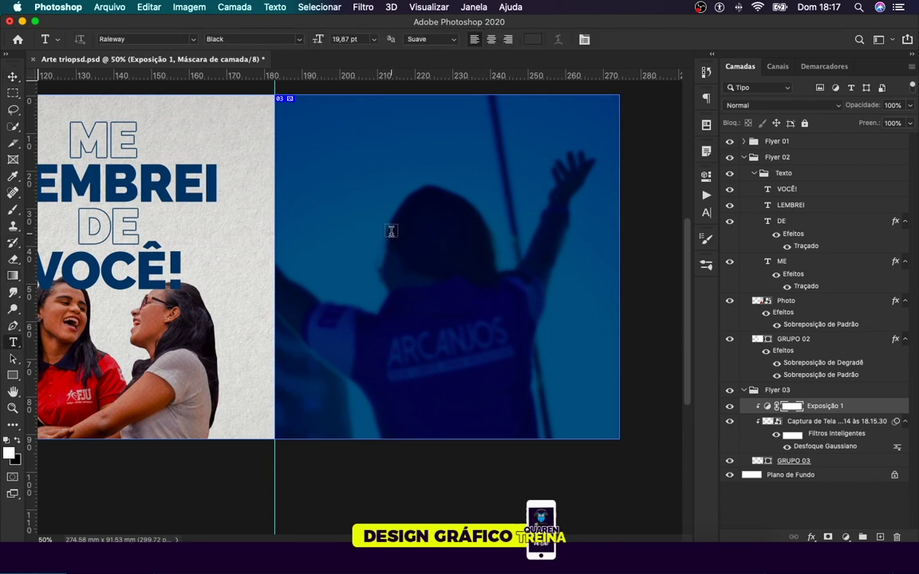
click(391, 230)
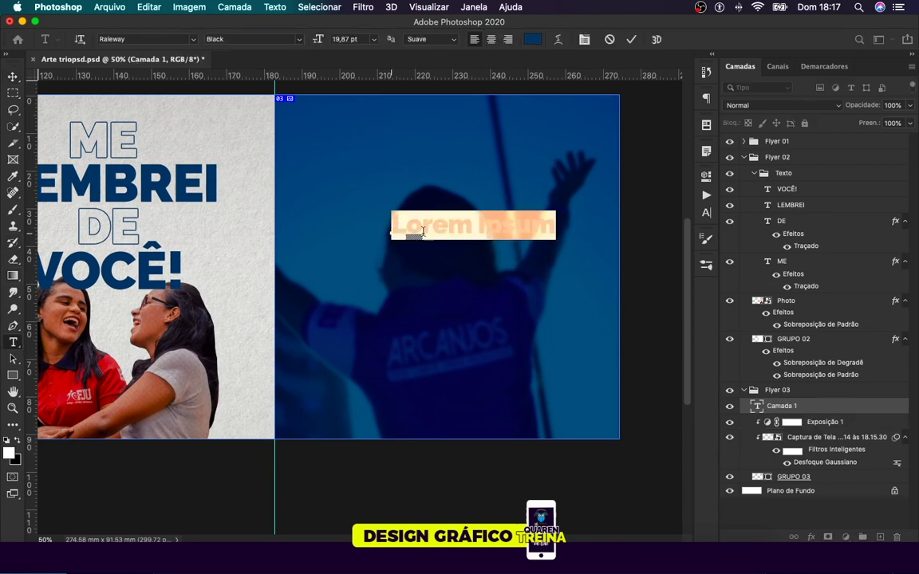
click(533, 39)
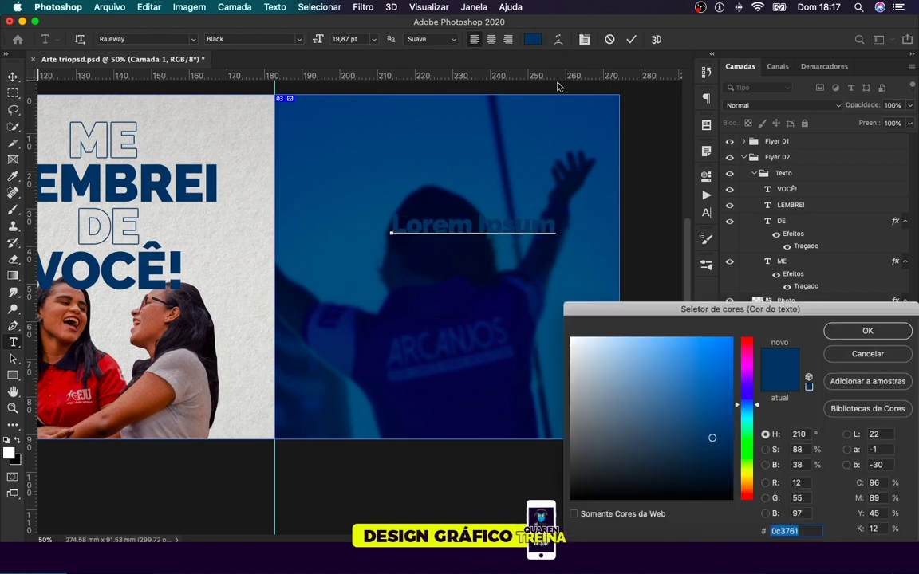
click(575, 343)
click(851, 334)
key(ctrl+Return)
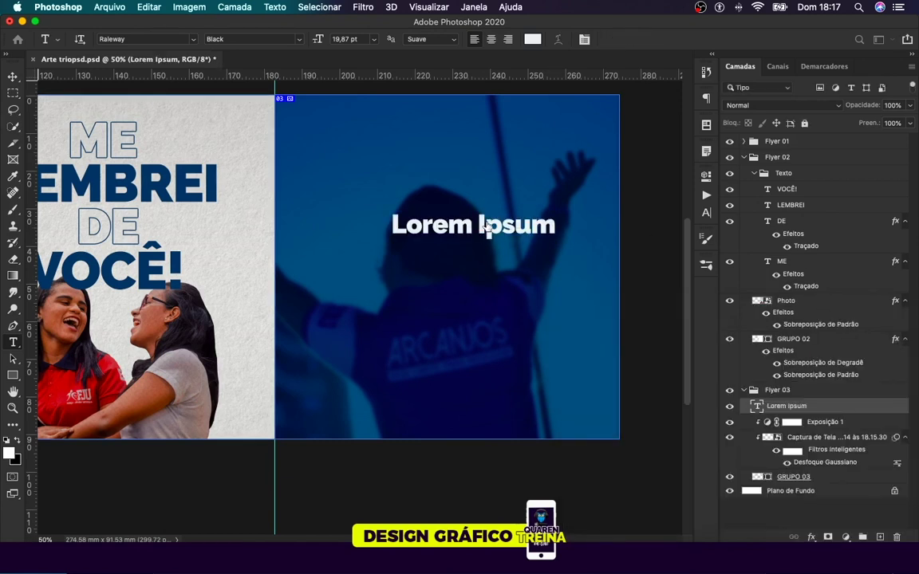
ctrl+click(485, 226)
Step: Replace the Lorem Ipsum placeholder with the word 'DEUS'
click(526, 225)
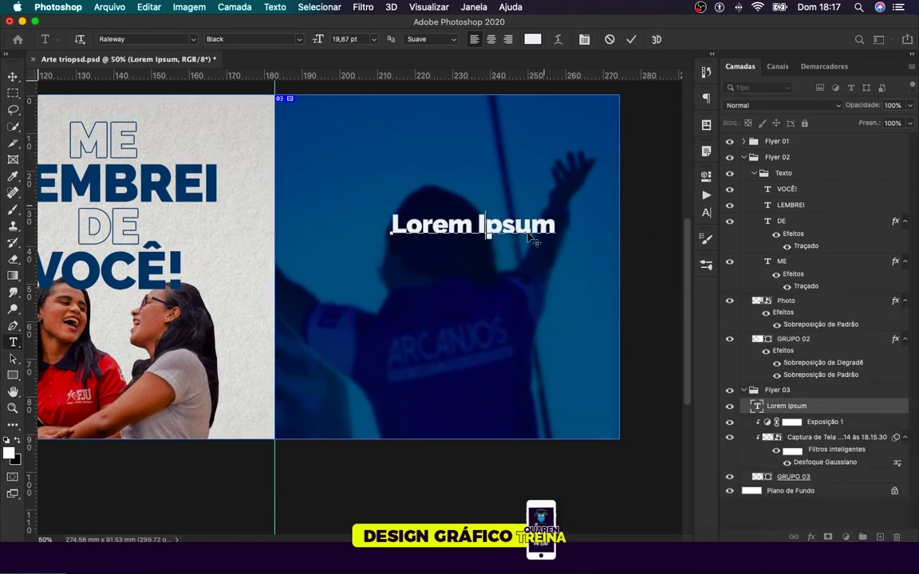
double_click(527, 229)
click(527, 231)
double_click(528, 230)
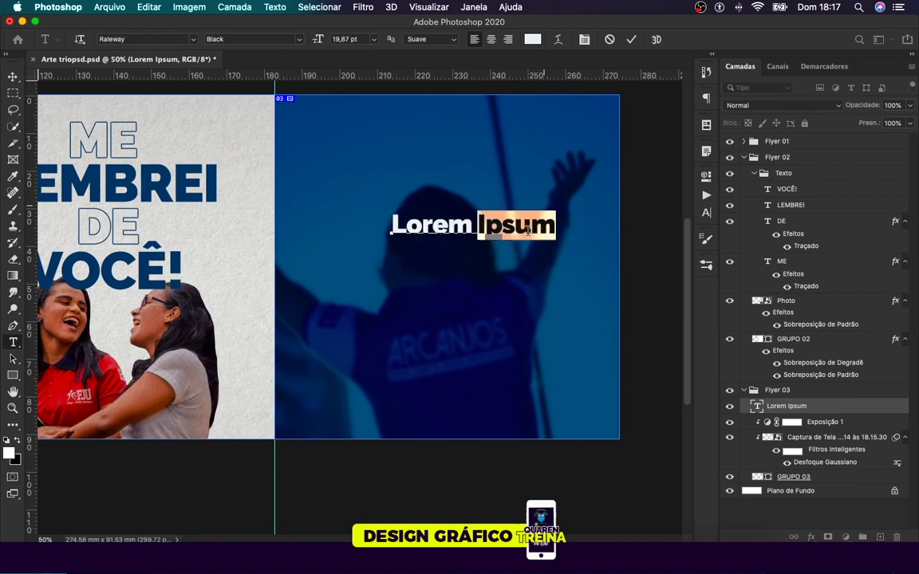
click(527, 231)
text(DE)
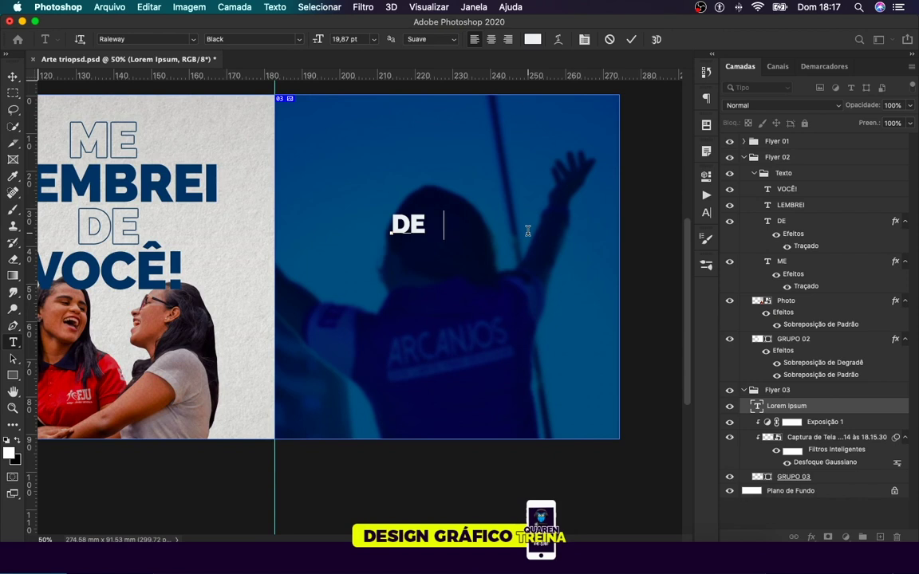
text(US)
key(Escape)
key(v)
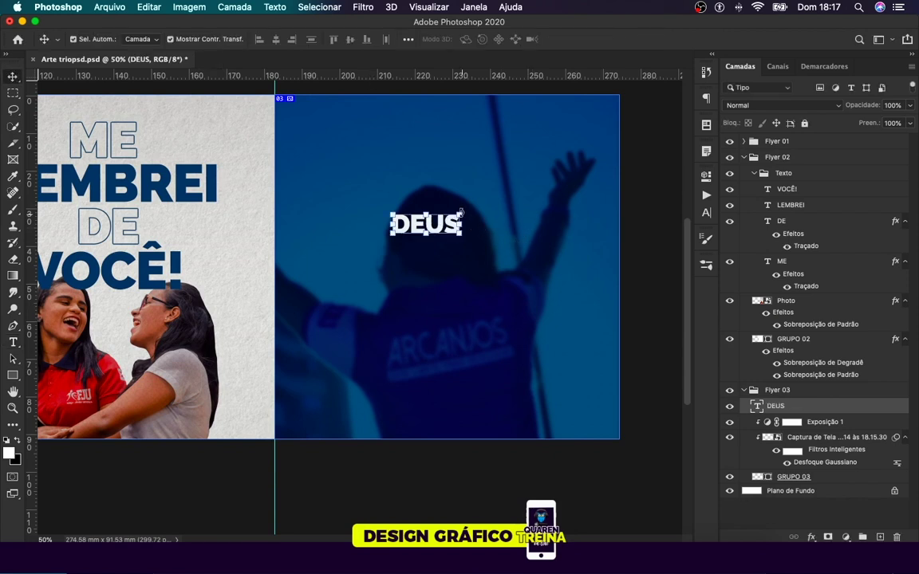
Step: Enlarge DEUS to about 300% and position it over the photo
key(ctrl+t)
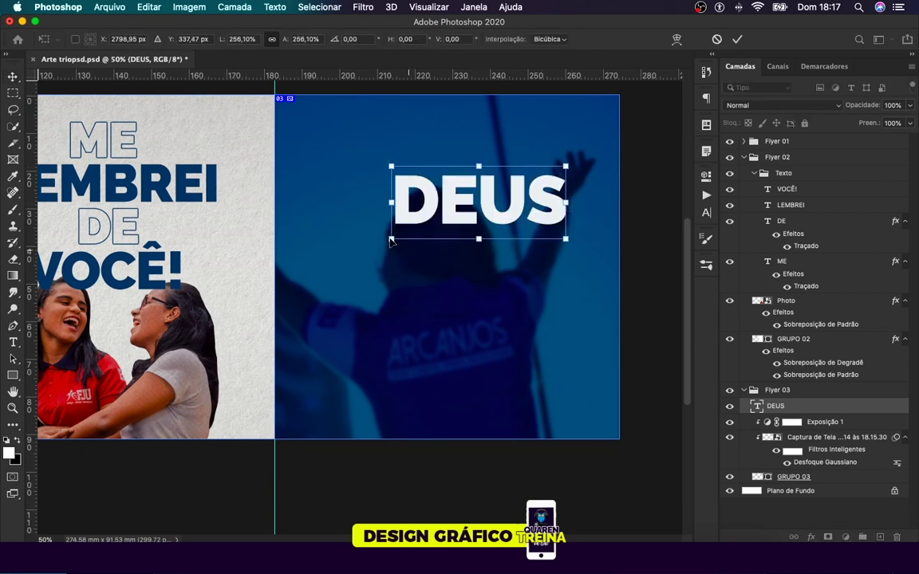
drag(389, 237, 360, 250)
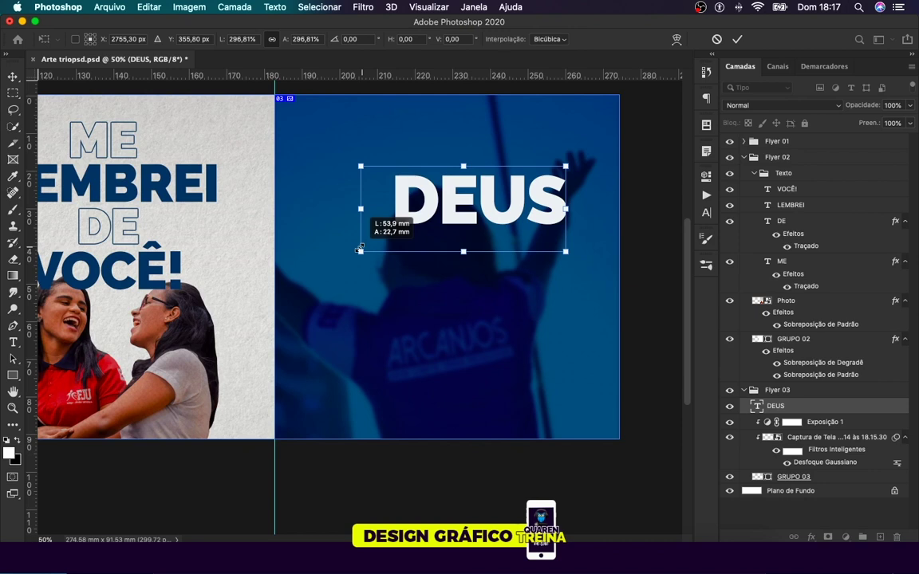
key(Return)
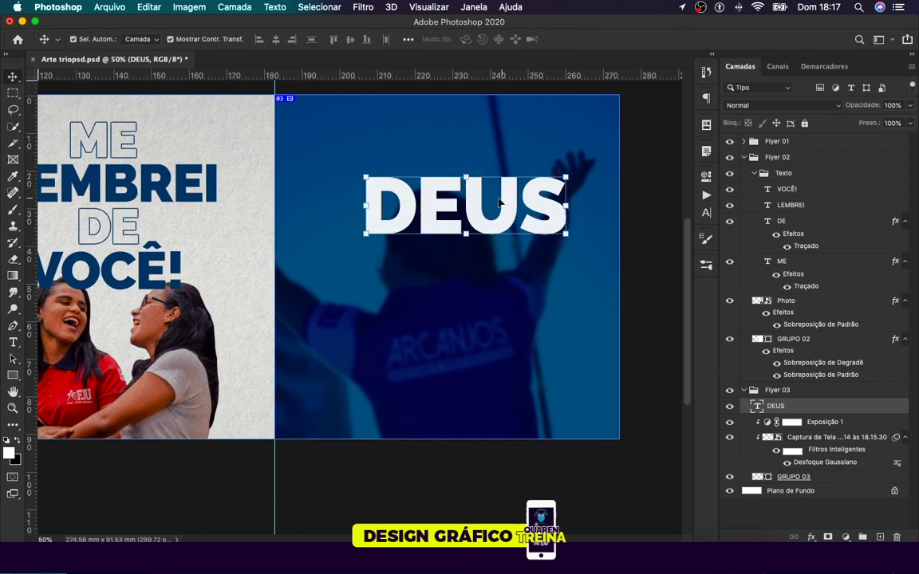
double_click(499, 201)
click(13, 77)
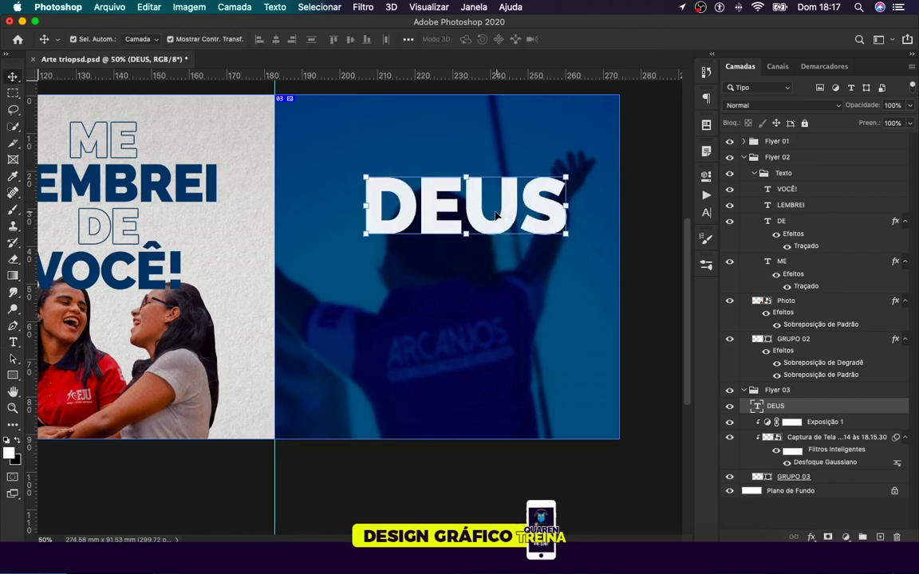
mouse_move(434, 217)
mouse_down()
mouse_move(496, 211)
mouse_move(497, 196)
mouse_up()
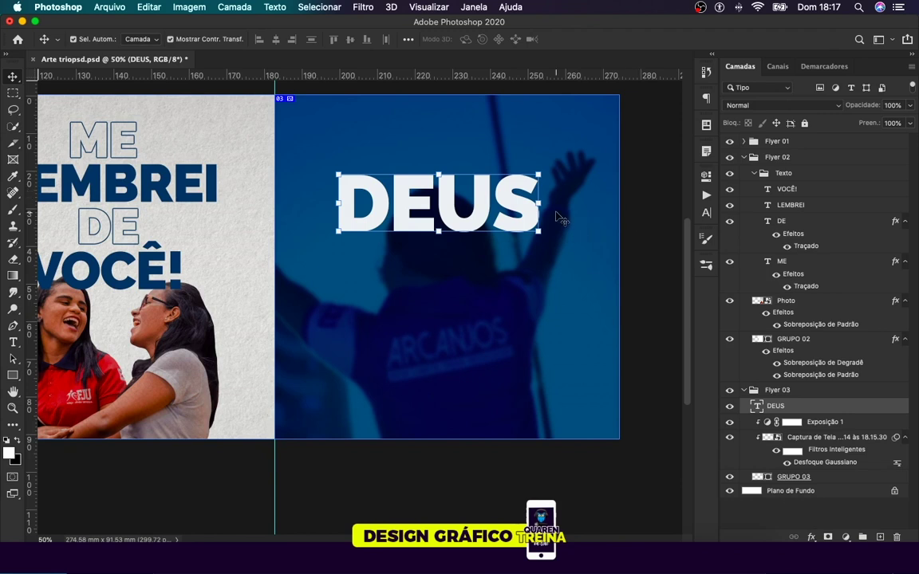
key(ctrl+plus)
Step: Type 'TE ESPERA' as a new text line beneath DEUS
scroll(560, 216, right, 3)
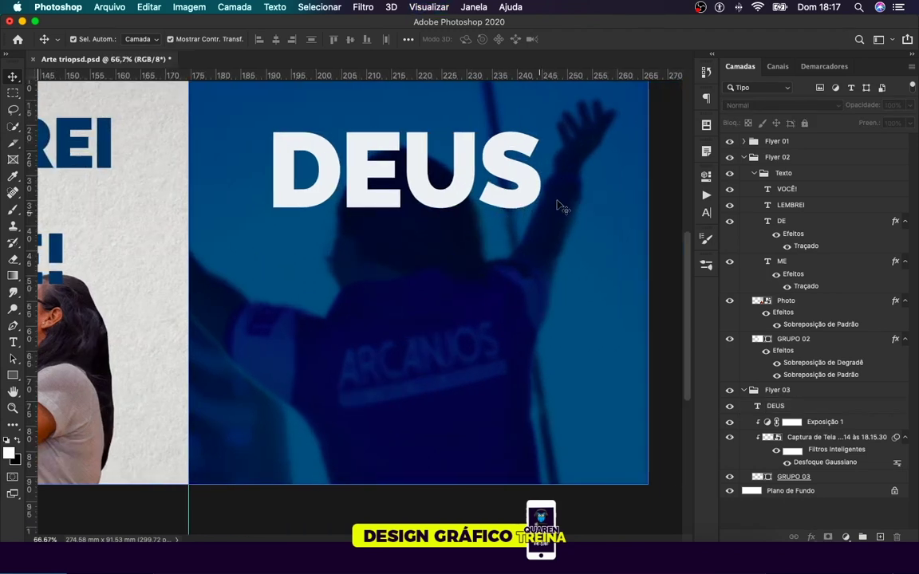
click(511, 178)
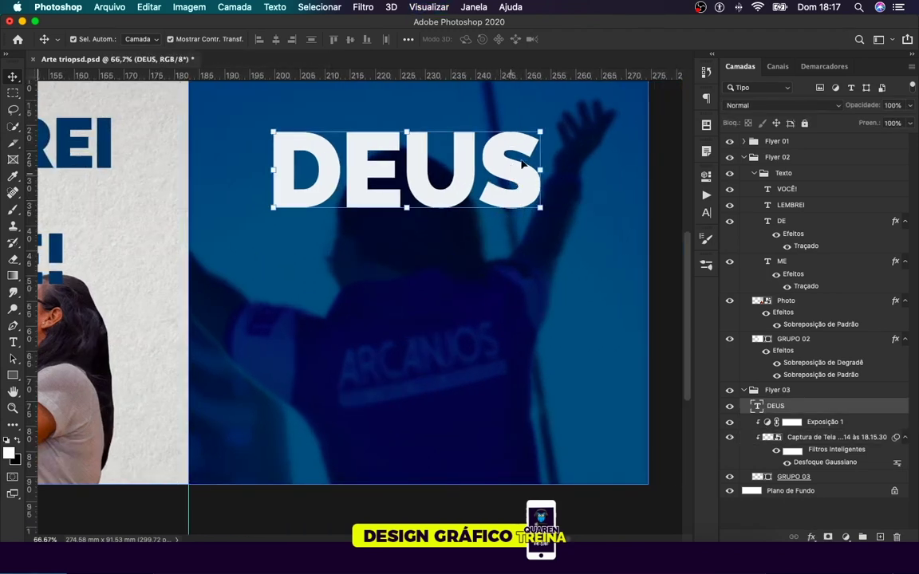
click(668, 181)
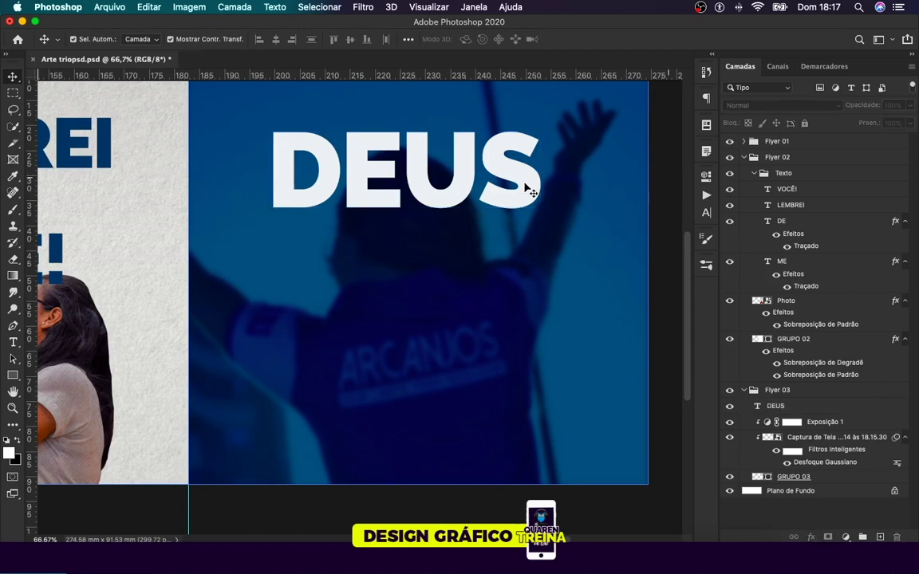
click(499, 171)
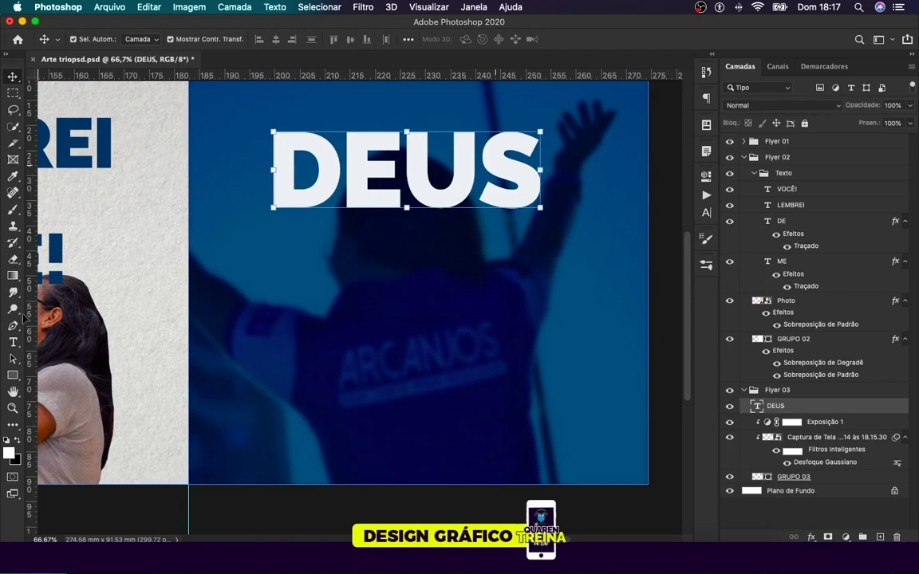
click(14, 343)
click(301, 299)
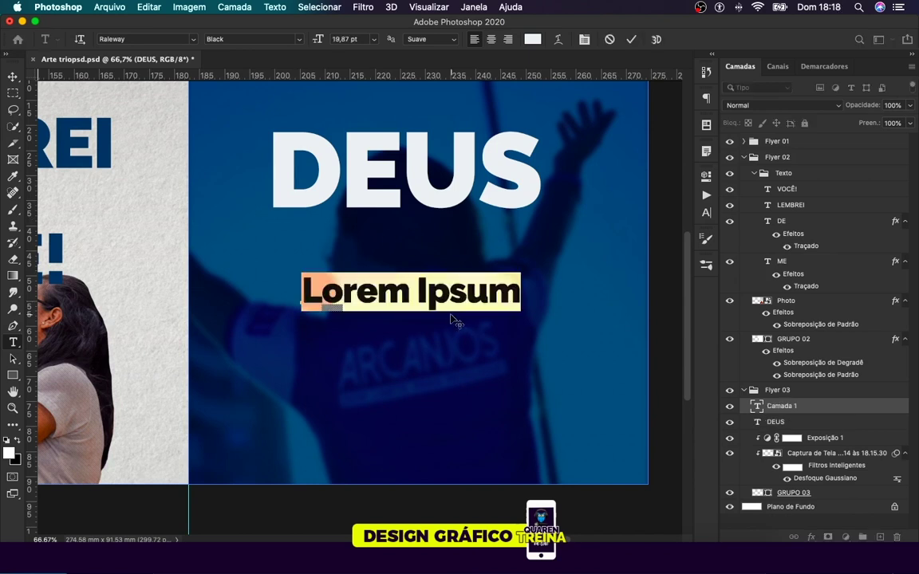
text(TE)
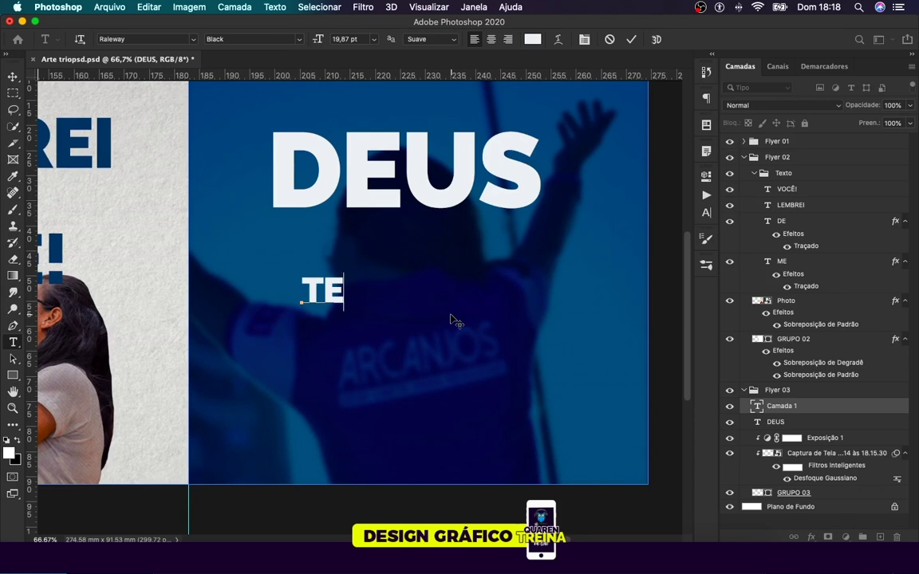
text(   ES)
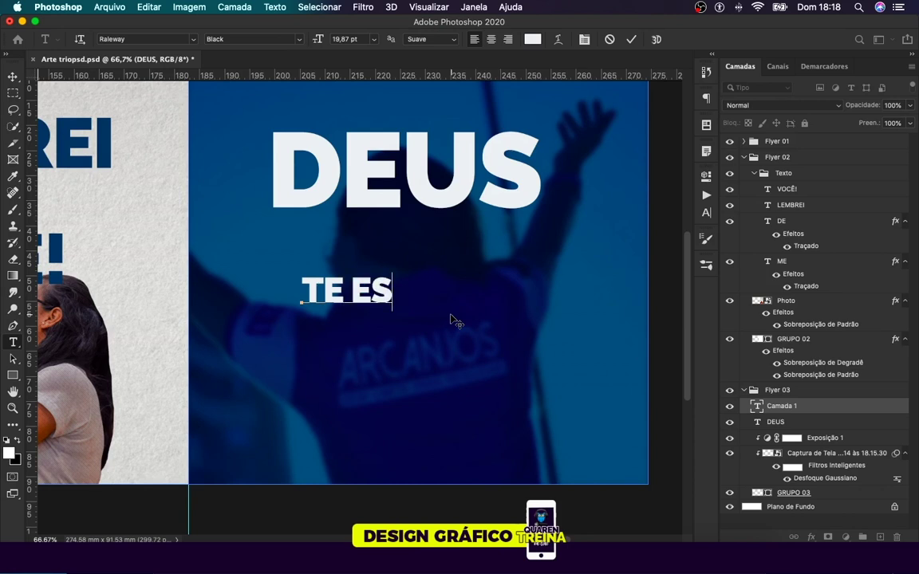
text(  PERA)
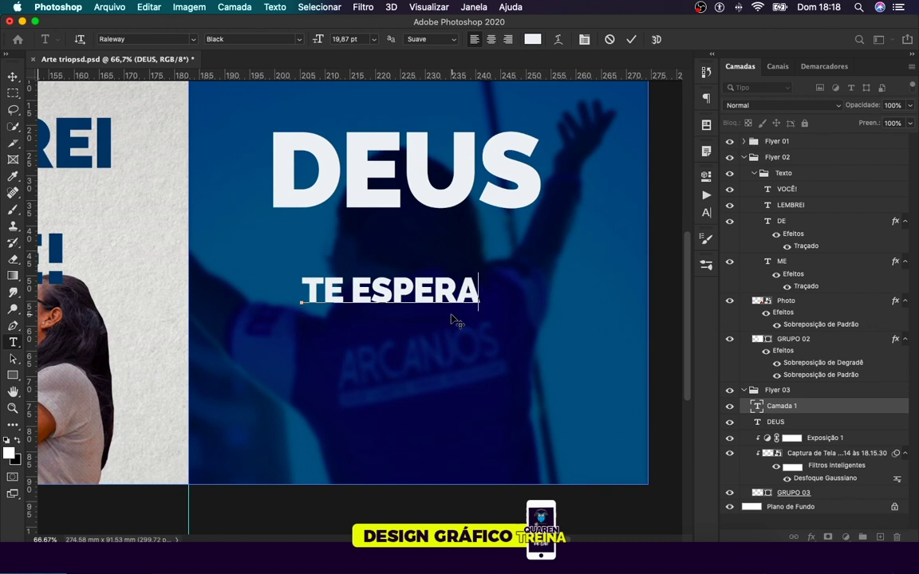
Step: Commit TE ESPERA and lower its layer fill to 0%
click(15, 77)
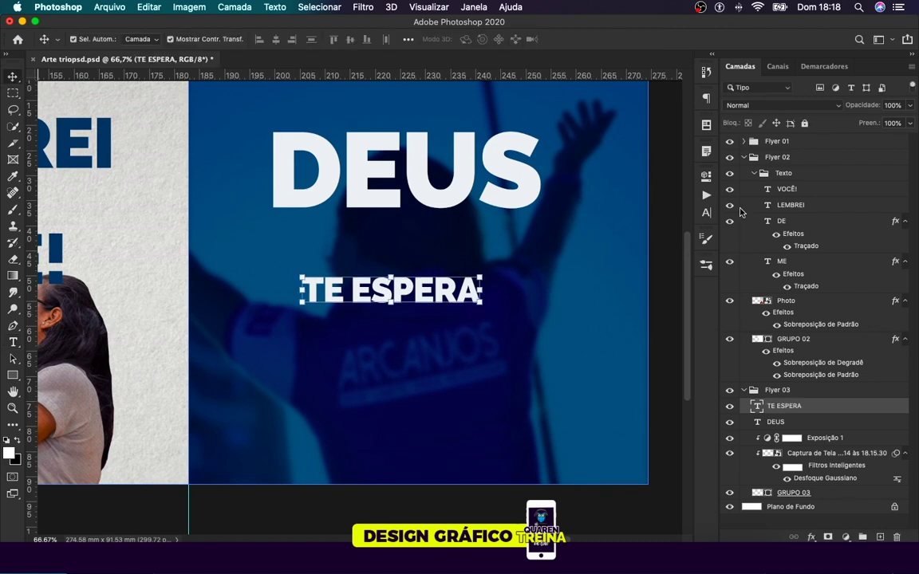
drag(912, 125, 820, 128)
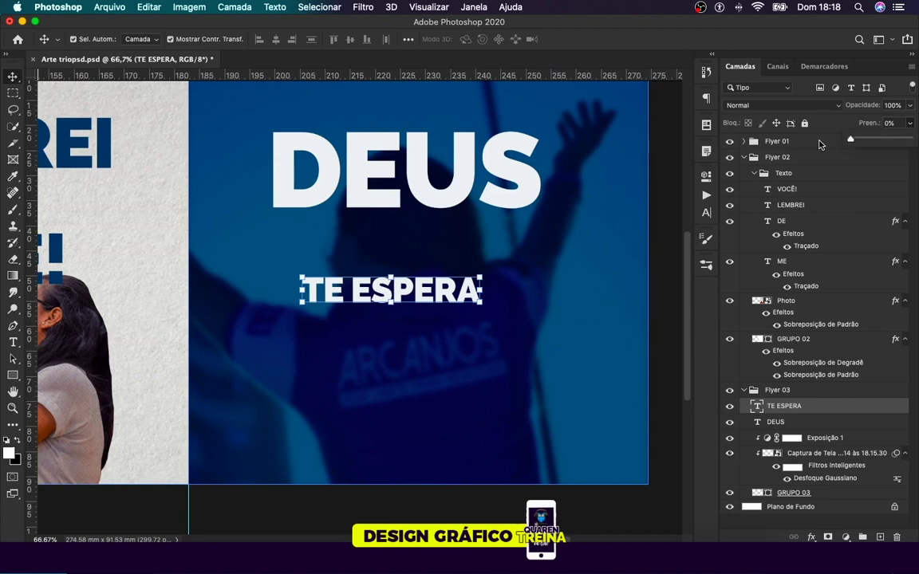
click(839, 412)
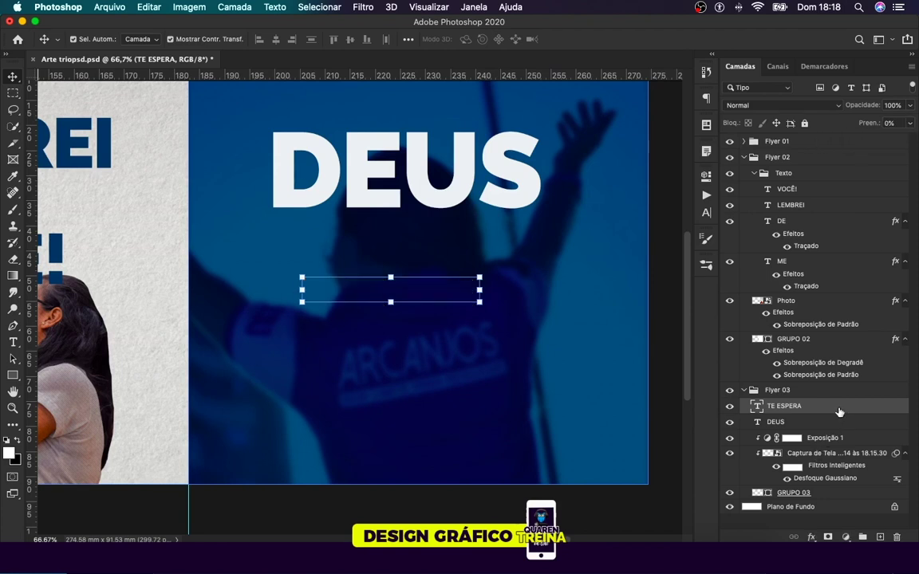
Step: Give TE ESPERA a 3 px near-white Traçado stroke and move it just below DEUS
double_click(839, 412)
click(423, 340)
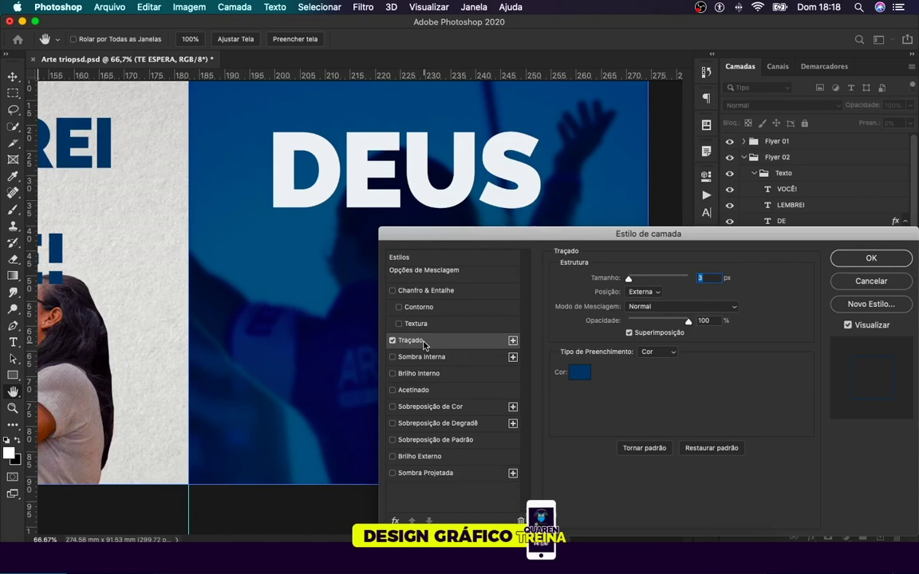
click(581, 374)
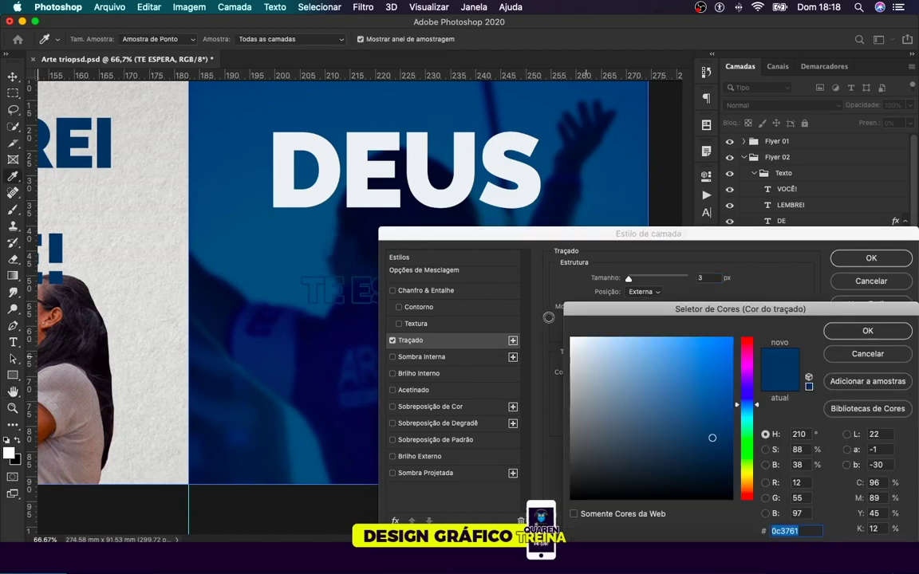
click(585, 352)
click(870, 261)
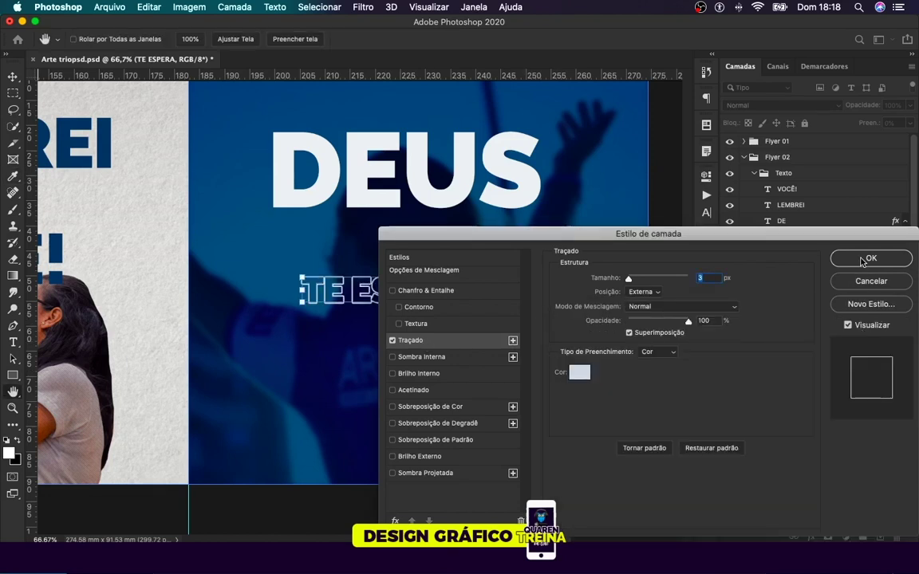
key(Return)
drag(408, 294, 375, 226)
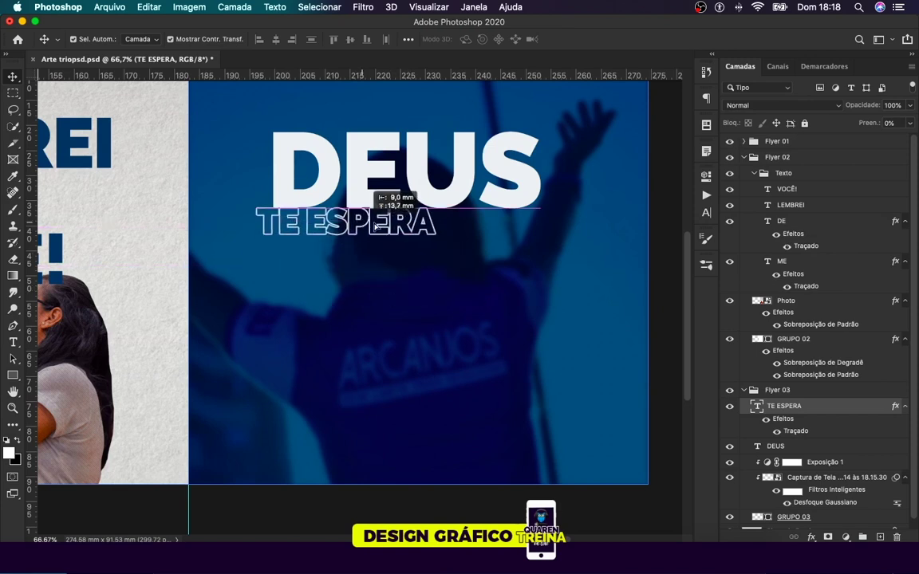
Step: Align TE ESPERA under DEUS's left edge and set its tracking to 340
drag(375, 226, 405, 228)
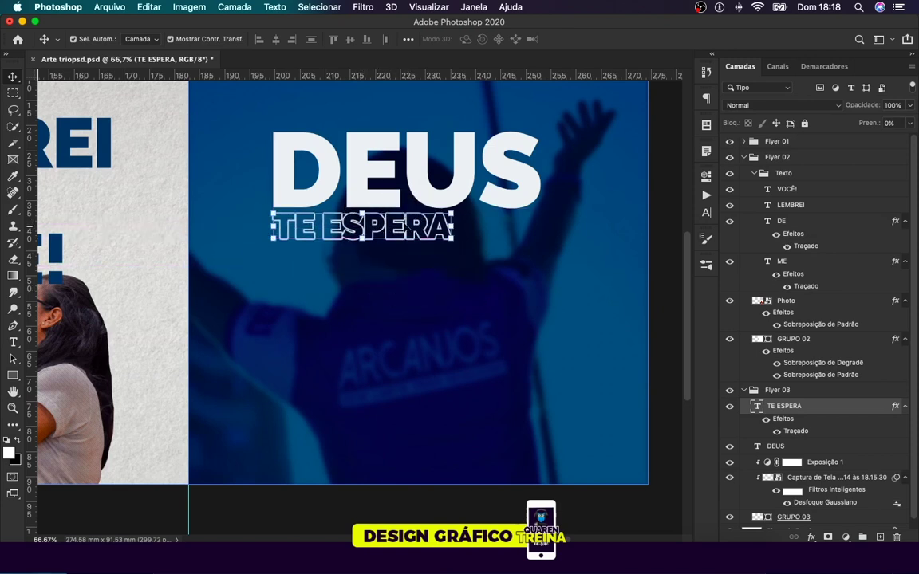
click(707, 214)
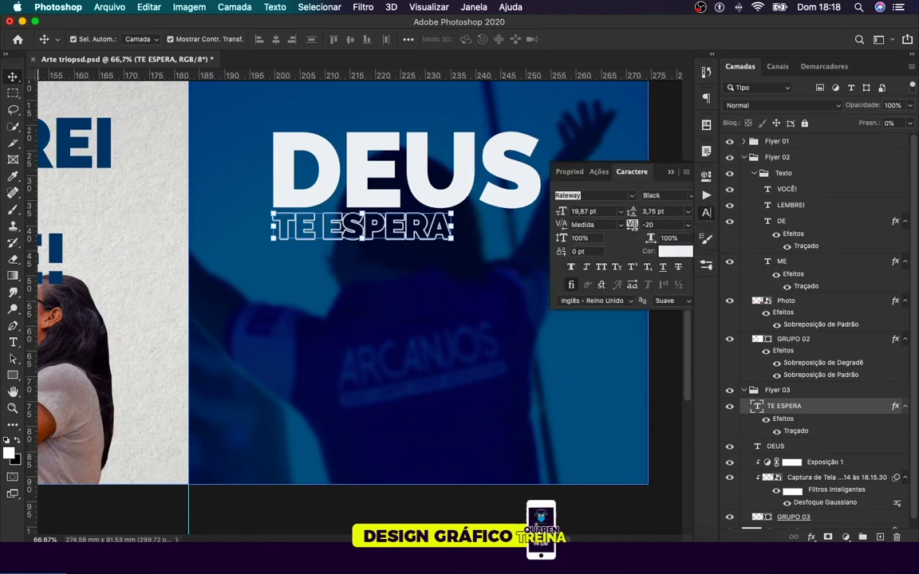
drag(638, 229, 648, 225)
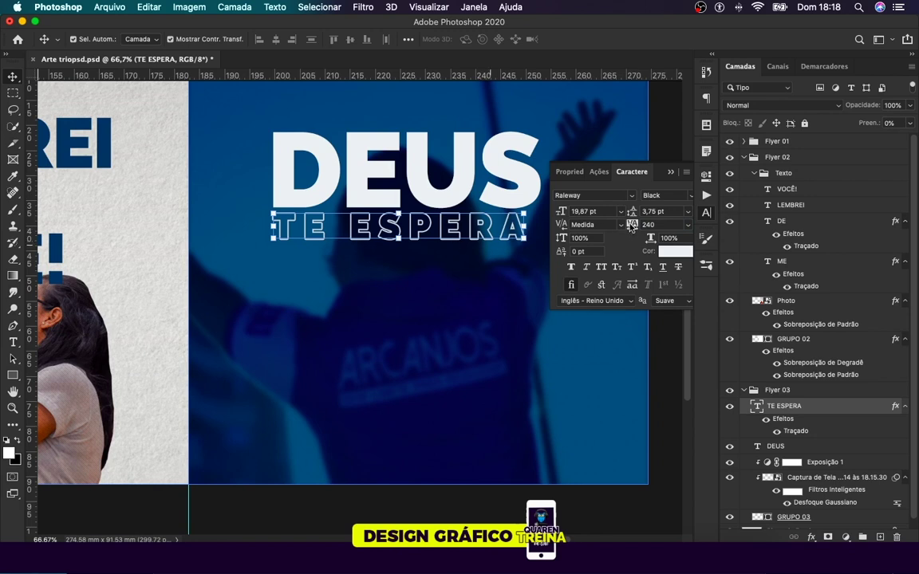
drag(635, 227, 632, 226)
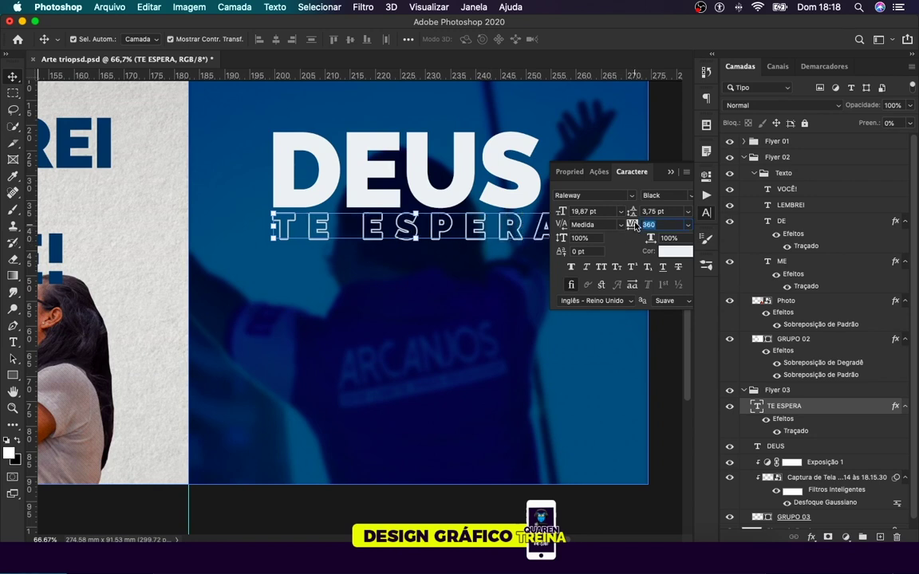
click(632, 227)
scroll(460, 239, right, 5)
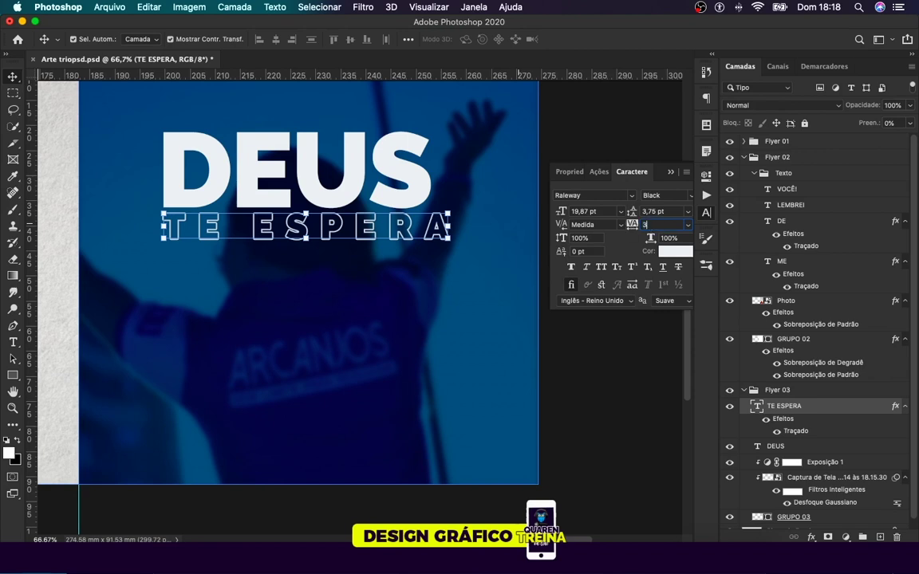
text(340)
key(Return)
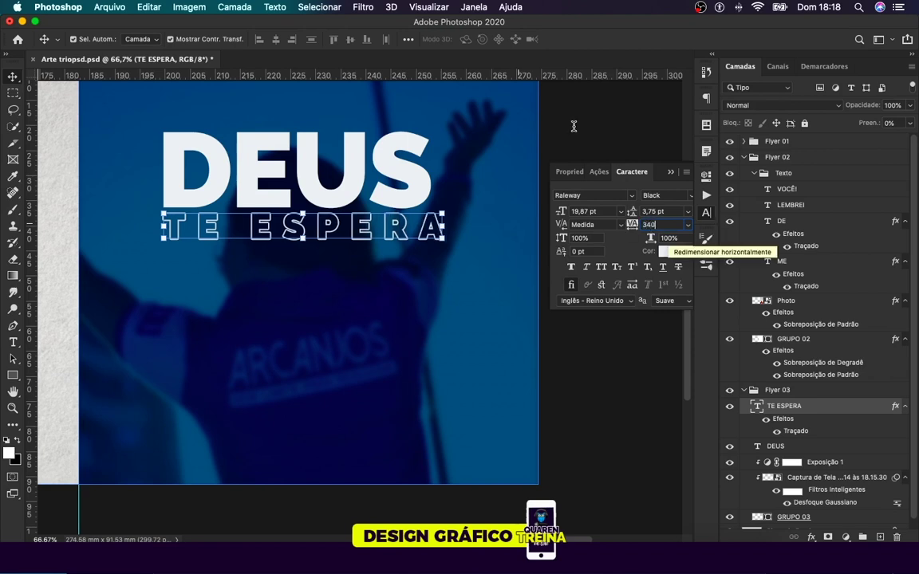
Step: Scale DEUS up slightly to match TE ESPERA's width and hide the Character panel
key(ctrl+alt+a)
click(409, 171)
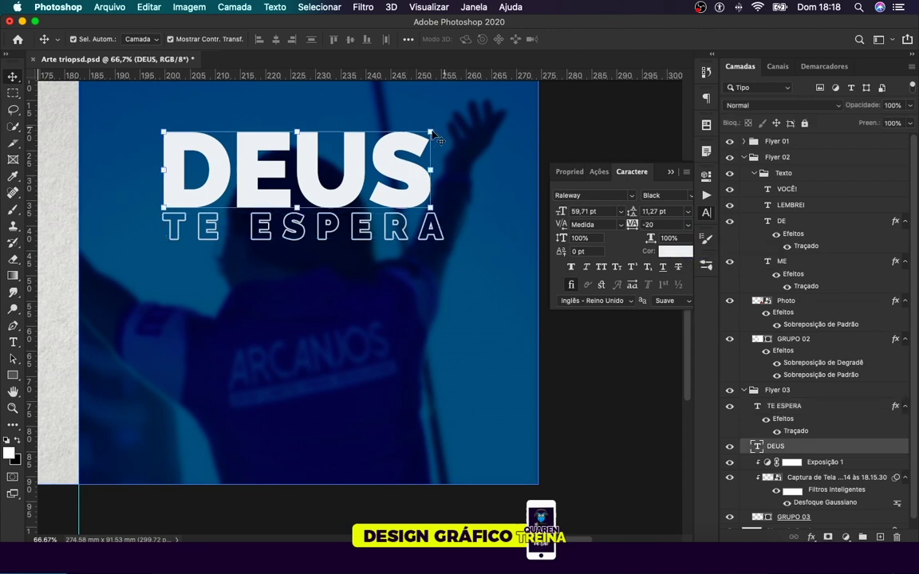
key(ctrl+t)
drag(431, 129, 437, 132)
key(ctrl+minus)
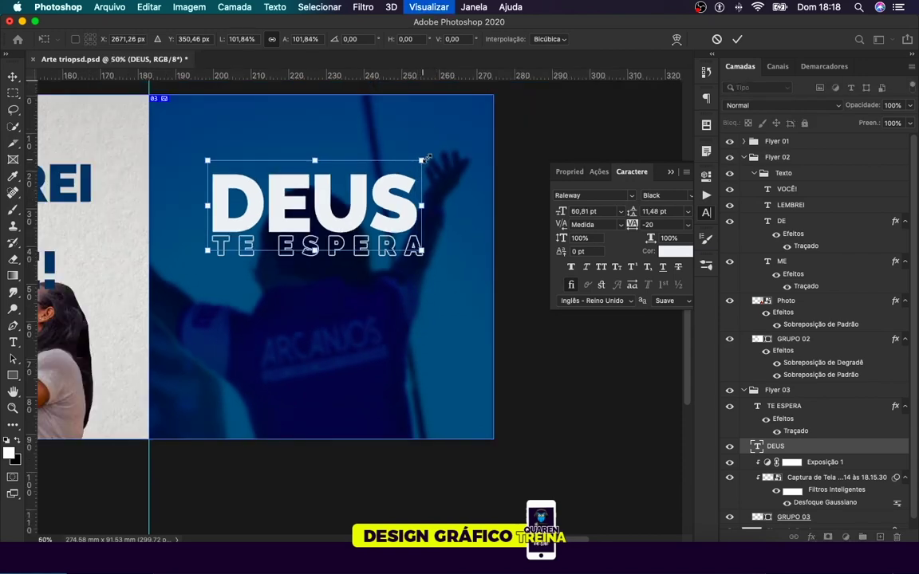
drag(425, 159, 435, 155)
key(Return)
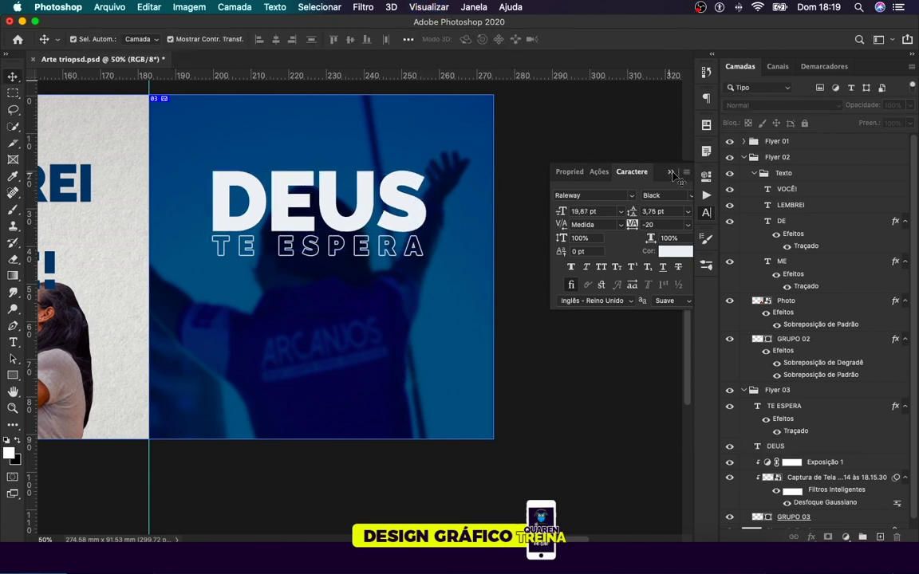
click(671, 173)
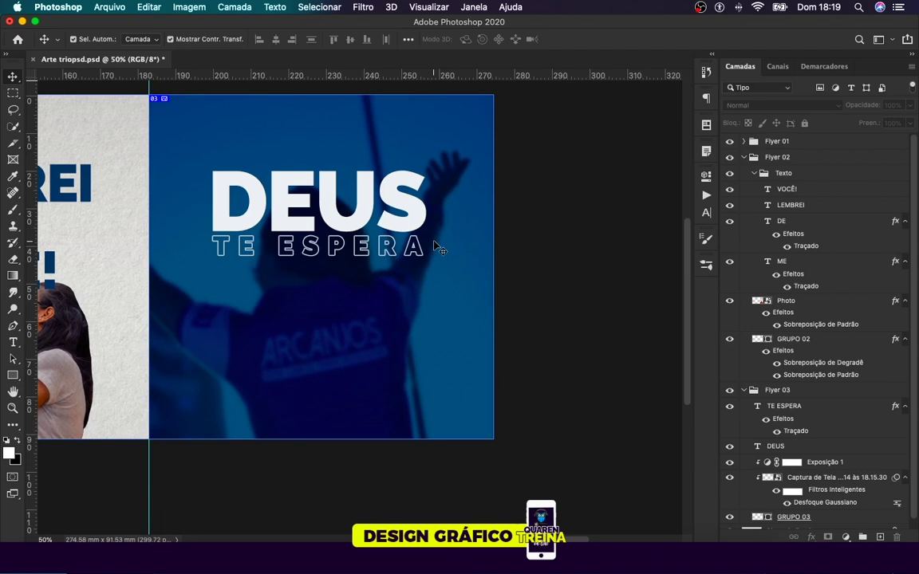
key(super+plus)
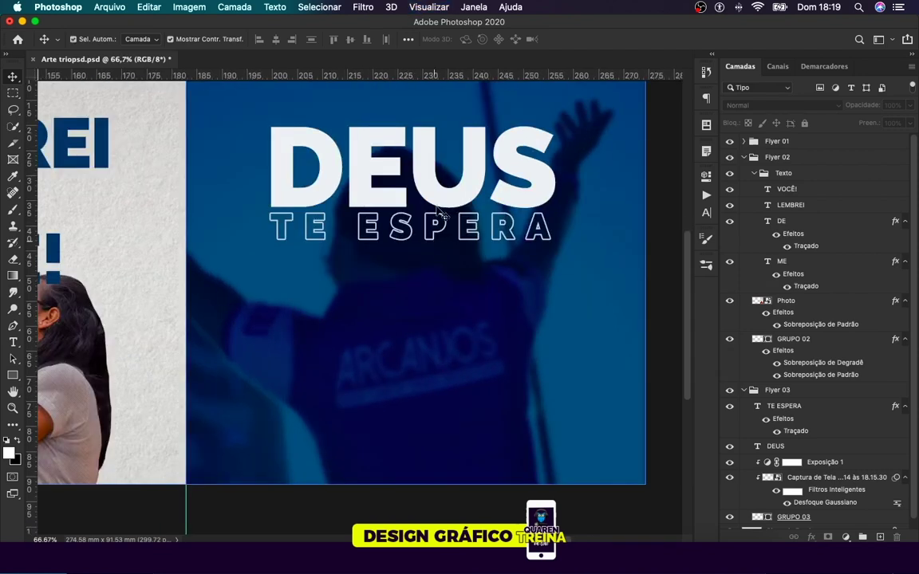
click(439, 200)
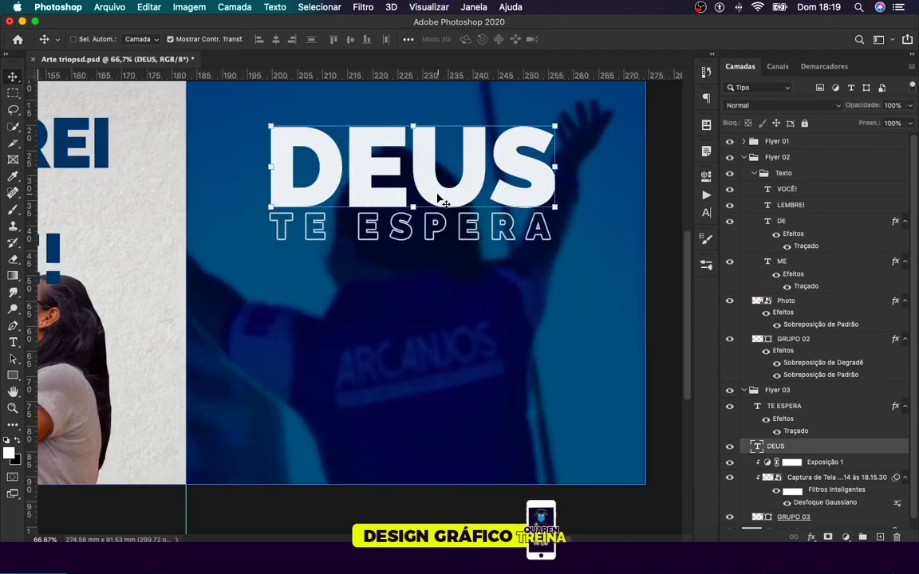
Step: Duplicate the DEUS text and move the copy below TE ESPERA
key(alt+Down)
key(shift+Down)
key(shift+Down)
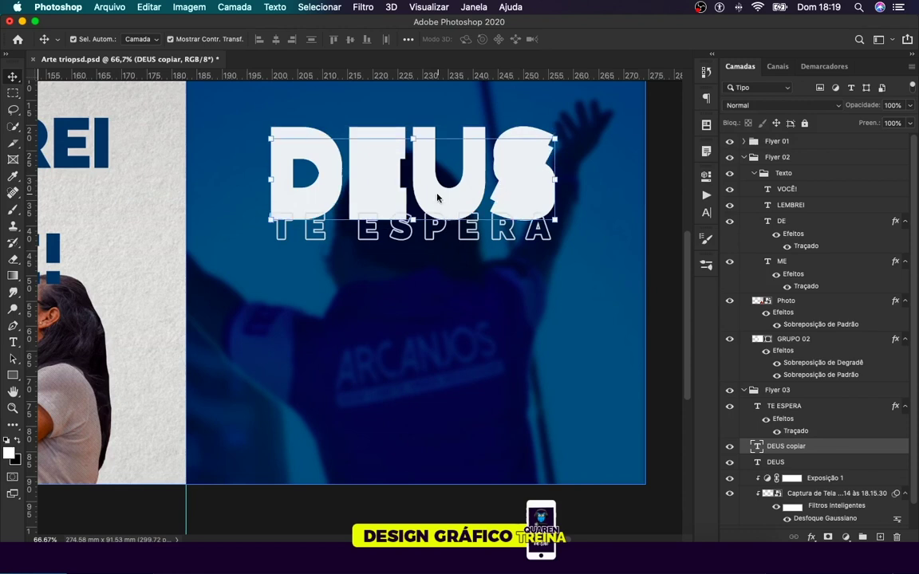
key(shift+Down)
key(shift+Down)
key(shift+Down)
key(shift+Down)
key(shift+Down)
key(shift+Down)
key(shift+Down)
key(shift+Down)
key(shift+Down)
key(shift+Down)
key(shift+Down)
key(shift+Down)
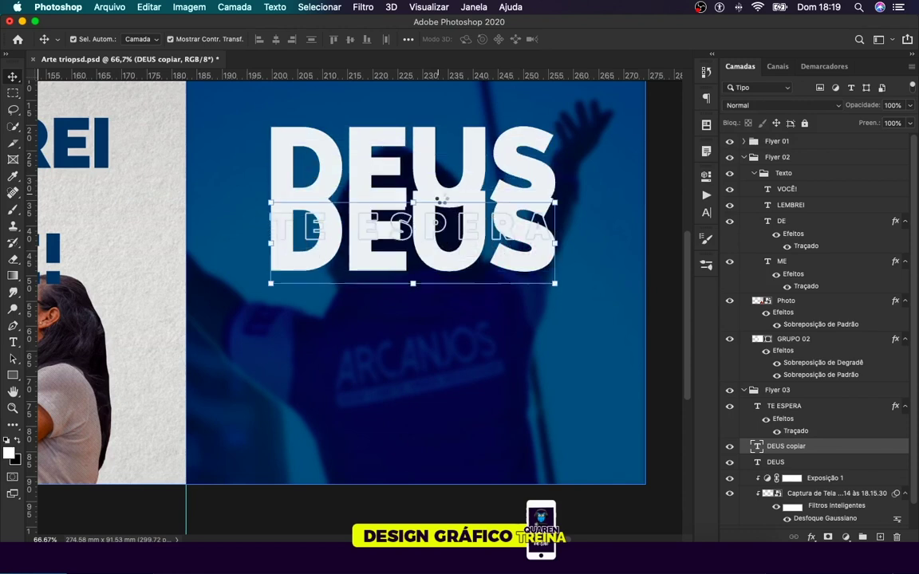
key(shift+Down)
key(shift+Down)
key(shift+Down)
key(shift+Down)
key(shift+Down)
key(shift+Down)
key(shift+Down)
key(shift+Down)
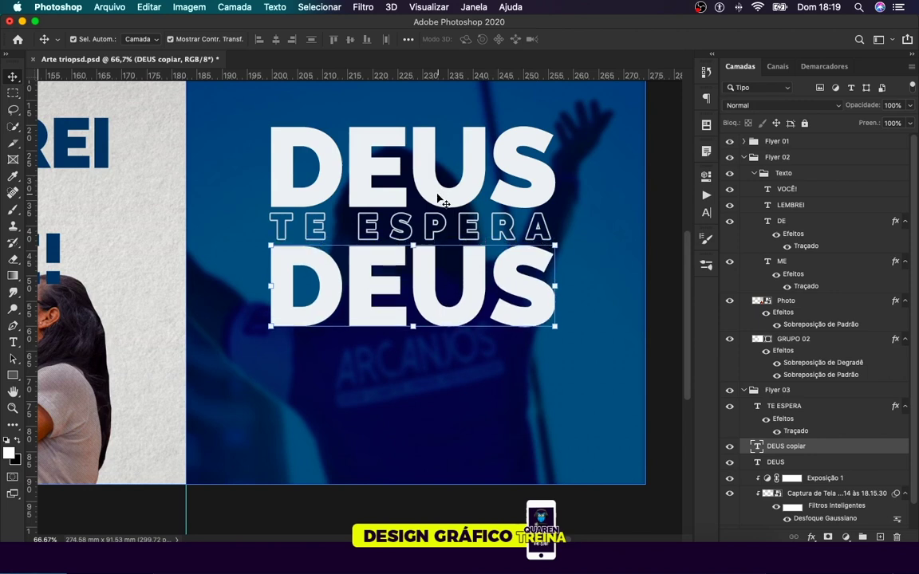
Step: Change the copied word's text to DE BRAÇOS
double_click(476, 304)
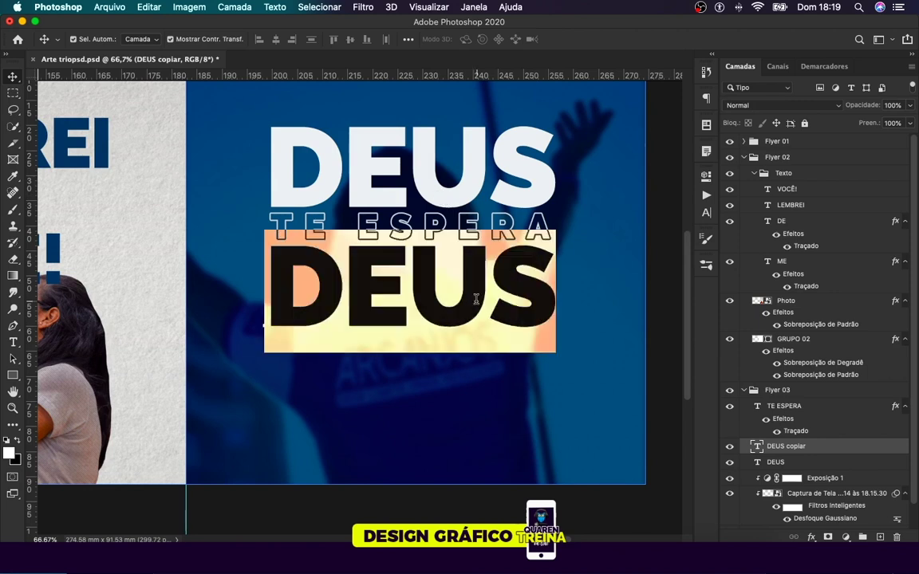
key(Right)
key(BackSpace)
key(BackSpace)
key(BackSpace)
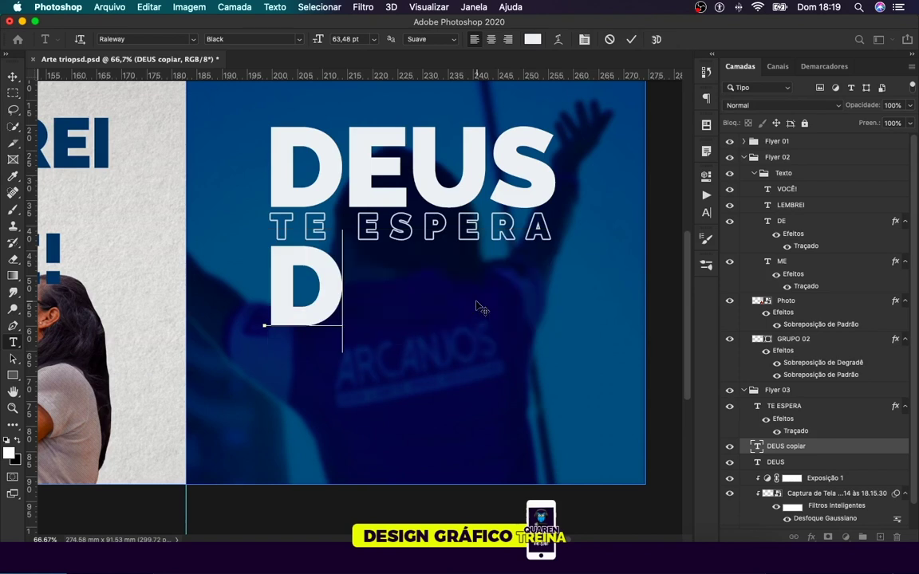
text(E)
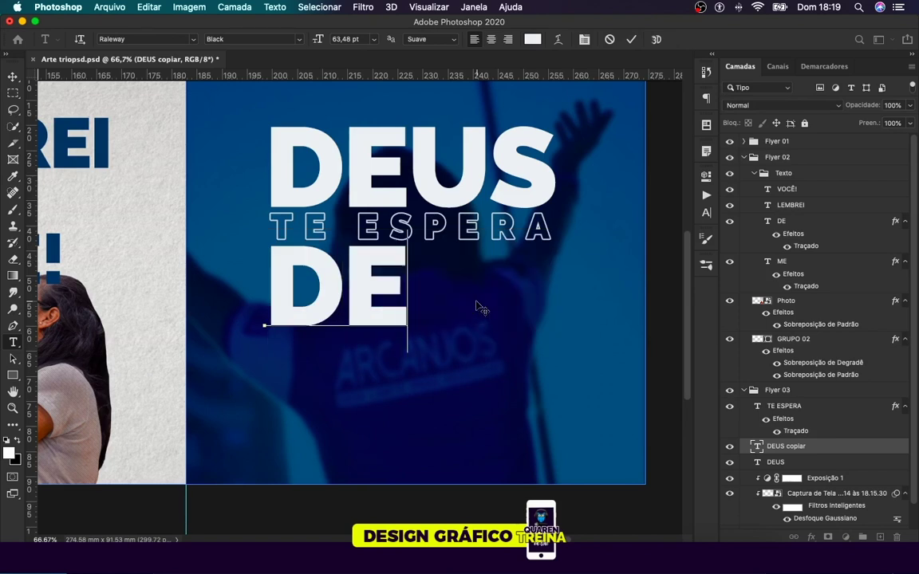
text(   BRA)
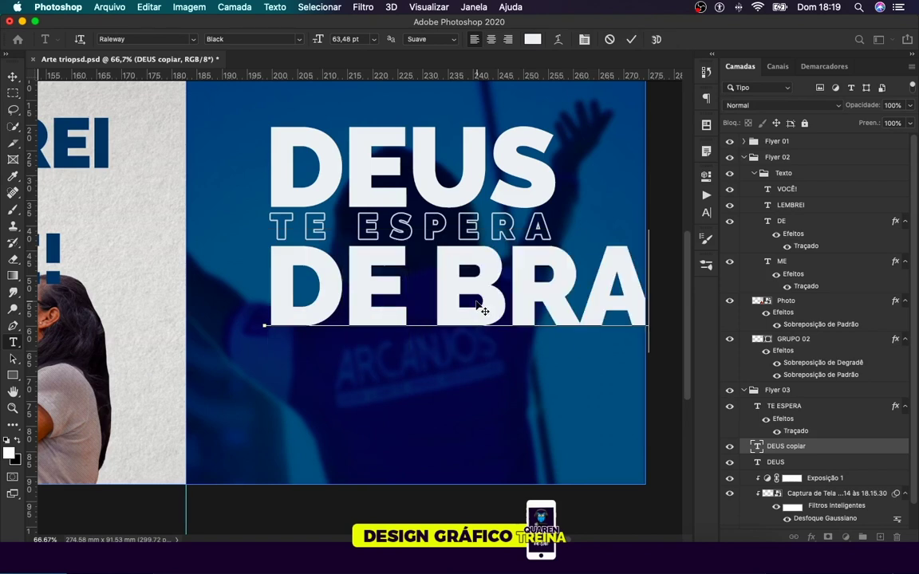
click(12, 77)
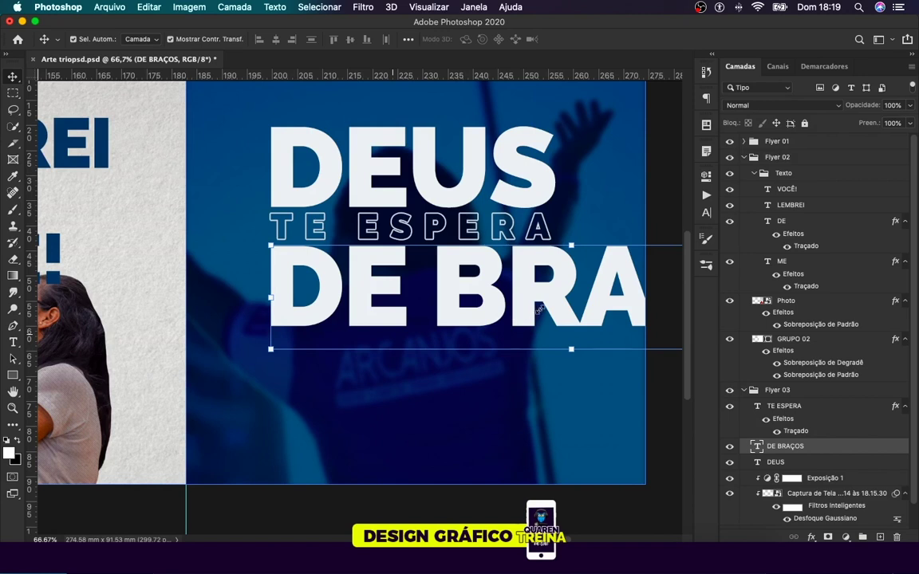
Step: Scale DE BRAÇOS down and nudge it into line beneath TE ESPERA
key(ctrl+t)
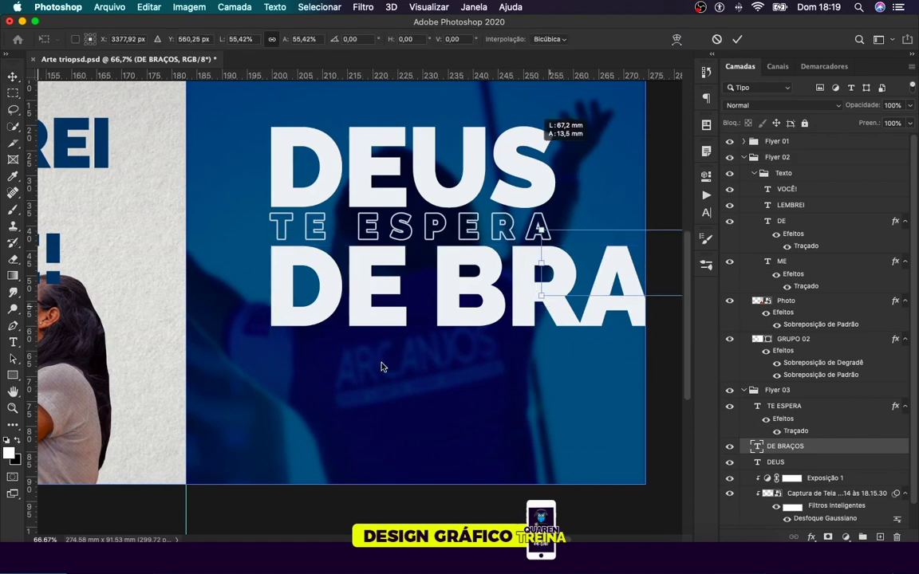
drag(381, 364, 510, 319)
key(Return)
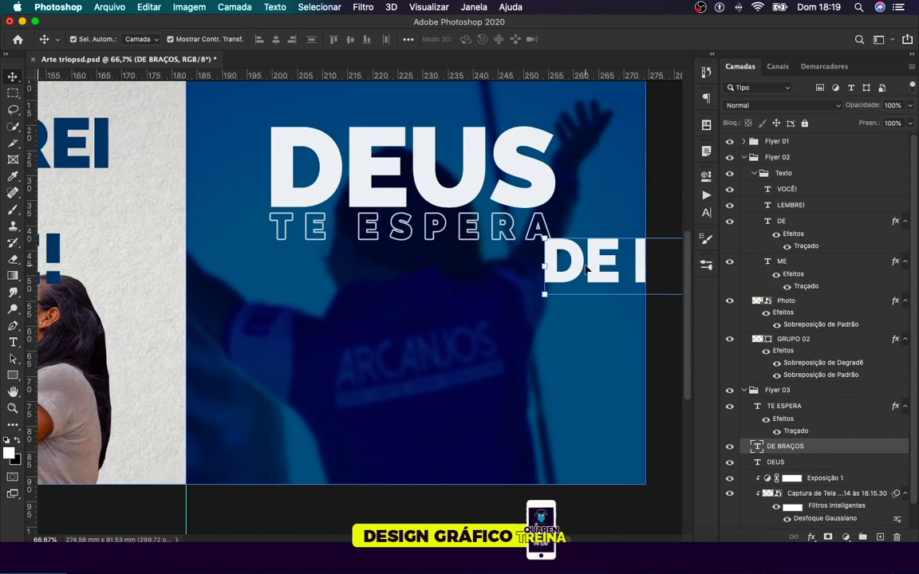
key(shift+Left)
key(shift+Left)
key(shift+Left)
key(shift+Left)
key(shift+Left)
key(shift+Left)
key(shift+Left)
key(shift+Left)
key(shift+Left)
key(shift+Left)
key(shift+Left)
key(shift+Left)
key(shift+Left)
key(shift+Left)
key(shift+Left)
key(shift+Left)
key(shift+Left)
key(shift+Left)
key(shift+Left)
key(shift+Left)
key(shift+Left)
key(shift+Left)
key(shift+Left)
key(shift+Left)
key(shift+Left)
key(shift+Left)
key(shift+Left)
key(shift+Left)
key(shift+Left)
key(shift+Left)
key(shift+Left)
key(shift+Left)
key(shift+Left)
key(shift+Left)
key(shift+Left)
key(shift+Left)
key(shift+Left)
key(shift+Left)
key(shift+Left)
key(shift+Left)
key(shift+Left)
key(shift+Left)
key(shift+Left)
key(shift+Left)
key(shift+Left)
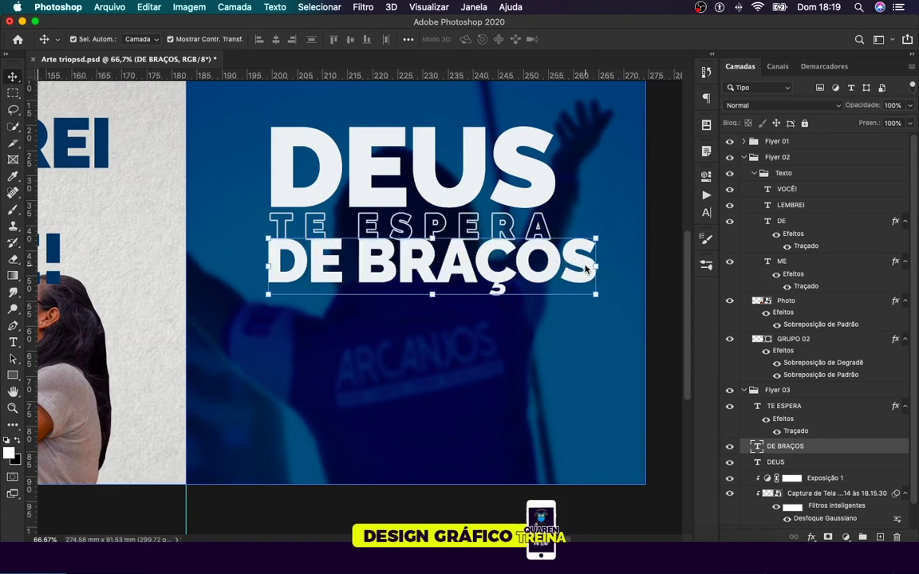
key(shift+Right)
key(shift+Down)
key(Down)
key(Down)
key(Down)
key(Down)
key(Down)
key(Down)
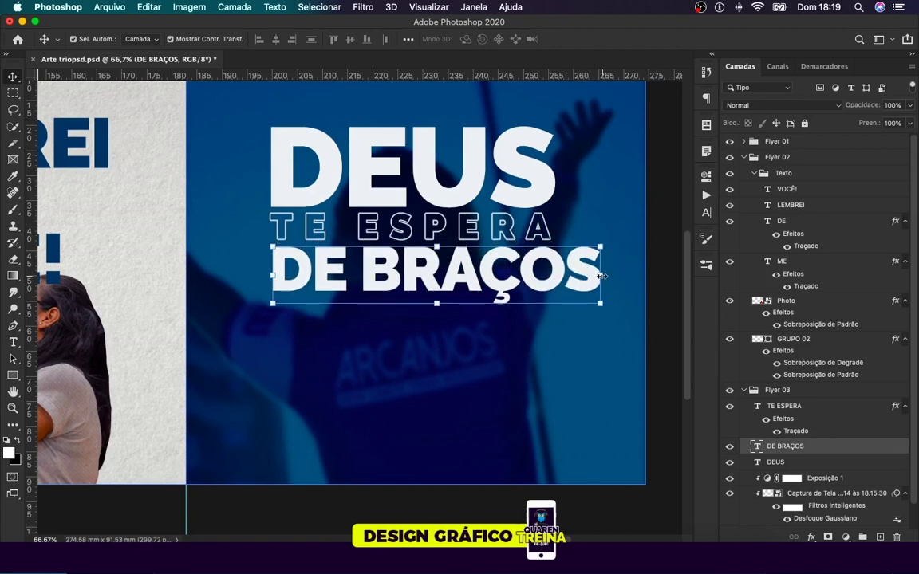
Step: Narrow DE BRAÇOS to match TE ESPERA's width, then select TE ESPERA
drag(601, 275, 550, 281)
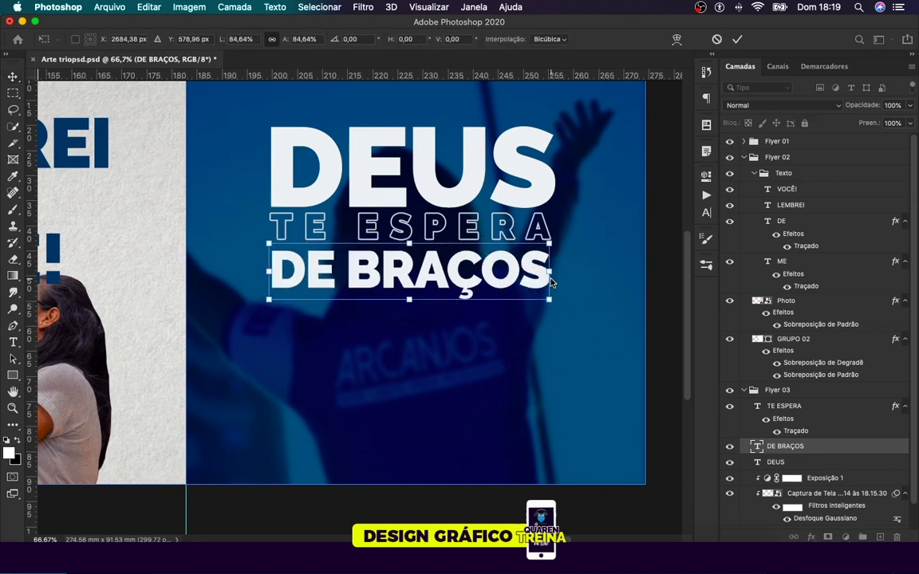
key(Return)
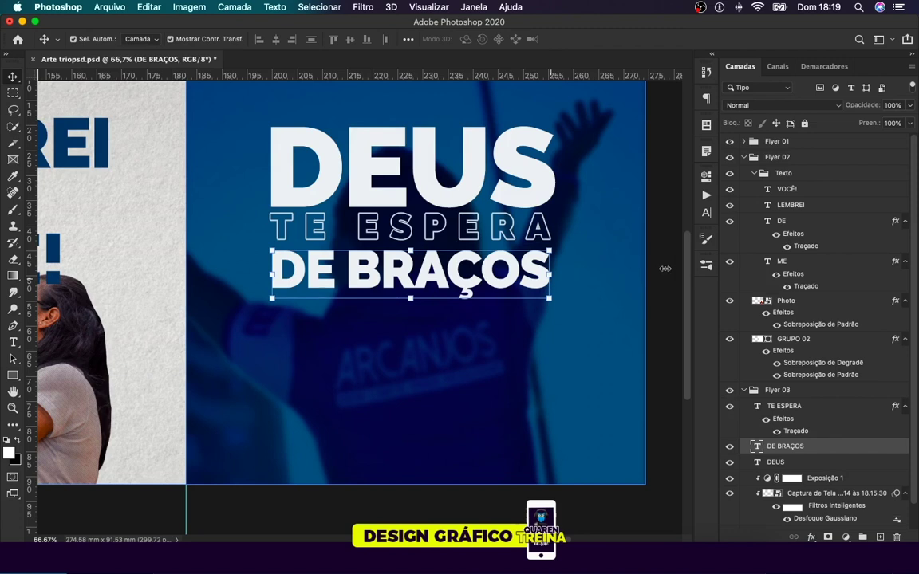
click(664, 269)
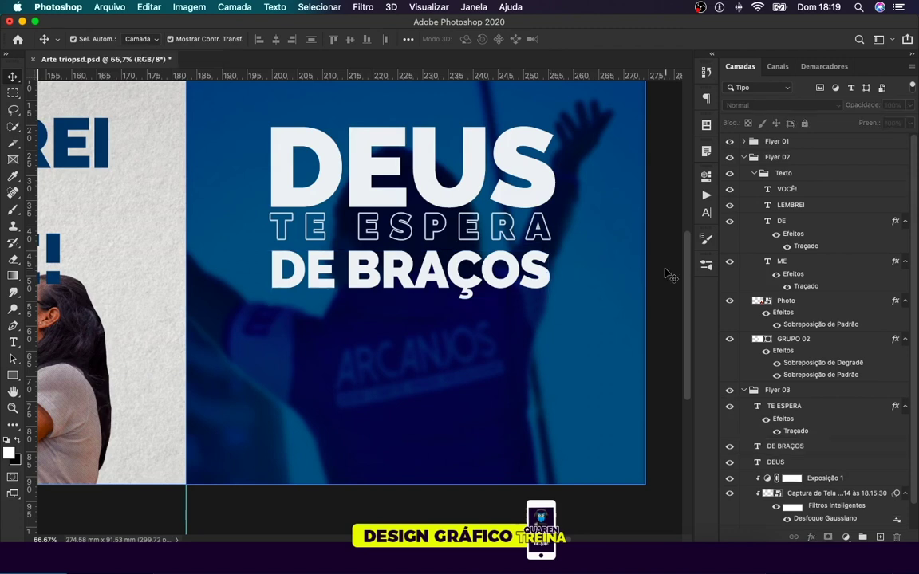
click(431, 234)
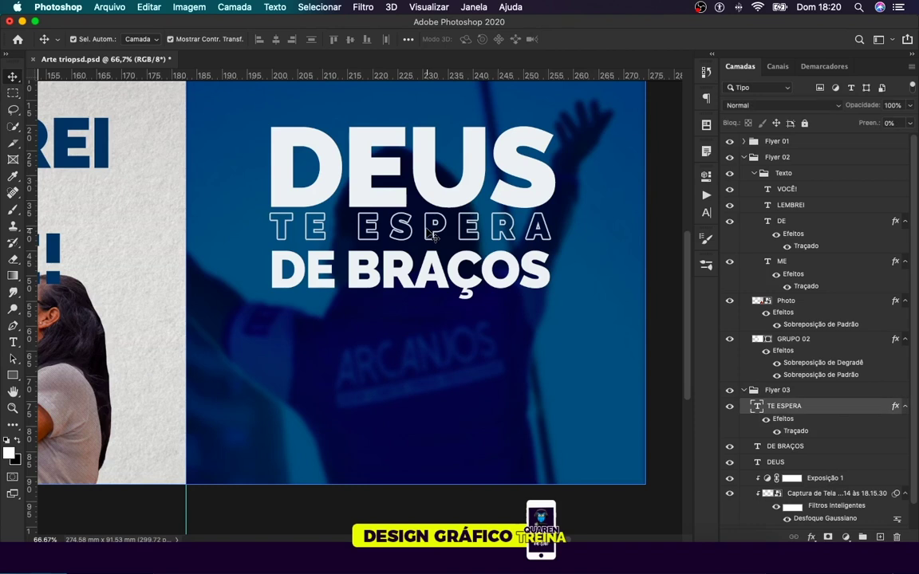
Step: Add an ABERTOS text line and set its letter tracking to 0
click(14, 344)
click(364, 383)
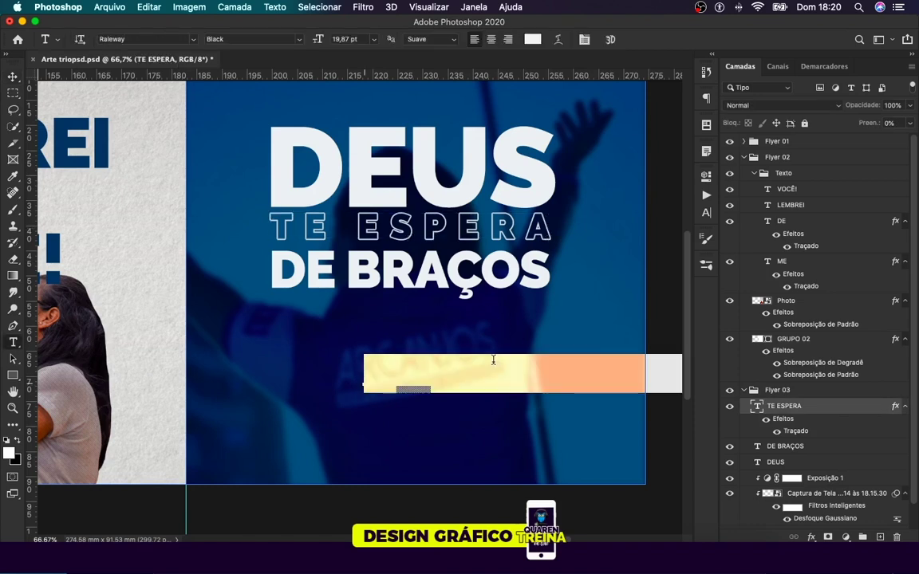
text(ABERTOS)
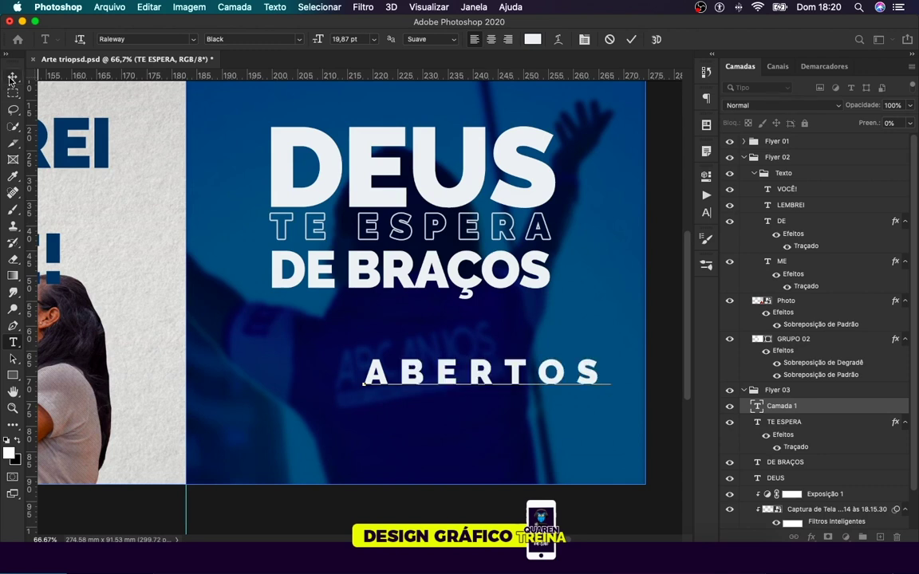
click(12, 78)
click(706, 214)
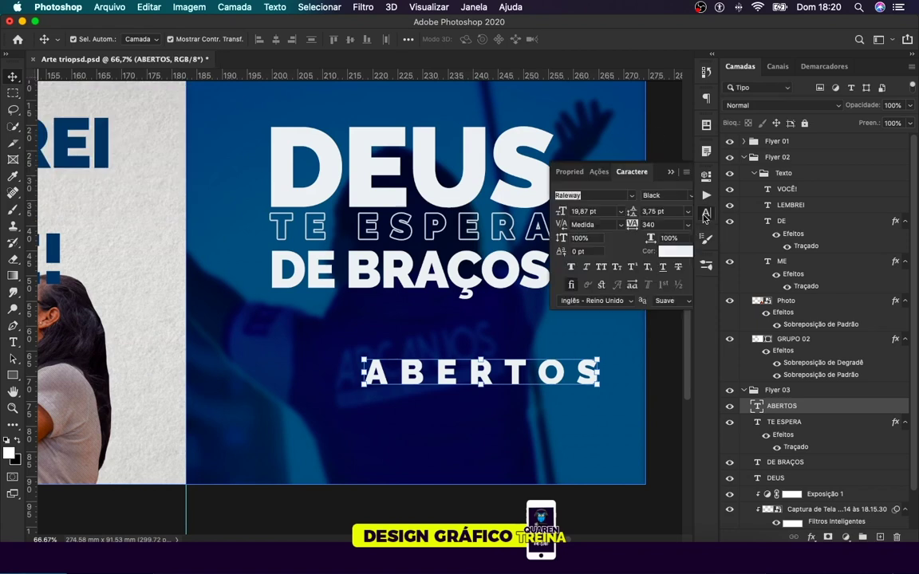
click(688, 225)
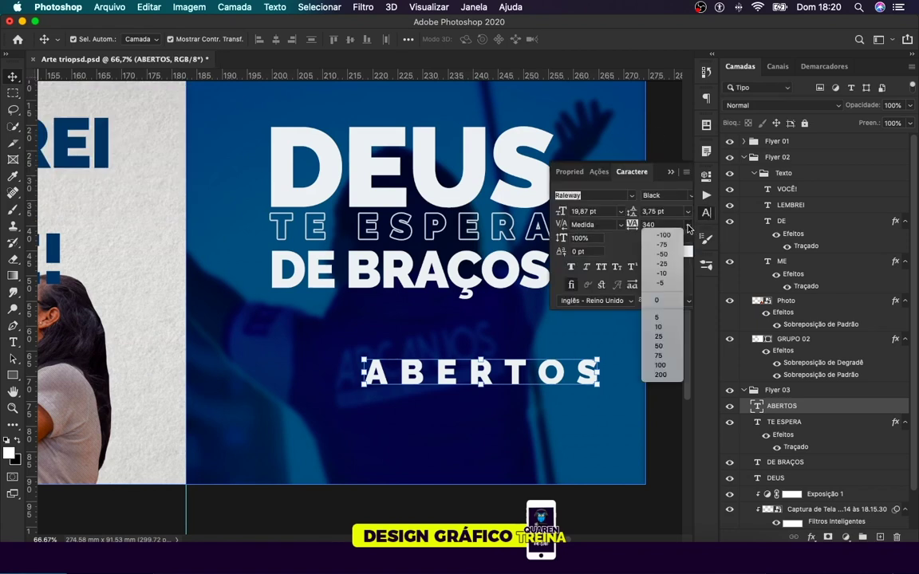
click(661, 300)
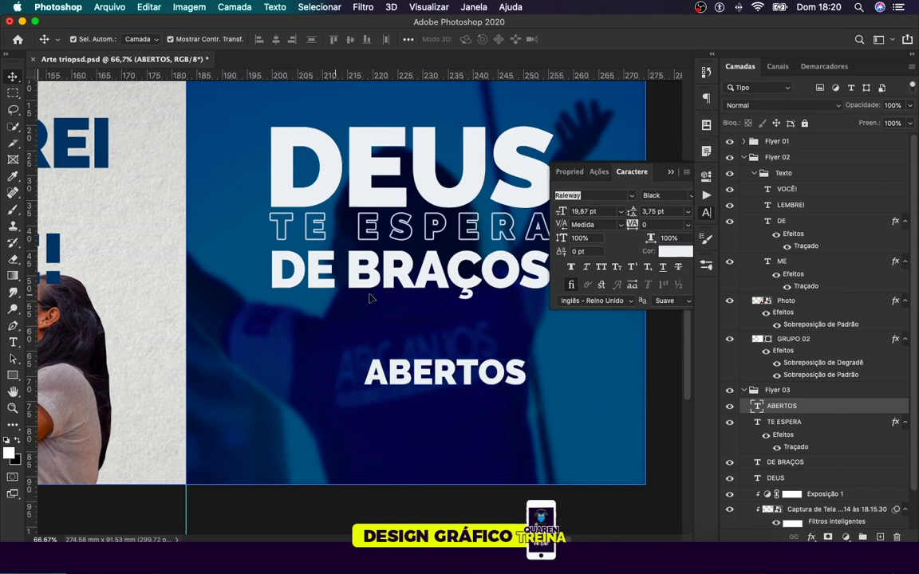
Step: Move ABERTOS beneath DE BRAÇOS and enlarge it to span the headline width
mouse_move(537, 400)
mouse_down()
mouse_move(393, 327)
mouse_move(343, 320)
mouse_up()
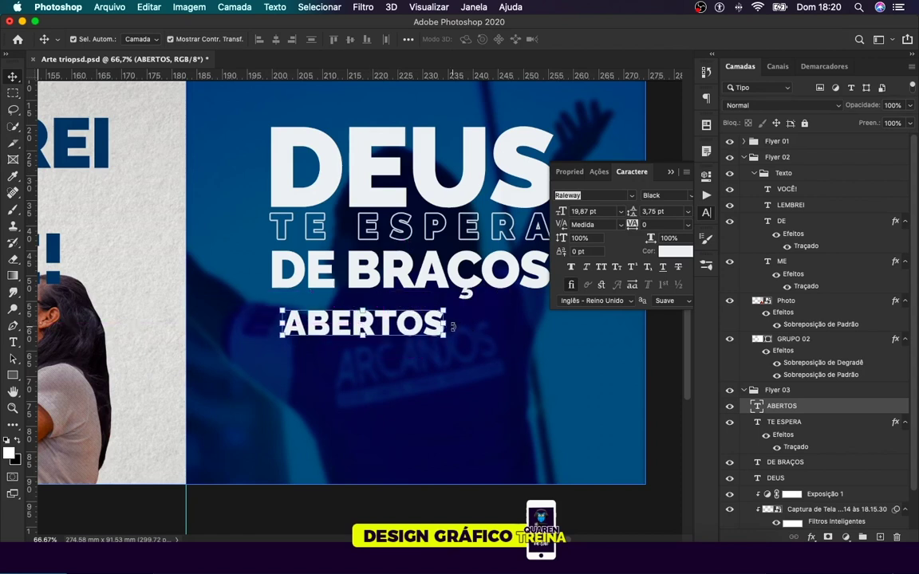
click(445, 337)
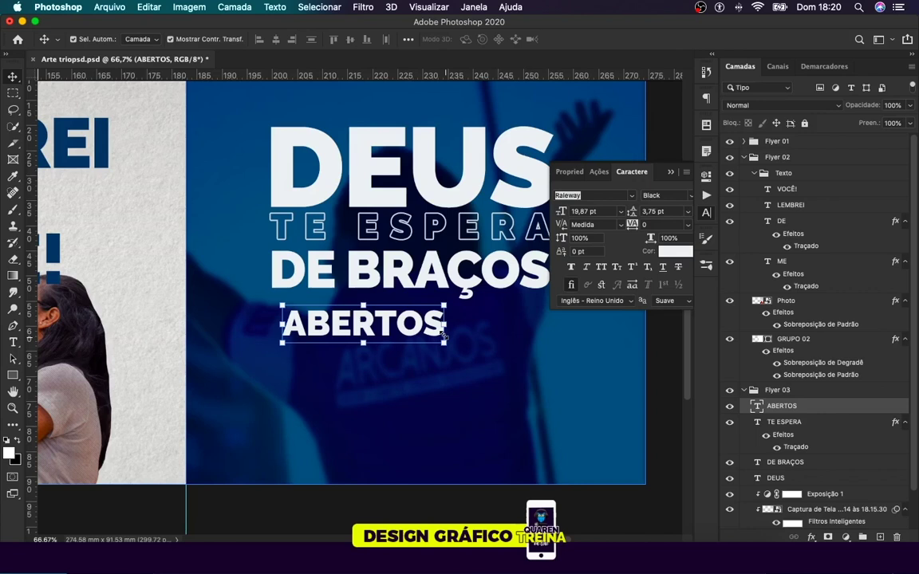
mouse_move(445, 342)
mouse_down()
mouse_move(578, 401)
mouse_move(668, 175)
mouse_up()
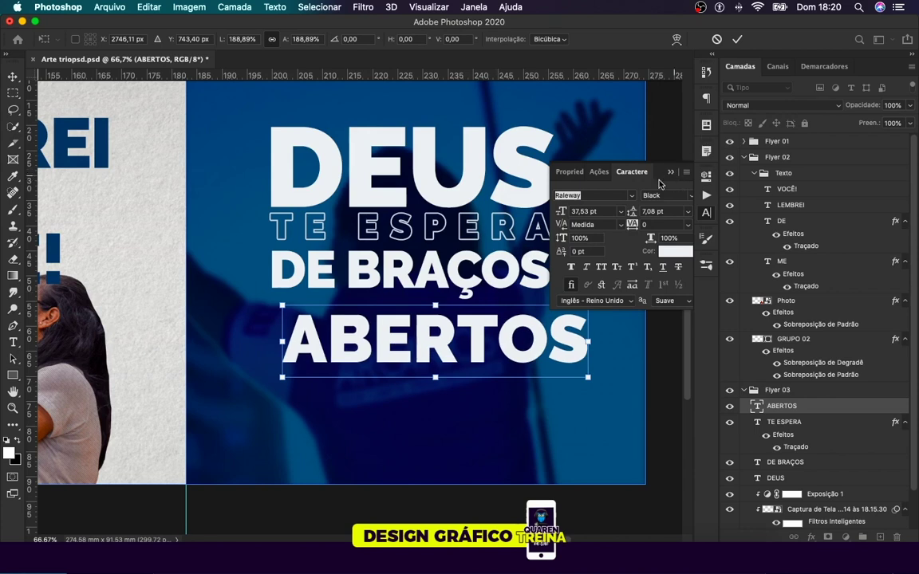
click(670, 172)
key(Return)
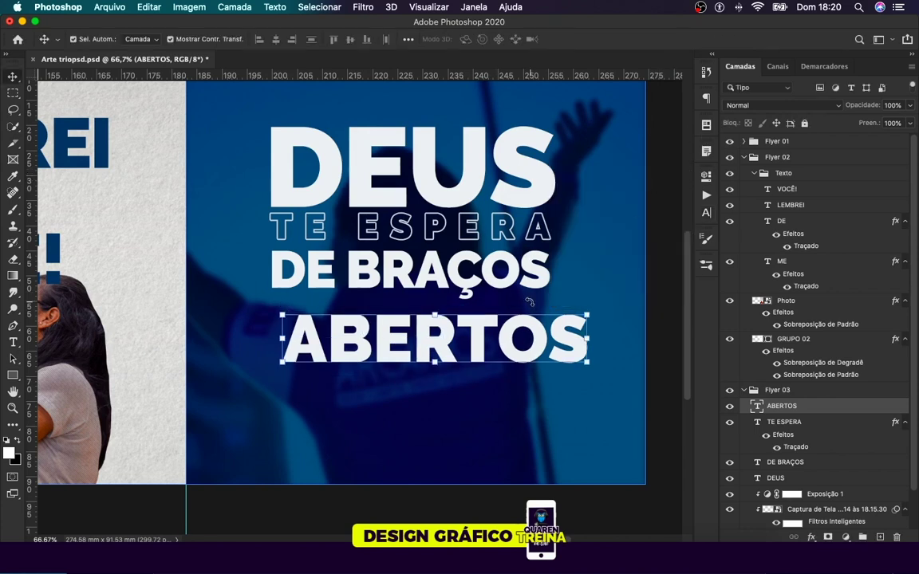
Step: Fine-tune the ABERTOS position under DE BRAÇOS with arrow-key nudges
key(shift+Up)
key(shift+Left)
key(shift+Left)
key(shift+Left)
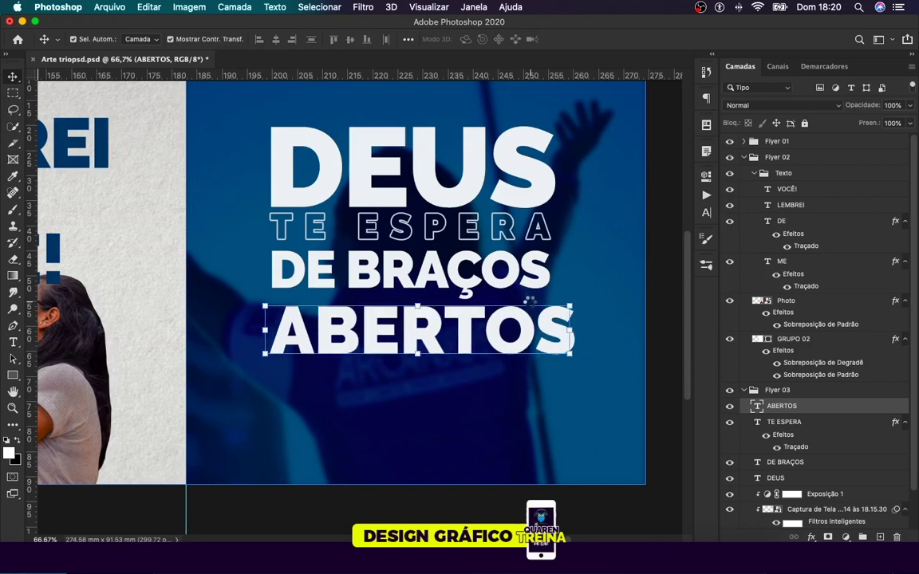
key(shift+Up)
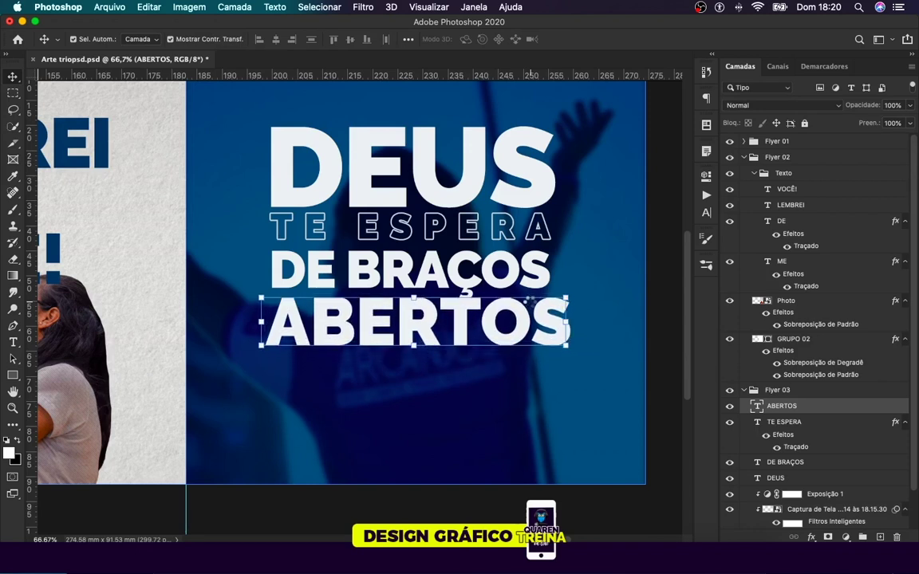
key(shift+Left)
key(Right)
key(Right)
key(Down)
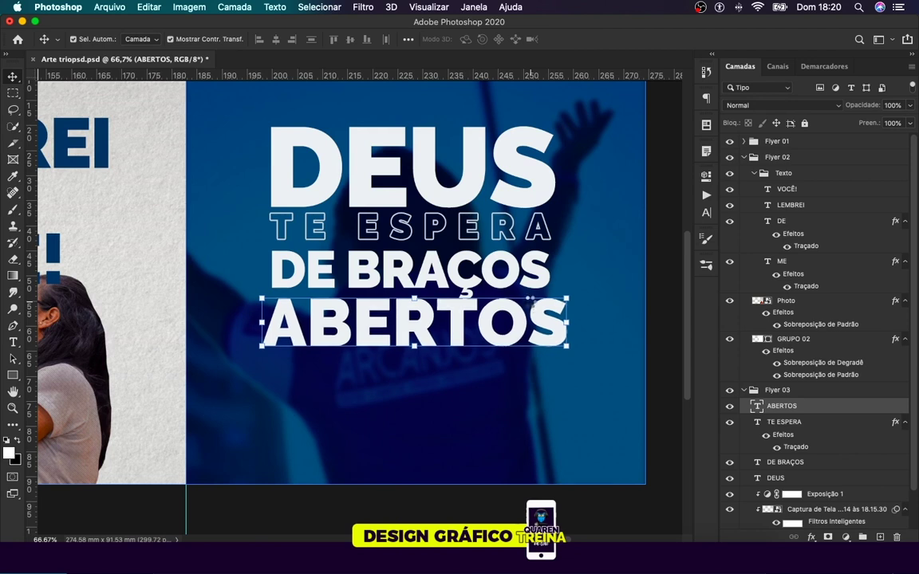
key(shift+Down)
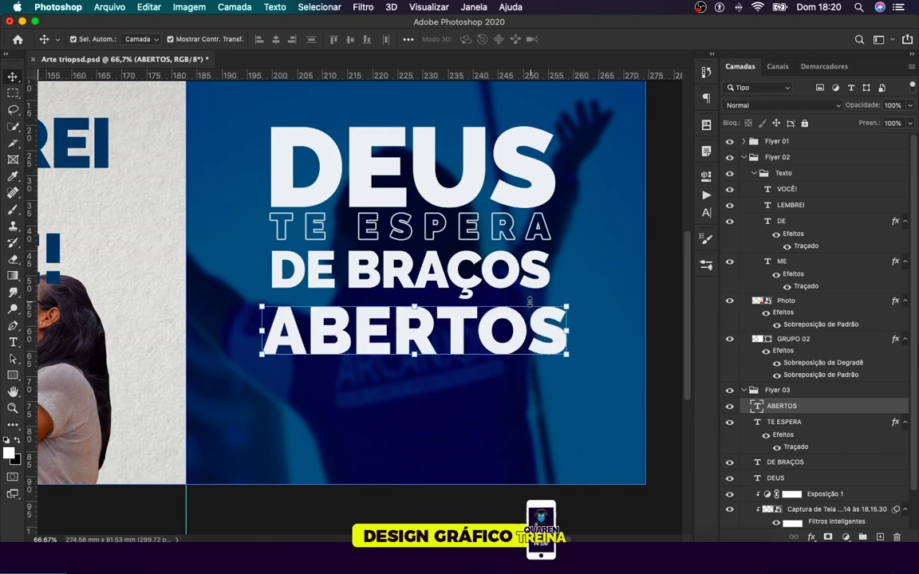
key(shift+Up)
key(shift+Down)
key(shift+Up)
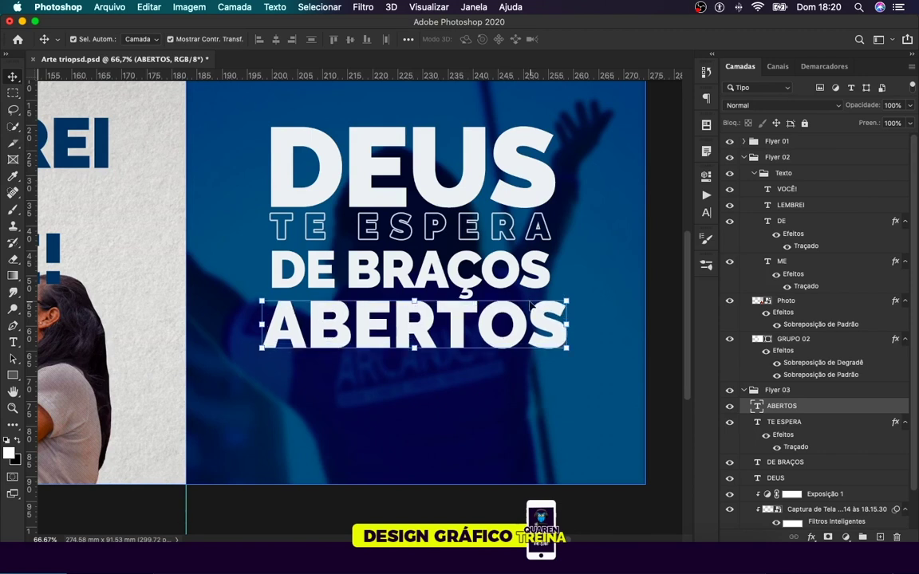
Step: Set the ABERTOS layer fill to 0%
click(909, 123)
drag(910, 139, 851, 313)
click(834, 409)
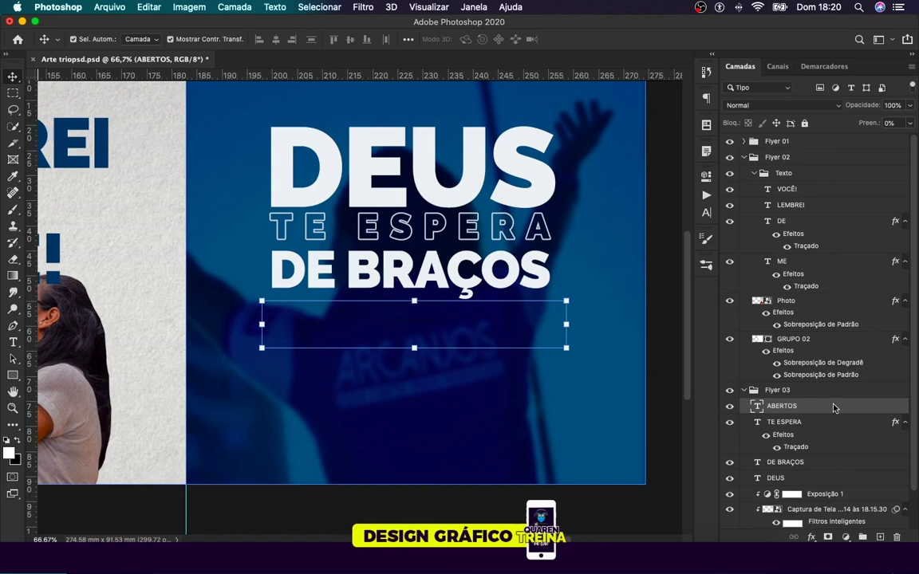
Step: Apply a light Traçado stroke layer style to ABERTOS for hollow lettering
double_click(833, 408)
click(410, 341)
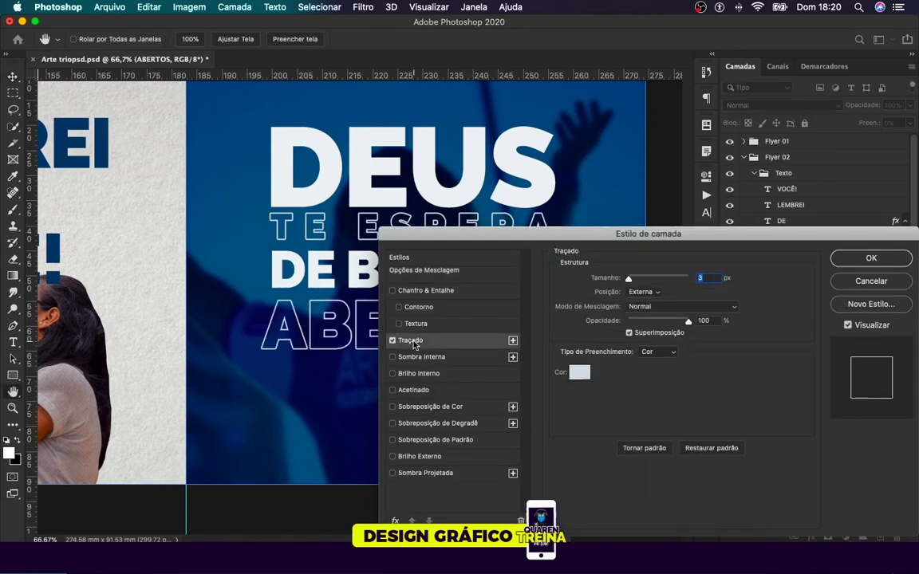
click(847, 265)
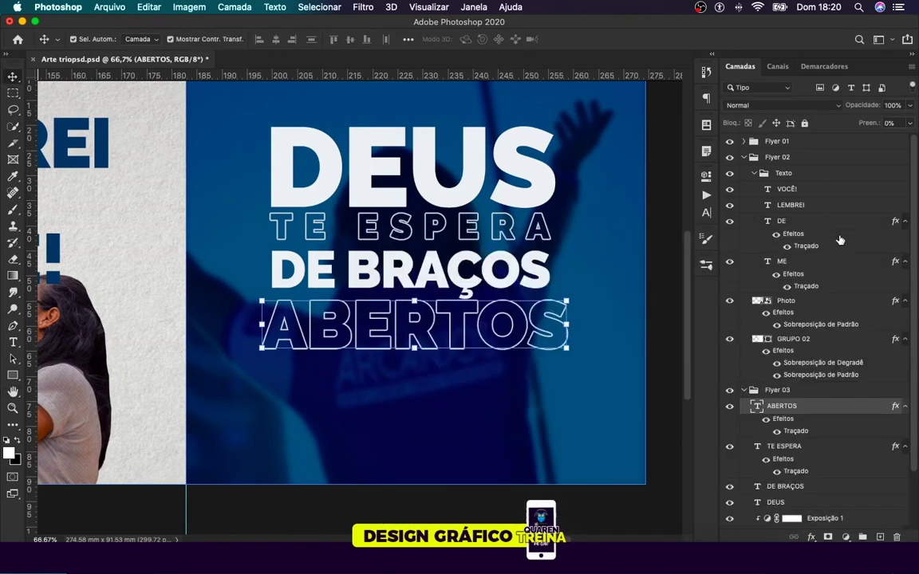
click(670, 230)
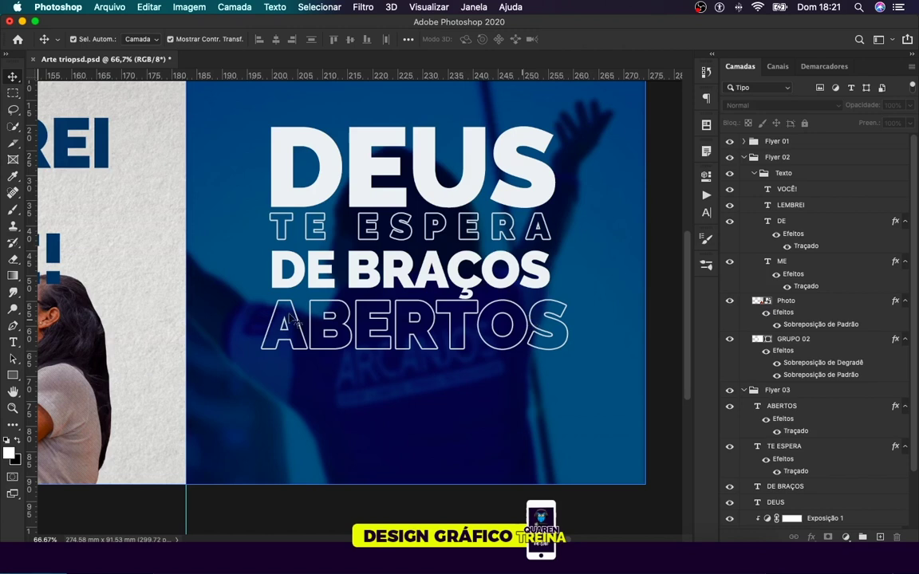
click(13, 343)
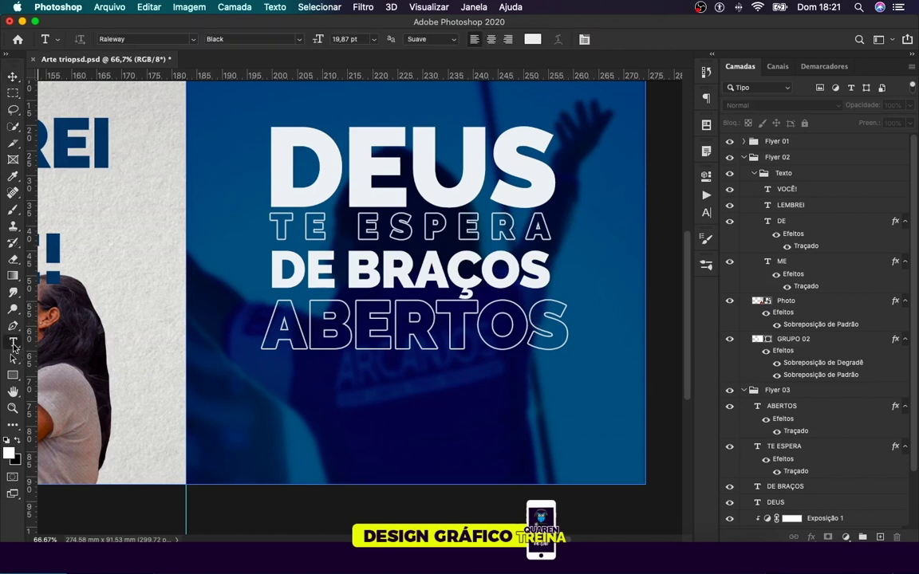
Step: Add a 'Volta!' text line set in the Angello script font
click(314, 436)
text(Volta!)
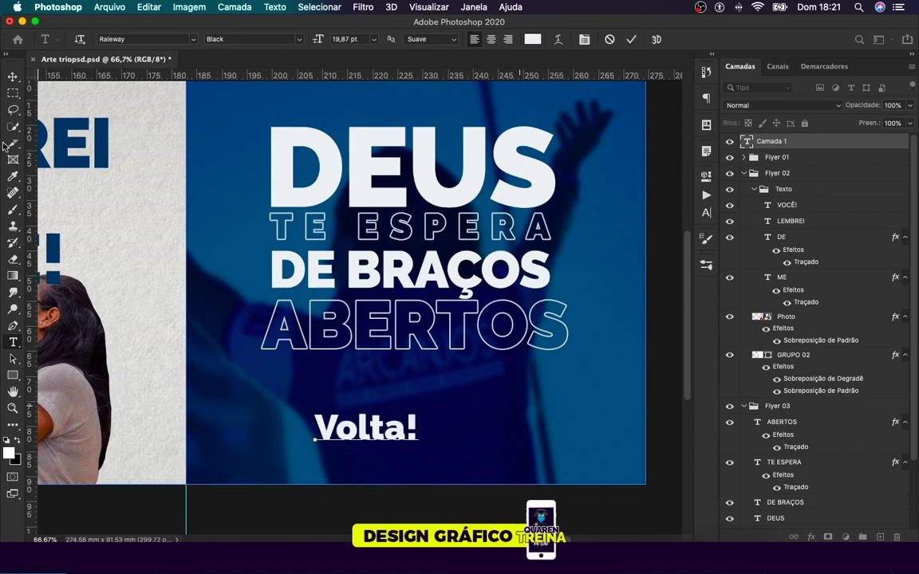
click(12, 76)
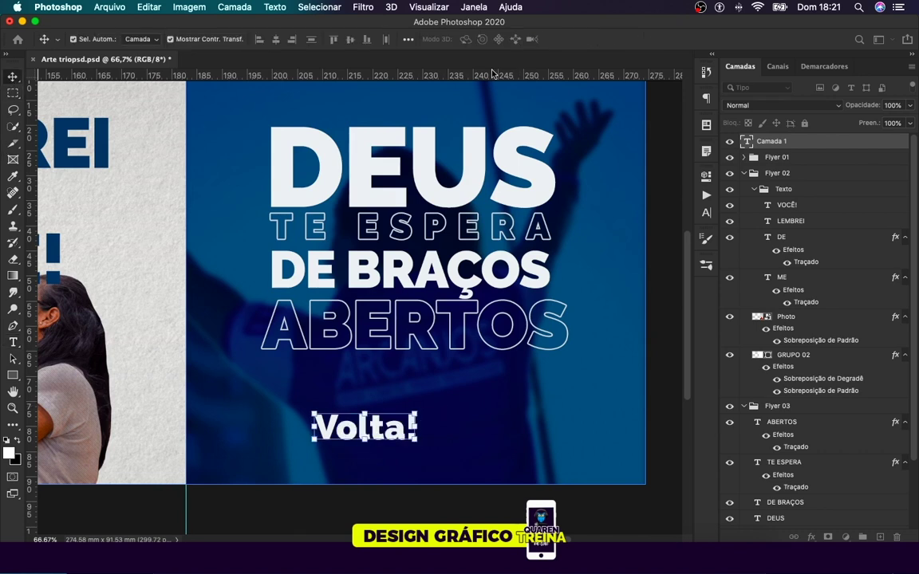
click(706, 213)
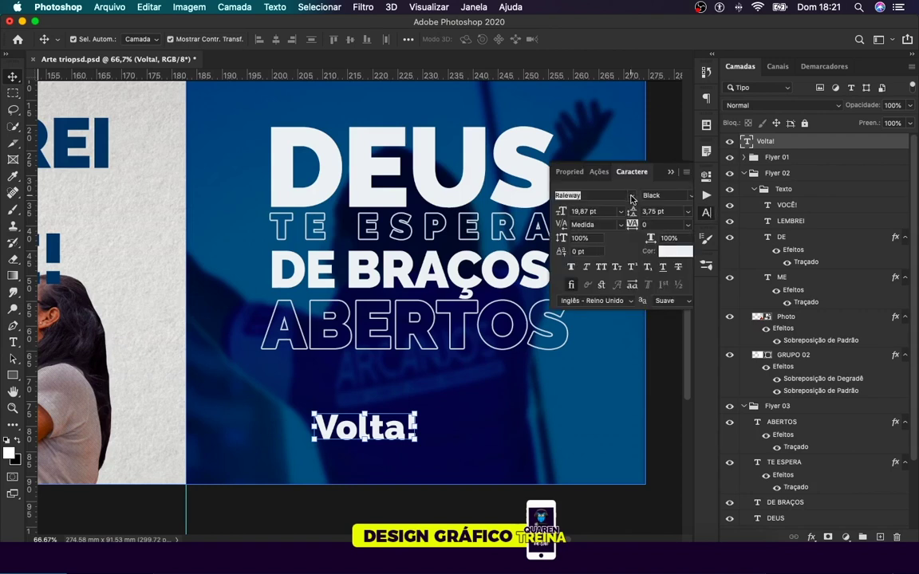
click(632, 198)
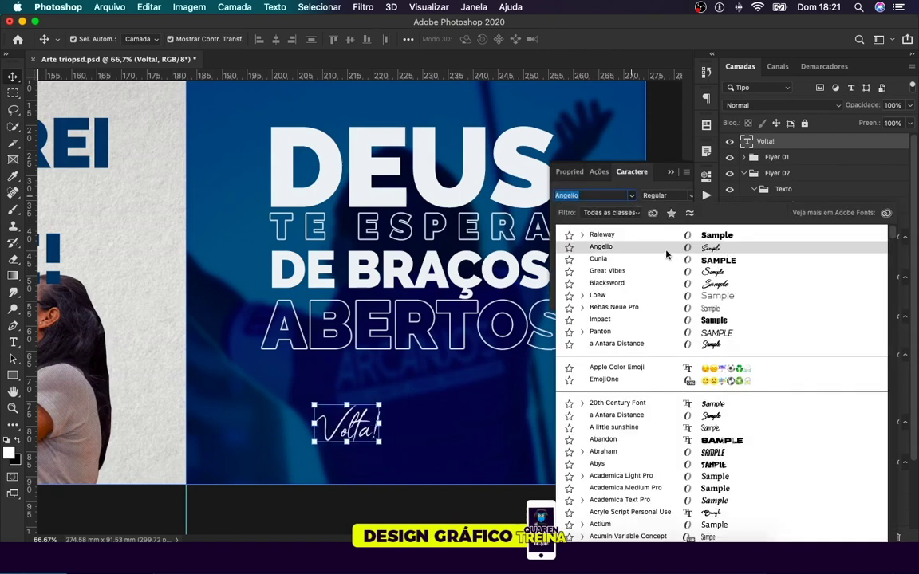
click(690, 242)
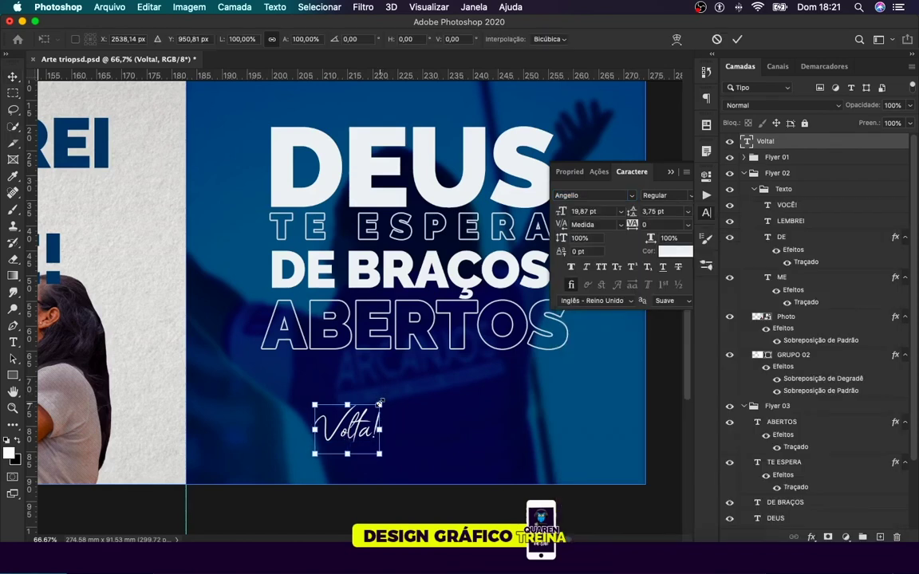
Step: Enlarge Volta! and position it just beneath ABERTOS
drag(379, 403, 527, 321)
key(Return)
key(shift+Down)
key(shift+Down)
key(shift+Down)
key(shift+Down)
key(shift+Down)
key(shift+Down)
key(shift+Down)
key(shift+Down)
key(shift+Down)
key(shift+Down)
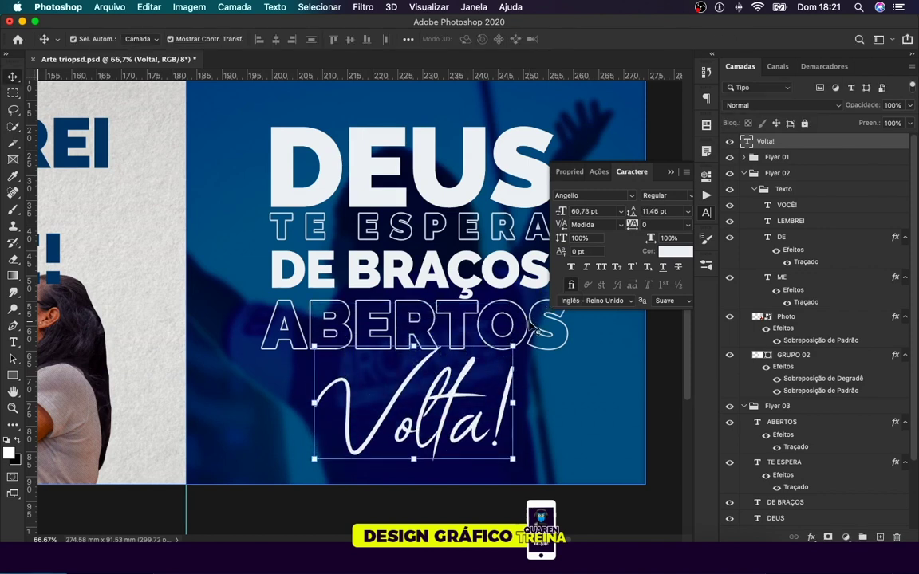
key(shift+Up)
key(shift+Up)
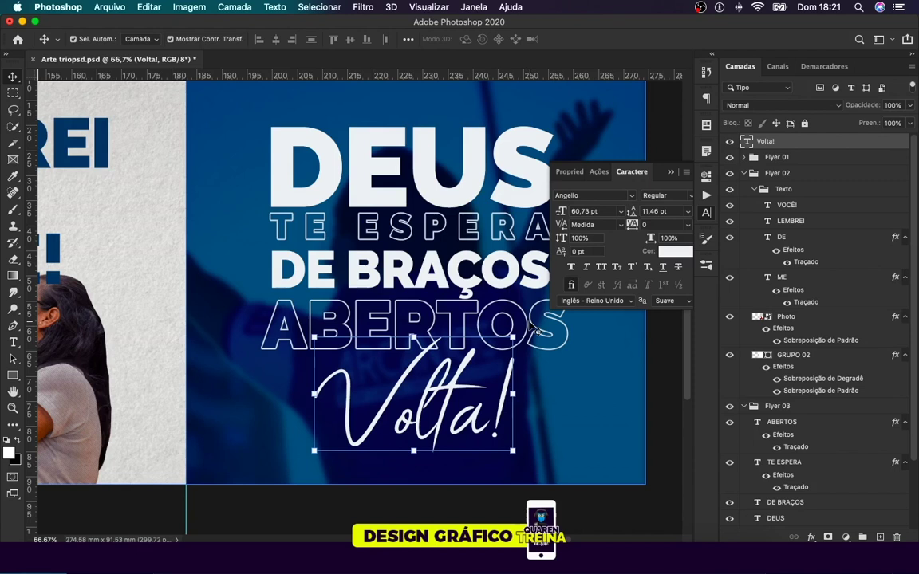
key(shift+Up)
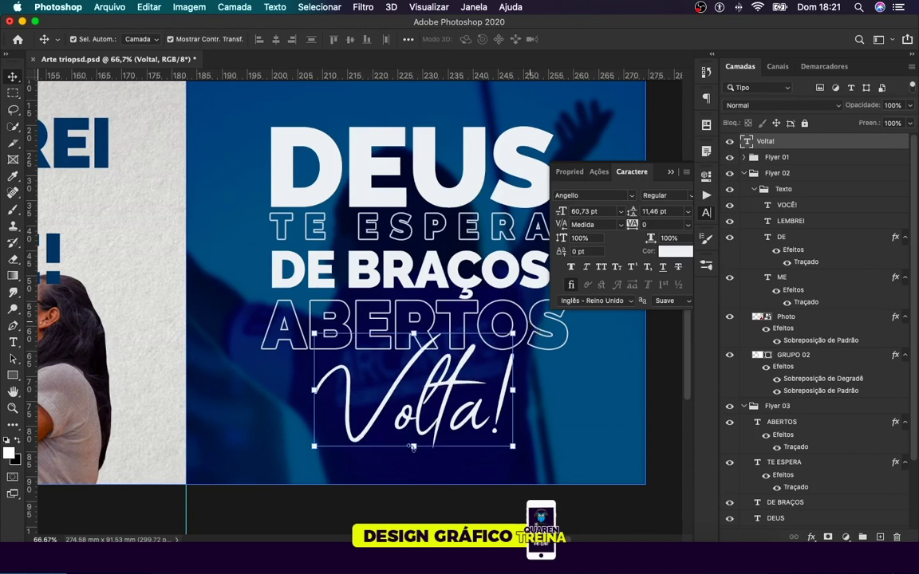
key(ctrl+t)
drag(421, 413, 424, 455)
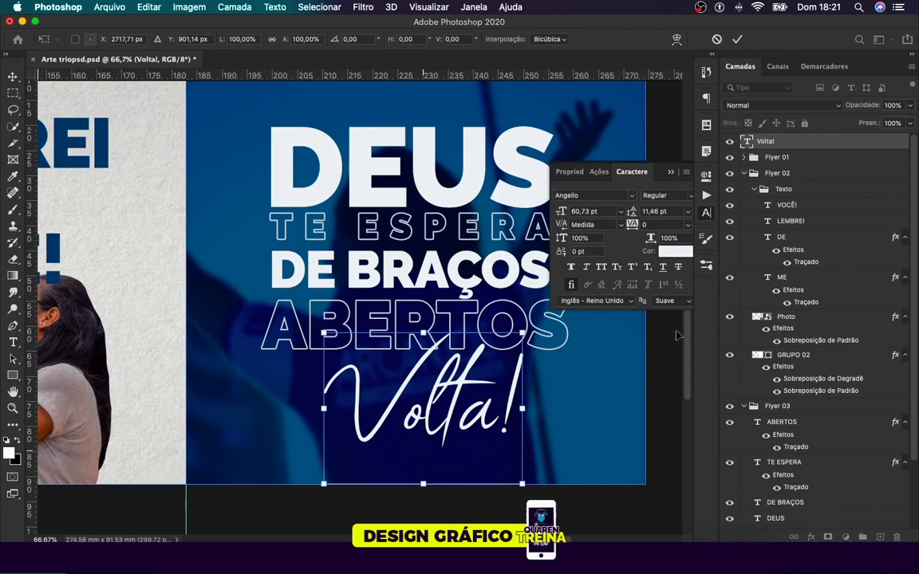
key(Return)
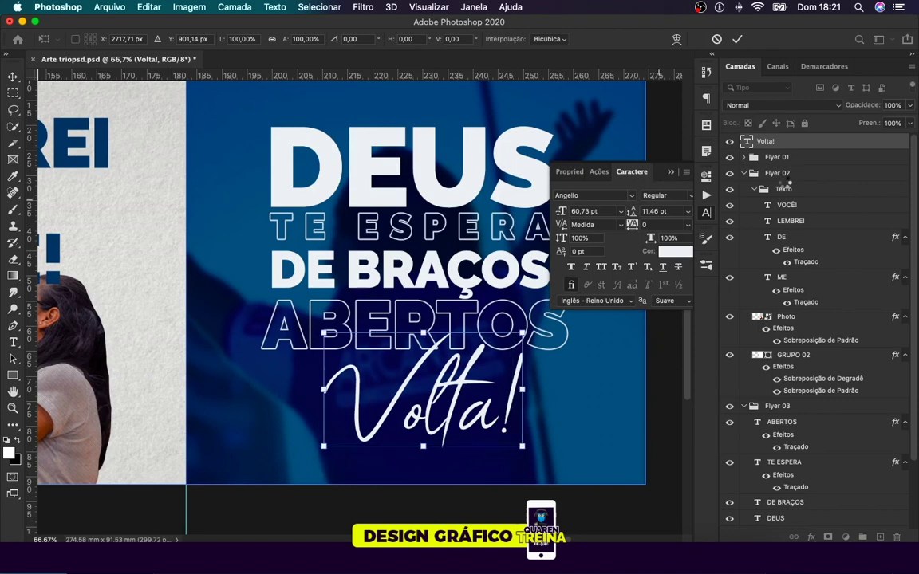
scroll(804, 207, up, 3)
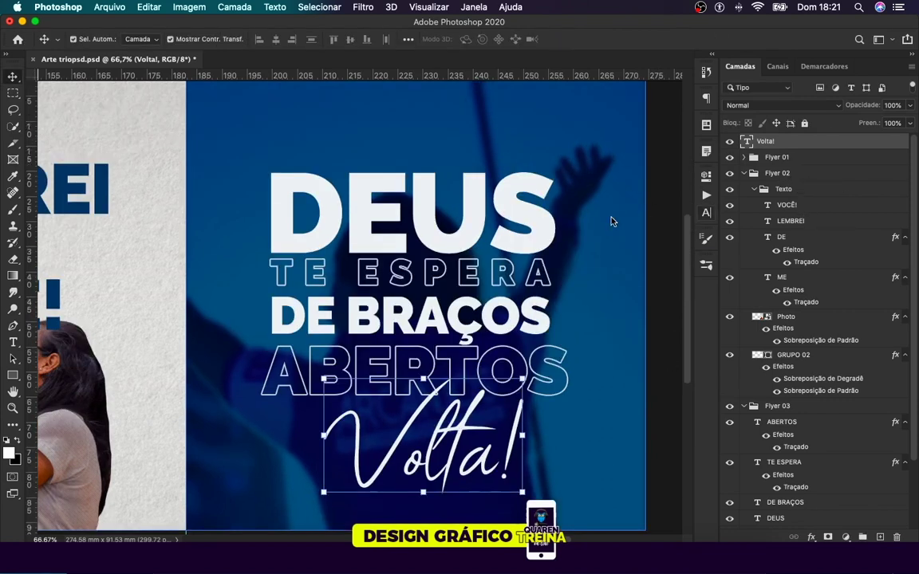
Step: Move the Volta! layer into Flyer 03 and select text layers Volta! through DEUS
scroll(619, 212, down, 5)
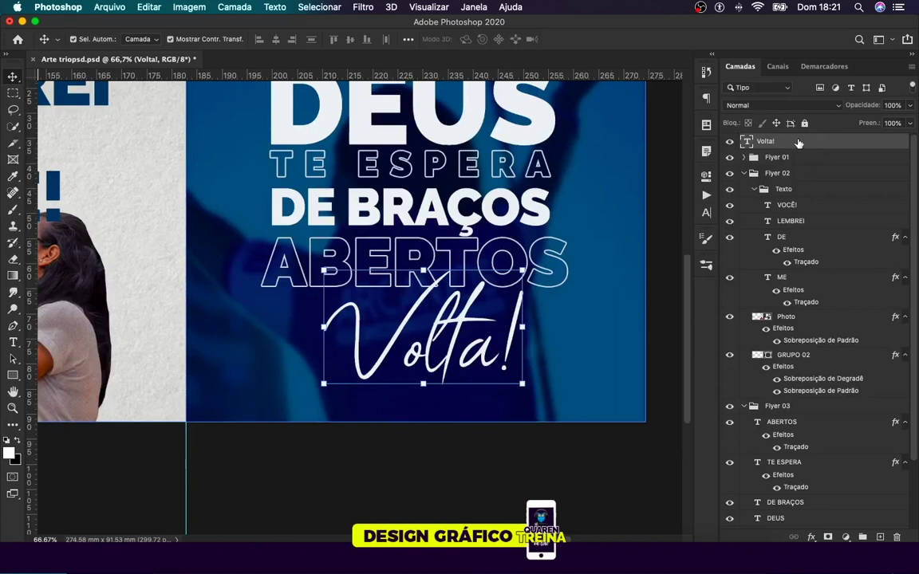
drag(799, 142, 805, 415)
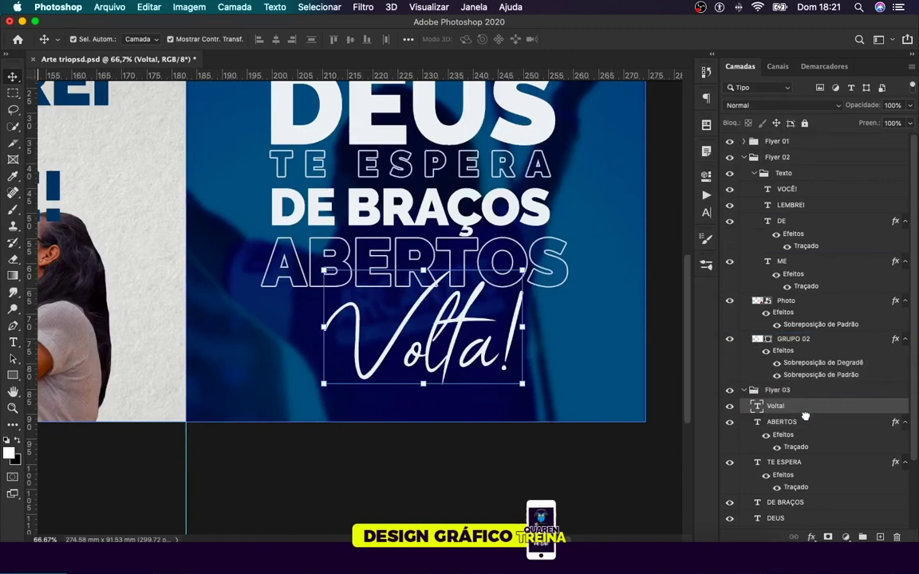
scroll(805, 415, down, 2)
scroll(802, 423, down, 2)
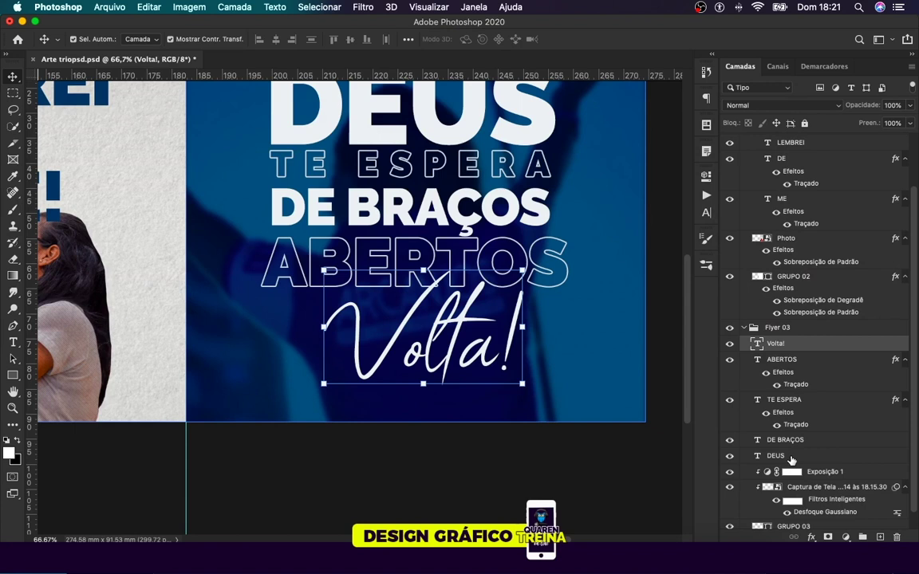
shift+click(791, 460)
Step: Group the selected layers as 'Texto', expand it, and select Volta! through DE BRAÇOS
key(ctrl+g)
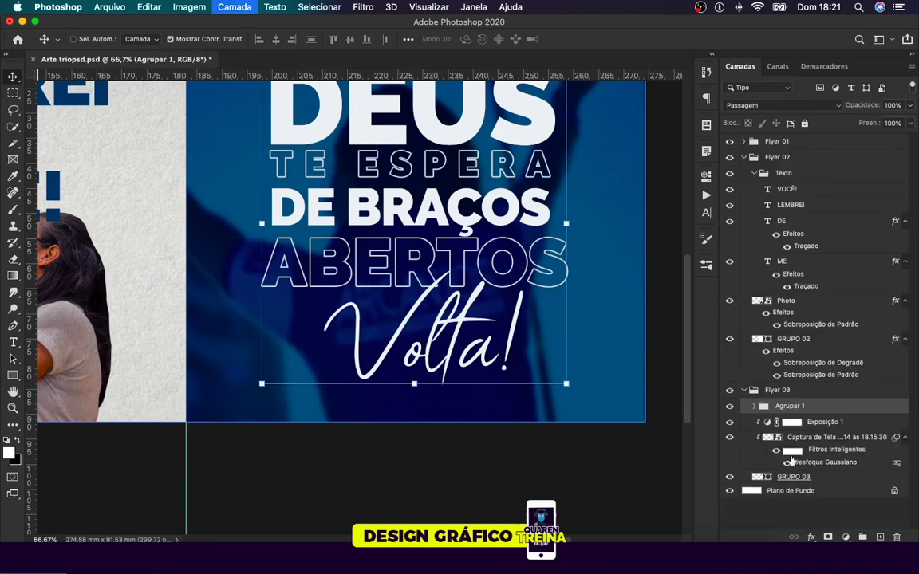
text(Texto)
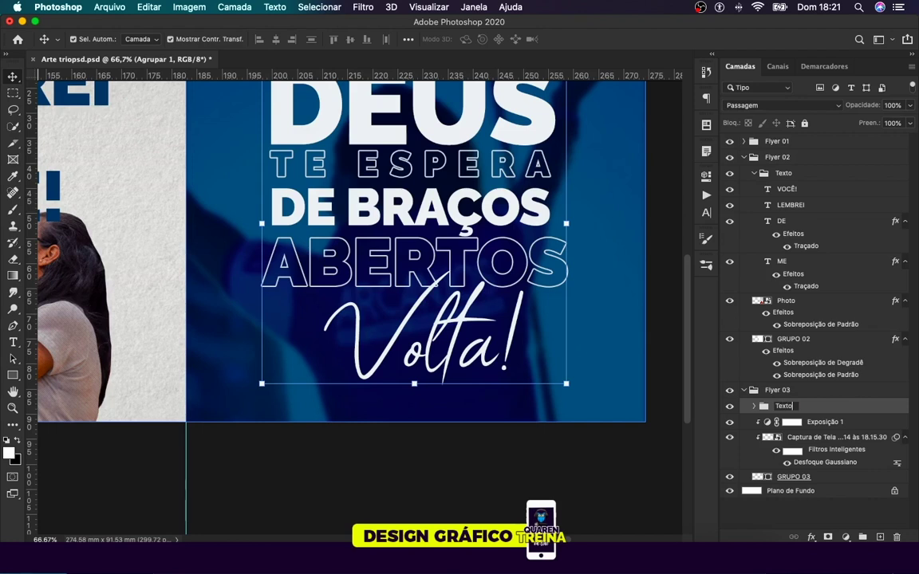
key(Return)
key(ctrl+minus)
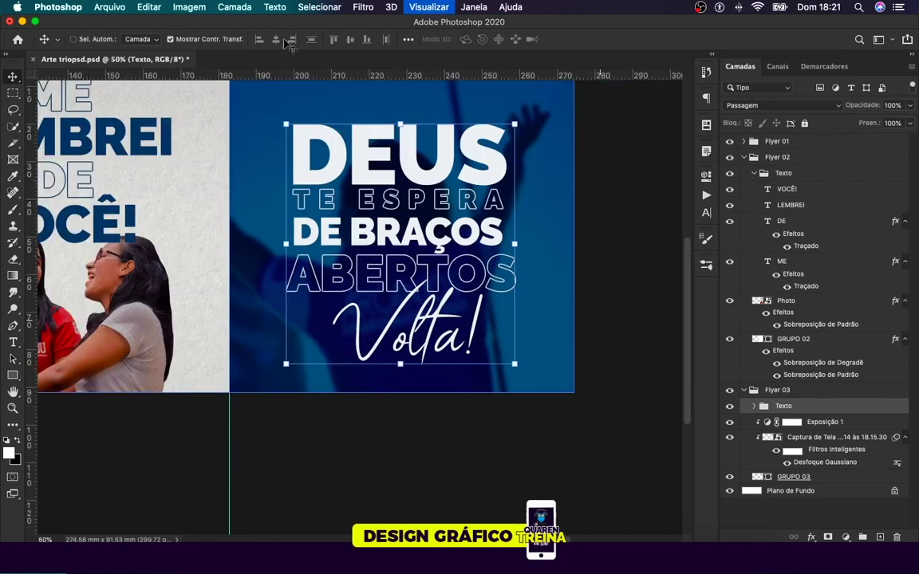
click(753, 406)
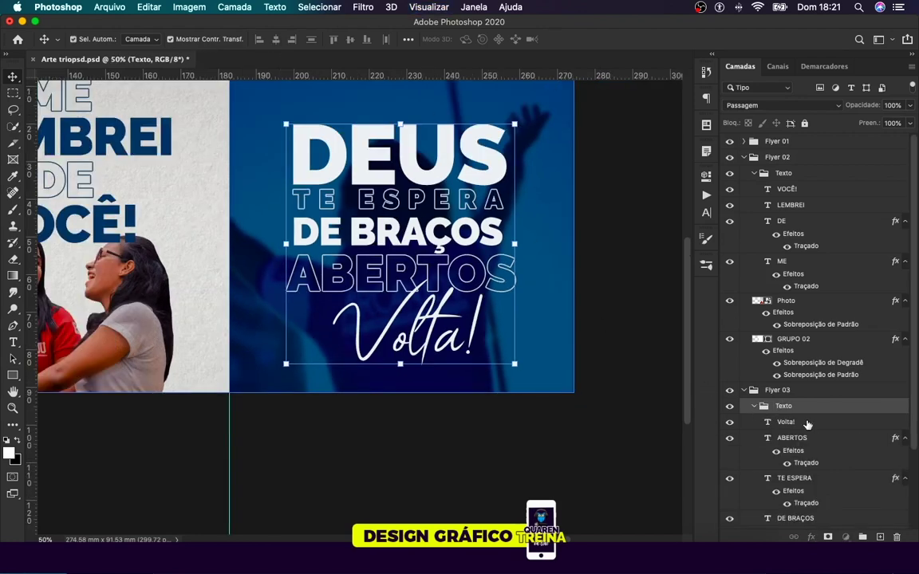
click(807, 423)
shift+click(818, 518)
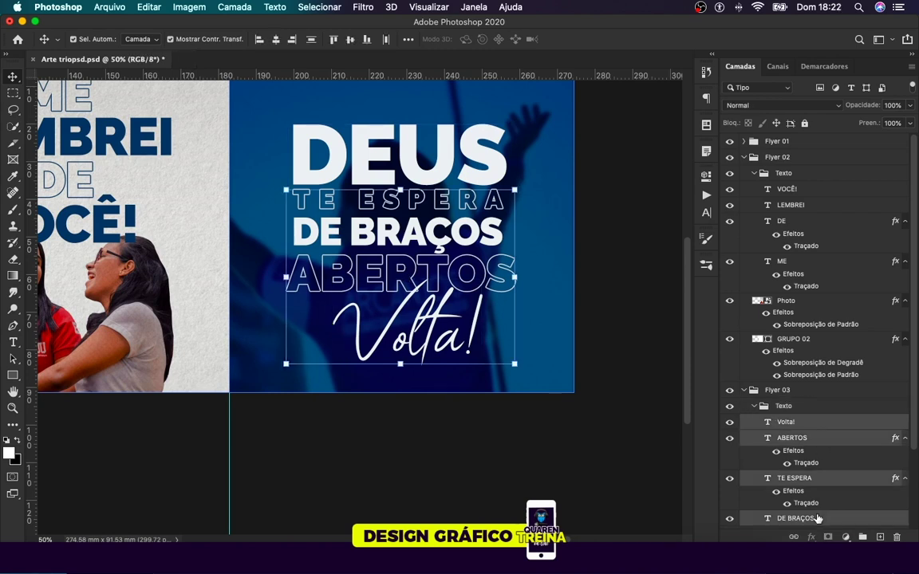
Step: Add DEUS to the selection and align all text lines on horizontal centers
scroll(822, 383, down, 3)
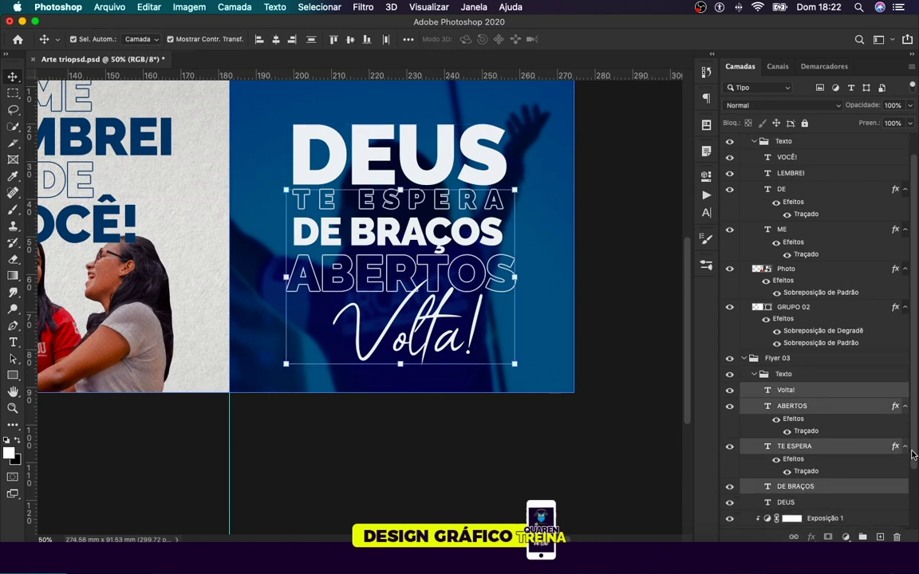
shift+click(820, 486)
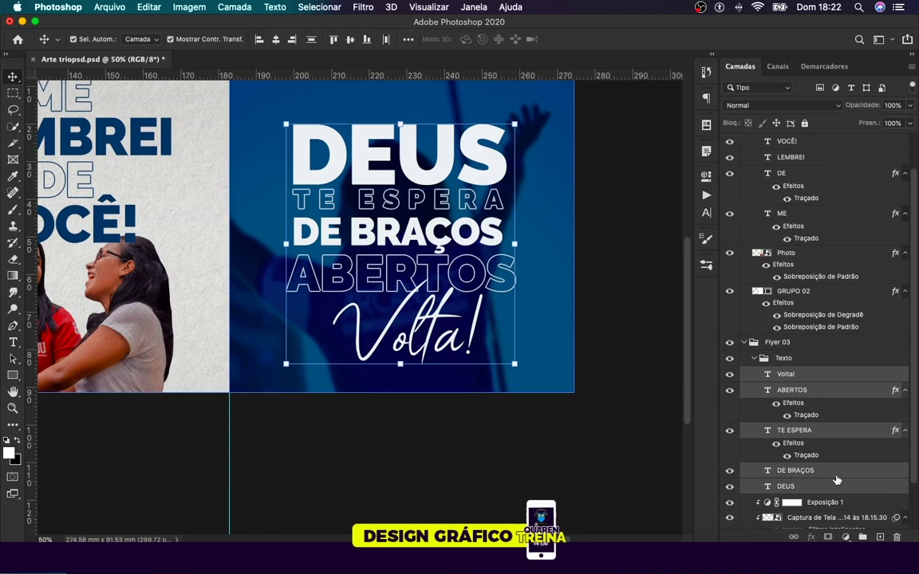
click(276, 39)
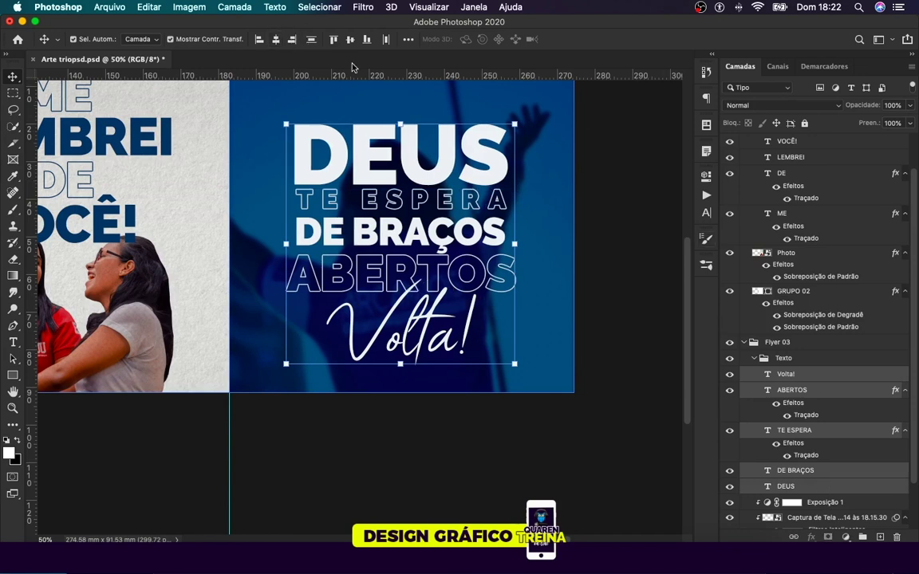
Step: Scale the whole text block down to about 79% and deselect it
drag(401, 363, 402, 312)
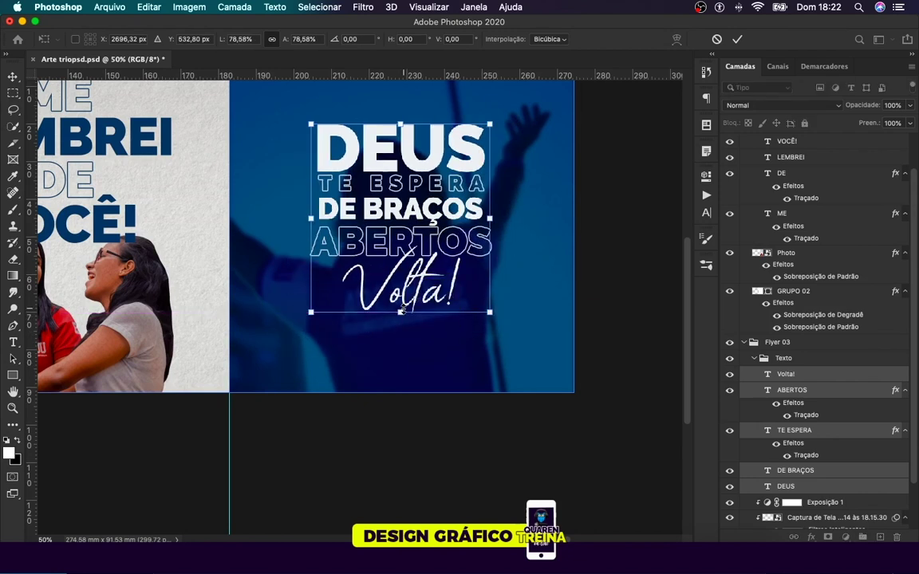
key(Return)
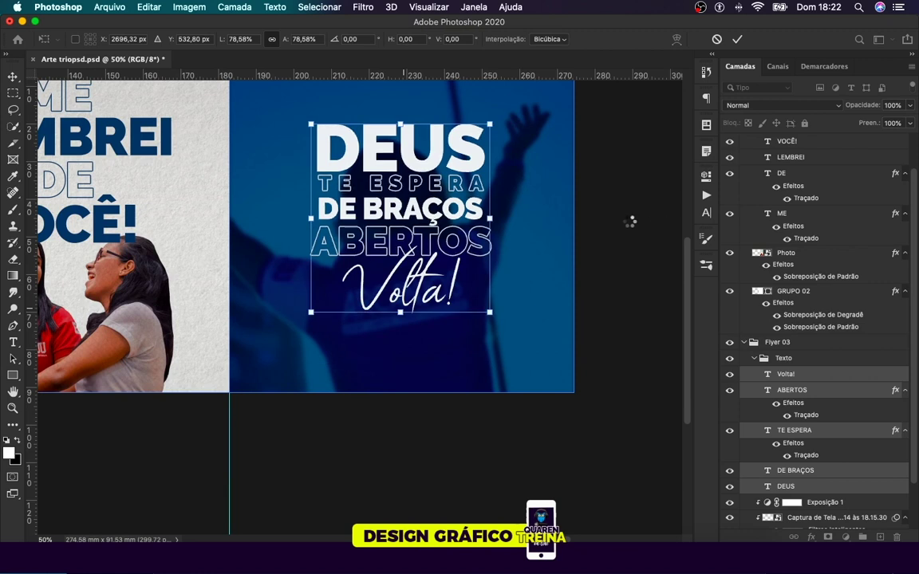
key(alt+super+a)
key(super+minus)
key(super+plus)
key(super+plus)
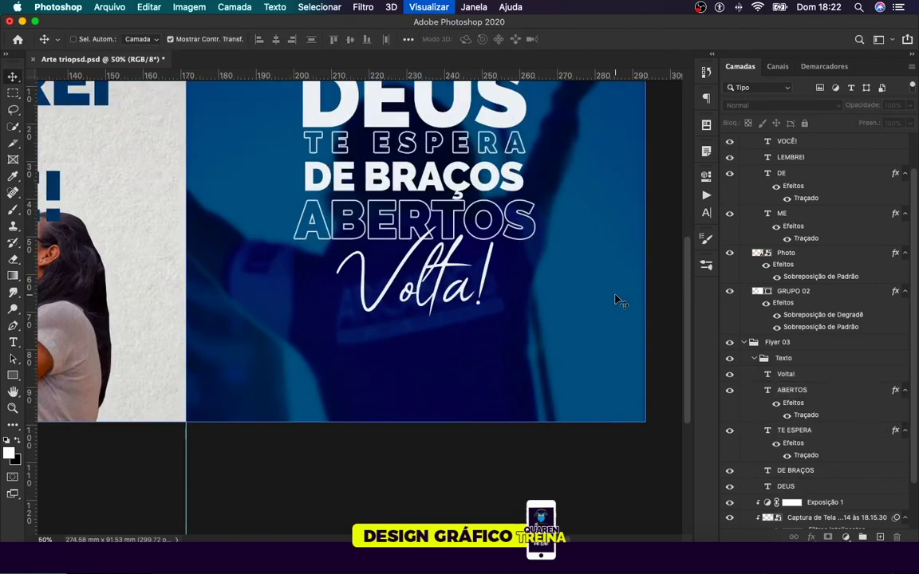
scroll(619, 301, up, 3)
scroll(619, 301, up, 1)
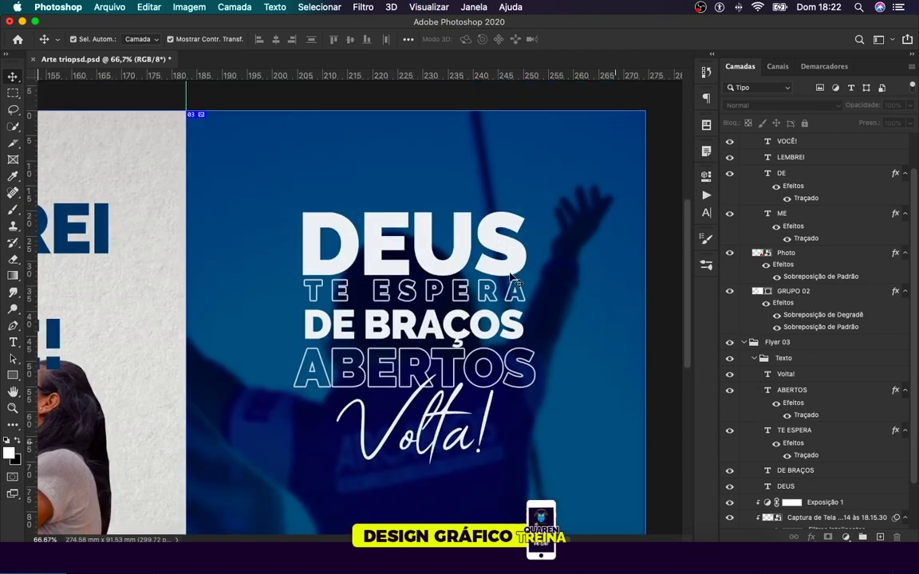
Step: Add a dark Sombra Projetada drop shadow of about 8 px distance to DEUS
click(514, 263)
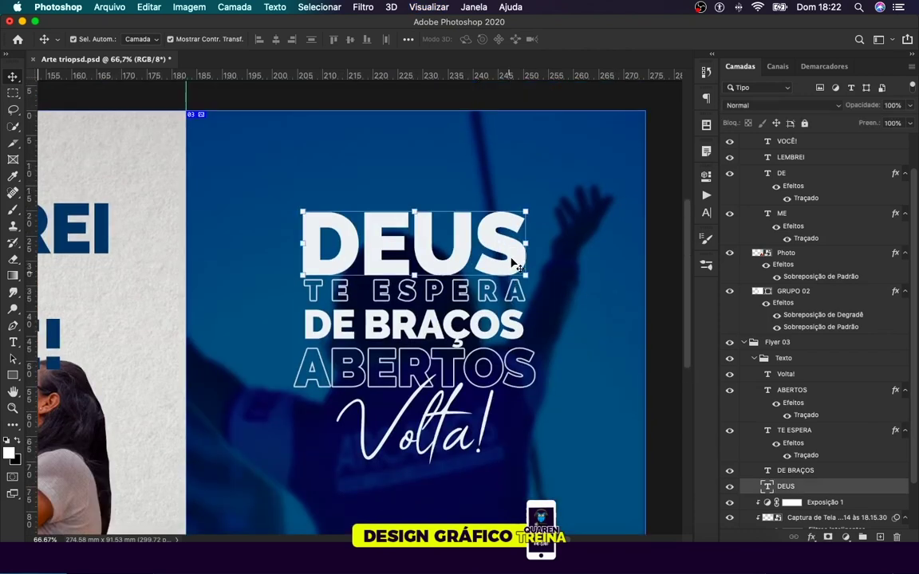
double_click(823, 488)
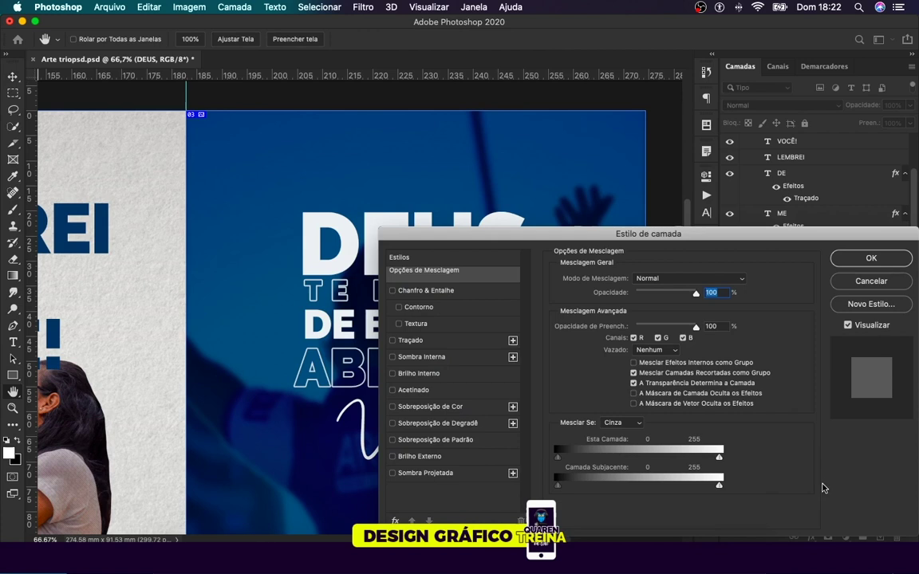
click(426, 473)
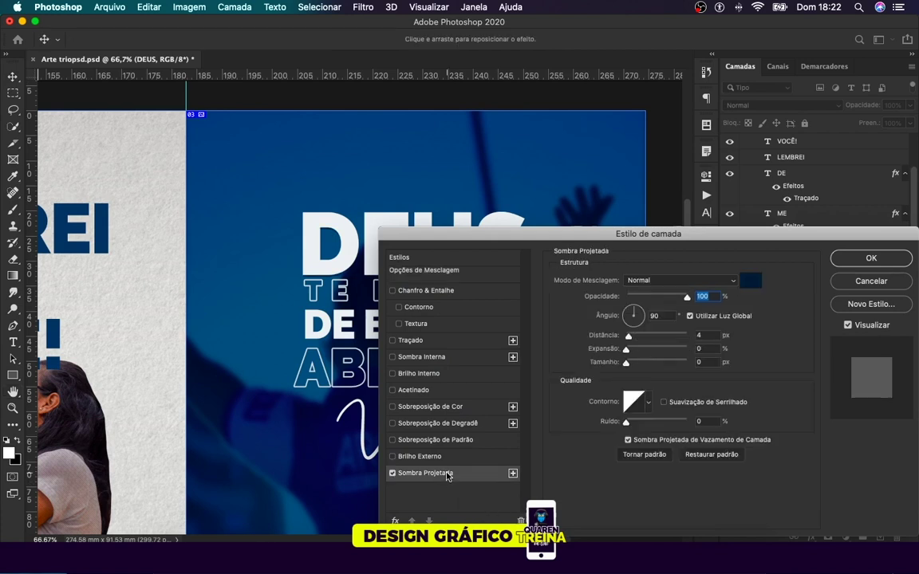
drag(630, 339, 633, 339)
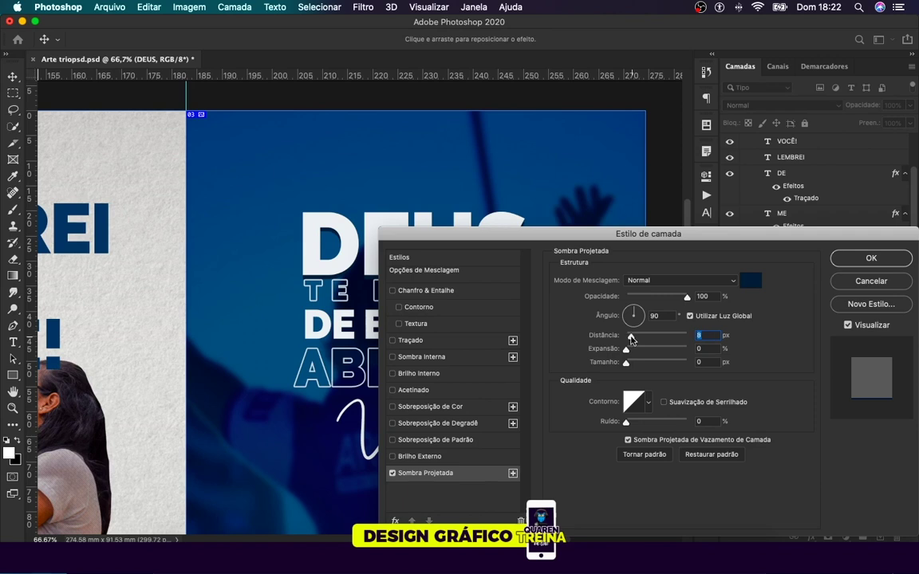
key(Return)
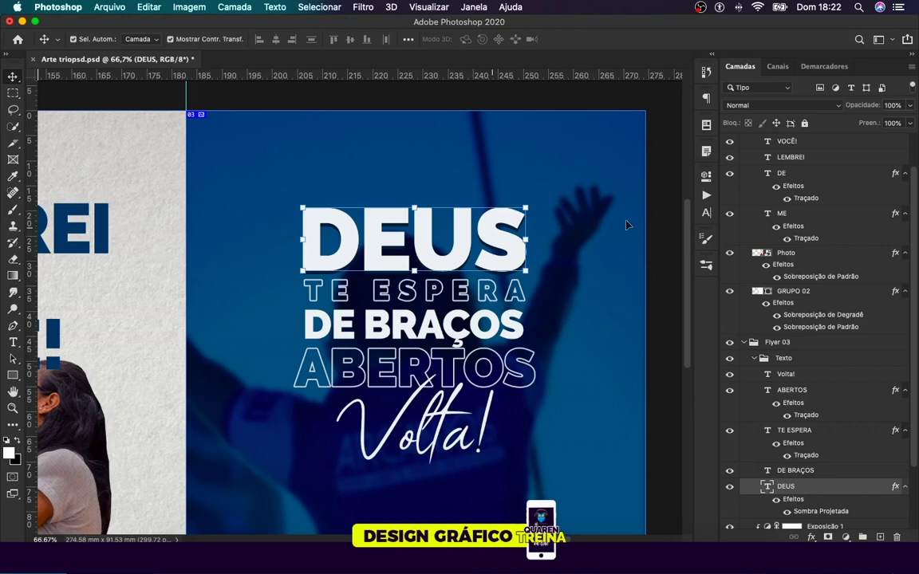
Step: Save the flyer document Arte triopsd.psd
click(666, 224)
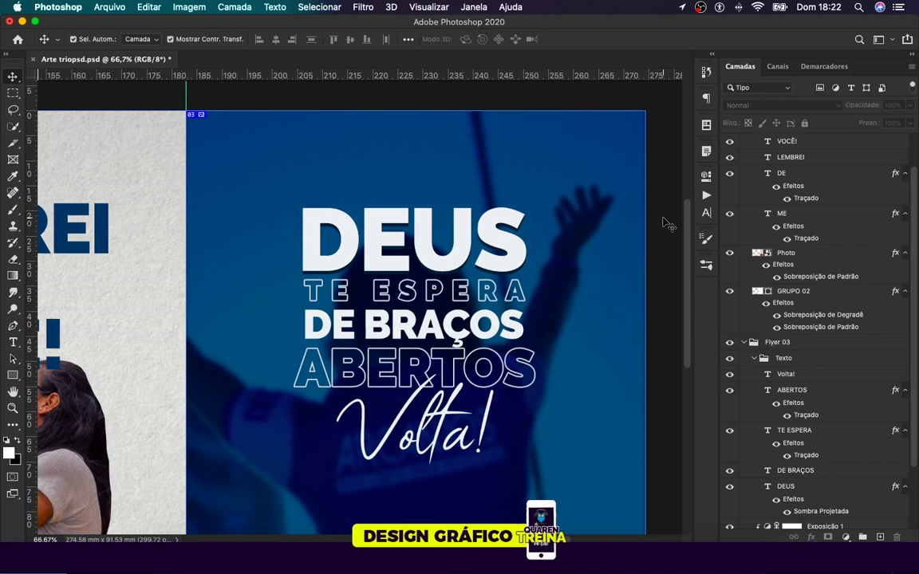
key(ctrl+minus)
key(ctrl+minus)
key(ctrl+minus)
key(ctrl+plus)
key(ctrl+plus)
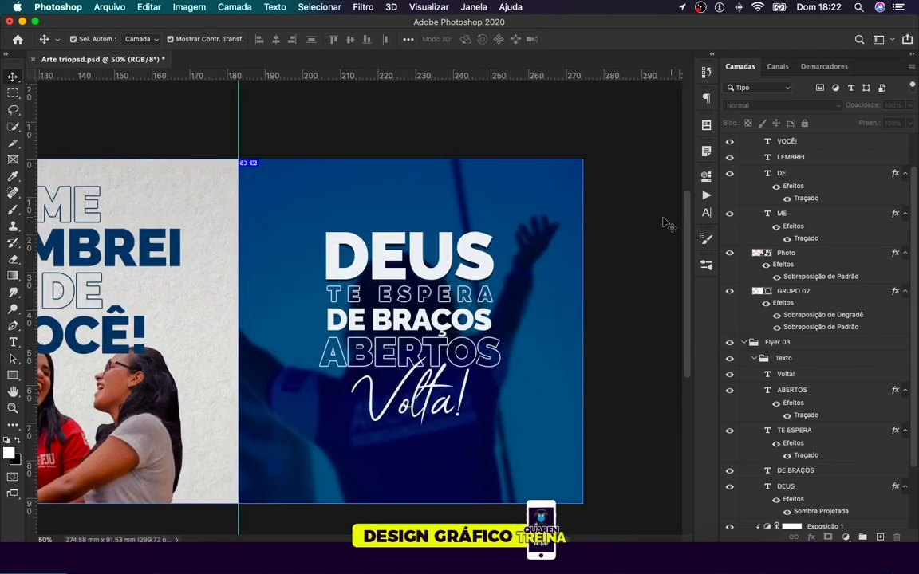
scroll(445, 247, left, 5)
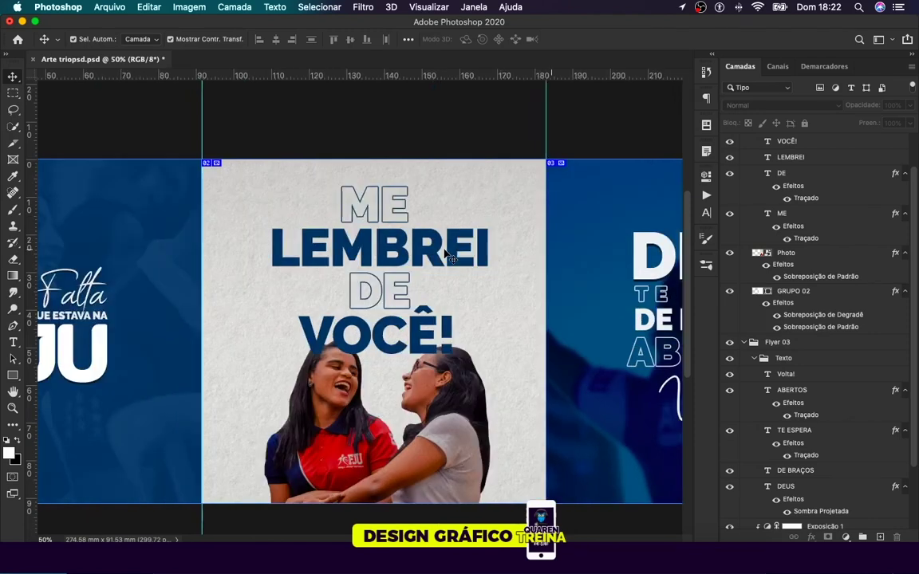
scroll(445, 235, left, 1)
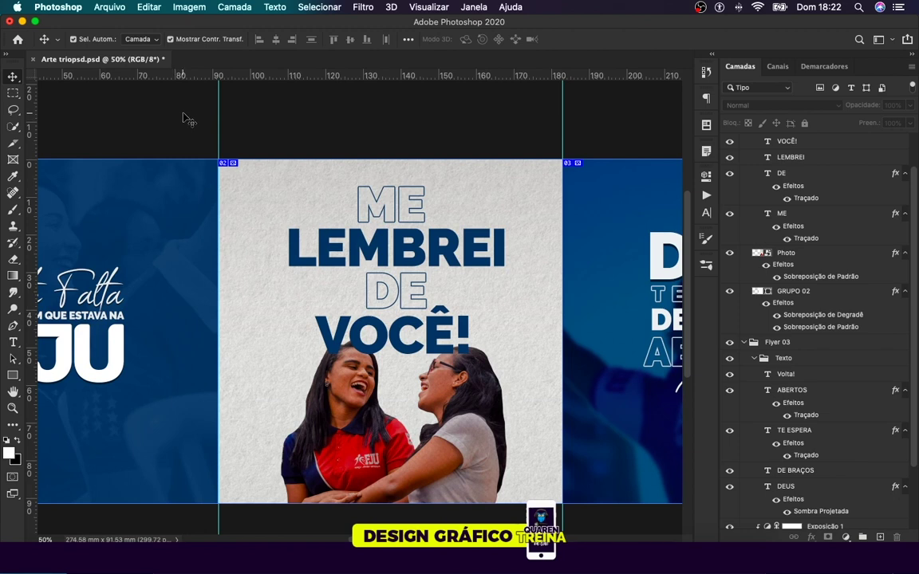
key(super+s)
Step: Create a new document from the 1080 x 1080 px preset
click(109, 7)
click(123, 23)
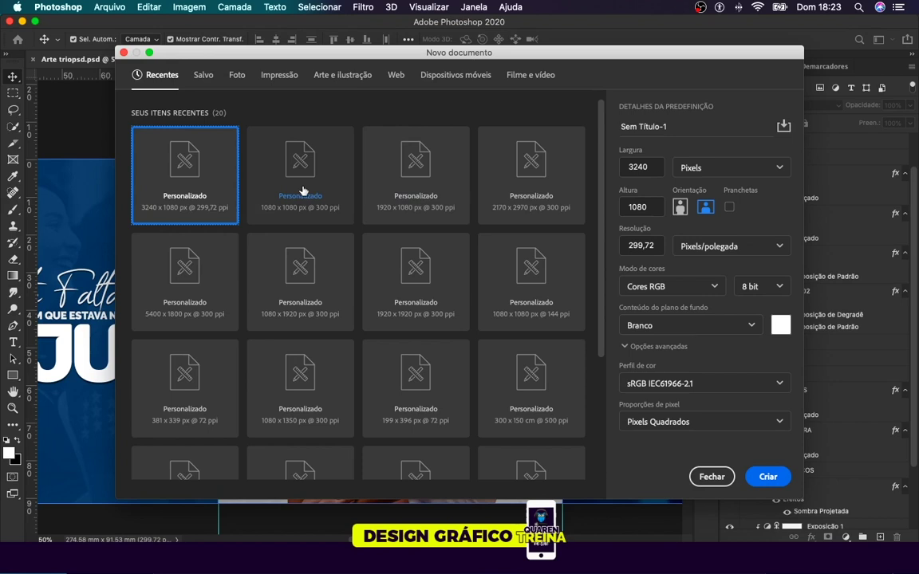
click(301, 190)
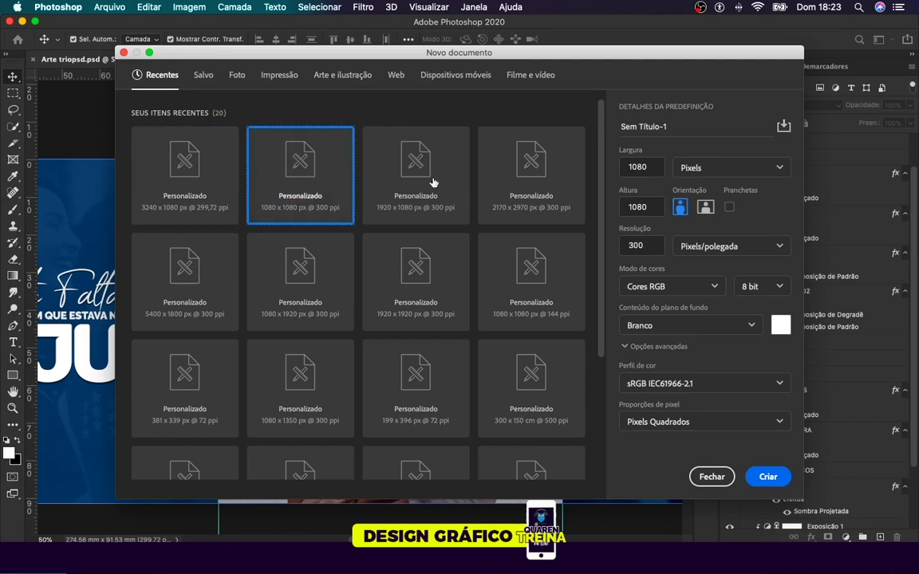
click(769, 477)
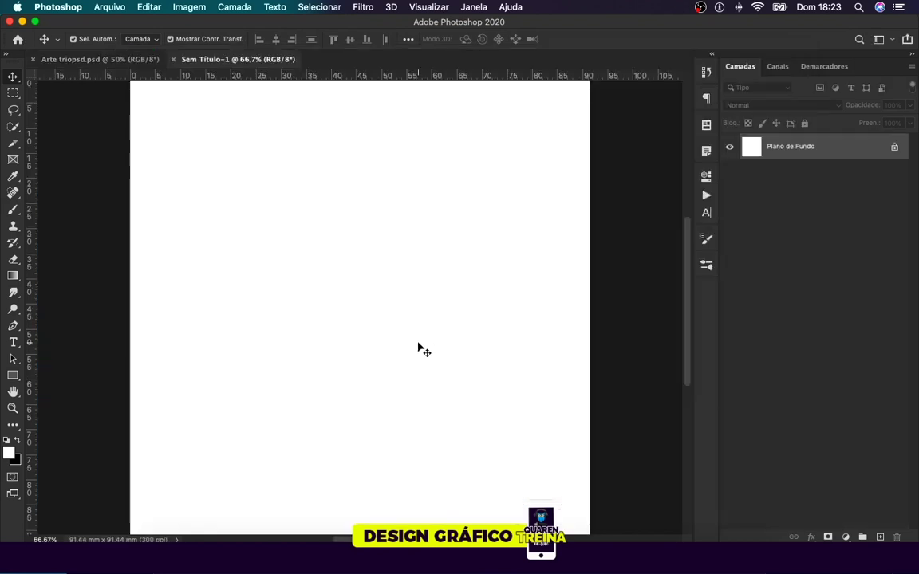
Step: Start a text layer with colour 041d36 in the Angello font
scroll(431, 339, up, 2)
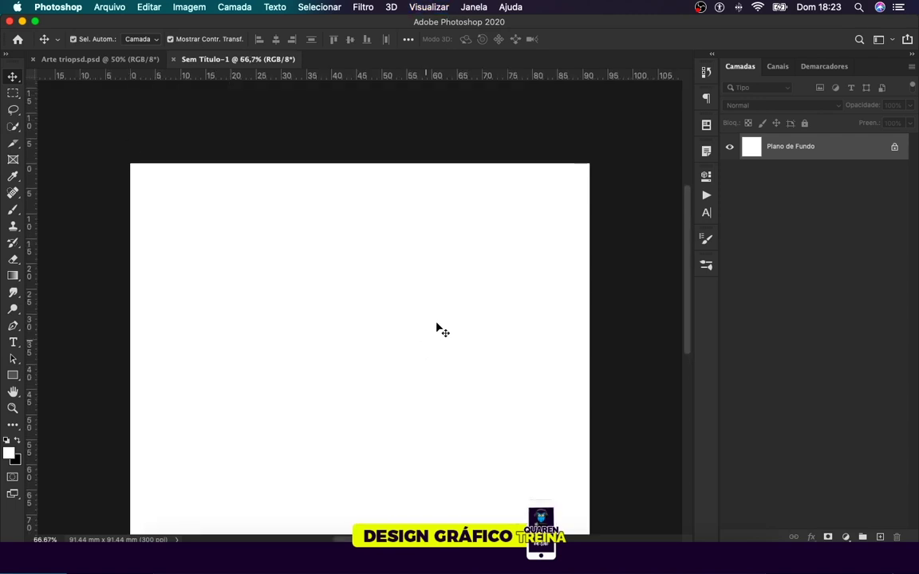
click(12, 345)
click(289, 297)
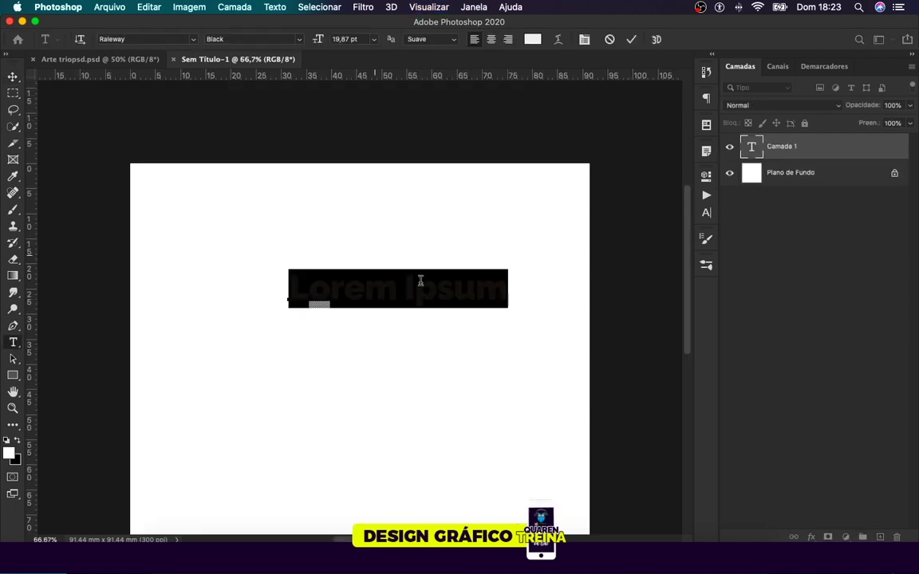
click(532, 39)
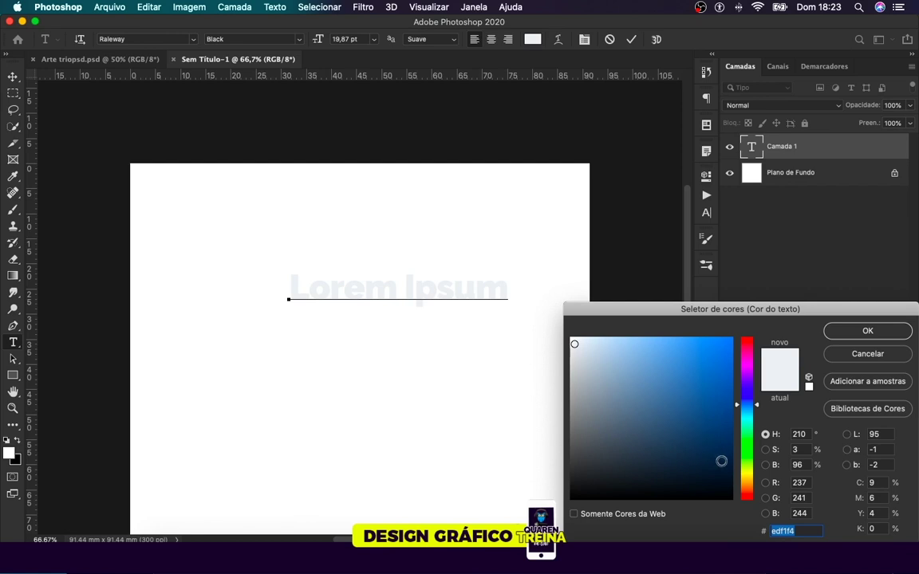
text(041d36)
click(837, 333)
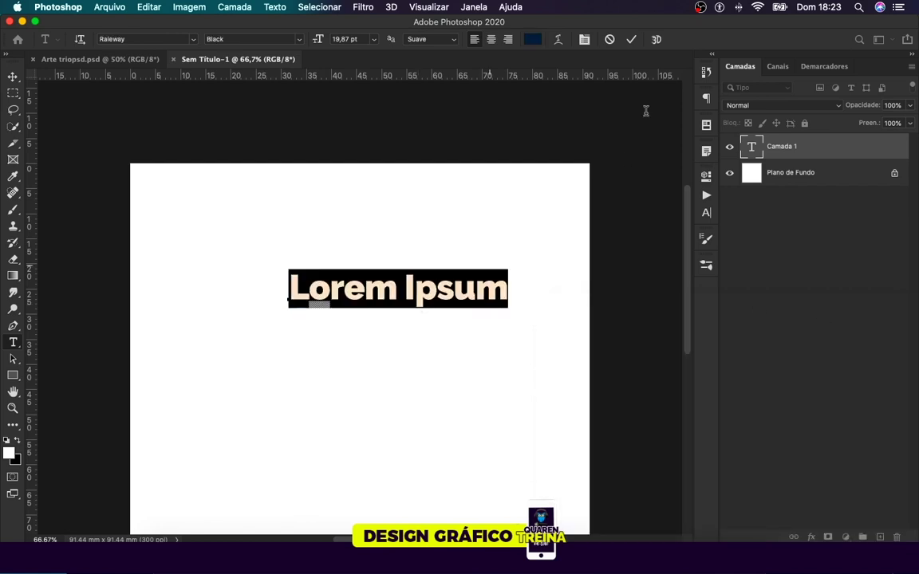
click(707, 214)
click(632, 195)
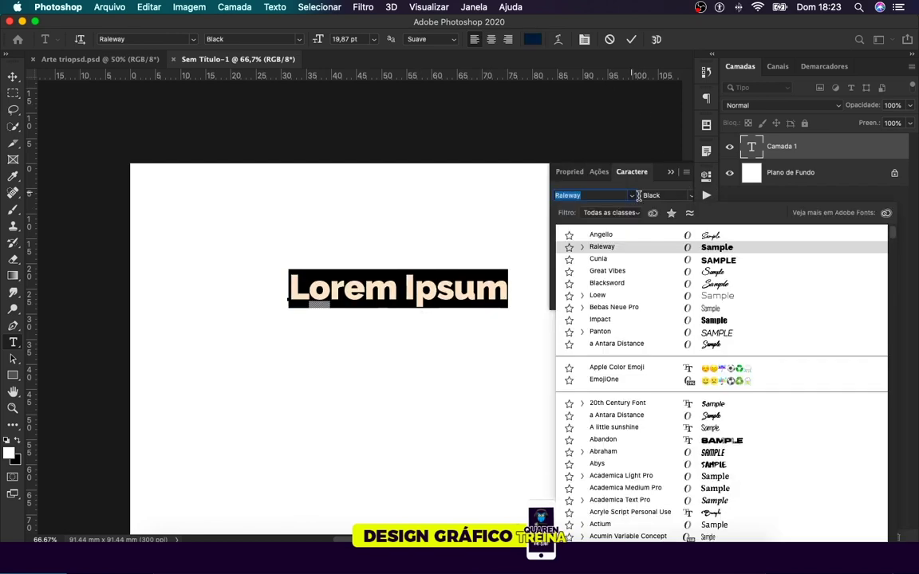
click(600, 233)
Step: Type the phrase 'lembrei de voce' and commit it
text(de)
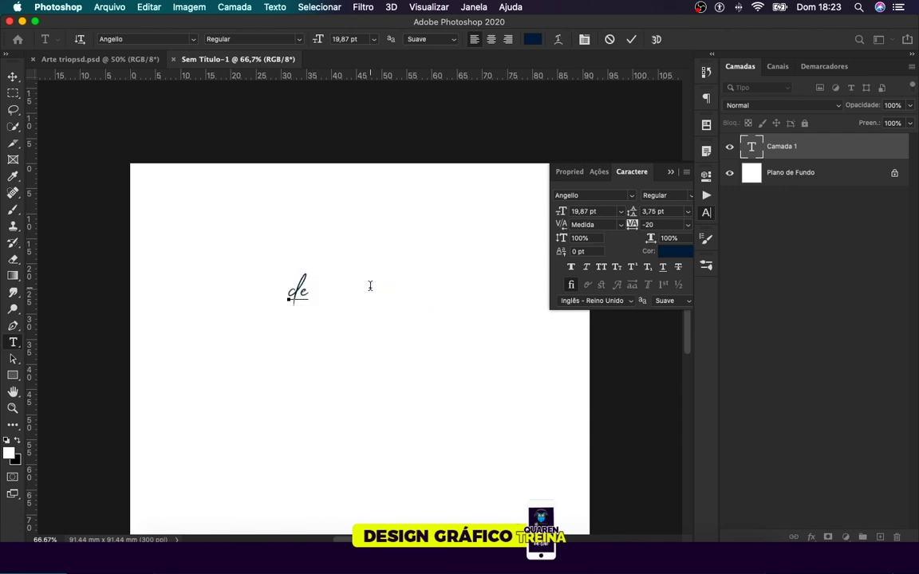
text(voce)
key(BackSpace)
key(BackSpace)
key(BackSpace)
key(BackSpace)
key(BackSpace)
key(BackSpace)
text(lembrei de voce)
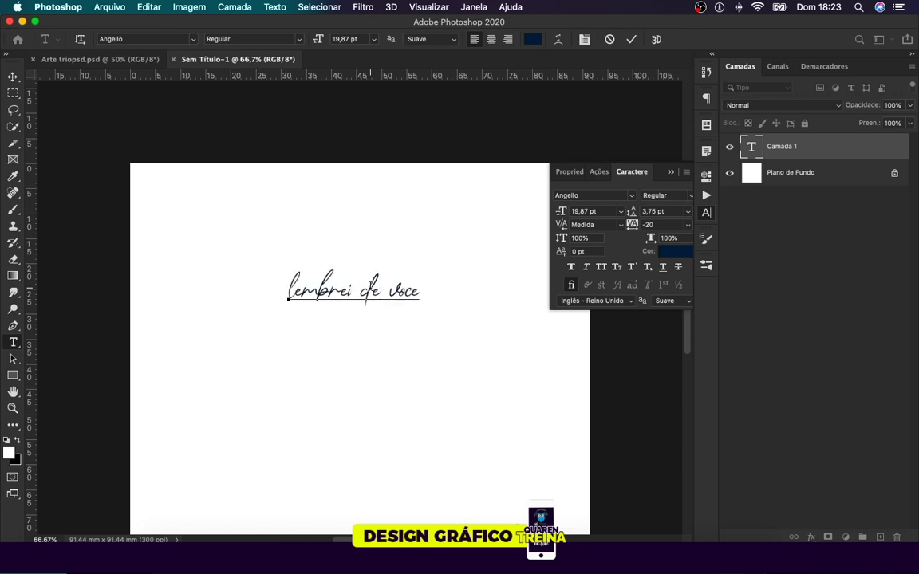
click(12, 77)
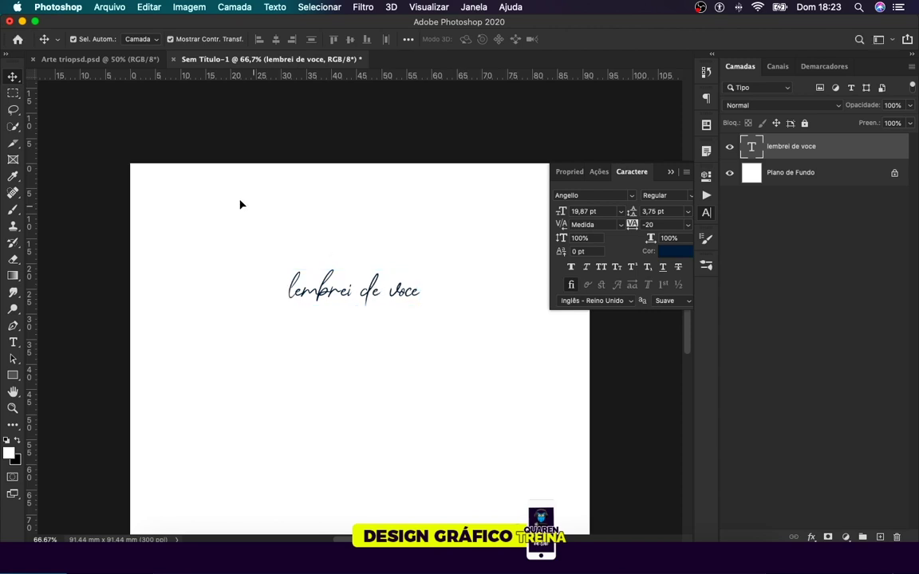
Step: Move the phrase top-left and add two copies shifted right in a row
drag(374, 290, 229, 198)
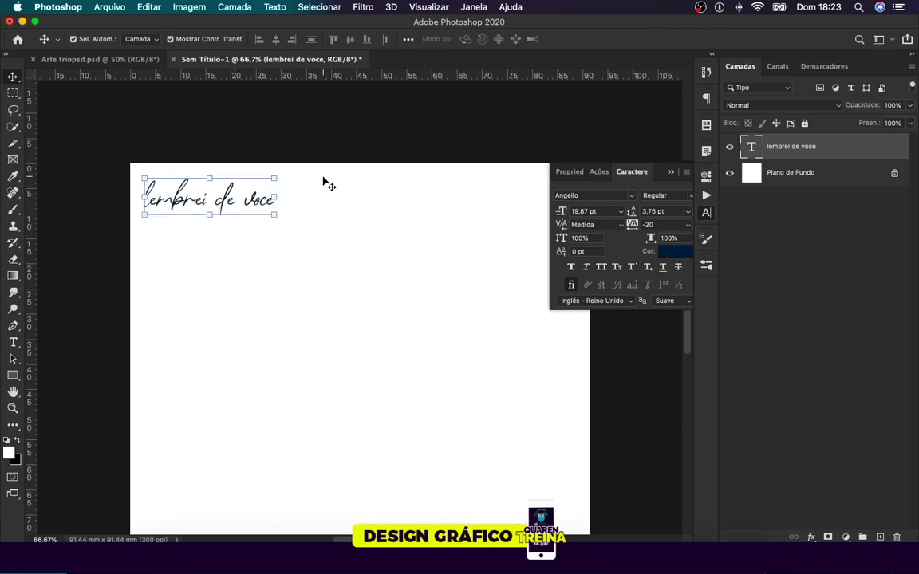
key(super+j)
key(shift+Right)
key(shift+Right)
key(shift+Right)
key(shift+Right)
key(shift+Right)
key(shift+Right)
key(shift+Right)
key(shift+Right)
key(shift+Right)
key(shift+Right)
key(shift+Right)
key(shift+Right)
key(shift+Right)
key(shift+Right)
key(shift+Right)
key(shift+Right)
key(shift+Right)
key(shift+Right)
key(shift+Right)
key(Left)
key(Left)
key(Left)
key(Left)
key(Left)
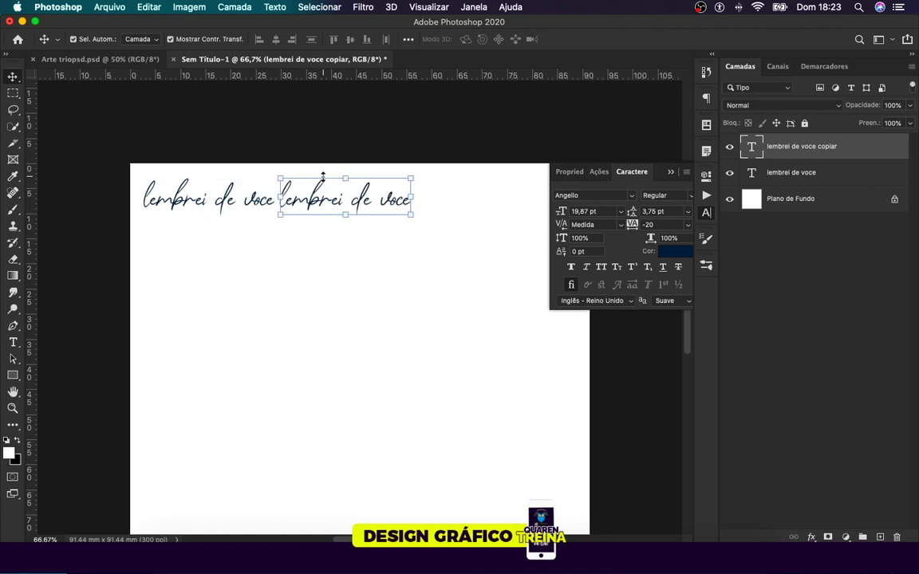
key(super+j)
key(shift+Right)
key(shift+Right)
key(shift+Right)
key(shift+Right)
key(shift+Right)
key(shift+Right)
key(shift+Right)
key(shift+Right)
key(shift+Right)
key(shift+Right)
key(shift+Right)
key(shift+Right)
key(shift+Right)
key(shift+Right)
key(shift+Right)
key(shift+Right)
key(shift+Right)
key(shift+Right)
key(shift+Right)
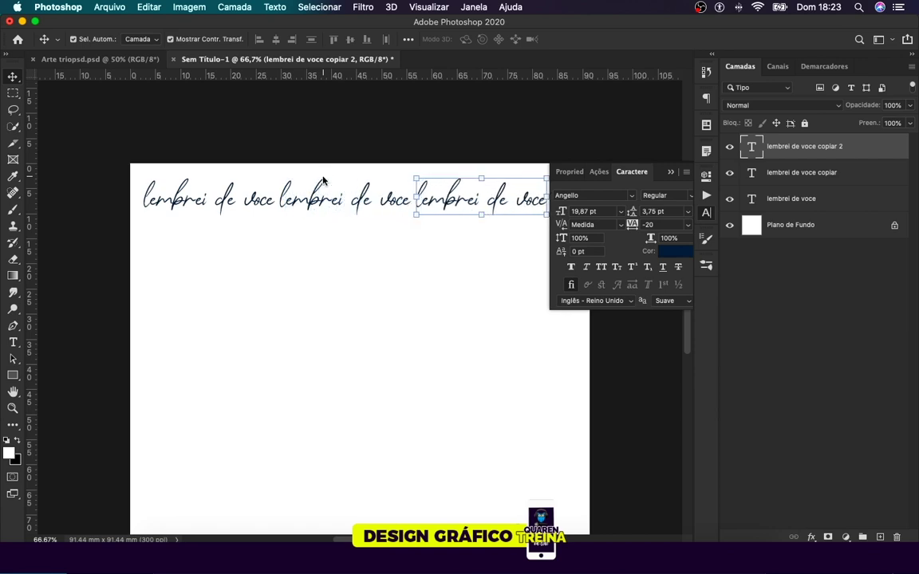
Step: Convert the three phrase layers into one smart object and duplicate it as a second row below
shift+click(830, 199)
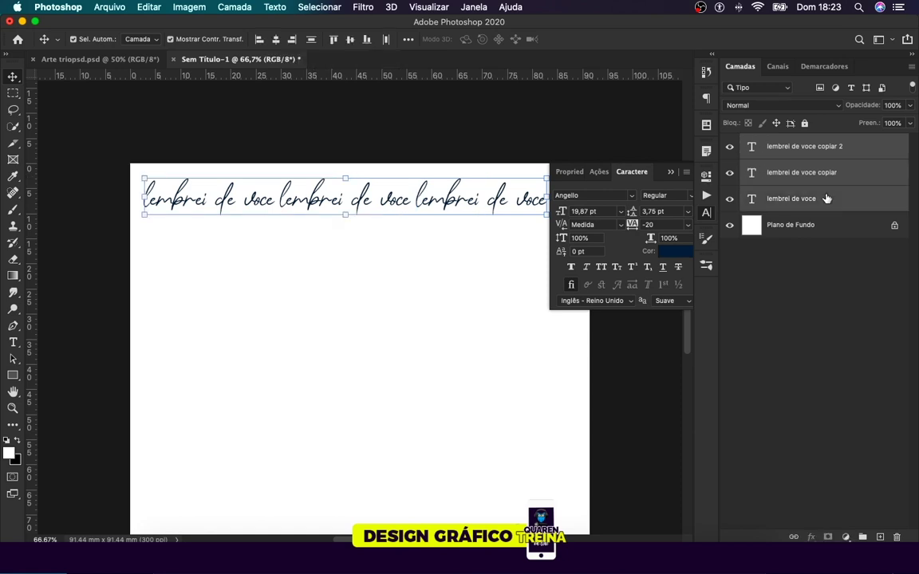
right_click(833, 196)
click(719, 346)
key(ctrl+j)
key(shift+Down)
key(shift+Down)
key(shift+Down)
key(shift+Down)
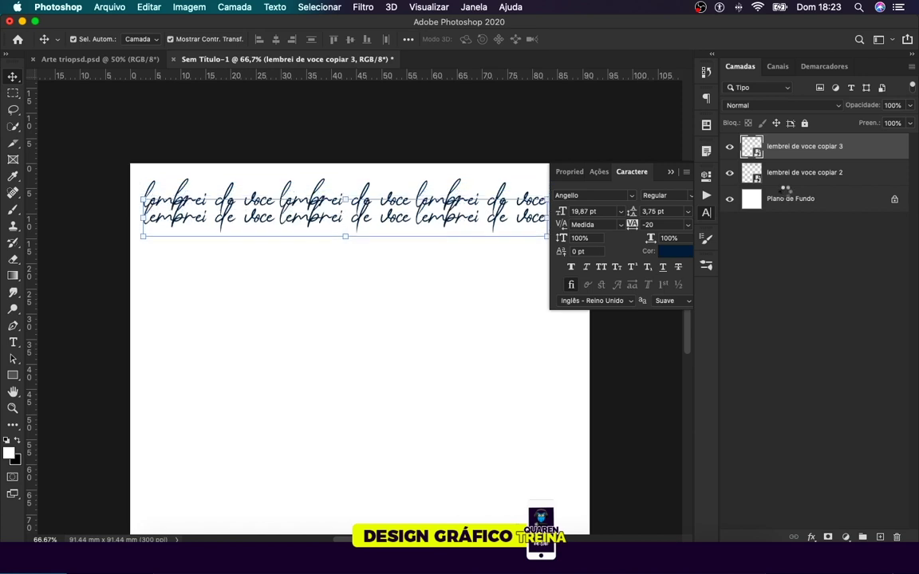
key(shift+Down)
key(shift+Down)
key(j)
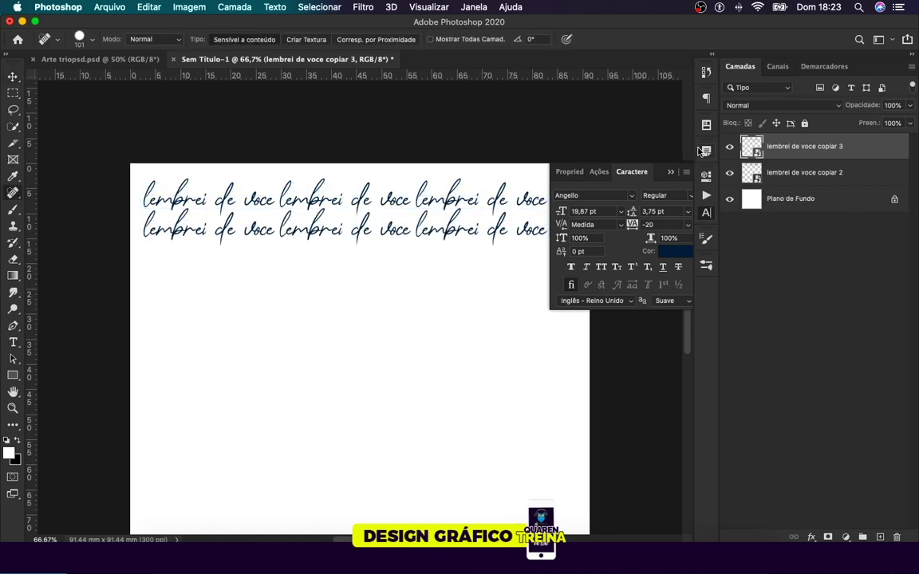
Step: Add third and fourth copies of the phrase line, nudging each row into place below
key(ctrl+j)
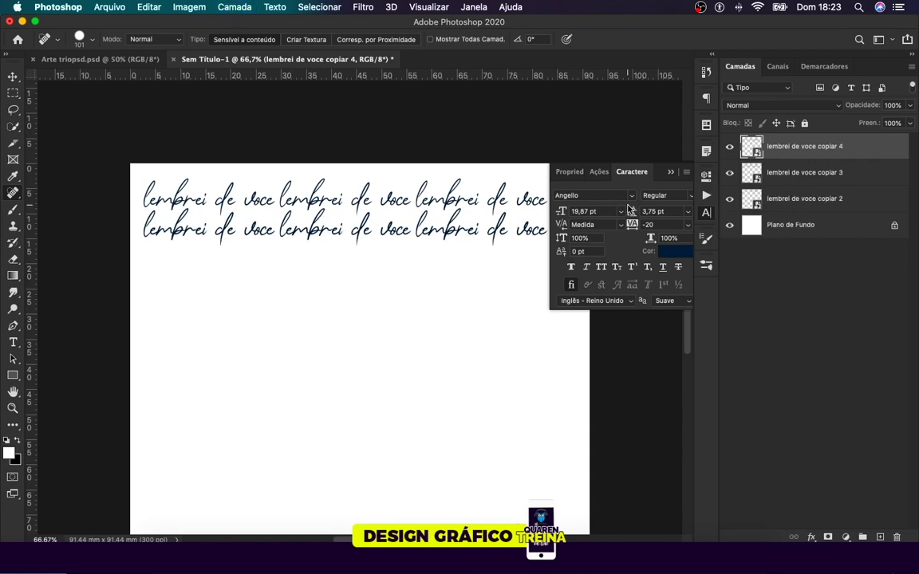
click(13, 78)
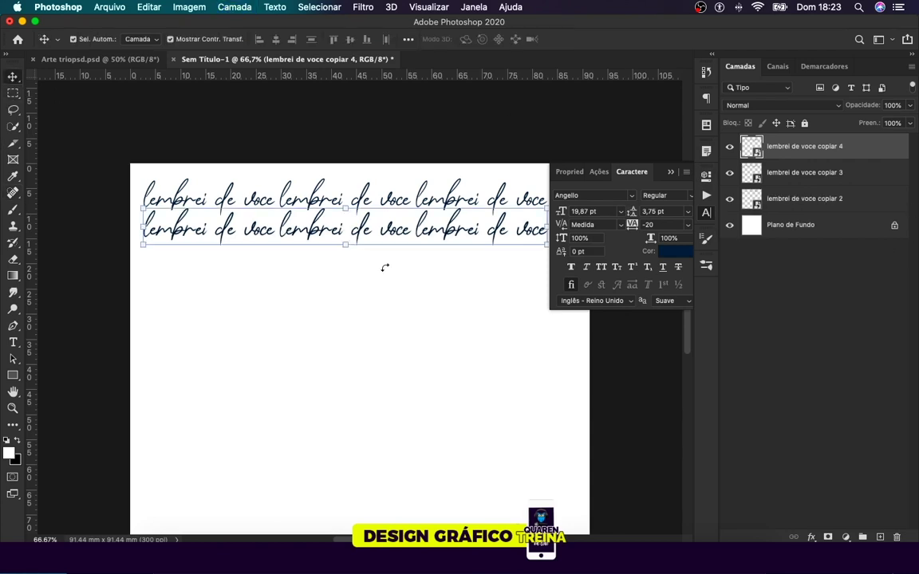
key(shift+Down)
key(shift+Down)
key(shift+Down)
key(shift+Down)
key(shift+Down)
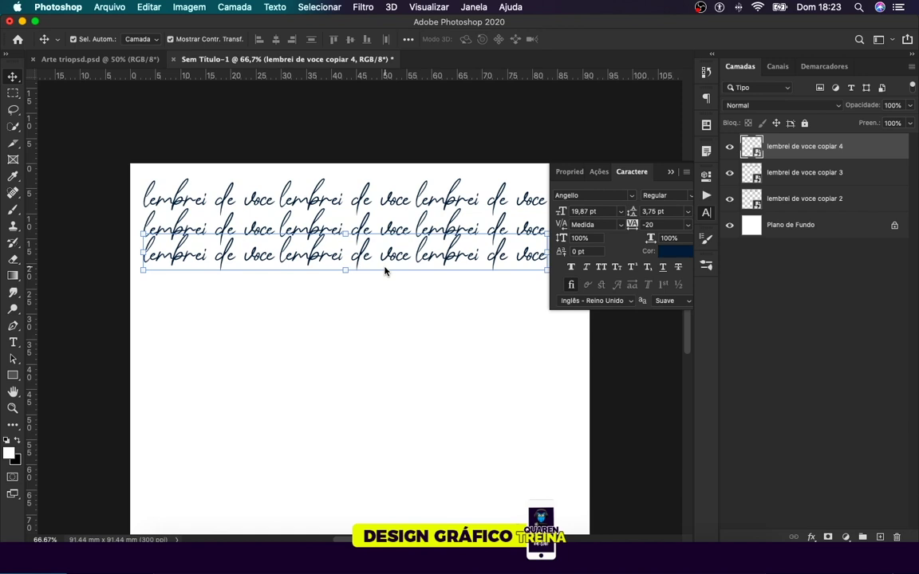
key(super+j)
key(shift+Down)
key(shift+Down)
key(shift+Down)
key(shift+Down)
key(shift+Down)
key(shift+Down)
key(shift+Up)
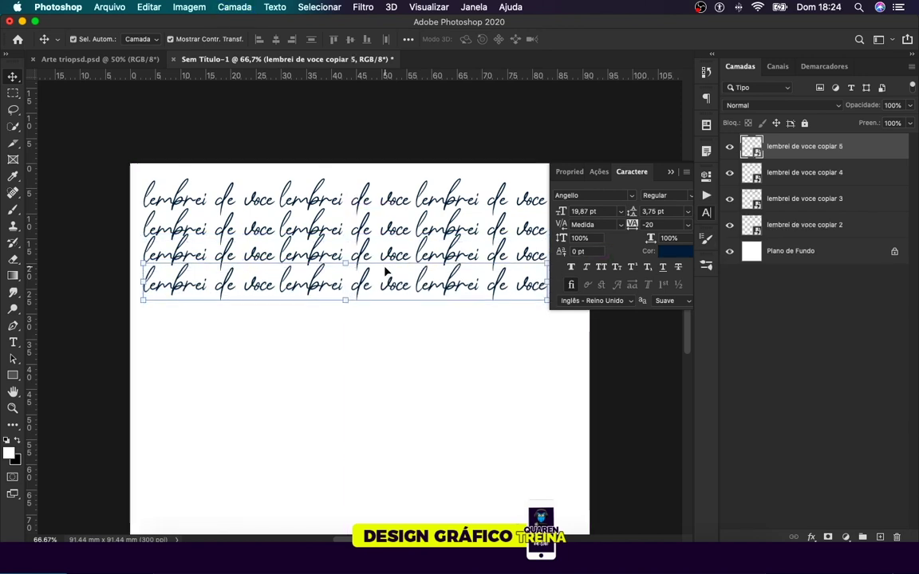
key(Up)
key(Up)
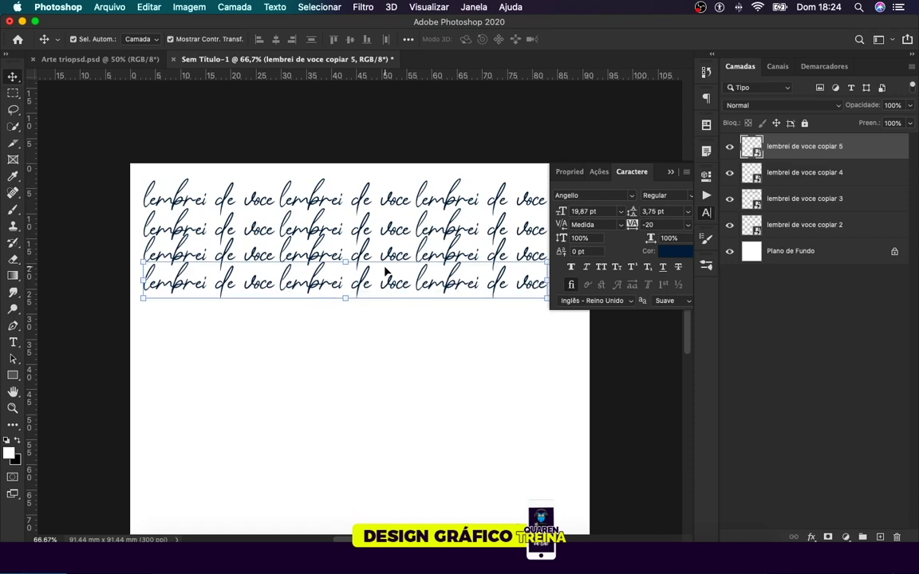
key(Up)
key(Up)
key(Up)
key(Up)
key(Down)
key(Down)
key(Down)
key(Down)
Step: Select all four rows and distribute their vertical centres evenly
shift+click(826, 226)
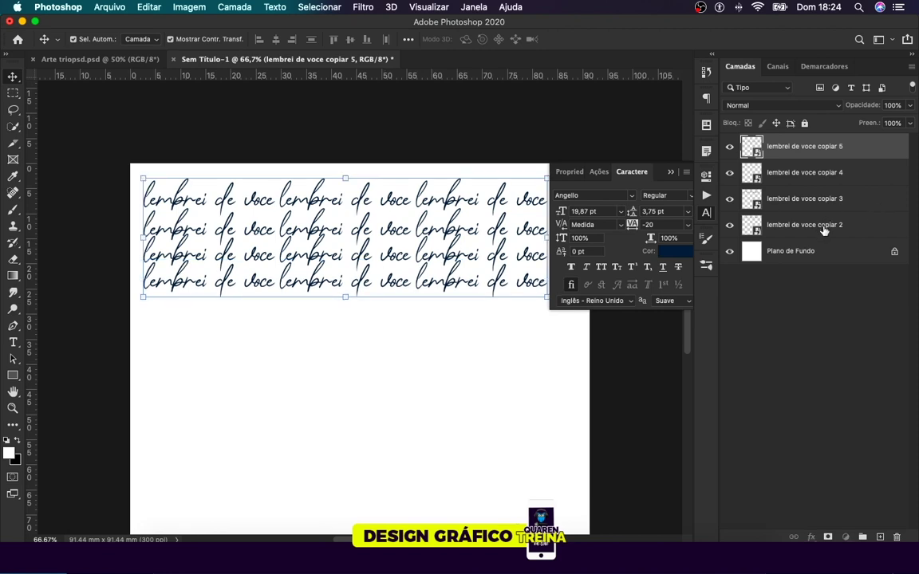
click(349, 40)
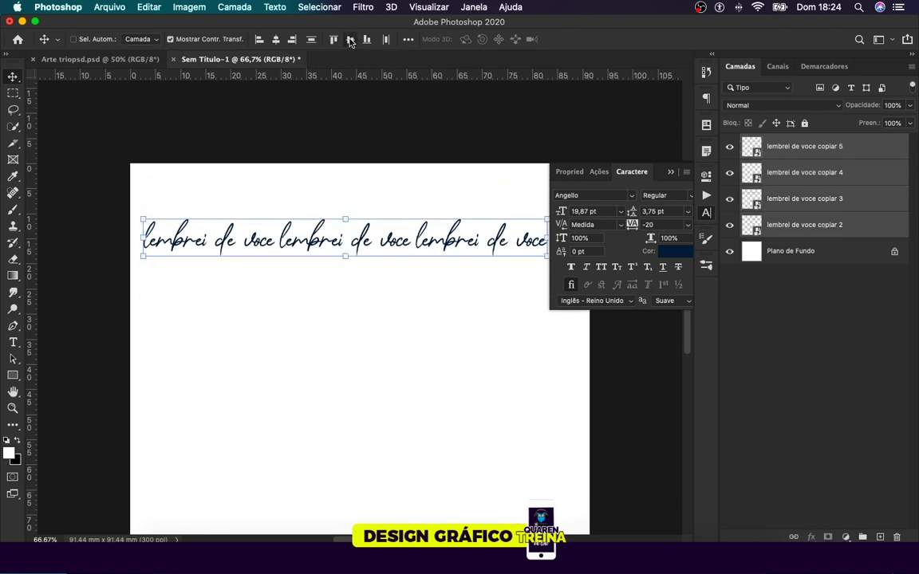
key(super+z)
click(334, 40)
key(super+z)
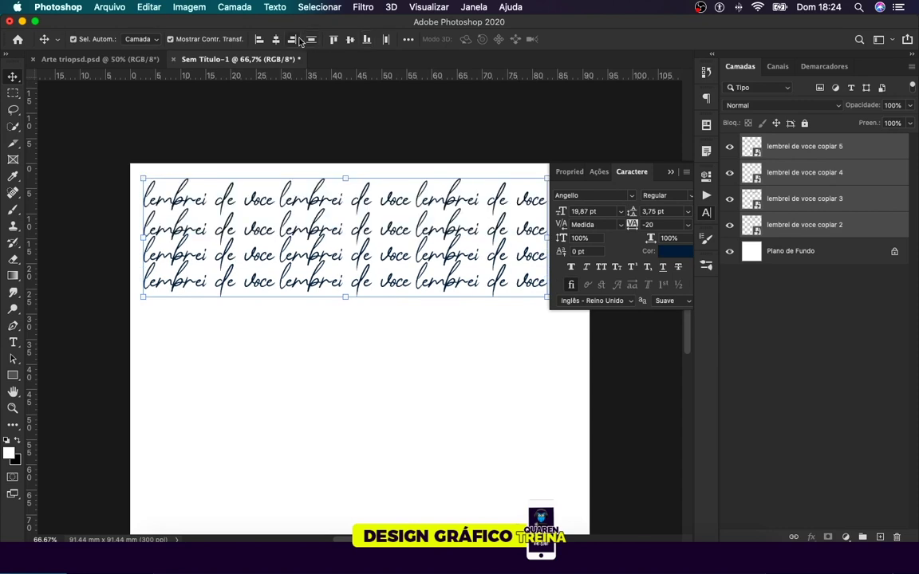
click(311, 40)
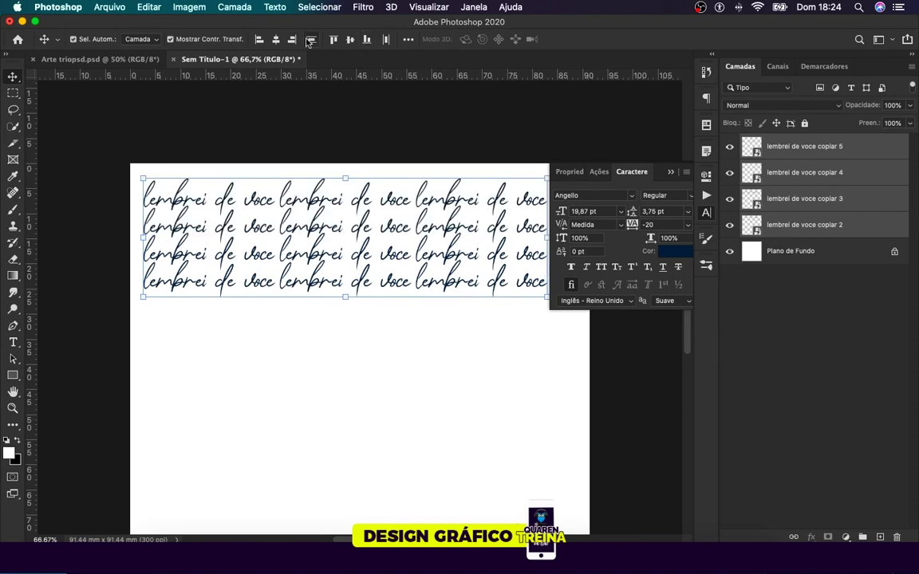
Step: Convert the four rows into one smart object and stack a duplicate block beneath them
right_click(825, 166)
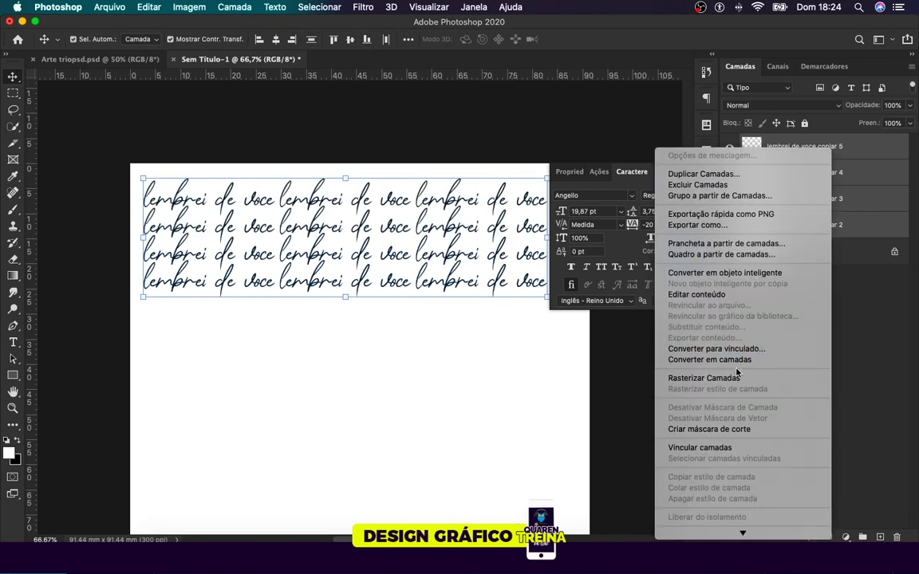
click(727, 275)
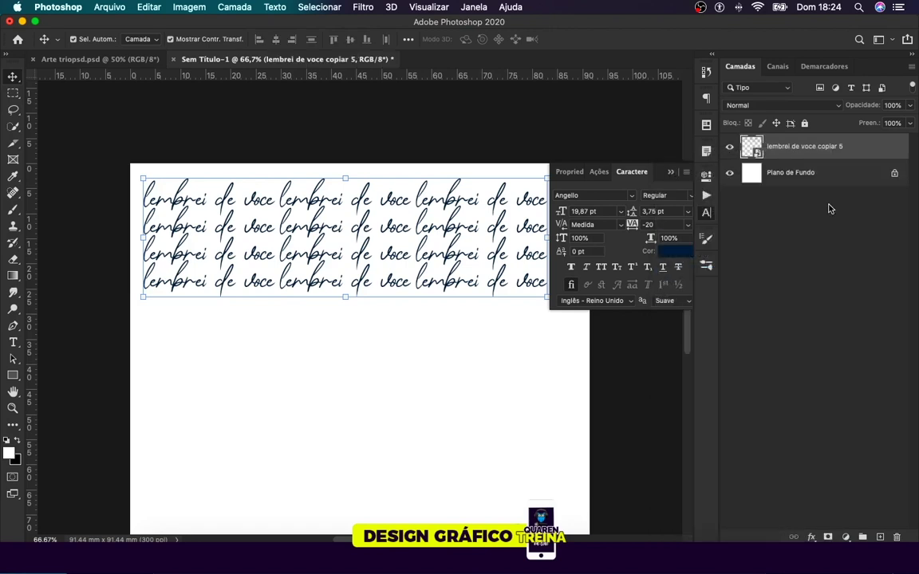
key(ctrl+j)
key(shift+Down)
key(shift+Down)
key(shift+Down)
key(shift+Down)
key(shift+Down)
key(shift+Down)
key(shift+Down)
key(shift+Down)
key(shift+Down)
key(shift+Down)
key(shift+Down)
key(shift+Down)
key(shift+Down)
key(shift+Down)
key(shift+Down)
key(shift+Down)
key(shift+Down)
key(shift+Down)
key(shift+Down)
key(shift+Down)
key(shift+Up)
key(shift+Up)
key(shift+Up)
key(shift+Up)
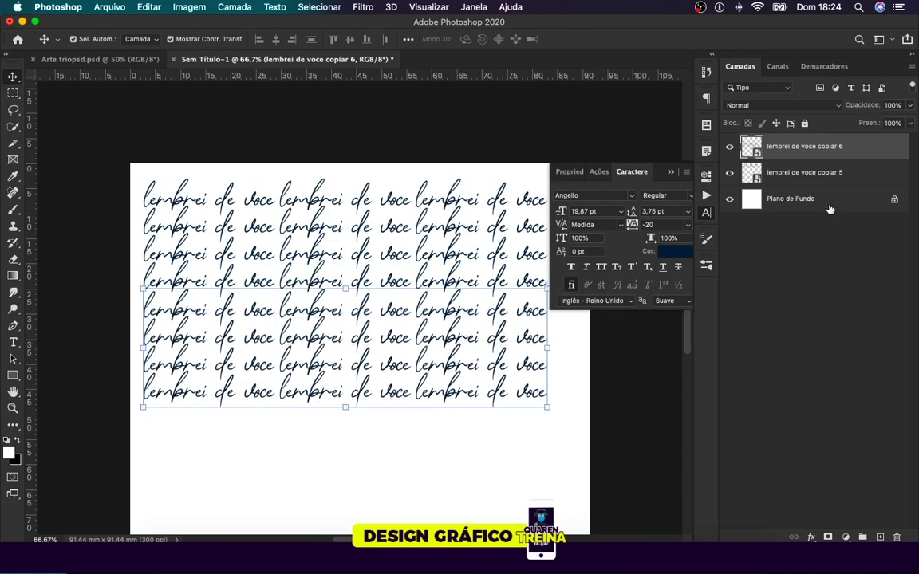
key(j)
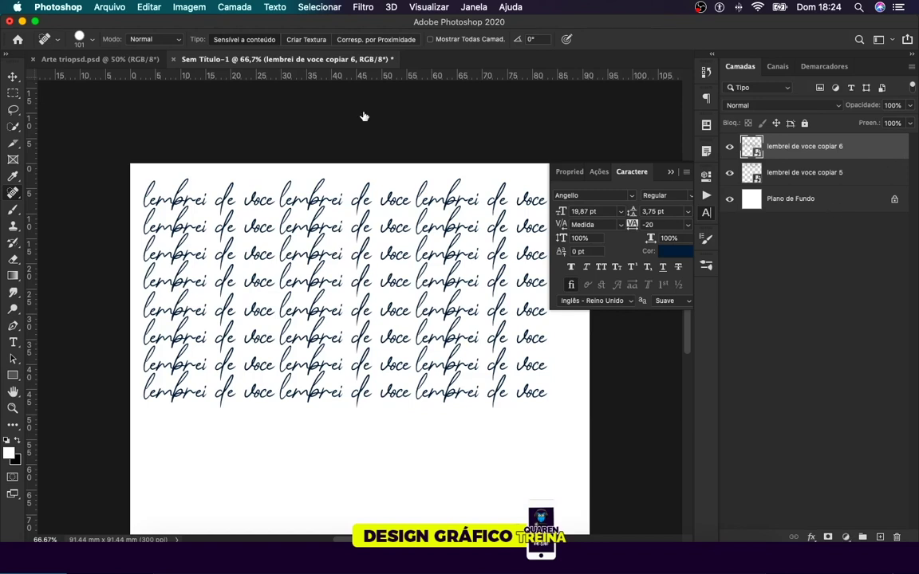
Step: Duplicate the text block again and nudge the copy down below the existing rows
click(12, 77)
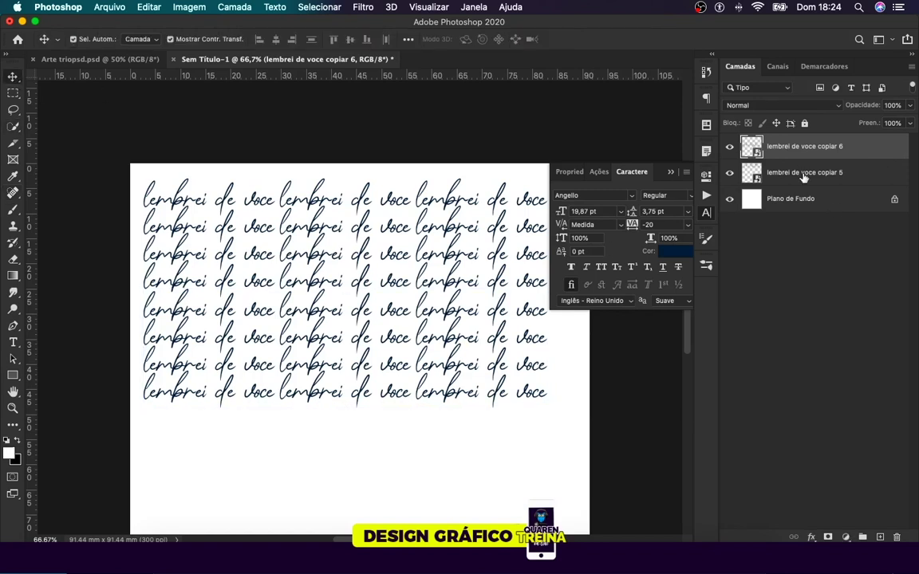
key(j)
key(ctrl+j)
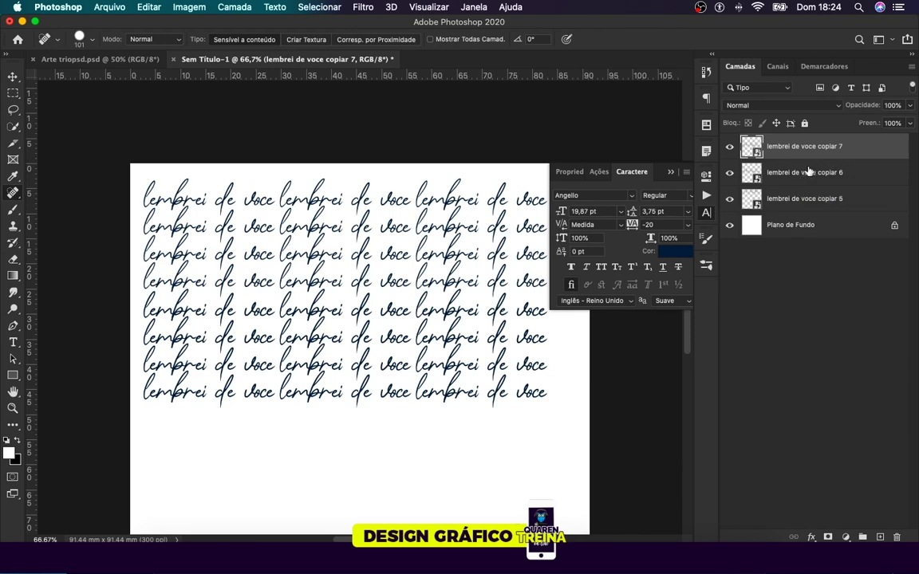
click(12, 75)
key(shift+Down)
key(shift+Down)
key(shift+Down)
key(shift+Down)
key(shift+Down)
key(shift+Down)
key(shift+Down)
key(shift+Down)
key(shift+Down)
key(shift+Down)
key(shift+Down)
key(shift+Down)
key(shift+Down)
key(shift+Down)
key(shift+Down)
key(shift+Down)
key(shift+Down)
key(shift+Down)
key(shift+Down)
key(shift+Down)
key(shift+Down)
key(shift+Down)
key(shift+Down)
key(shift+Down)
key(shift+Down)
key(shift+Up)
key(shift+Up)
key(shift+Up)
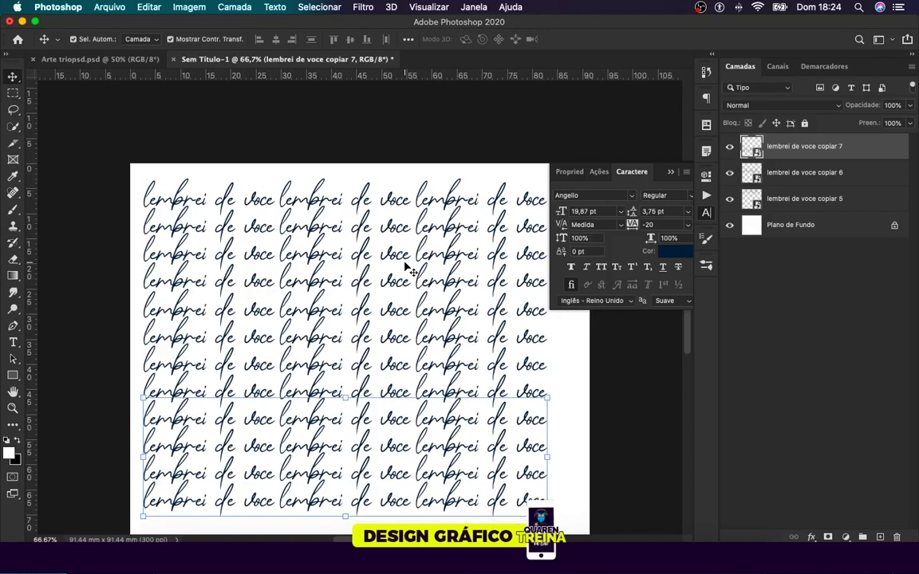
Step: Add one more copy of the text block at the bottom, tightening the spacing
scroll(383, 263, down, 2)
scroll(343, 255, down, 3)
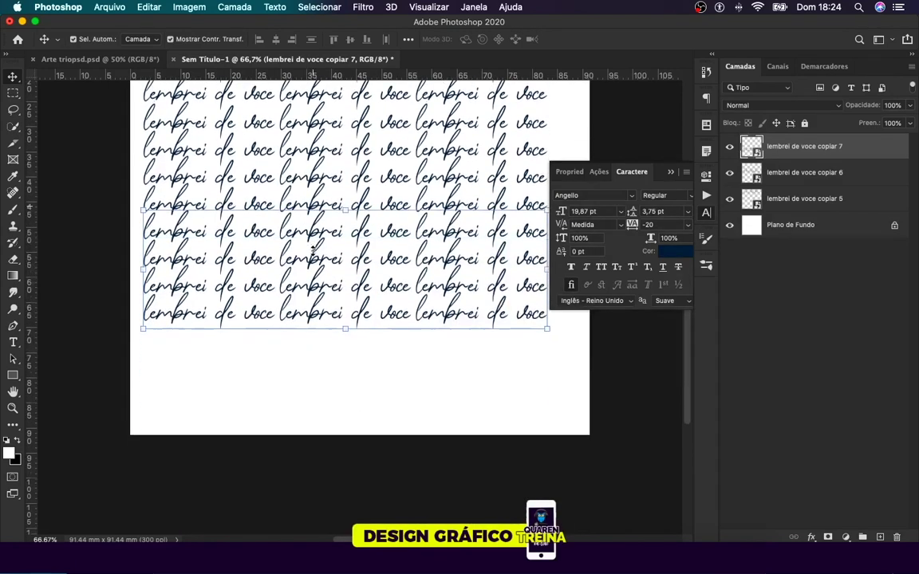
scroll(319, 252, down, 1)
key(alt+shift+Down)
key(shift+Down)
key(shift+Down)
key(shift+Down)
key(shift+Down)
key(shift+Down)
key(shift+Down)
key(shift+Down)
key(shift+Down)
key(shift+Down)
key(shift+Down)
key(shift+Down)
key(shift+Down)
key(shift+Down)
key(shift+Down)
key(shift+Down)
key(shift+Down)
key(shift+Down)
key(shift+Down)
key(shift+Up)
key(shift+Up)
key(shift+Up)
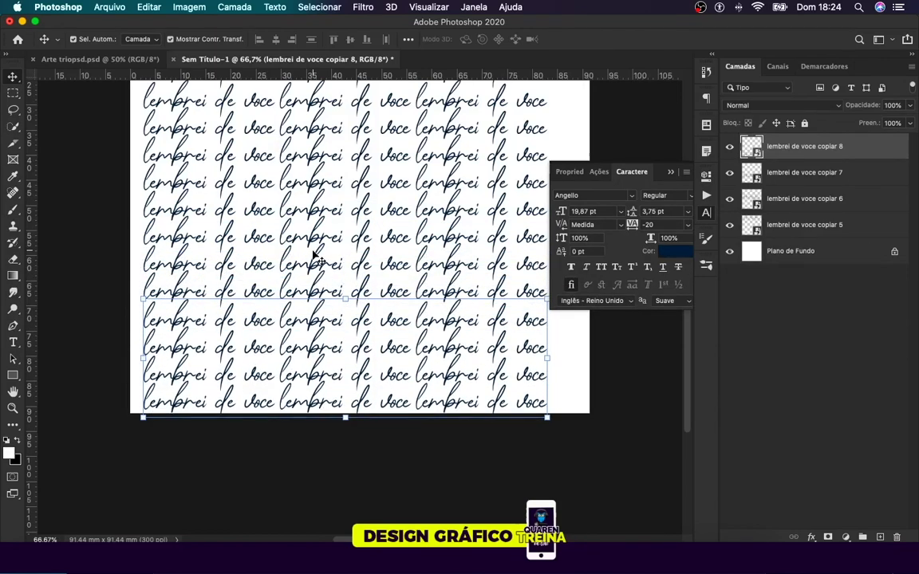
key(ctrl+minus)
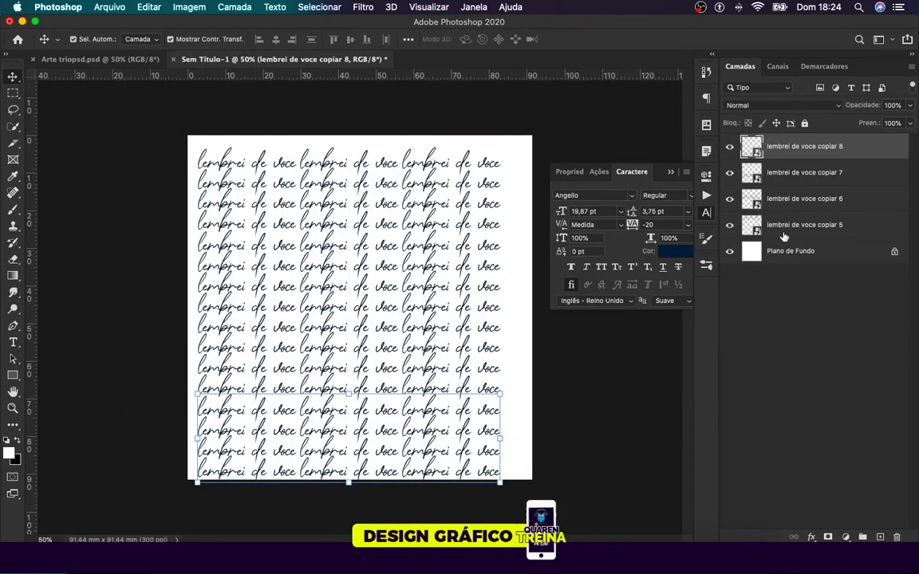
Step: Scale the four lettering copies together to about 114% and nudge them up slightly
shift+click(783, 232)
drag(499, 146, 546, 122)
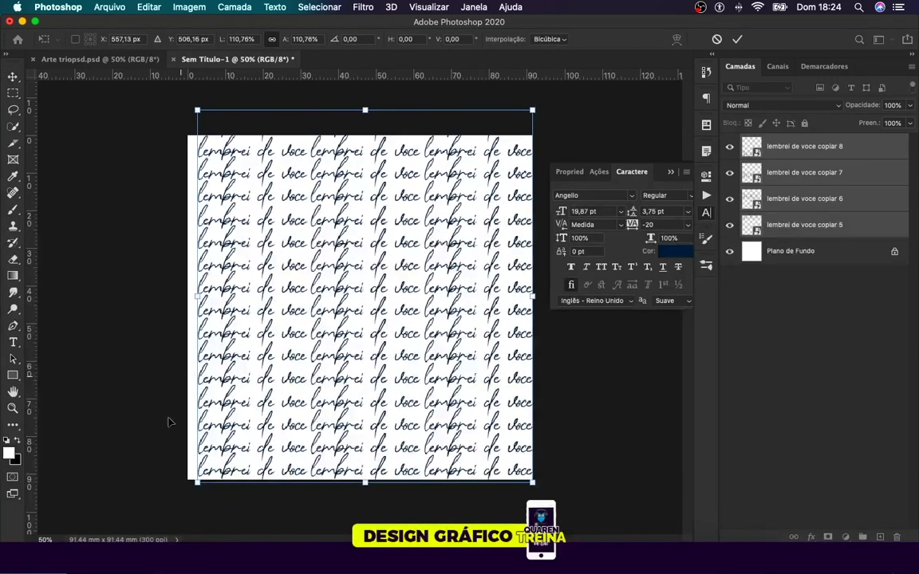
drag(197, 483, 186, 497)
key(Return)
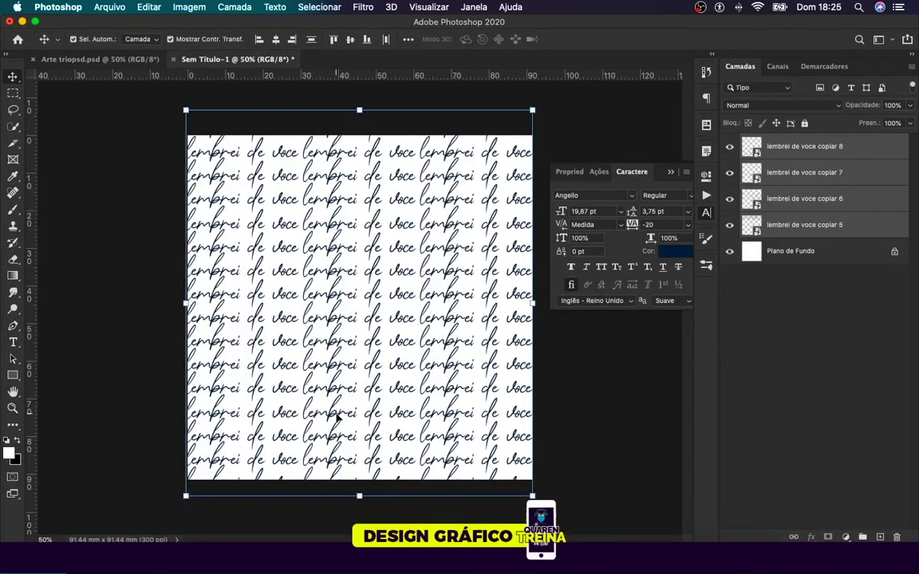
key(shift+Up)
key(shift+Up)
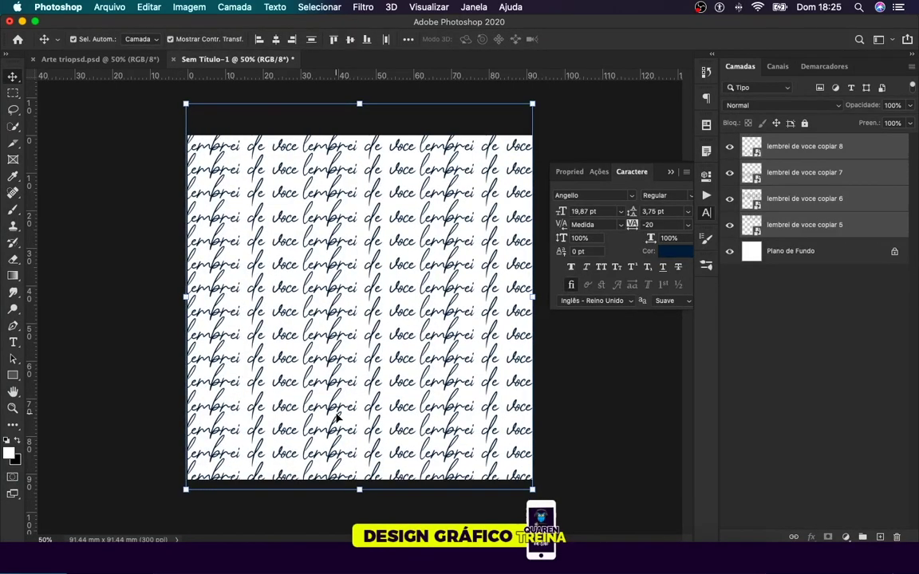
Step: Merge the lettering copies into a smart object renamed BG TEXTO, then return to Arte triopsd.psd
right_click(851, 214)
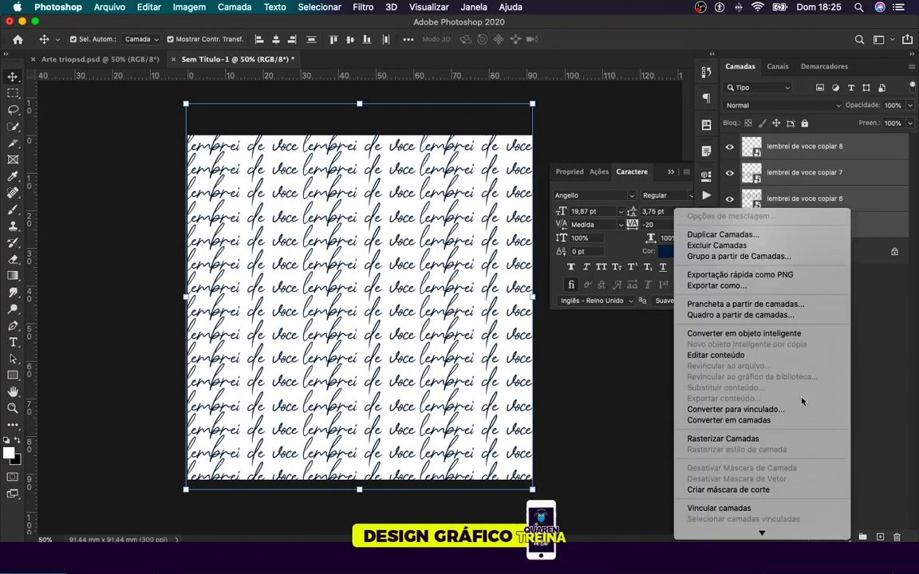
click(741, 333)
double_click(805, 147)
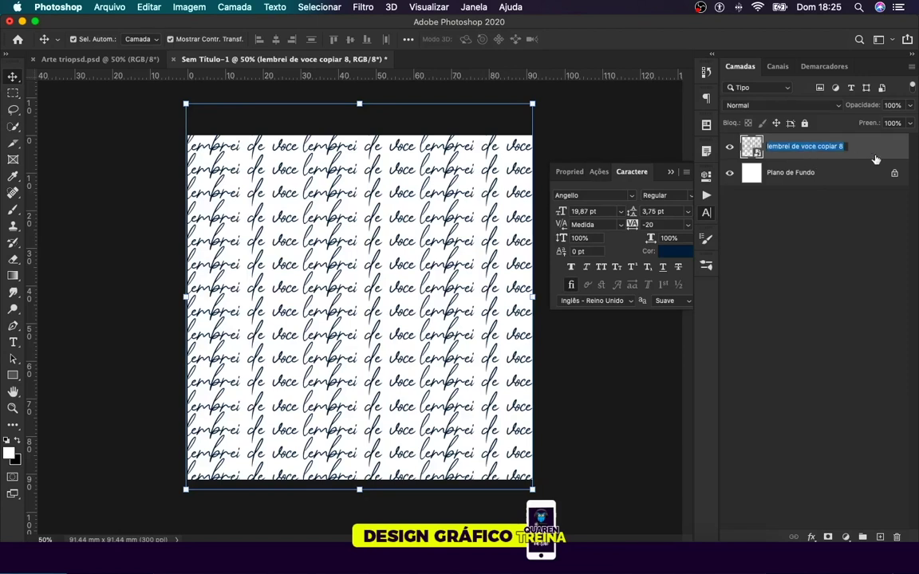
text(B)
key(Return)
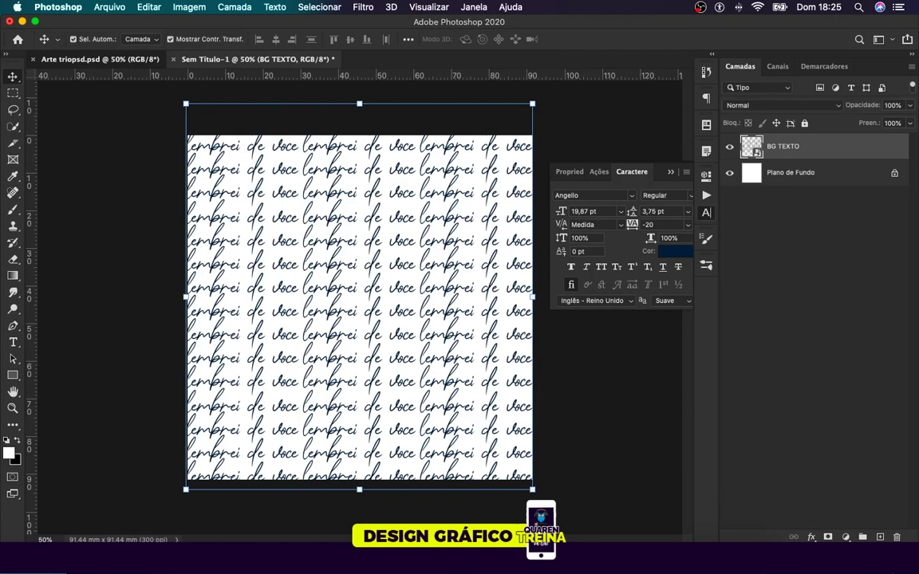
click(96, 59)
Step: Group the Exposição 1 and screenshot layers in Flyer 03 into a group named Photo
click(490, 197)
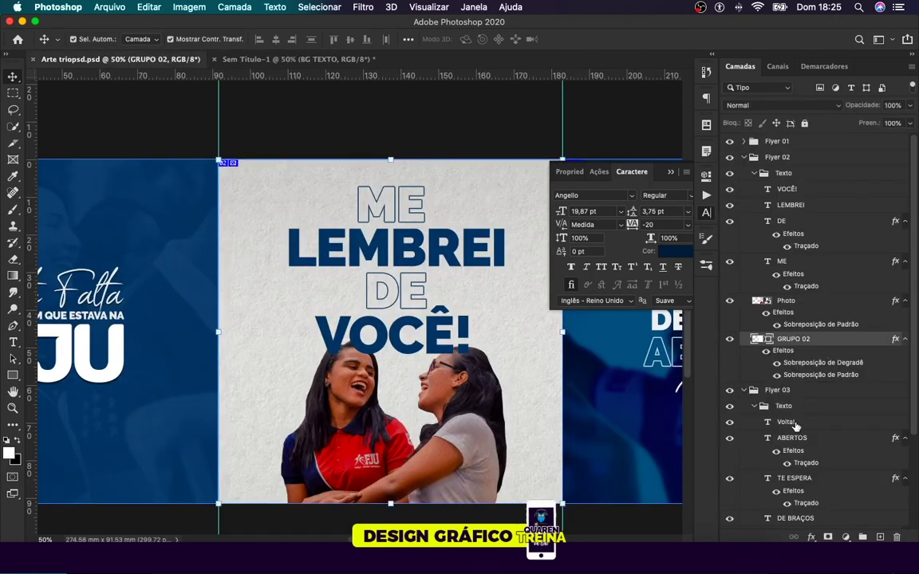
click(754, 406)
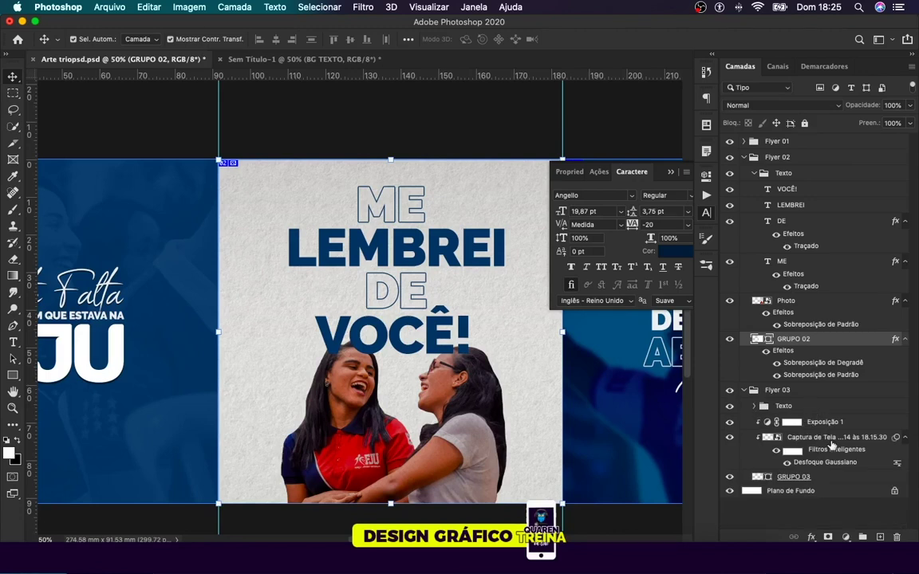
click(793, 422)
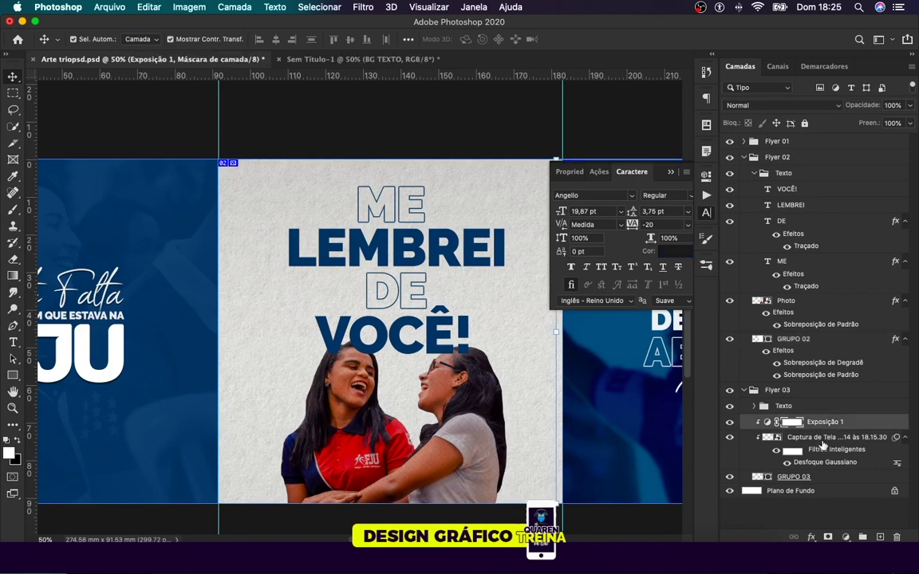
shift+click(823, 440)
key(super+g)
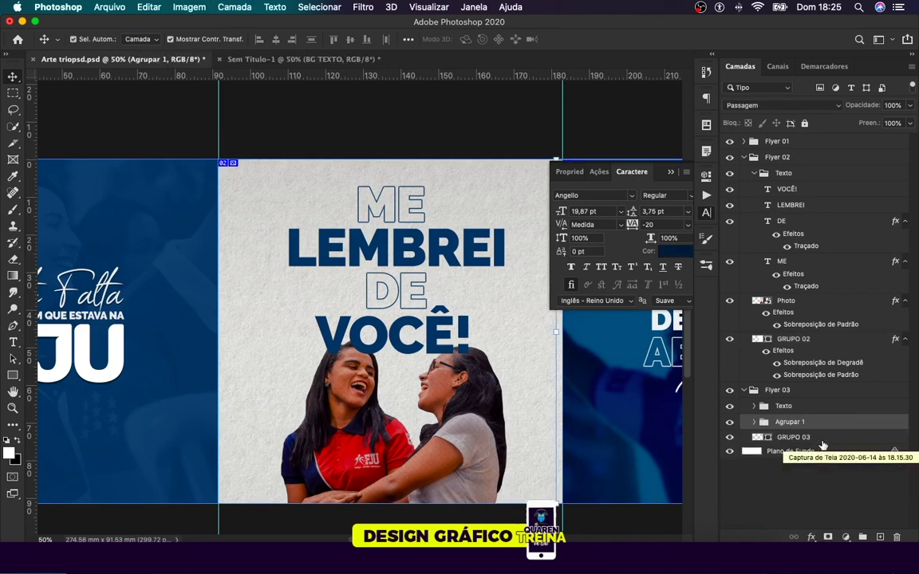
double_click(789, 422)
text(Photo)
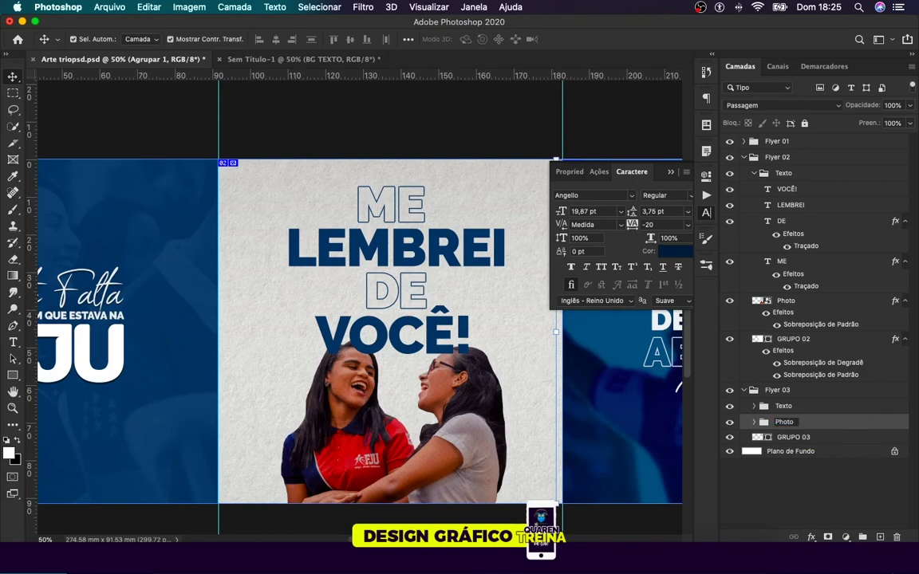
key(Return)
Step: Paste BG TEXTO into Flyer 03, place it beneath GRUPO 03, and merge them
key(ctrl+v)
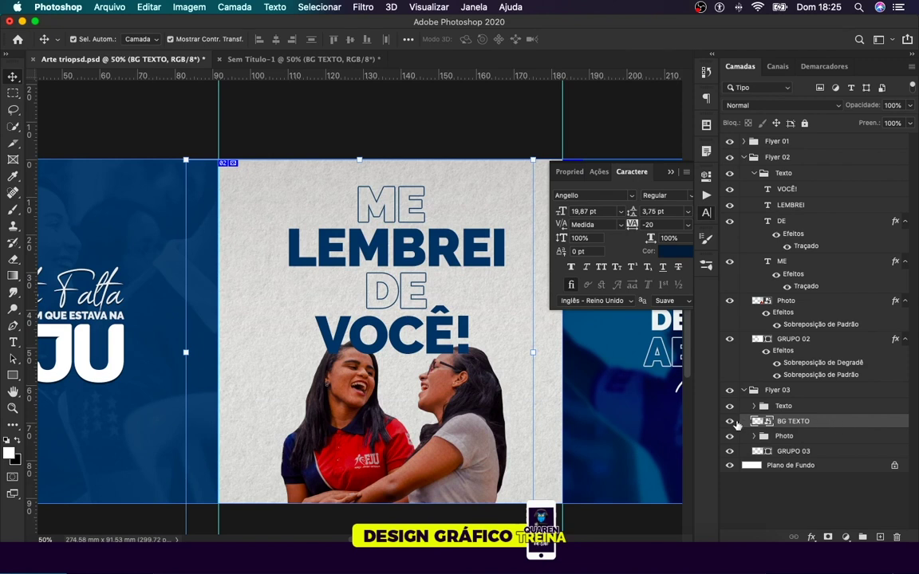
drag(815, 423, 815, 398)
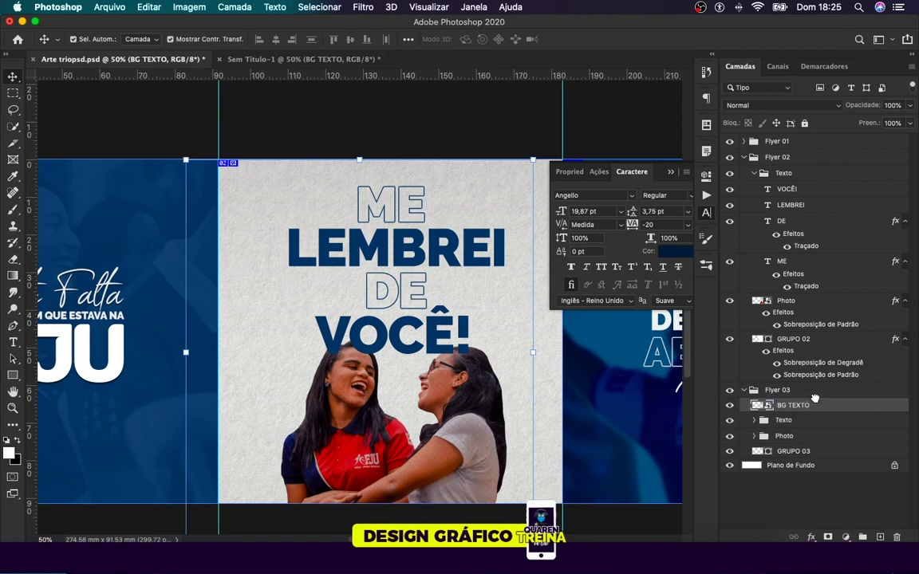
key(shift+Right)
key(shift+Right)
key(shift+Right)
key(shift+Right)
key(shift+Right)
key(shift+Right)
key(shift+Right)
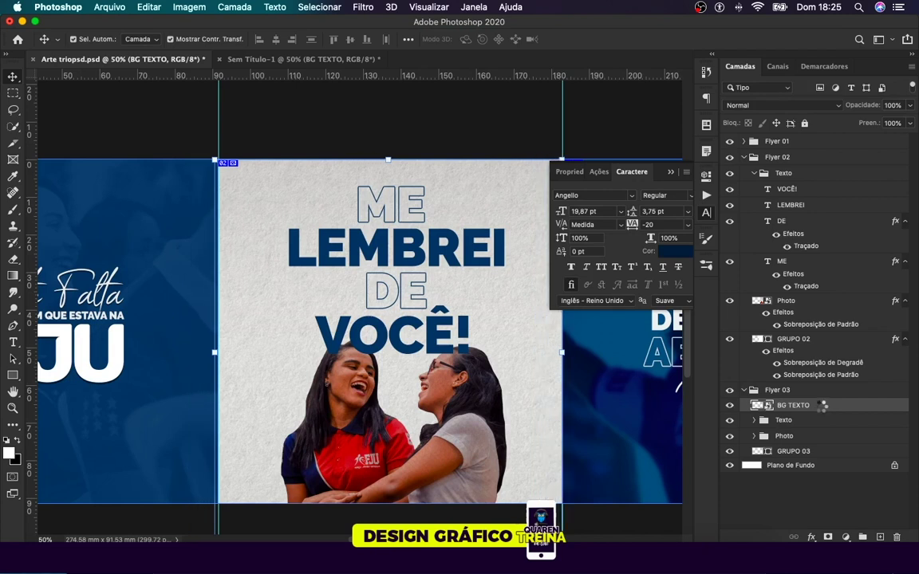
drag(822, 409, 822, 452)
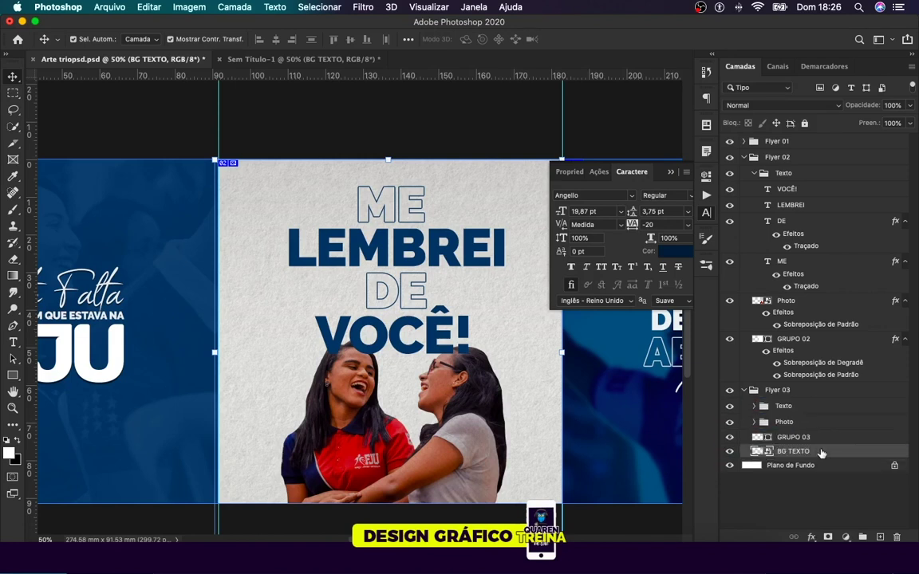
key(ctrl+e)
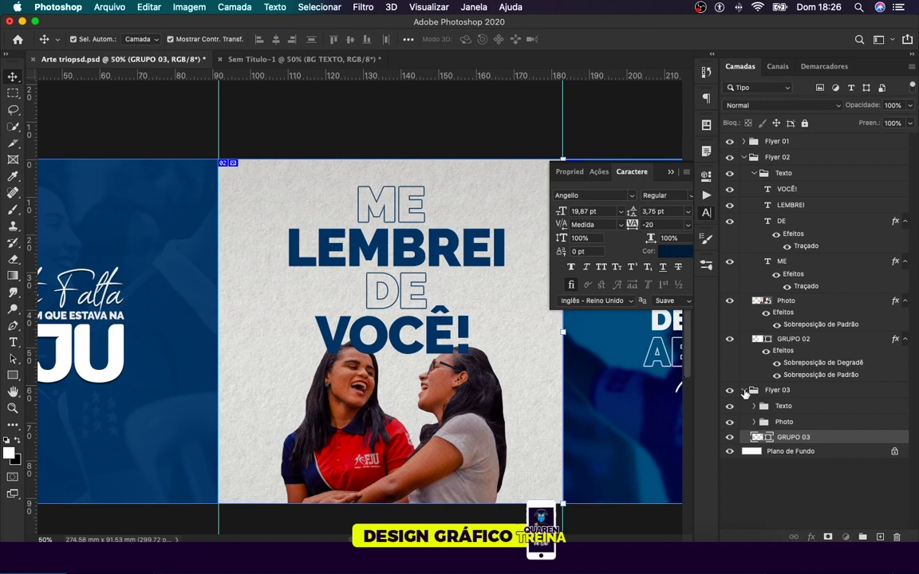
Step: Collapse the flyer groups and toggle flyer and GRUPO 03 visibility to check the artwork
click(744, 390)
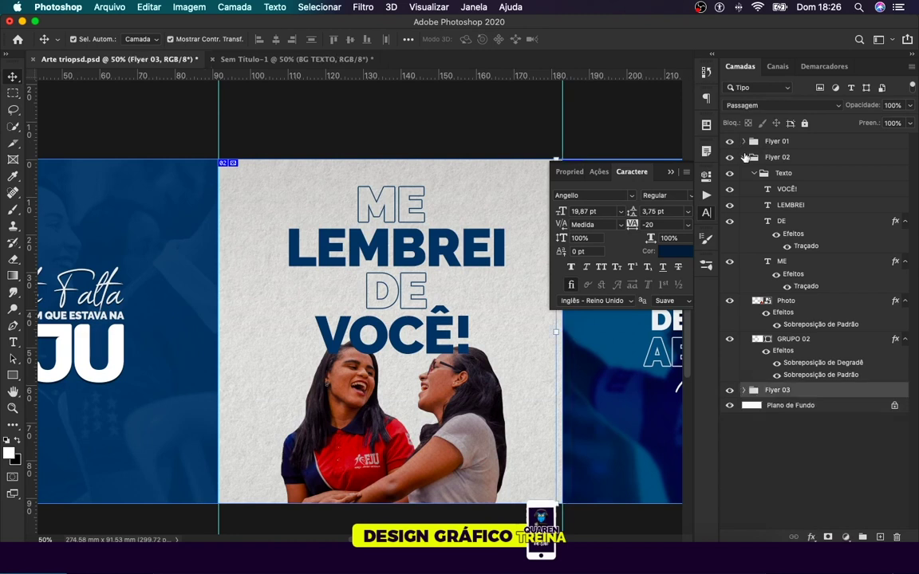
click(744, 157)
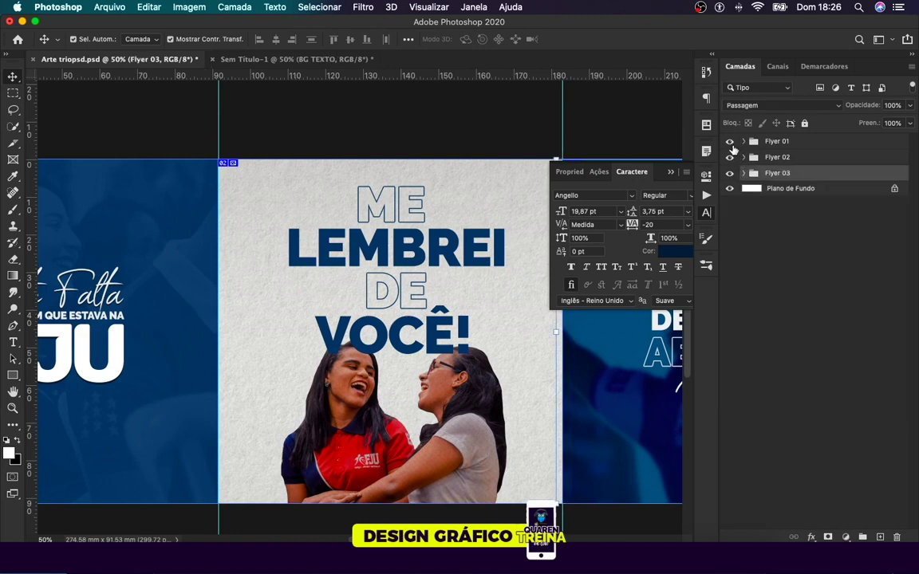
drag(729, 141, 729, 157)
click(798, 255)
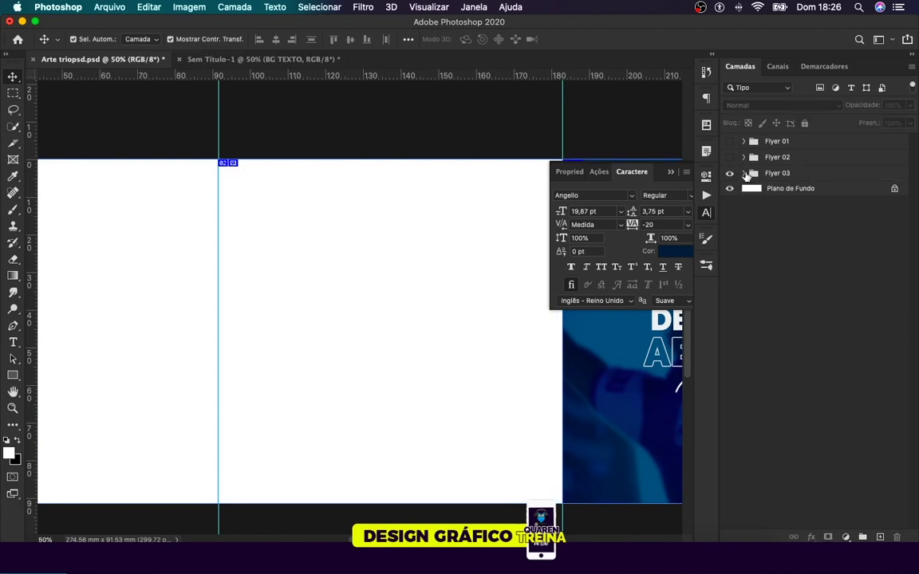
click(729, 173)
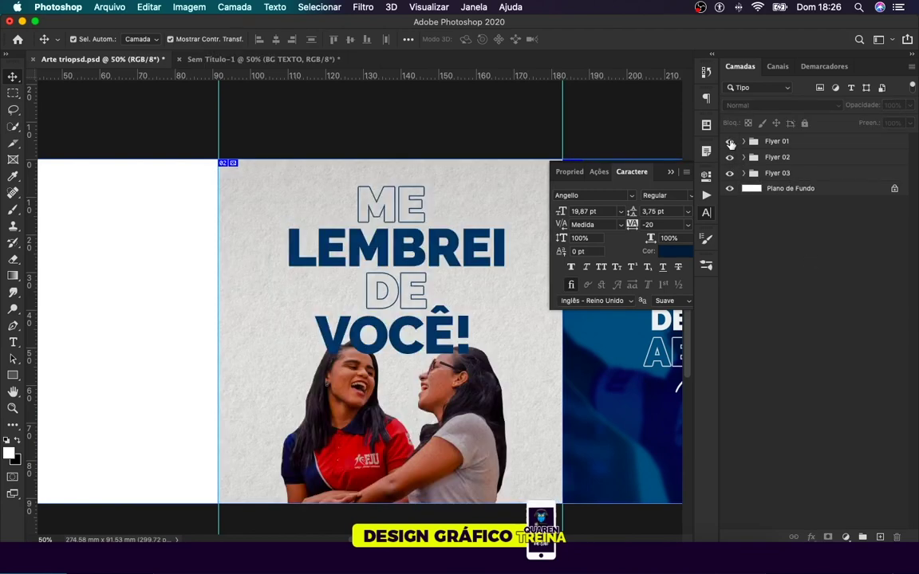
click(744, 173)
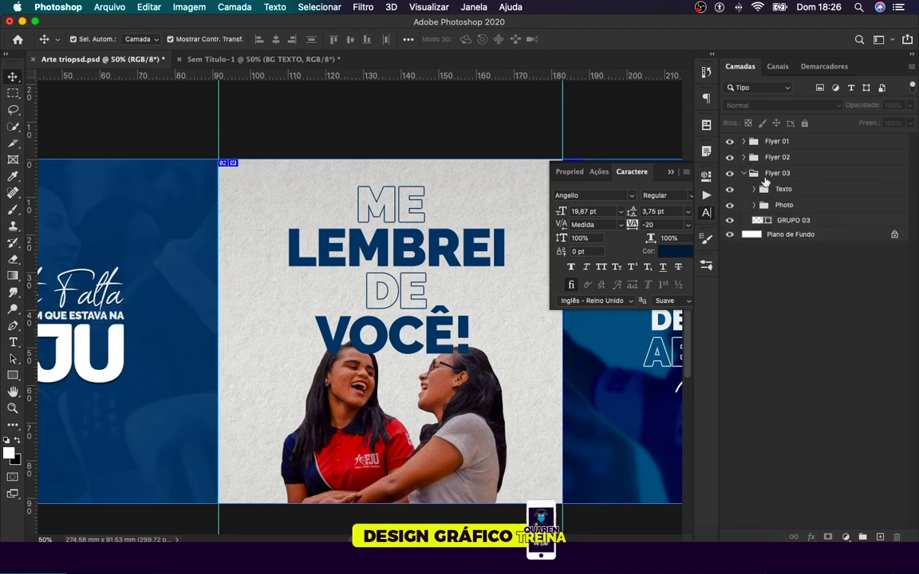
click(730, 221)
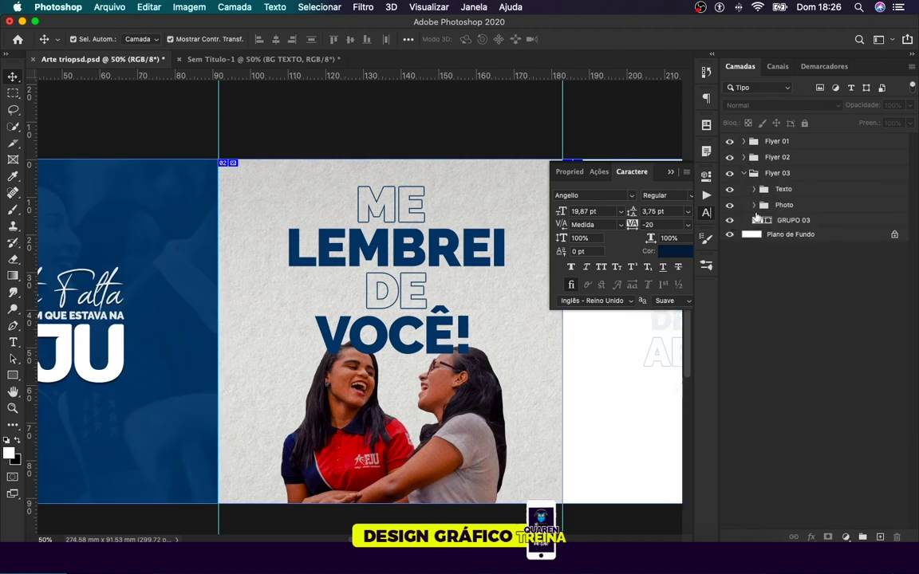
click(515, 196)
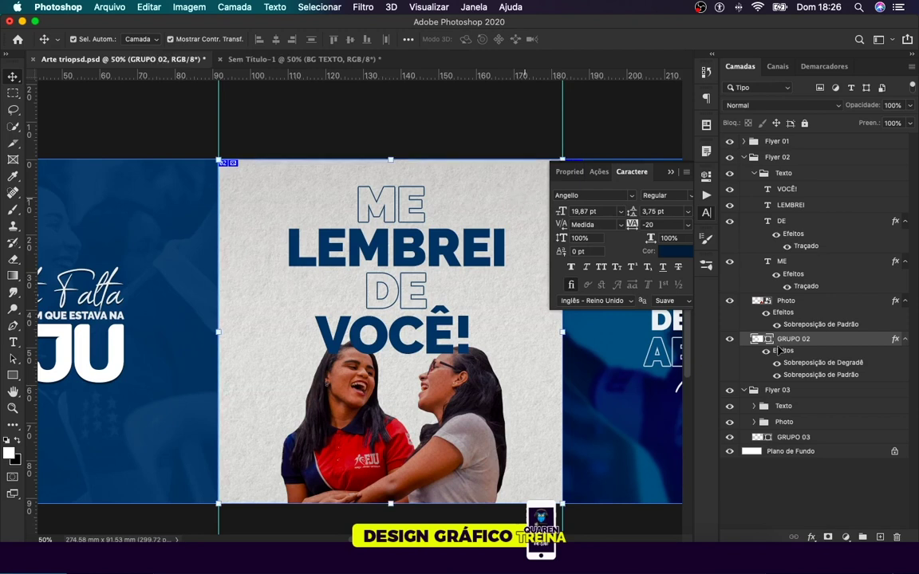
Step: Move GRUPO 02 into Flyer 03 above GRUPO 03, comparing the flyer with and without it
mouse_move(825, 345)
mouse_down()
mouse_move(819, 457)
mouse_move(824, 343)
mouse_up()
click(729, 339)
click(728, 339)
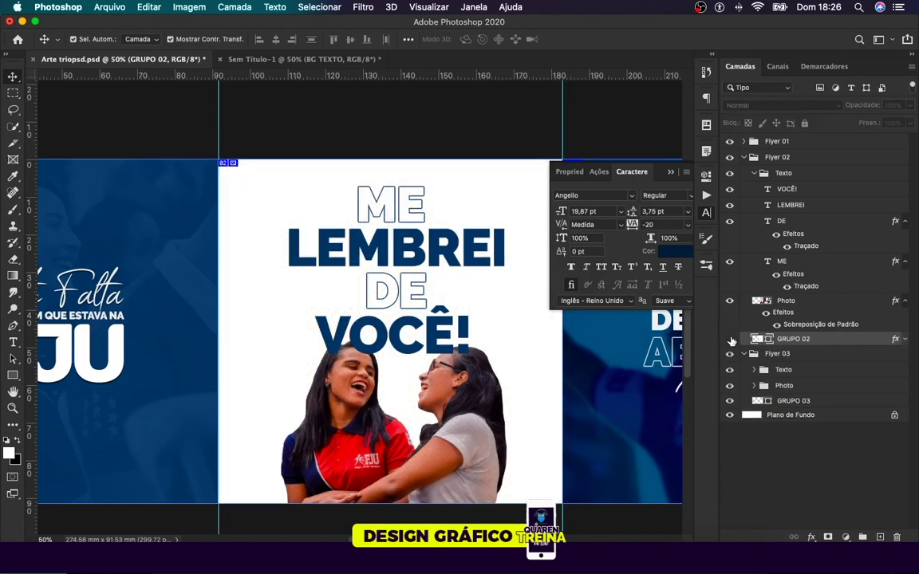
click(729, 339)
drag(830, 343, 825, 397)
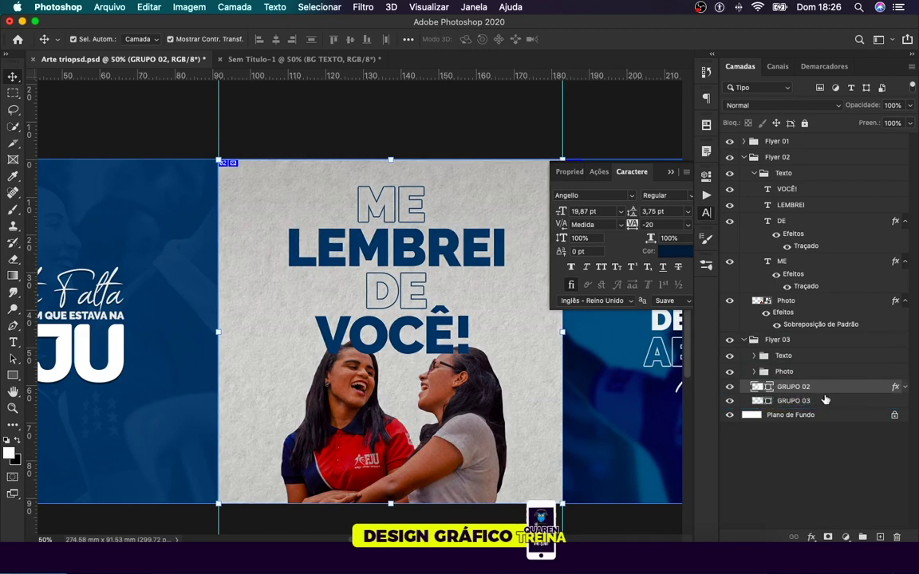
click(730, 403)
click(730, 403)
scroll(614, 388, right, 5)
scroll(549, 342, right, 3)
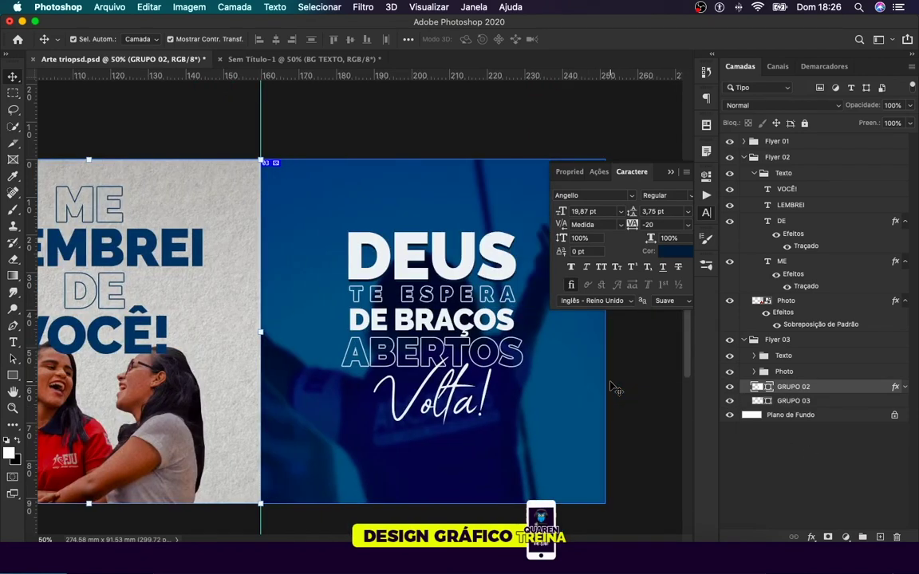
Step: Compare the GRUPO 03 background and undo/redo until GRUPO 02 sits in the Flyer 02 group
click(788, 402)
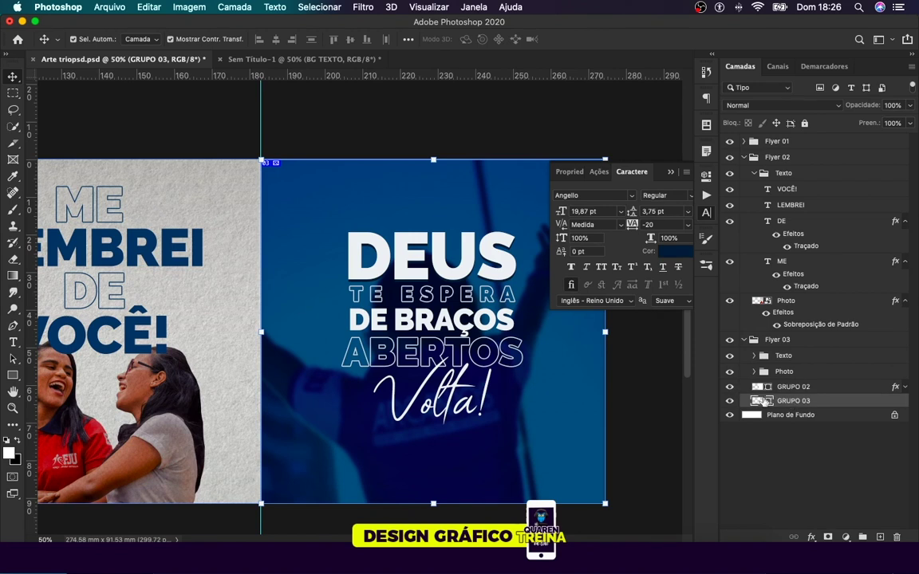
click(730, 402)
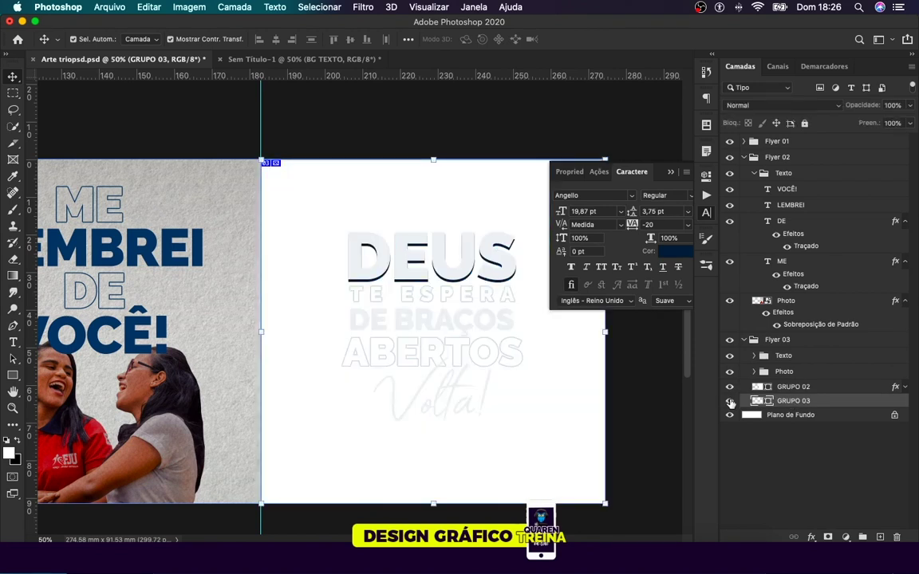
click(730, 401)
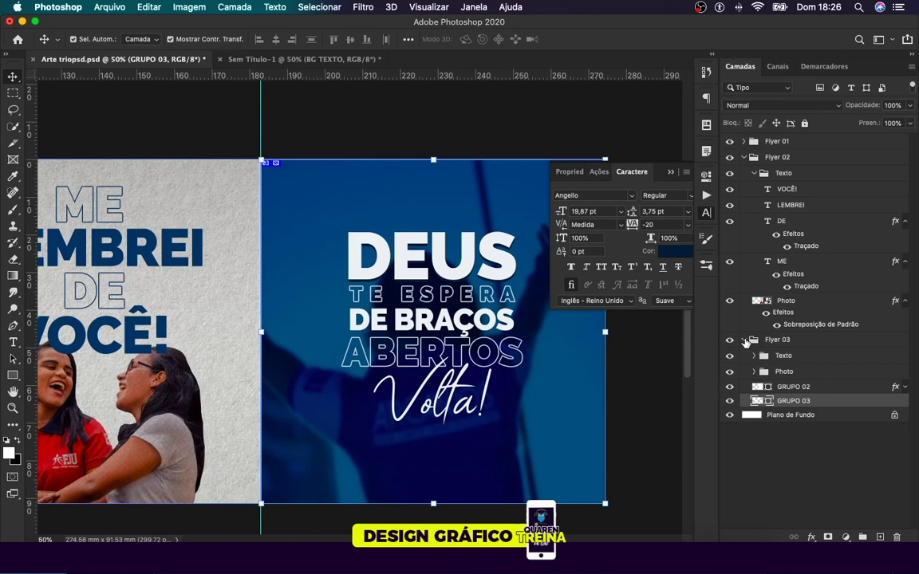
key(ctrl+z)
key(ctrl+shift+z)
key(ctrl+z)
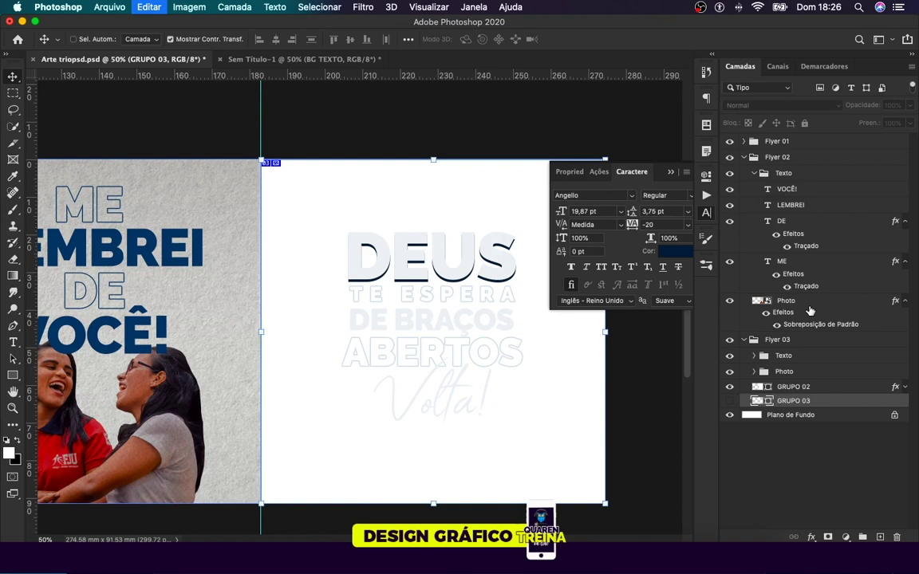
key(ctrl+shift+z)
key(ctrl+shift+z)
key(ctrl+shift+z)
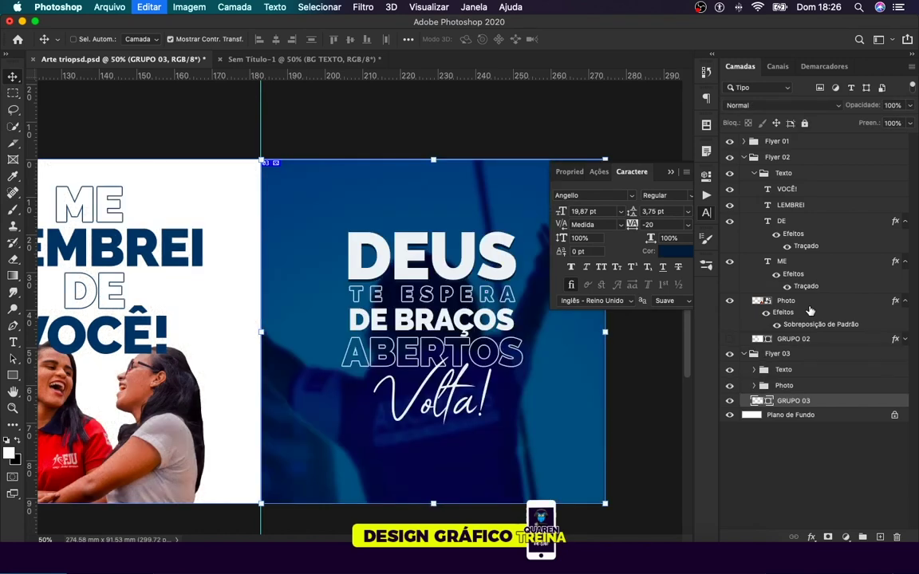
key(ctrl+shift+z)
key(ctrl+shift+z)
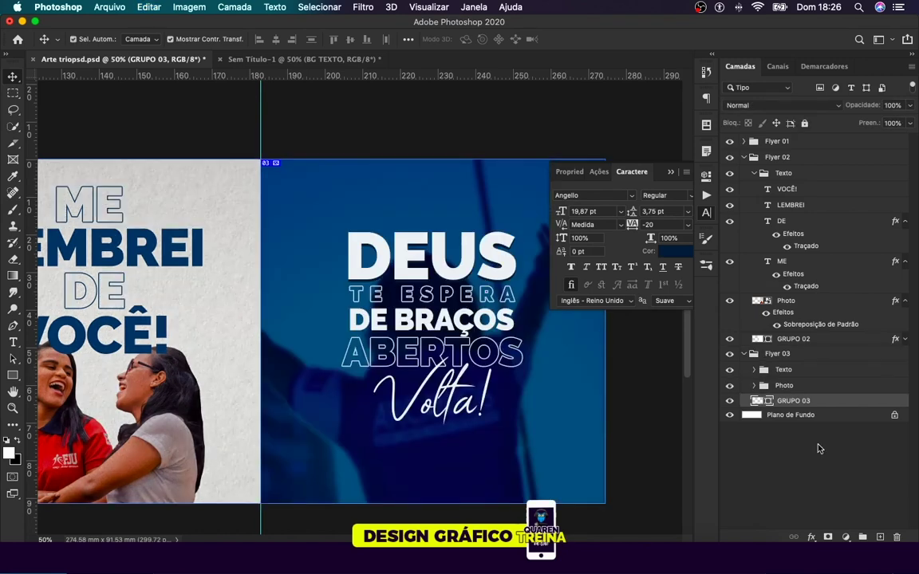
Step: Fold Flyer 02 and Flyer 03 into tidy folders, reopening Flyer 02
click(819, 449)
click(745, 157)
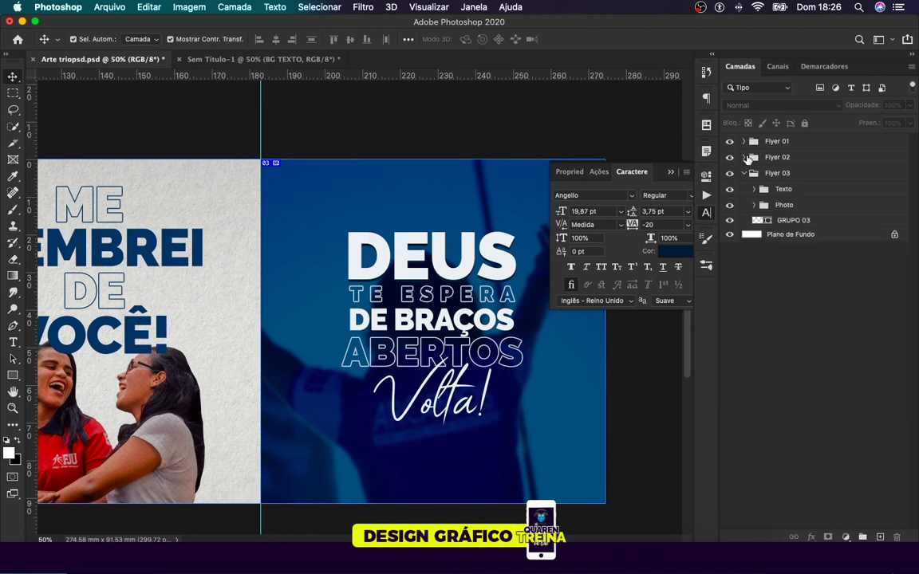
click(743, 173)
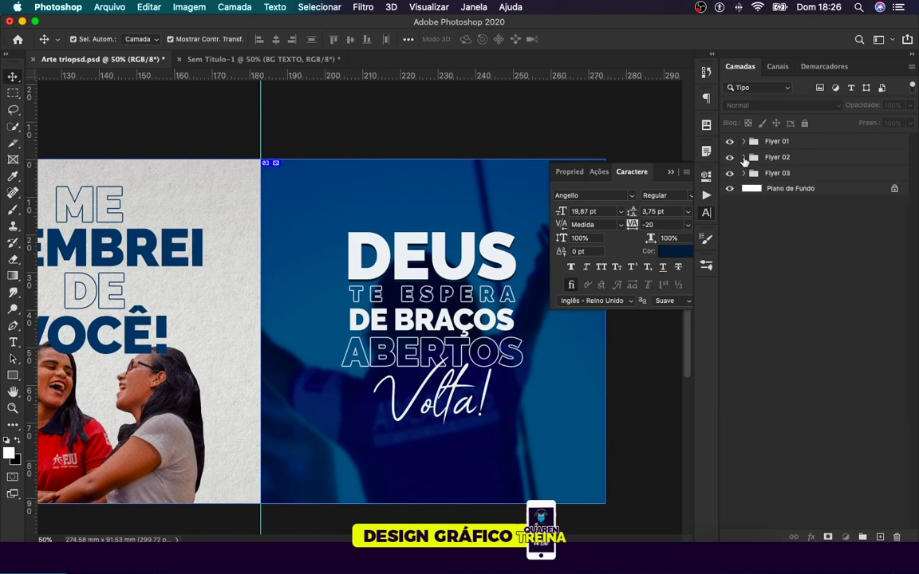
click(744, 157)
Step: Paste the BG TEXTO pattern into Flyer 02, nudge it up-left, and place it below Photo
click(815, 302)
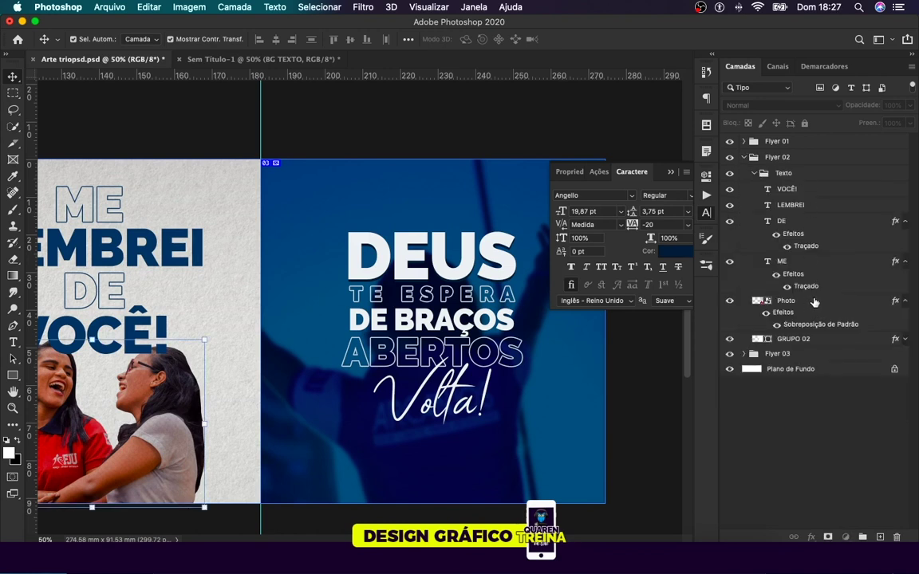
scroll(163, 303, left, 5)
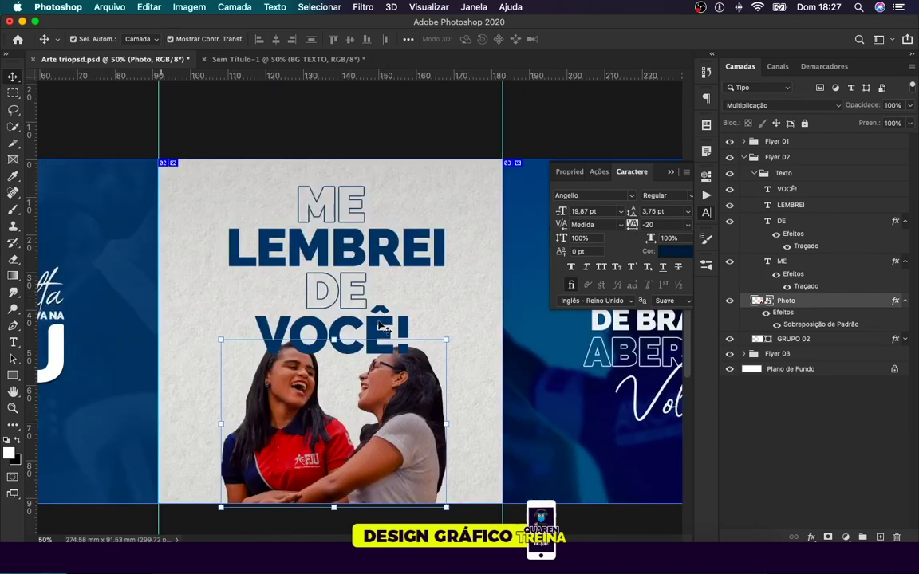
key(super+v)
key(shift+Up)
key(shift+Left)
key(shift+Left)
key(shift+Left)
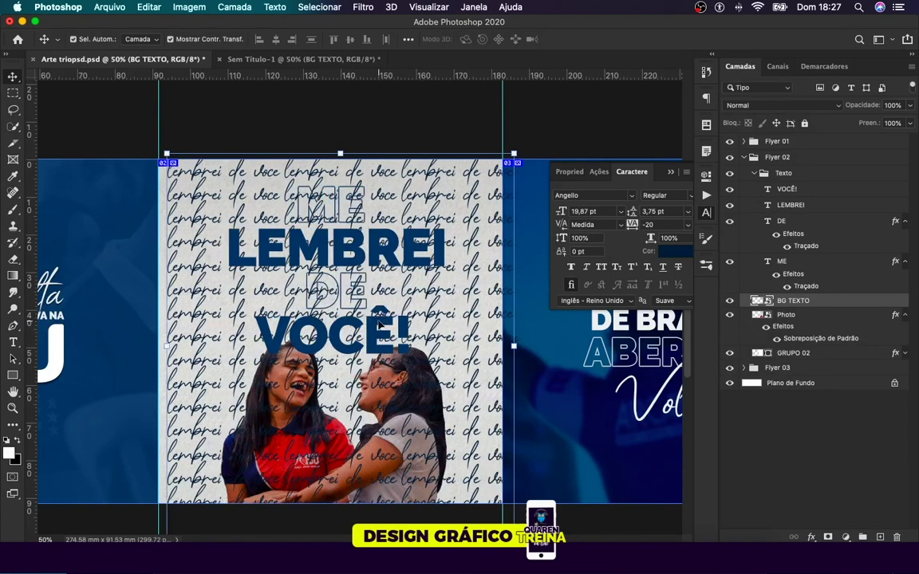
key(shift+Left)
key(shift+Left)
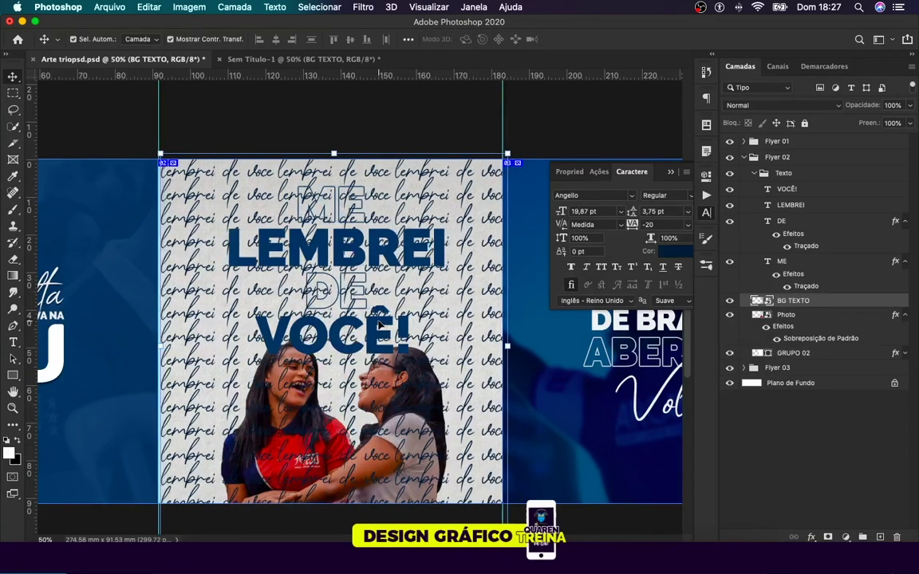
key(shift+Up)
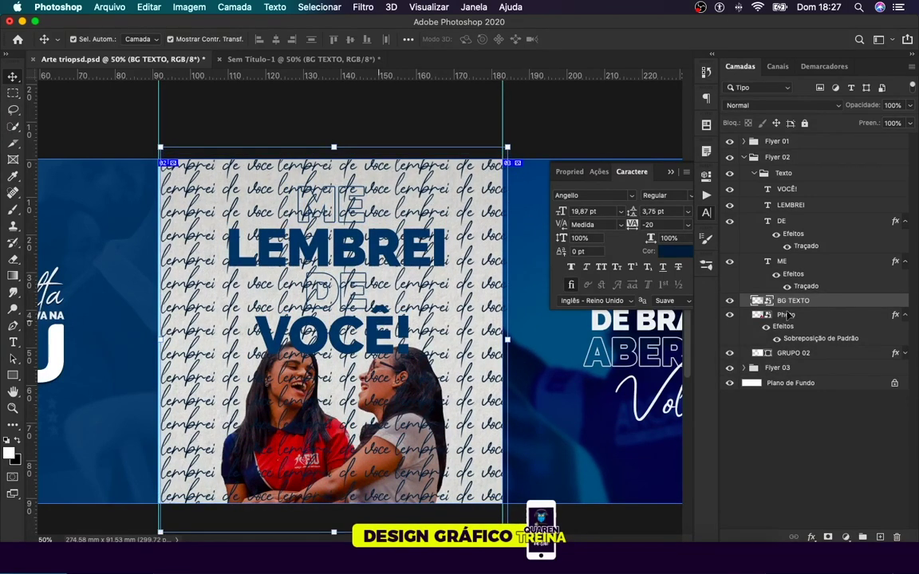
drag(820, 303, 820, 345)
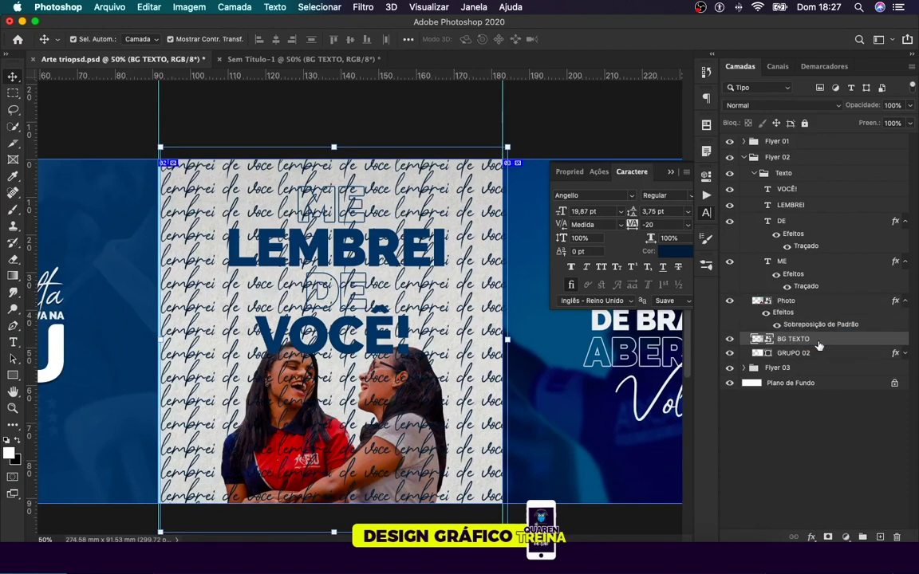
drag(820, 341, 817, 360)
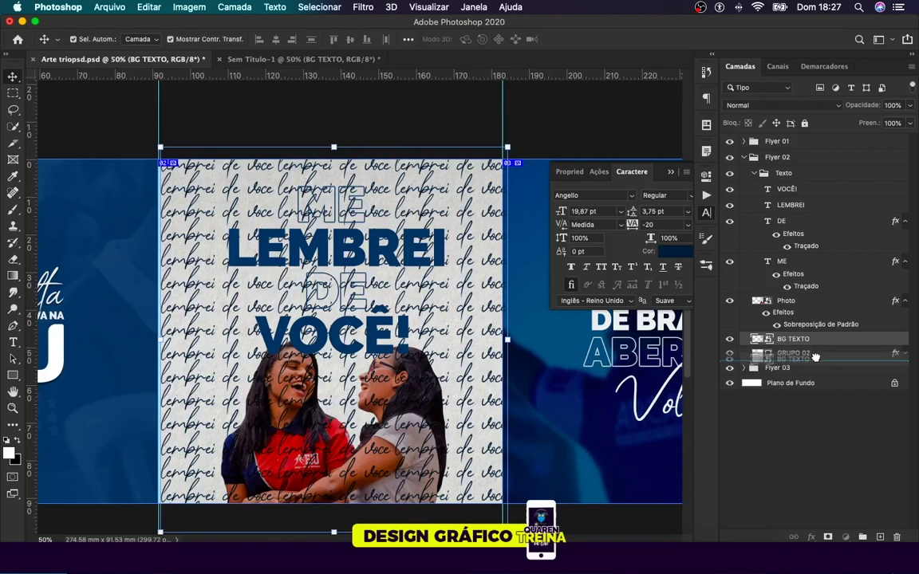
key(ctrl+z)
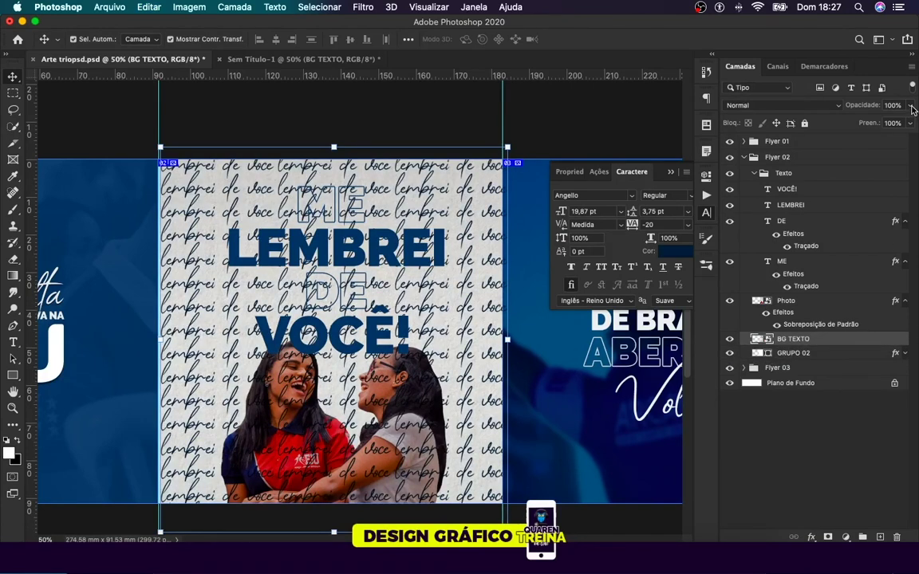
Step: Set BG TEXTO to Luz Direta blend mode at 14% opacity
click(738, 105)
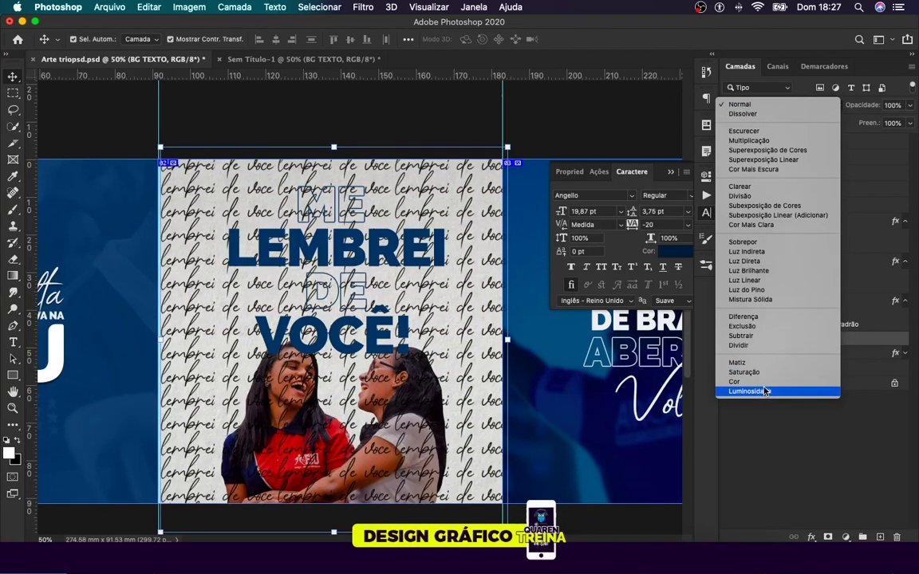
key(Escape)
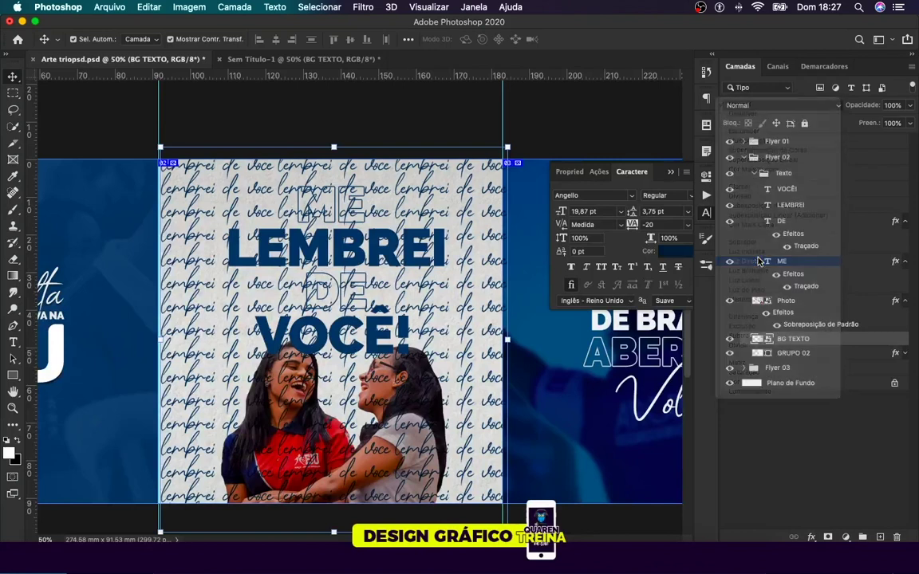
drag(909, 106, 854, 126)
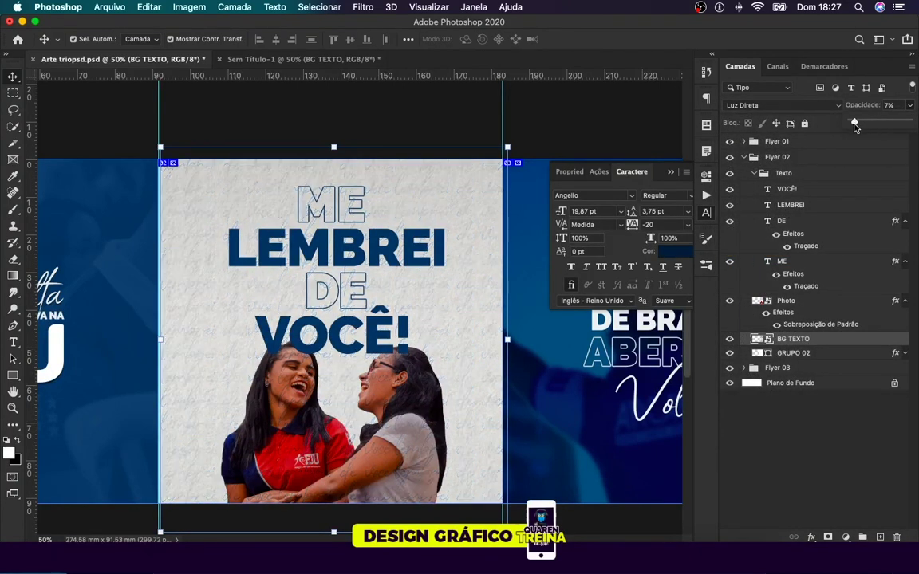
click(830, 491)
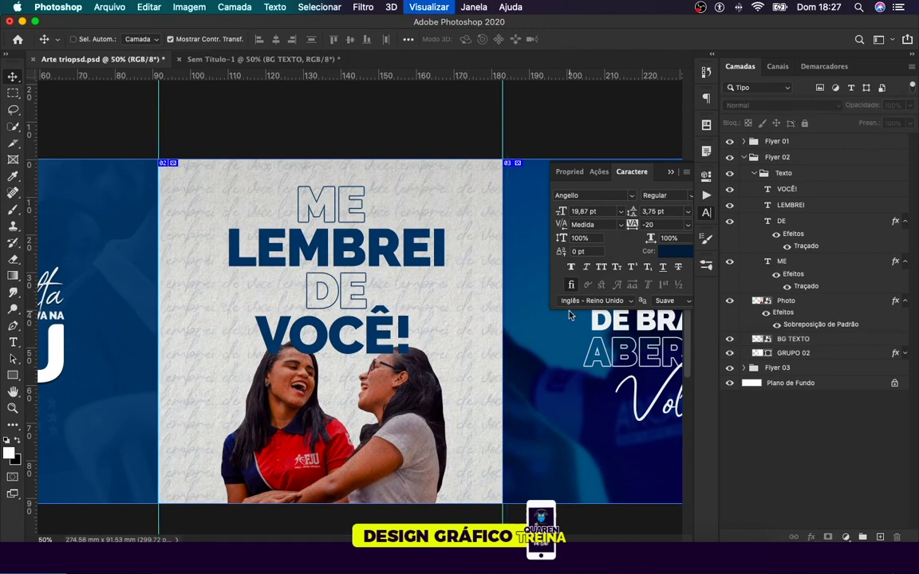
key(super+minus)
key(super+minus)
key(super+plus)
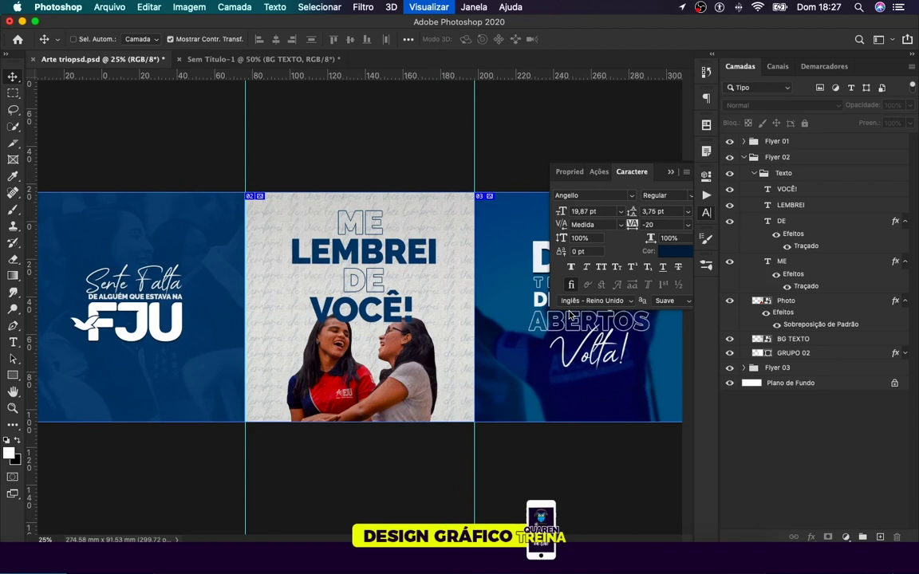
key(super+plus)
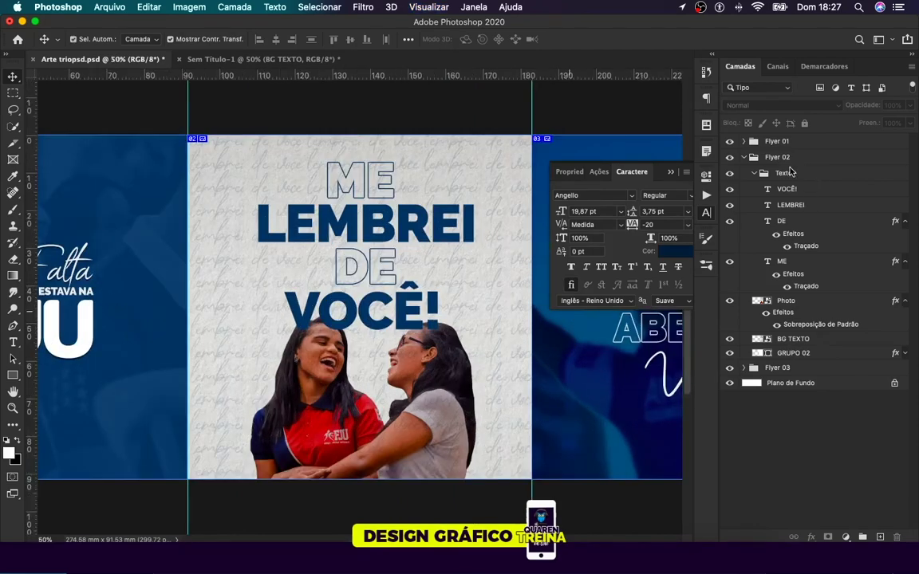
click(743, 157)
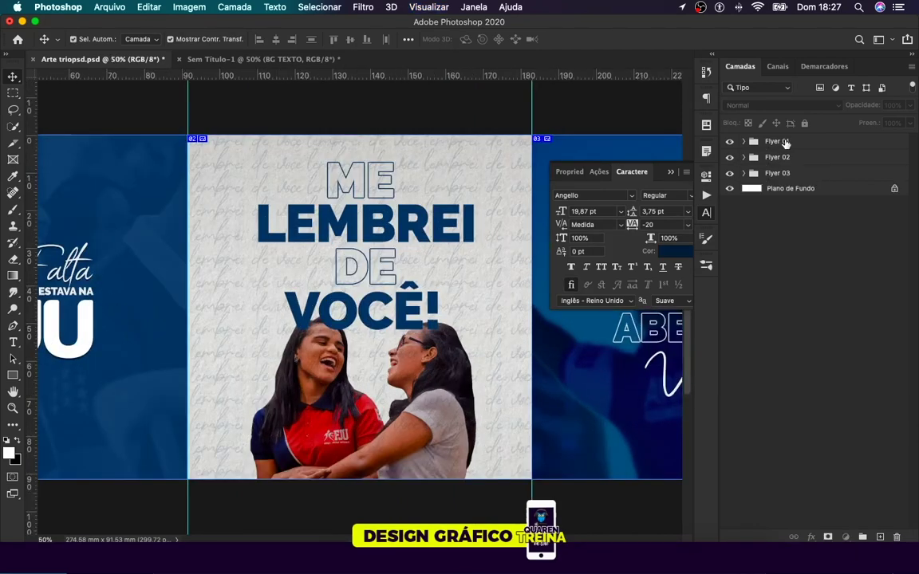
Step: Add an Exposição adjustment layer above Flyer 01 with gamma correction 0.97
key(alt+period)
click(845, 537)
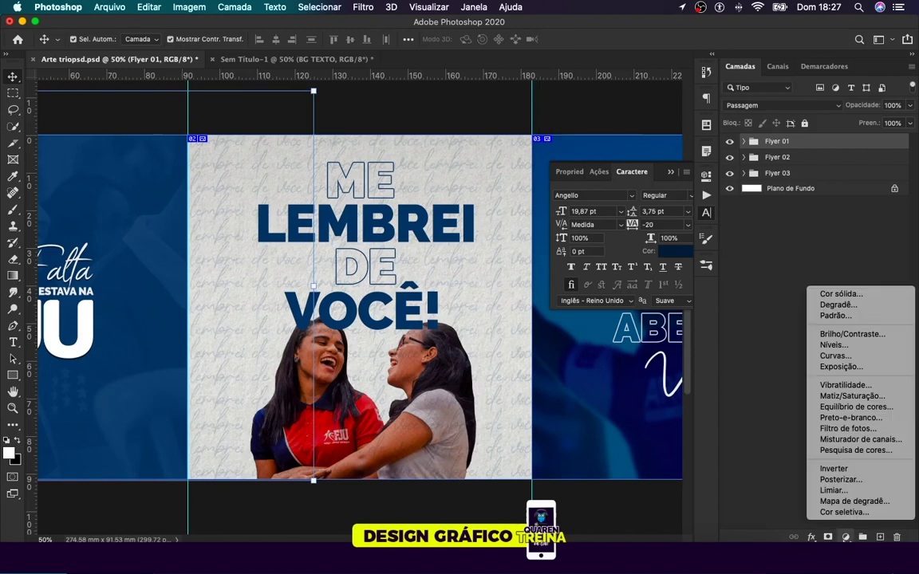
click(794, 260)
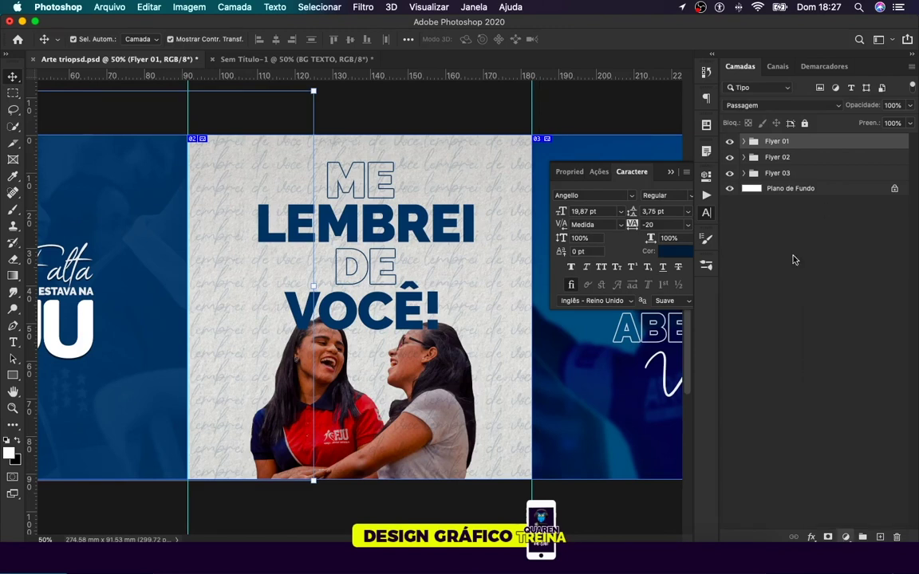
click(609, 295)
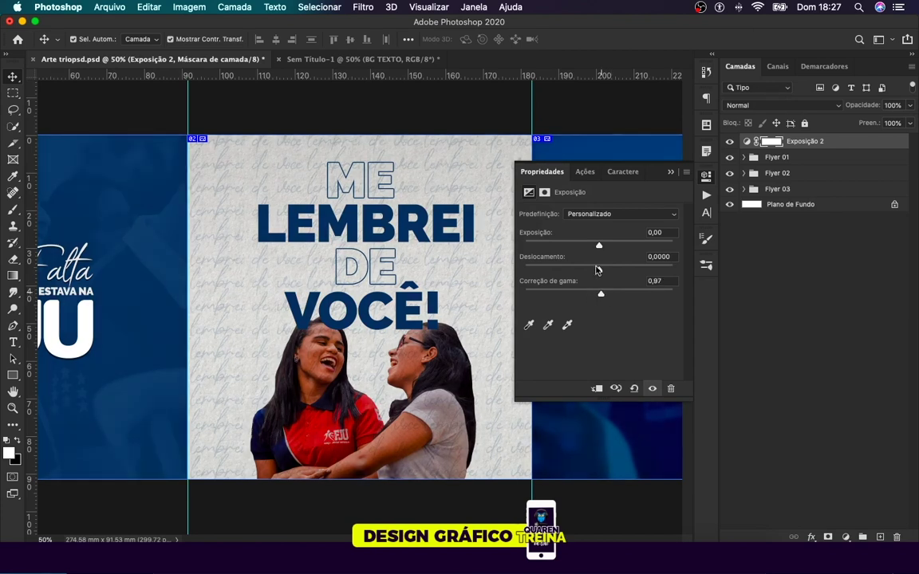
click(790, 299)
click(533, 349)
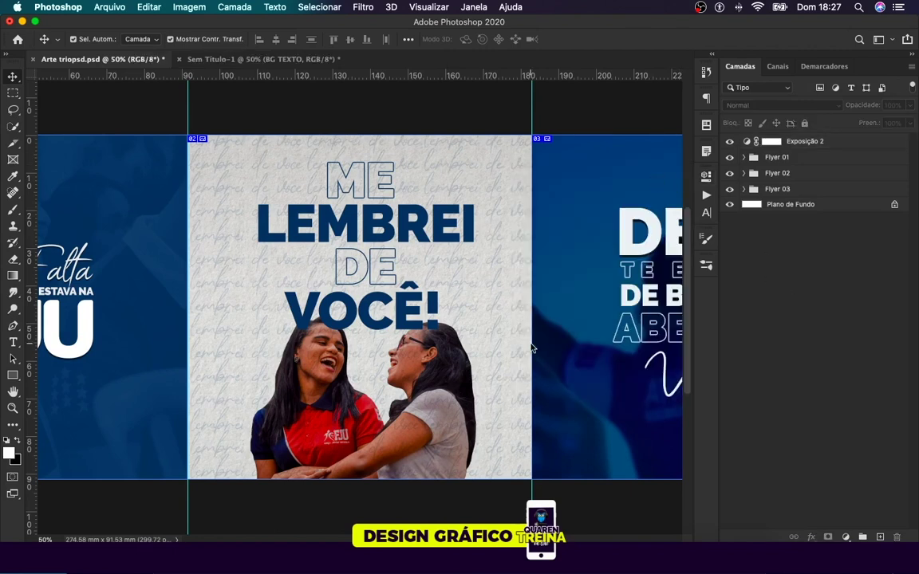
key(super+minus)
key(super+minus)
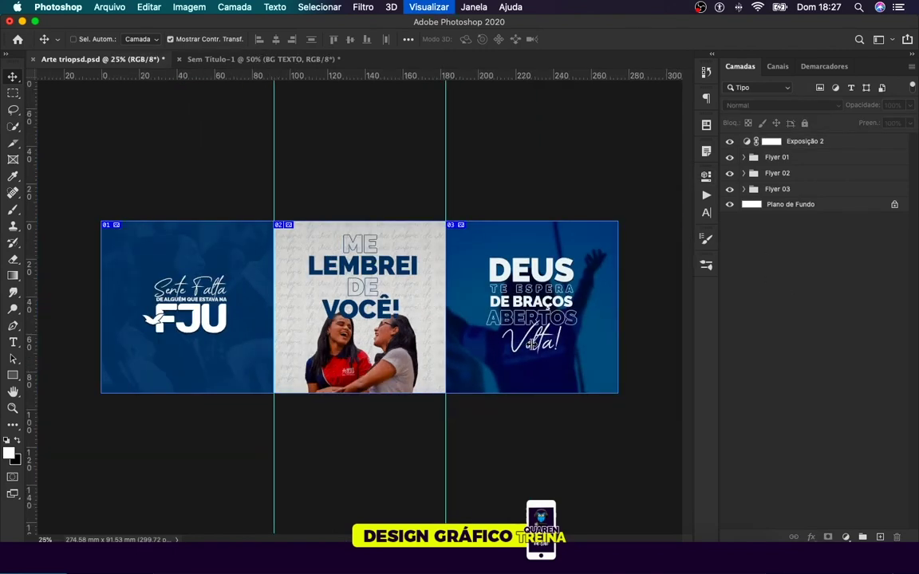
key(super+plus)
key(super+plus)
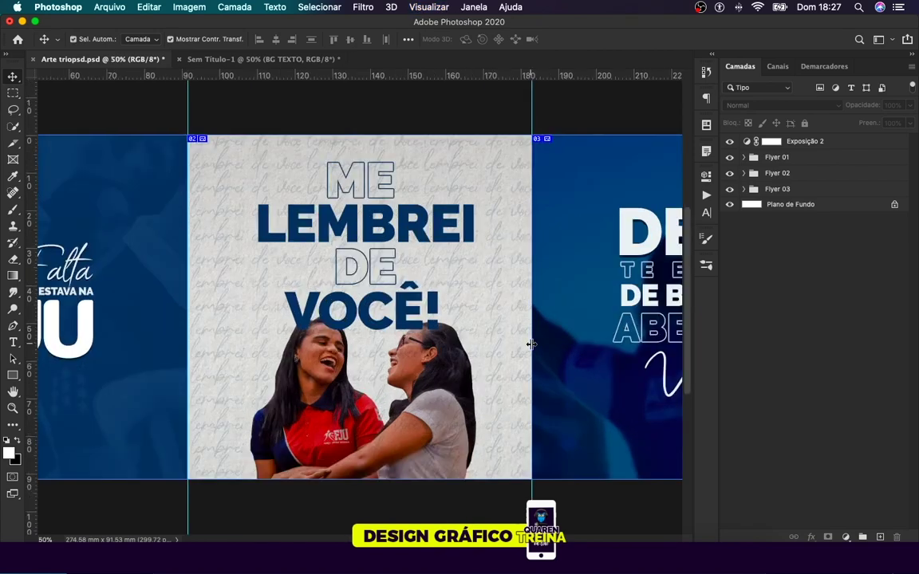
Step: Expand the Flyer 01 group and select its IMG_1579 photo layer
scroll(530, 345, left, 1)
scroll(530, 344, left, 10)
scroll(531, 345, left, 1)
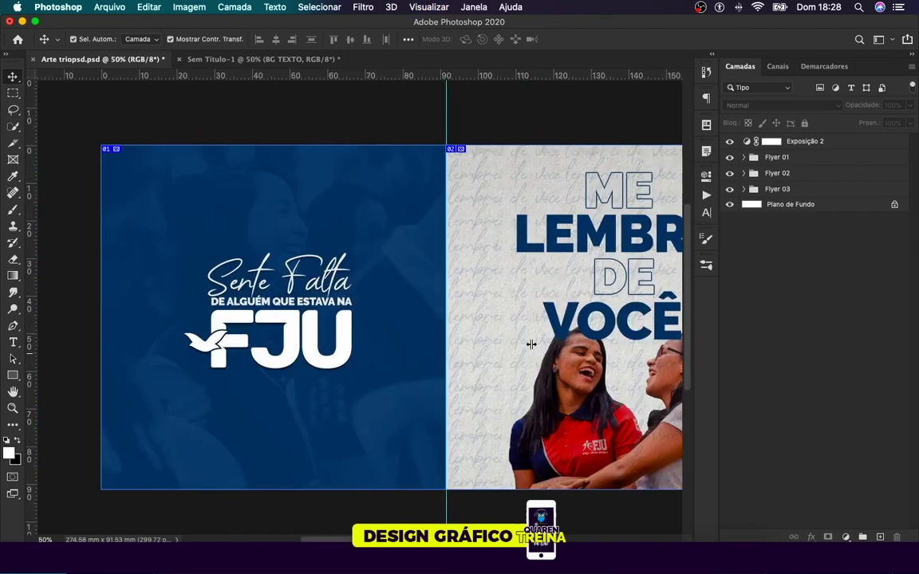
scroll(503, 279, left, 5)
scroll(477, 226, right, 1)
scroll(475, 225, right, 1)
scroll(456, 202, right, 1)
scroll(458, 201, right, 1)
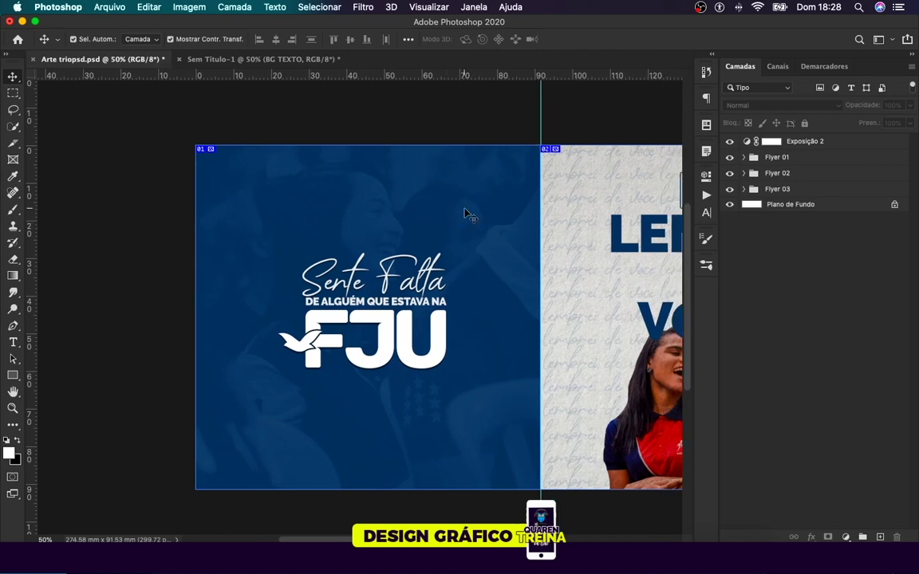
scroll(467, 214, right, 2)
scroll(467, 212, right, 2)
click(392, 203)
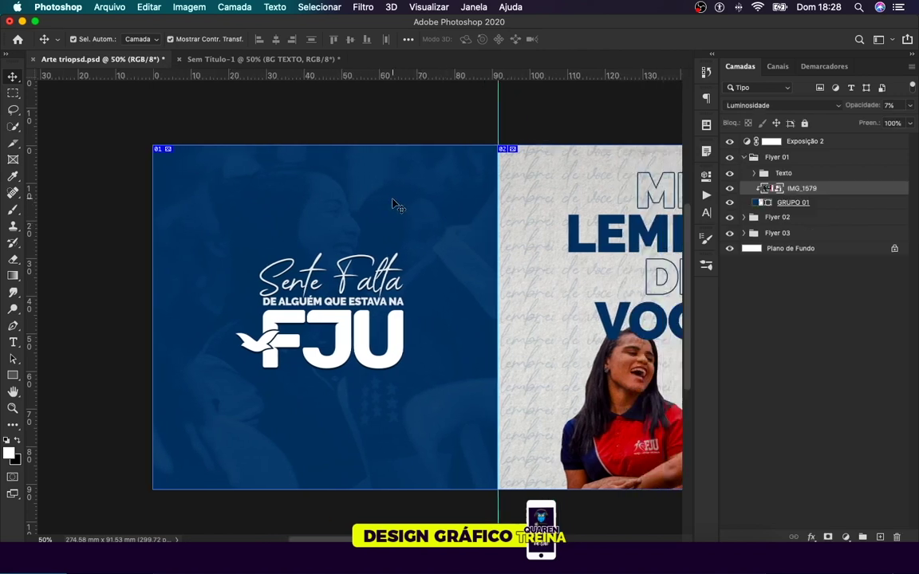
click(803, 205)
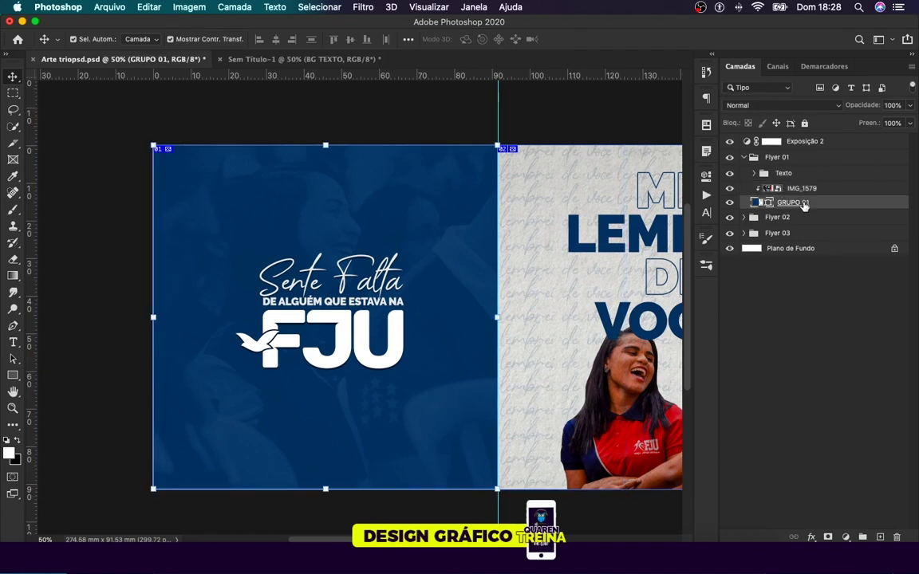
click(821, 189)
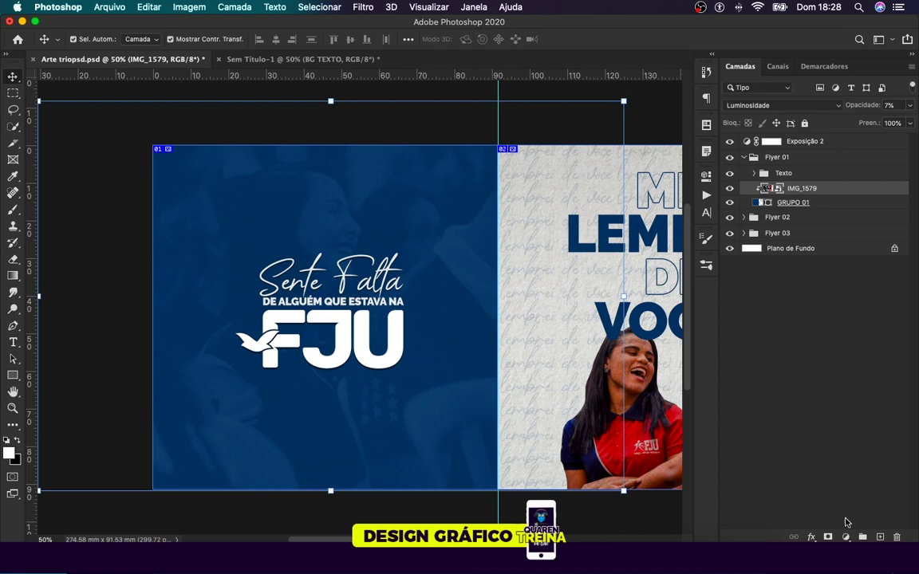
Step: Add an Exposure (Exposição) adjustment above IMG_1579 with gamma correction 0.82
click(847, 537)
click(838, 367)
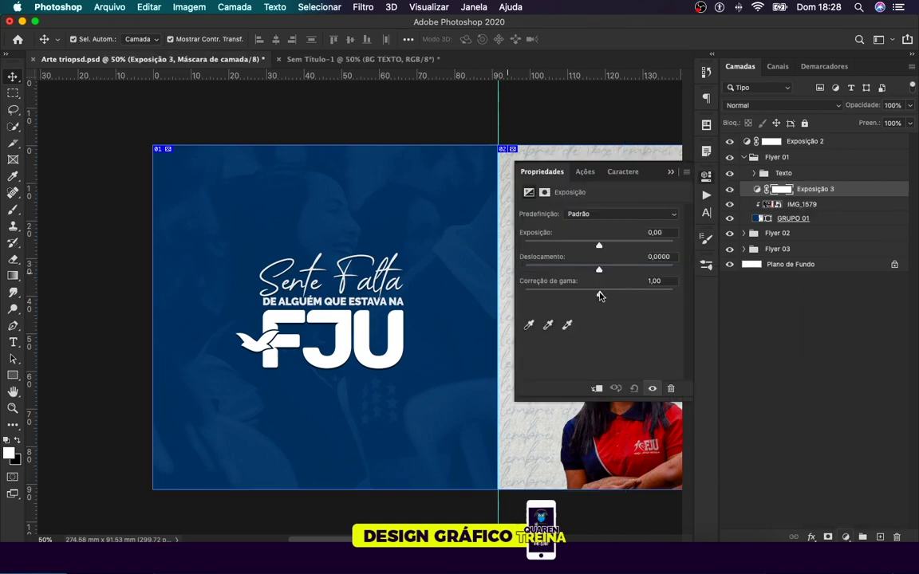
click(614, 295)
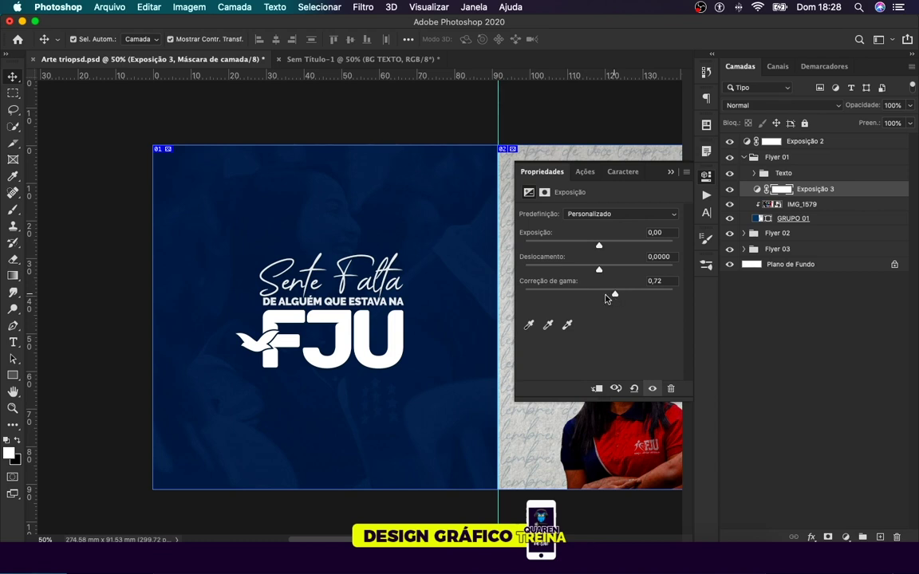
drag(595, 298, 610, 297)
click(671, 174)
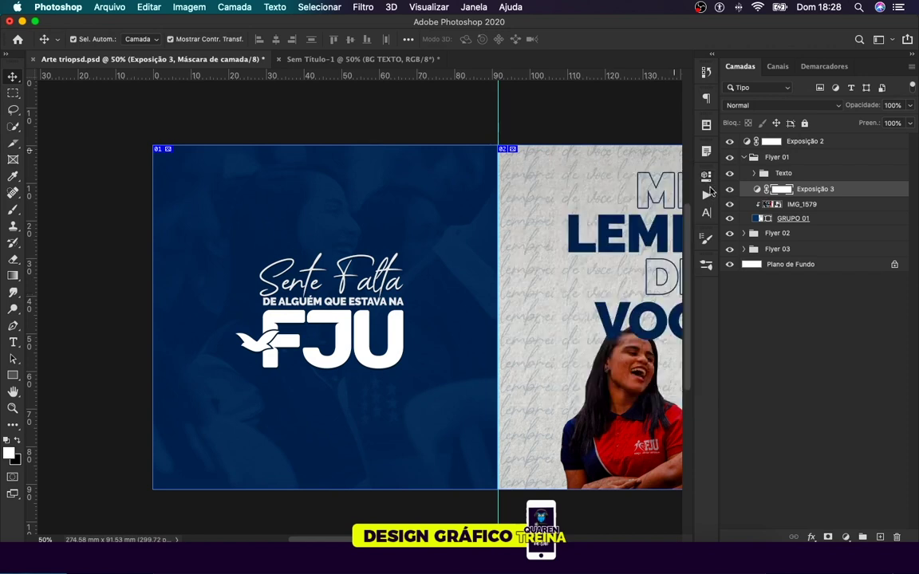
Step: Clip the Exposure adjustment to IMG_1579, deselect all layers, and save the document
click(830, 206)
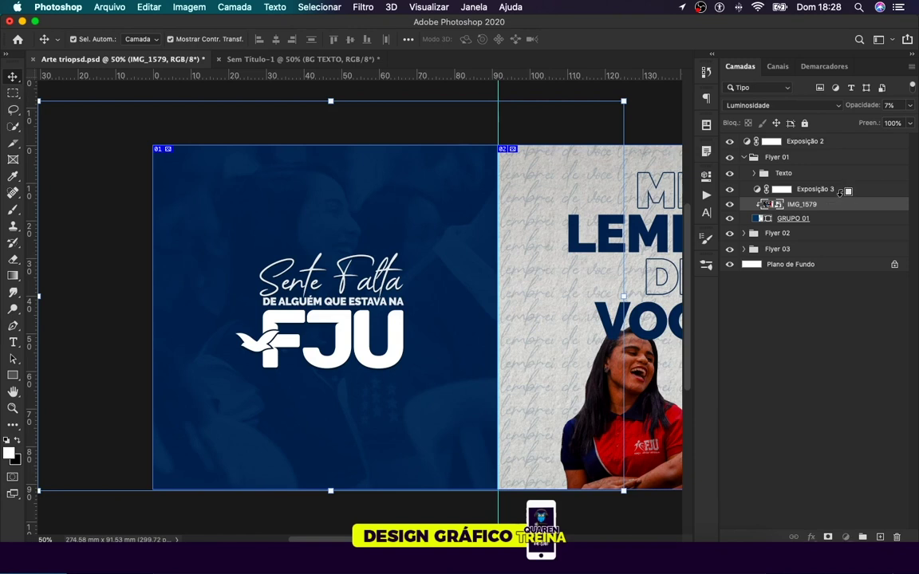
alt+click(841, 193)
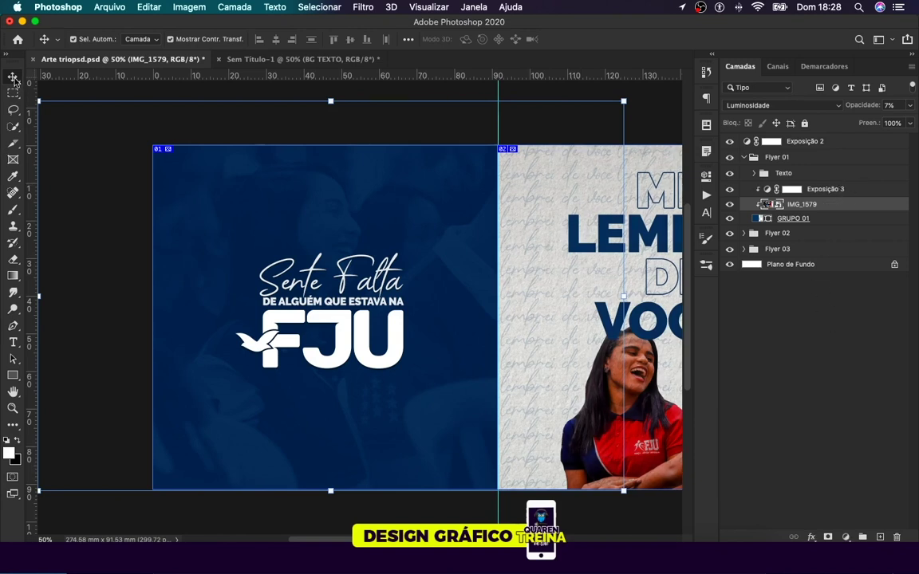
key(ctrl+alt+a)
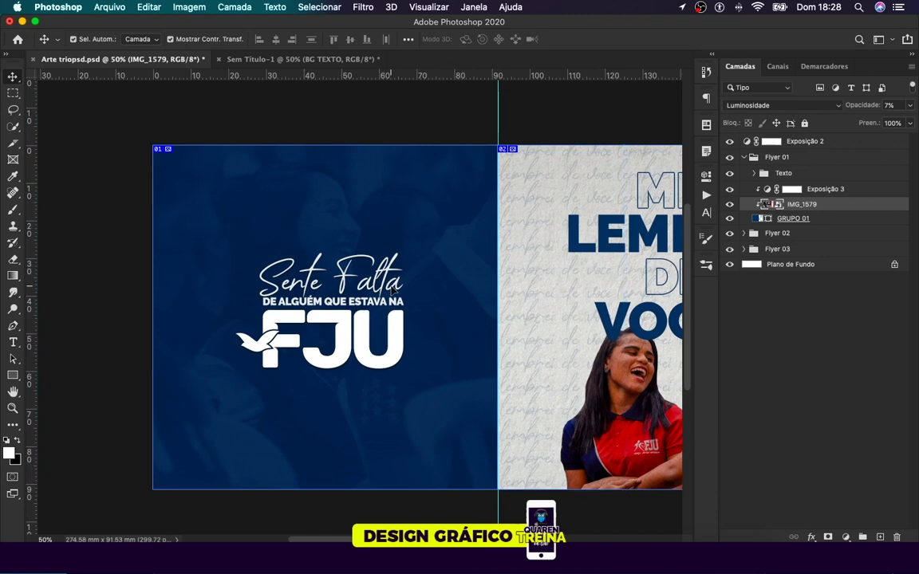
key(ctrl+s)
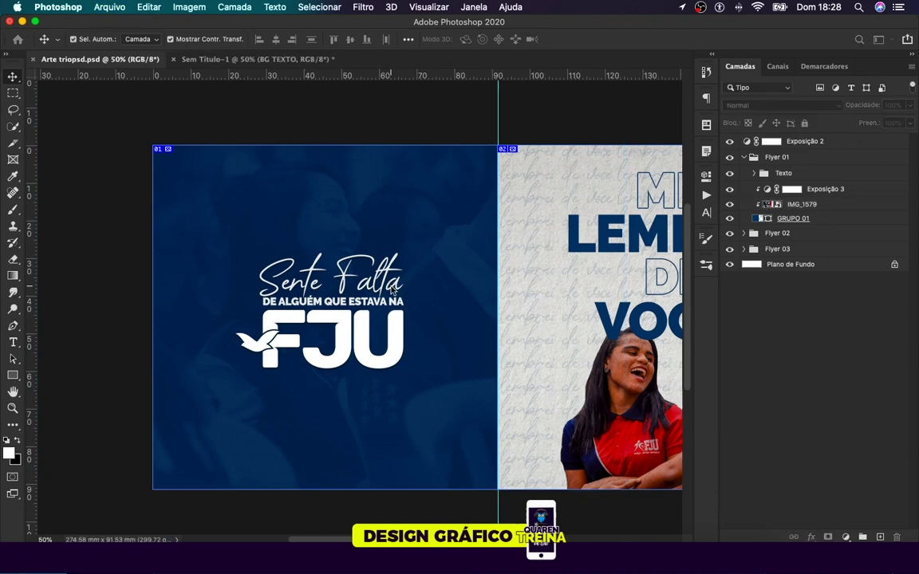
Step: Open Save for Web (Legacy) and choose the JPEG Médio export preset
key(ctrl+minus)
key(ctrl+minus)
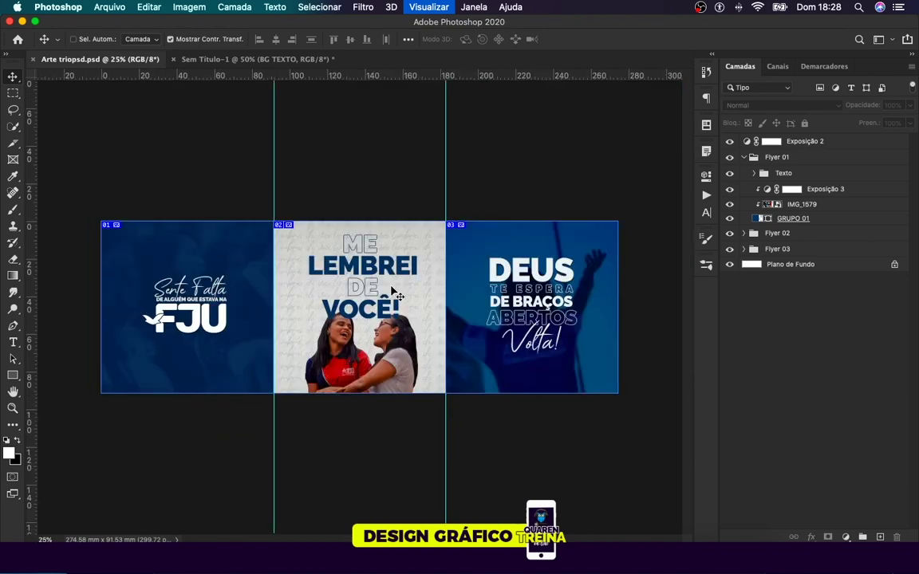
key(ctrl+minus)
key(ctrl+plus)
key(ctrl+plus)
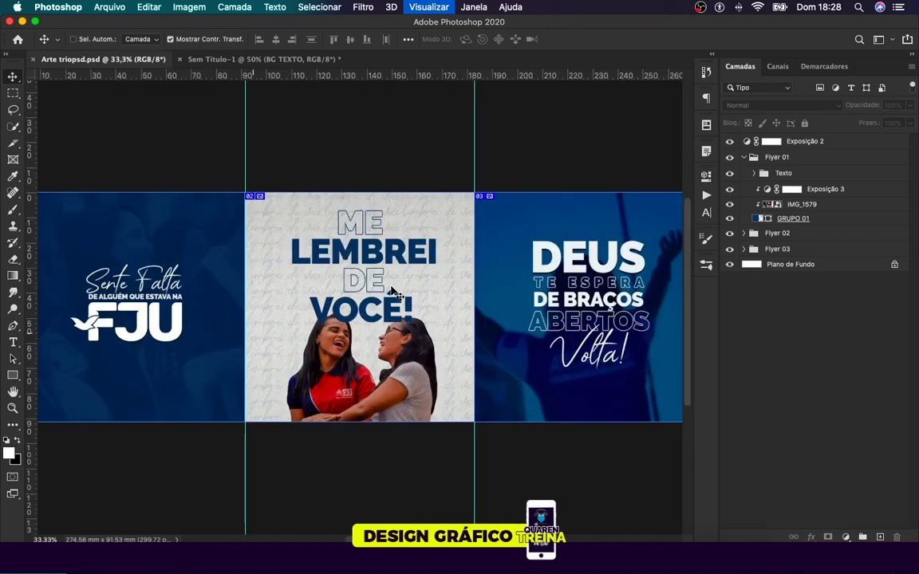
key(ctrl+plus)
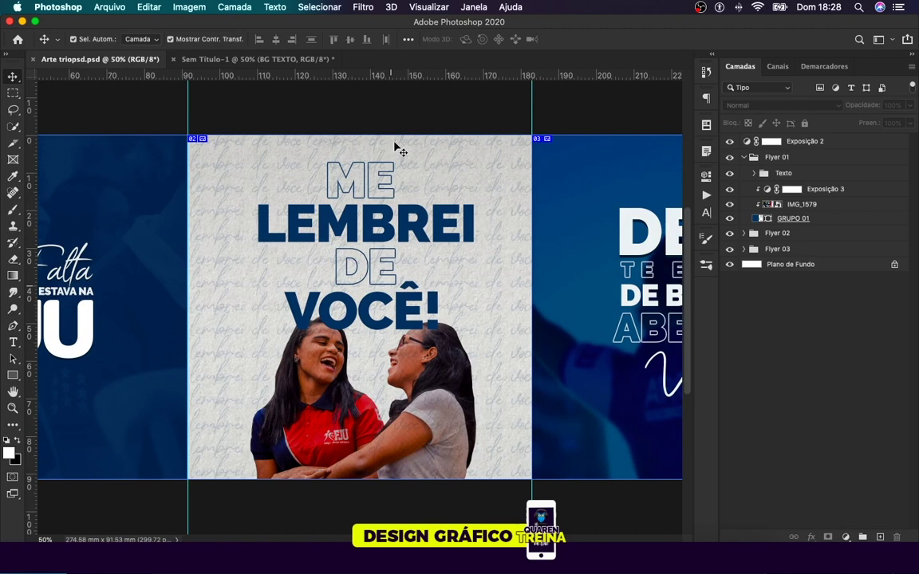
click(110, 8)
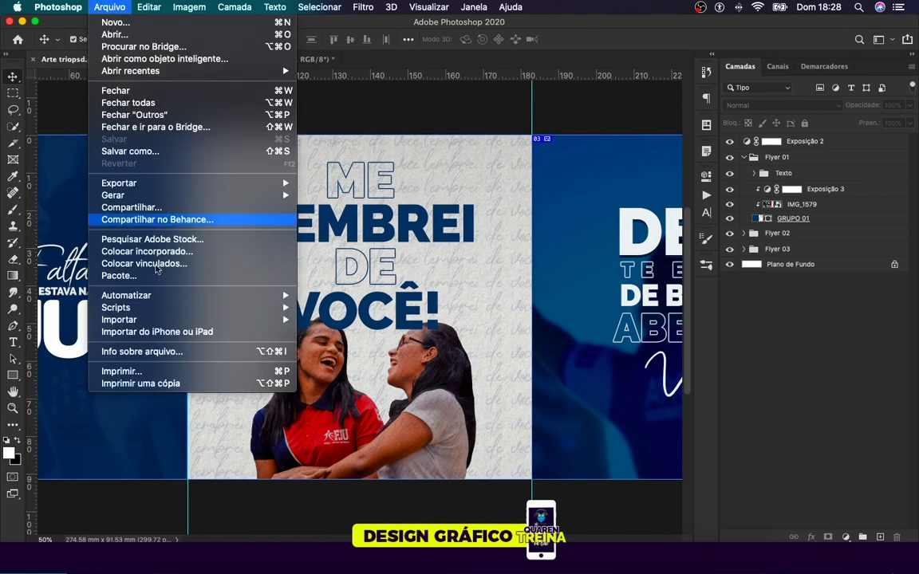
mouse_move(119, 183)
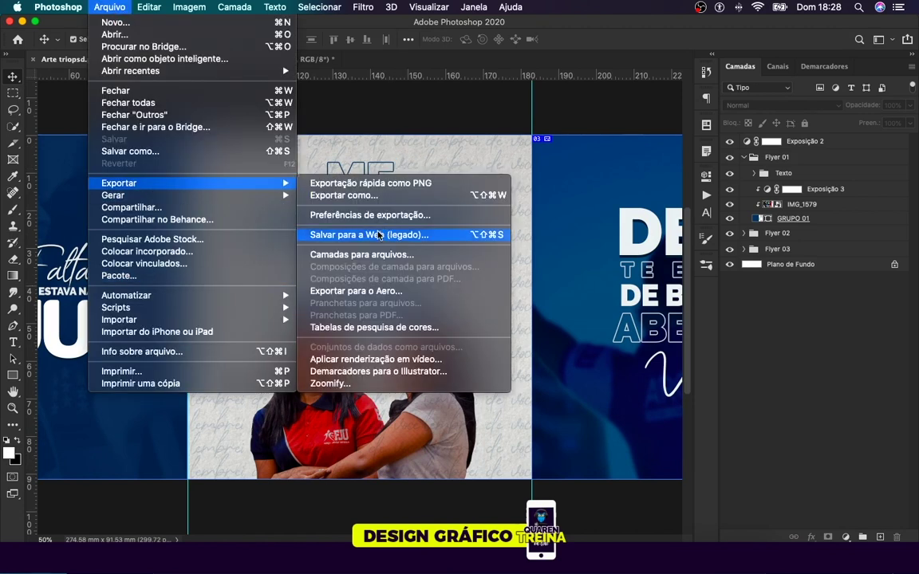
click(380, 234)
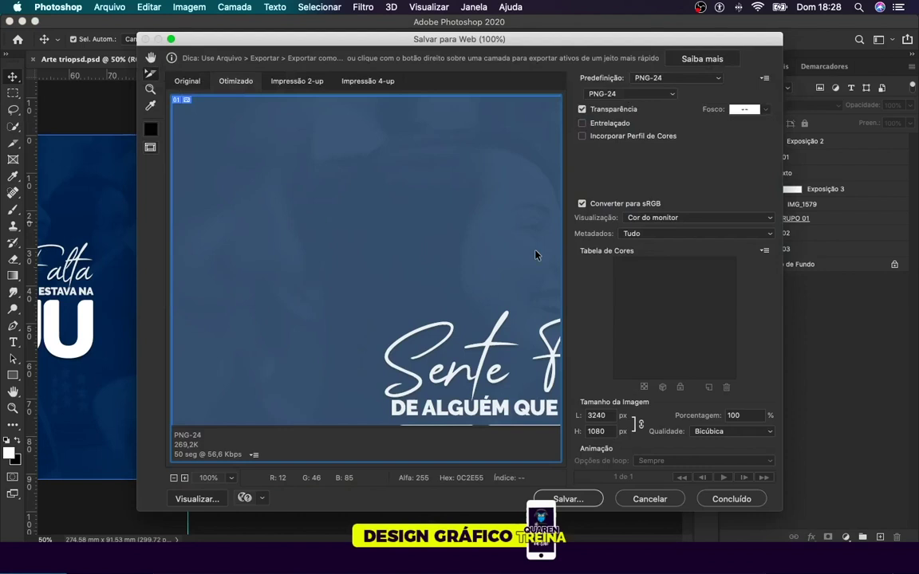
click(663, 80)
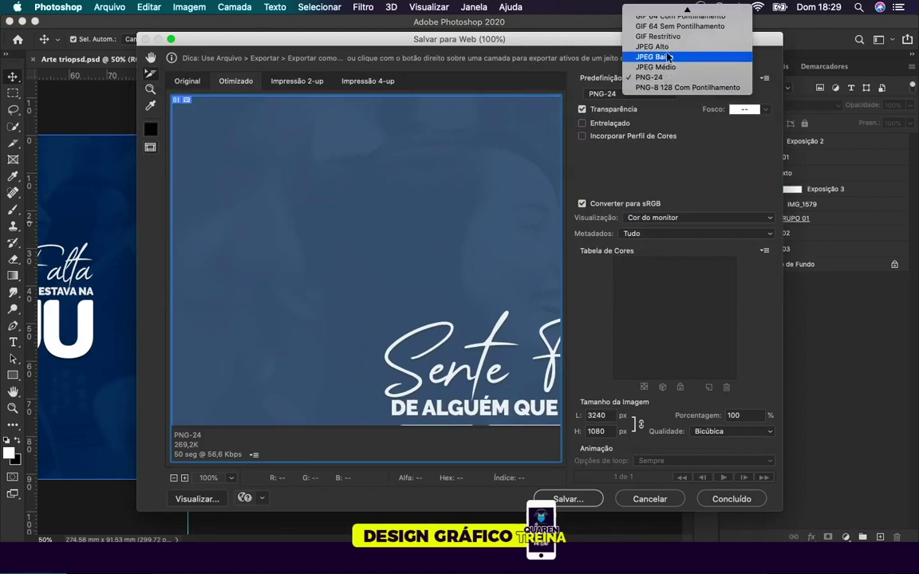
click(670, 67)
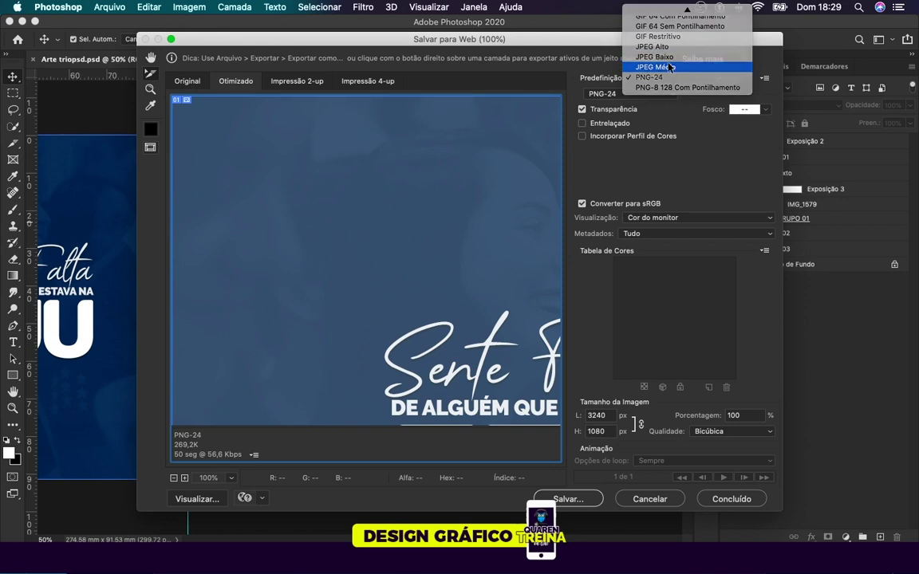
Step: Save the optimized slices to the desktop, then hide the windows and select the images folder
click(568, 501)
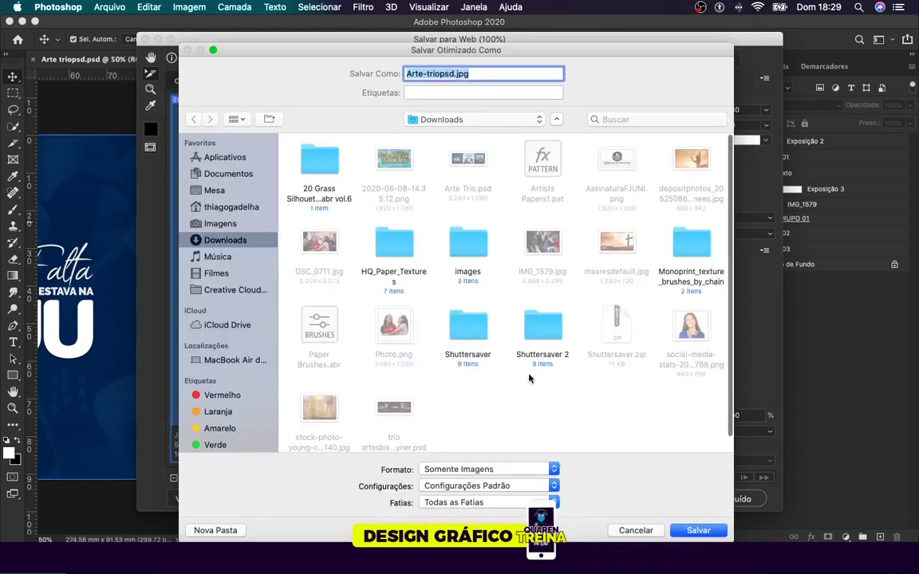
click(231, 192)
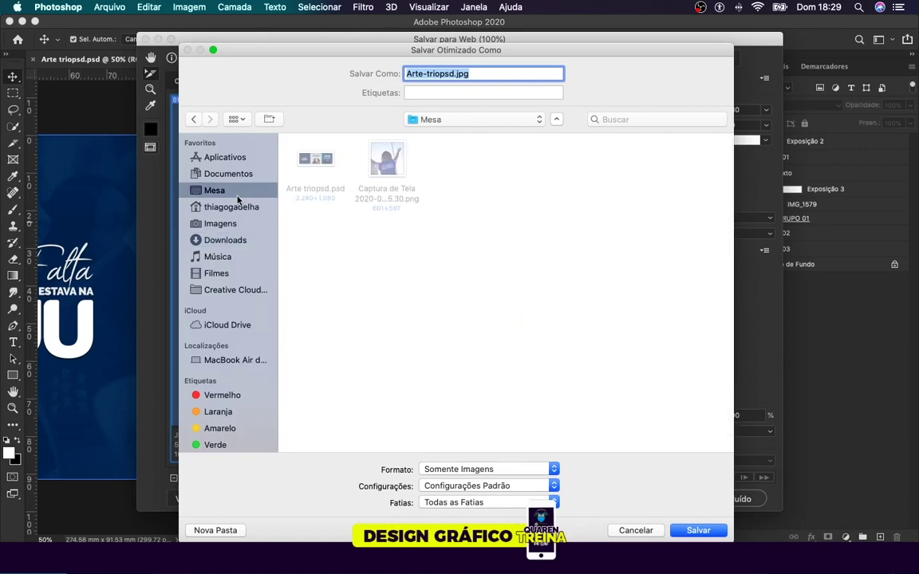
click(718, 530)
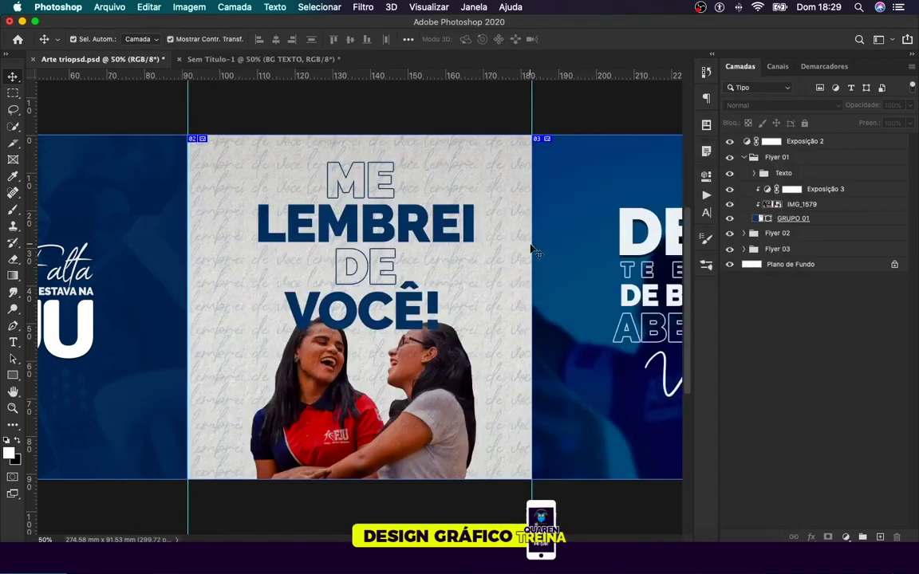
click(22, 20)
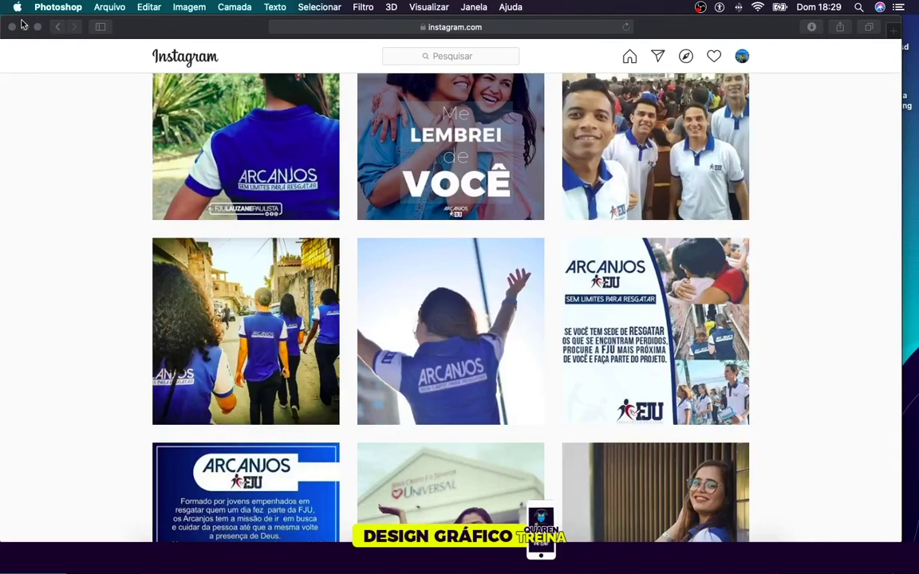
click(37, 26)
click(880, 133)
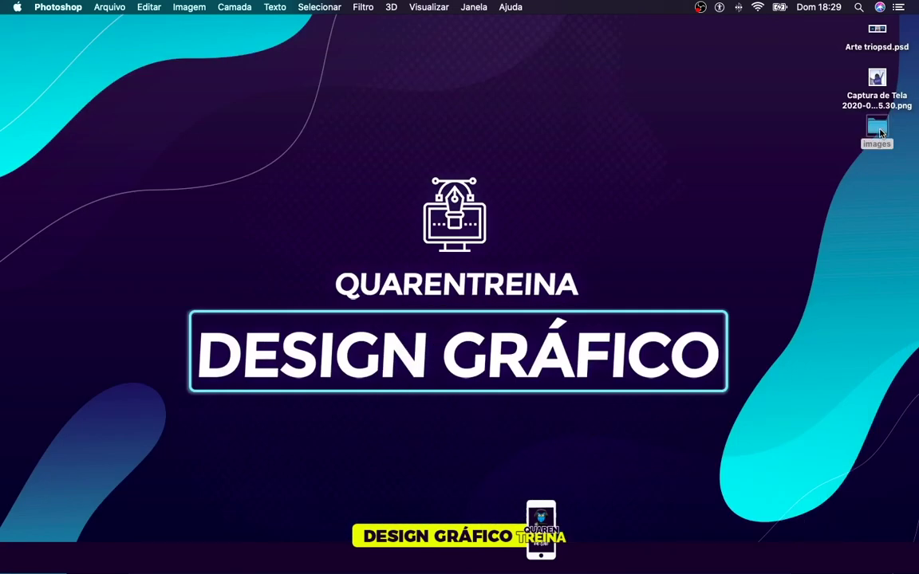
double_click(881, 133)
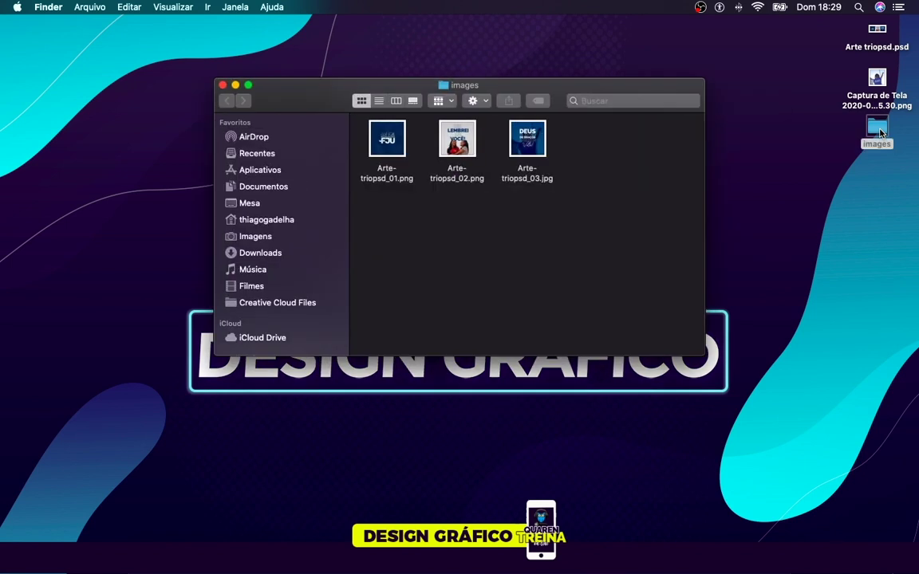
drag(608, 206, 359, 128)
click(388, 141)
key(space)
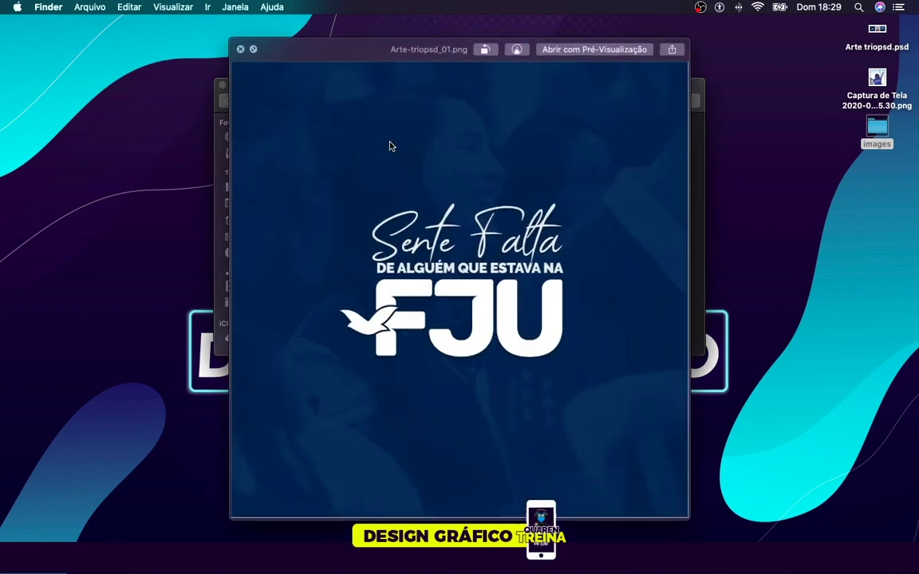
key(space)
click(452, 151)
key(space)
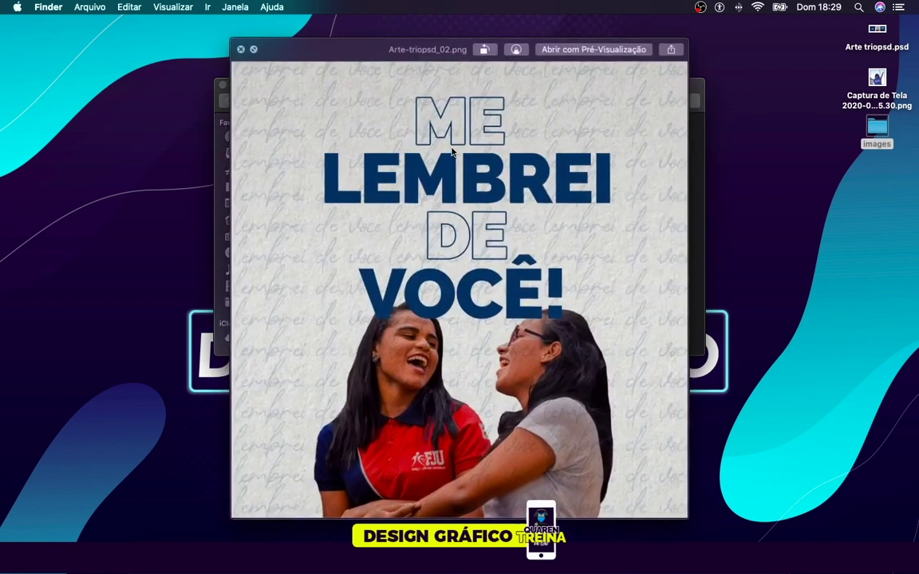
key(space)
click(525, 149)
key(space)
key(space)
click(605, 186)
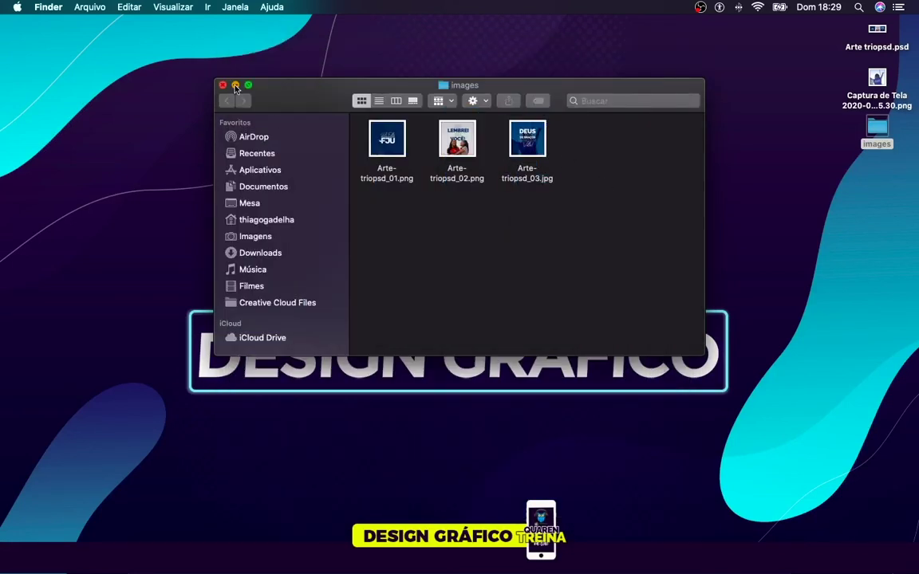
click(223, 85)
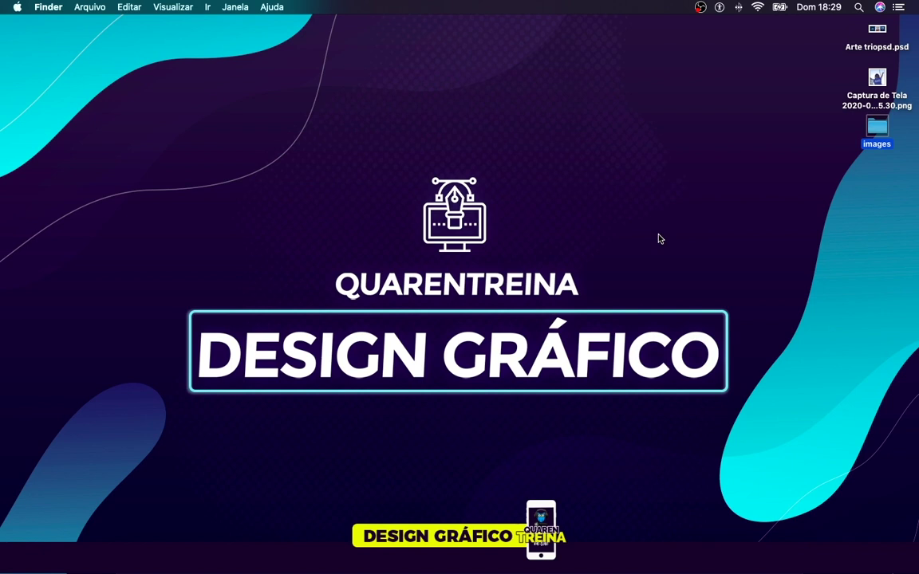